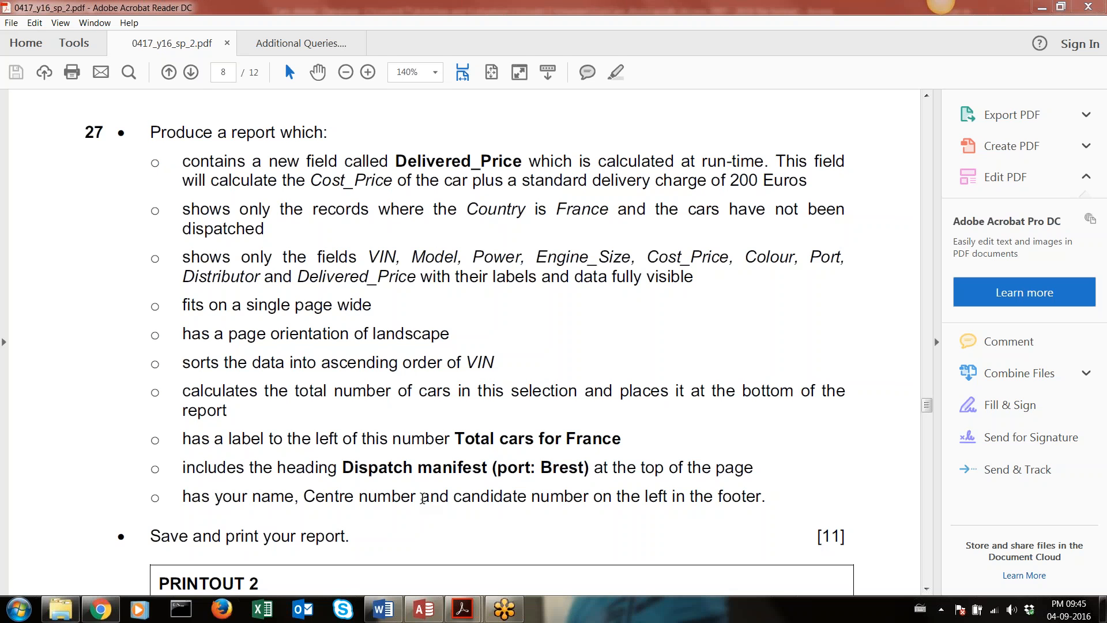
Highlight all the report requirements of task 27 and close the 0417_y16_sp_2.pdf document
{"action": "left_click_drag", "start_coordinate": [150, 130], "coordinate": [746, 501]}
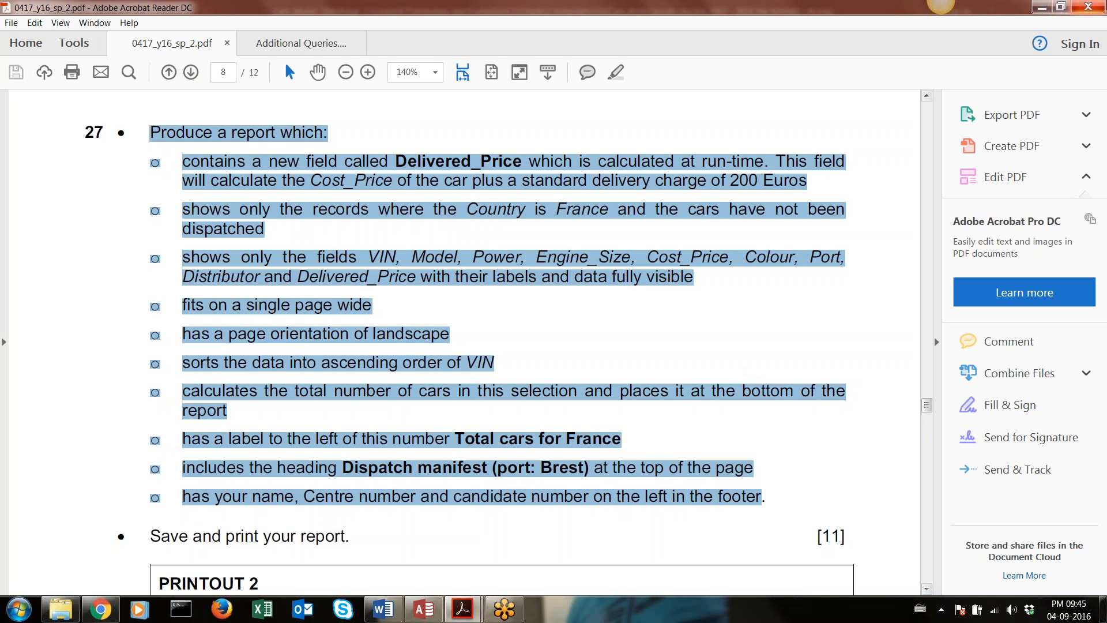
{"action": "left_click", "coordinate": [1088, 7]}
{"action": "left_click", "coordinate": [535, 330]}
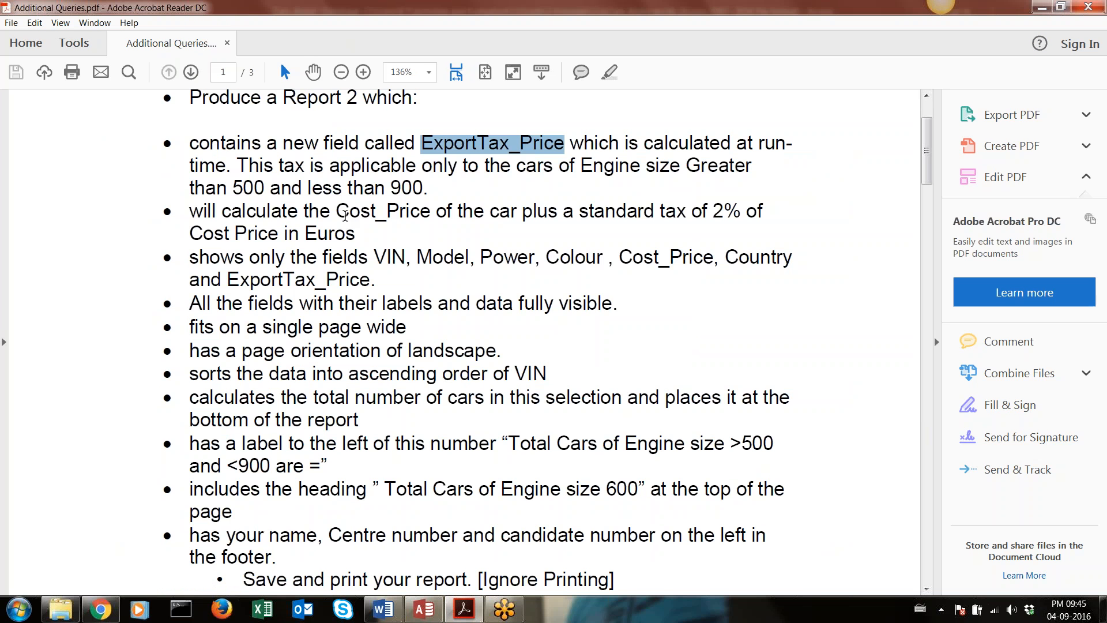
Review the full list of Report 2 requirements in Additional Queries.pdf, highlighting the title line and the bullet points
{"action": "scroll", "coordinate": [418, 215], "scroll_direction": "up", "scroll_amount": 3}
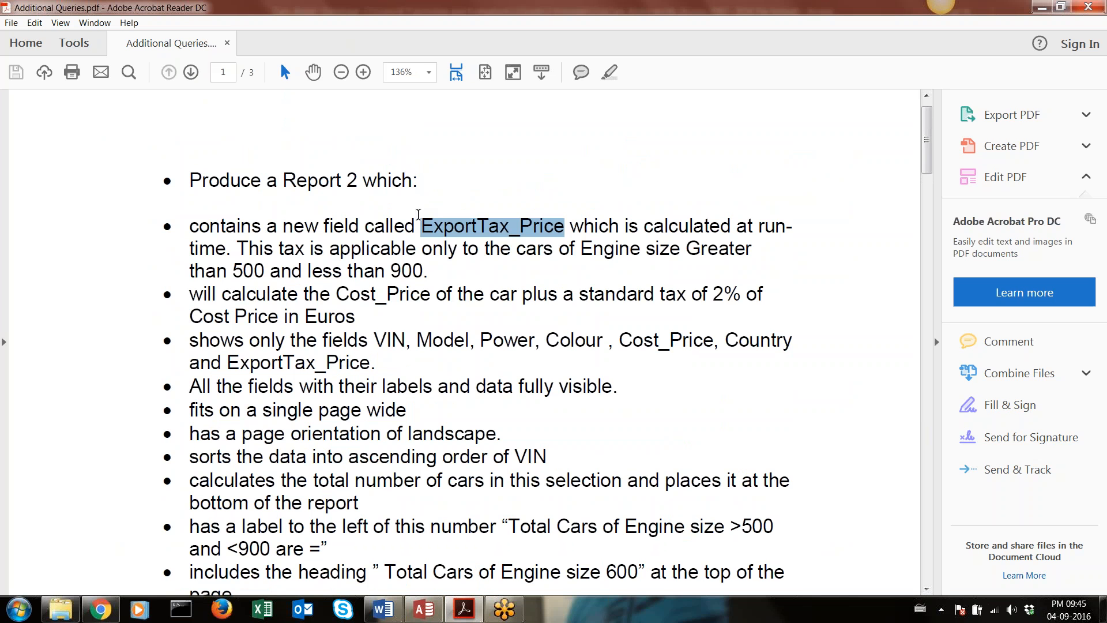
{"action": "scroll", "coordinate": [418, 214], "scroll_direction": "down", "scroll_amount": 15}
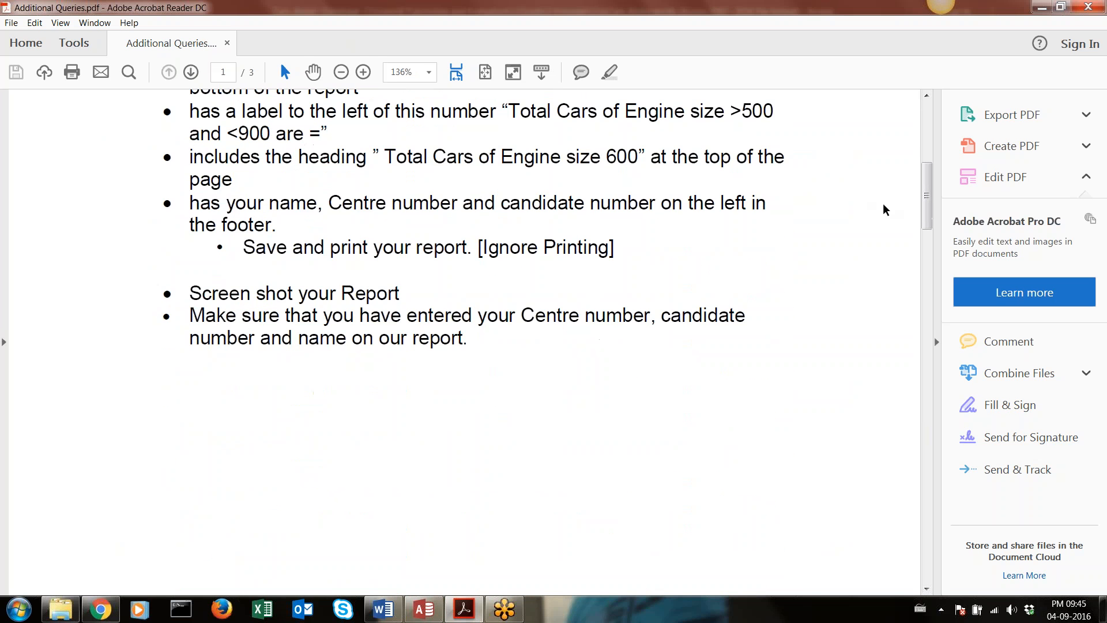
{"action": "left_click_drag", "start_coordinate": [925, 192], "coordinate": [907, 154]}
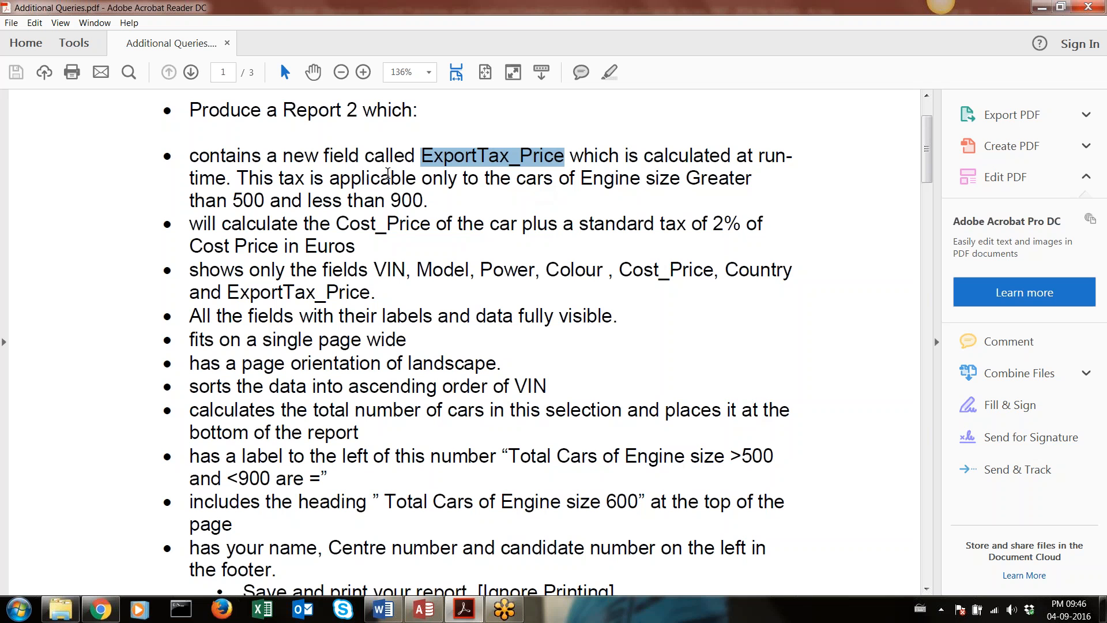
{"action": "left_click_drag", "start_coordinate": [192, 102], "coordinate": [410, 113]}
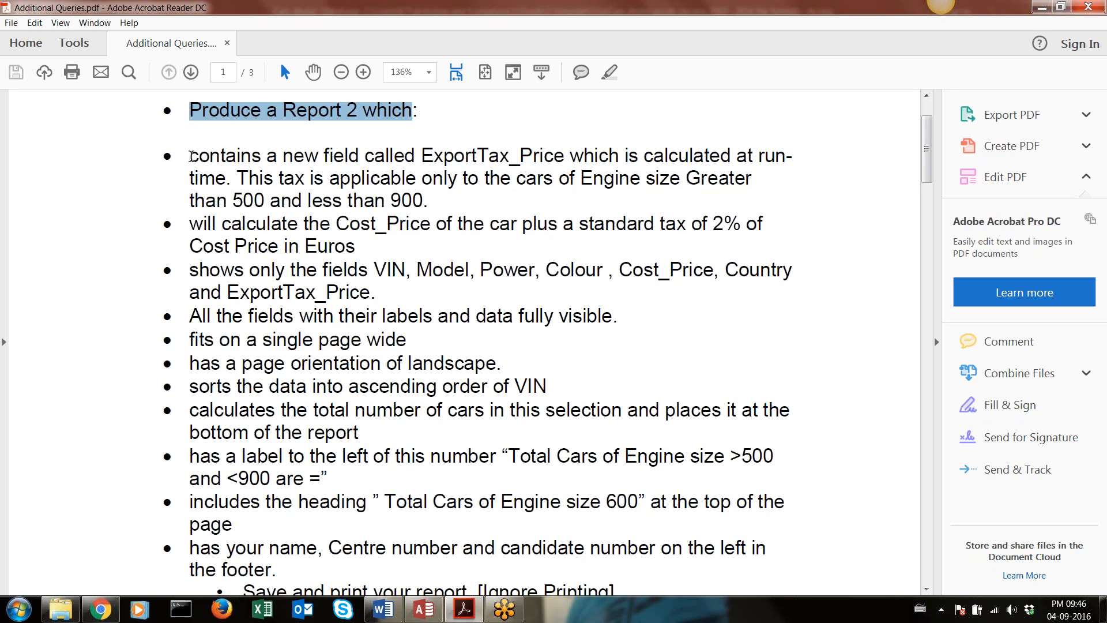
{"action": "left_click_drag", "start_coordinate": [191, 156], "coordinate": [293, 569]}
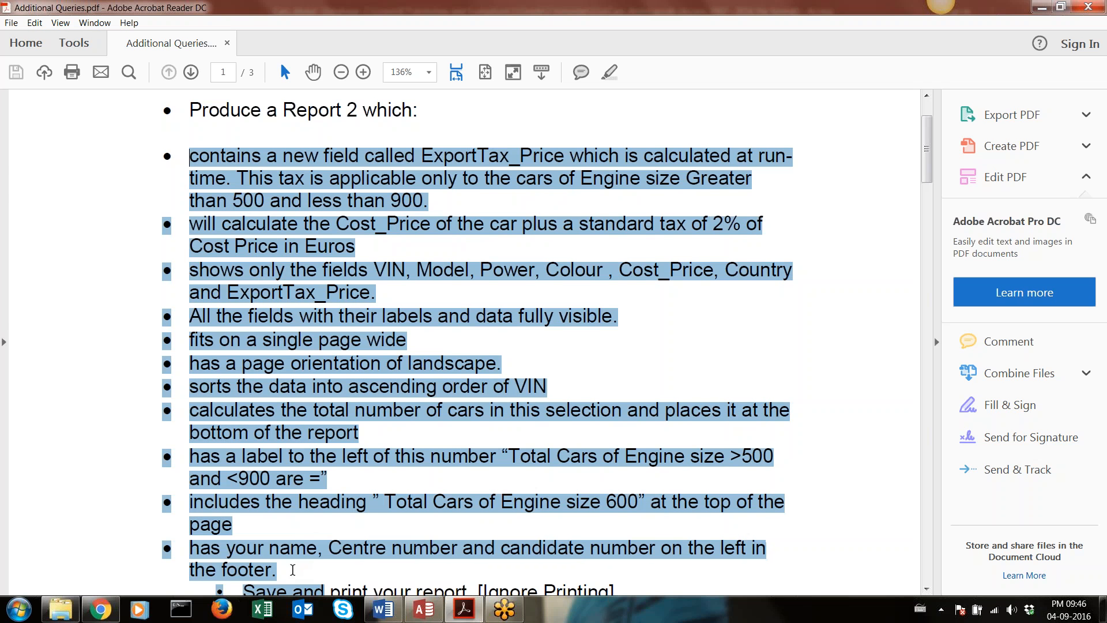
{"action": "scroll", "coordinate": [315, 271], "scroll_direction": "down", "scroll_amount": 1}
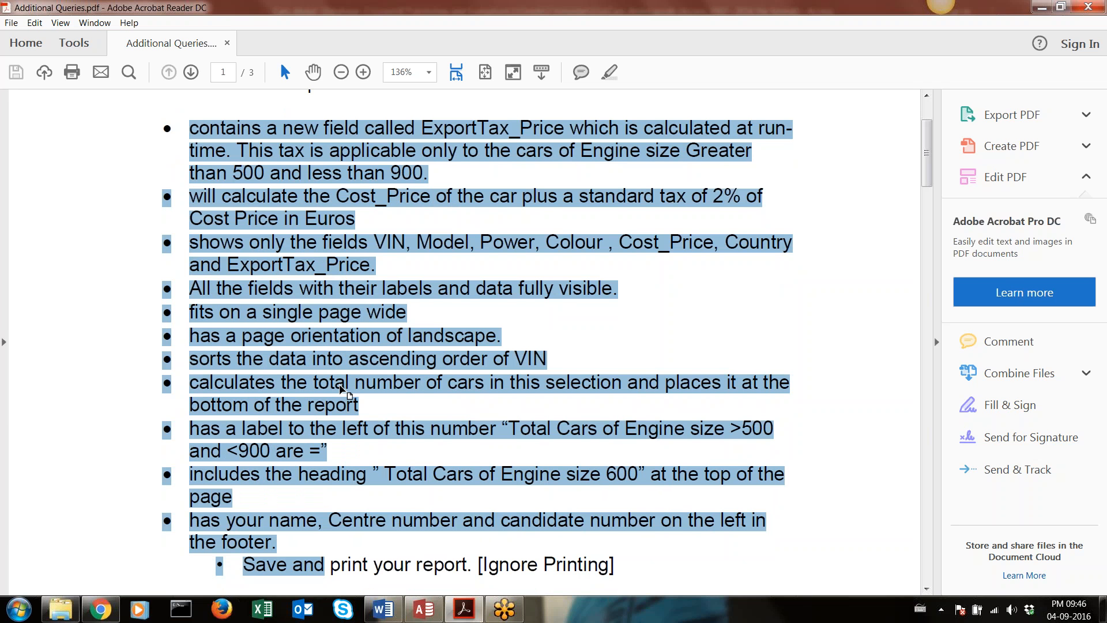
{"action": "left_click", "coordinate": [353, 230]}
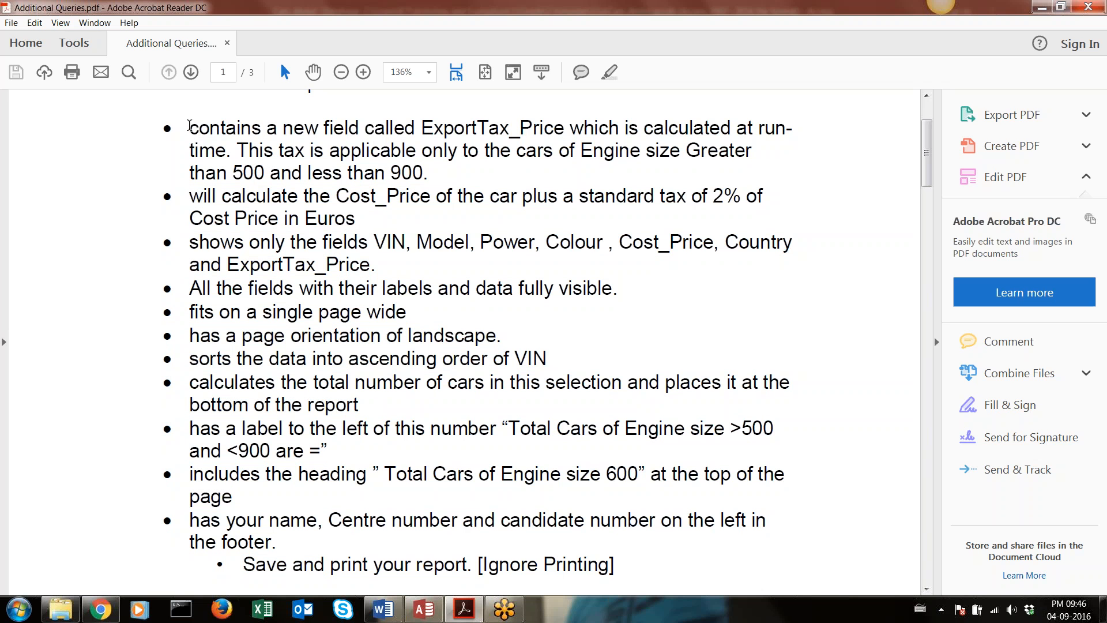
Highlight the ExportTax_Price field name, its engine size condition and the 2% of Cost Price tax in the Report 2 requirements
{"action": "left_click_drag", "start_coordinate": [189, 126], "coordinate": [490, 132]}
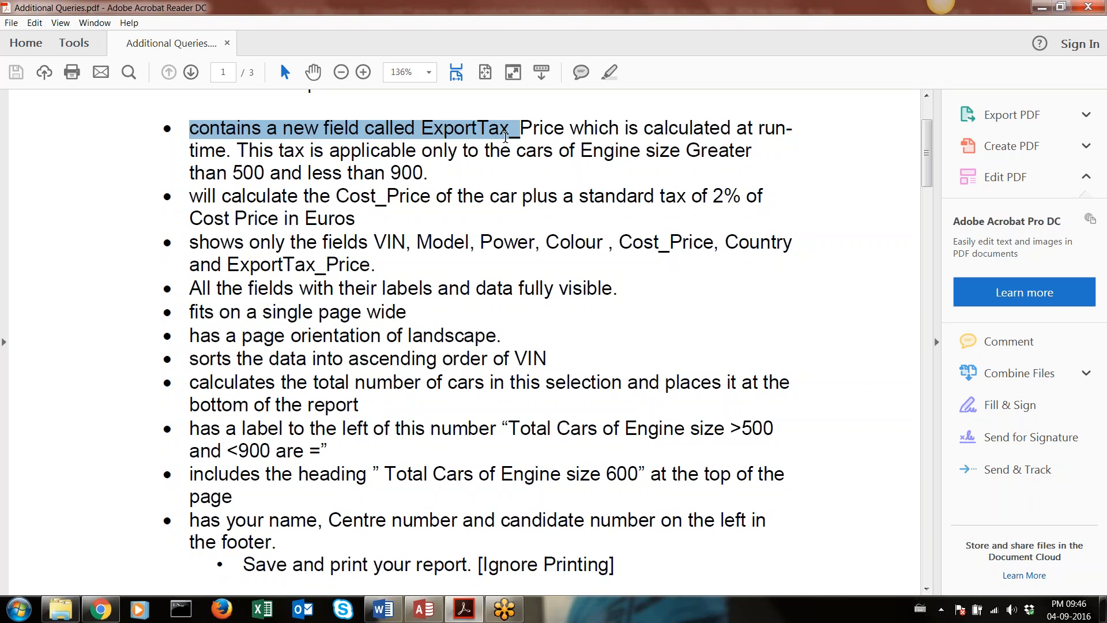
{"action": "left_click", "coordinate": [423, 126]}
{"action": "left_click_drag", "start_coordinate": [423, 125], "coordinate": [563, 137]}
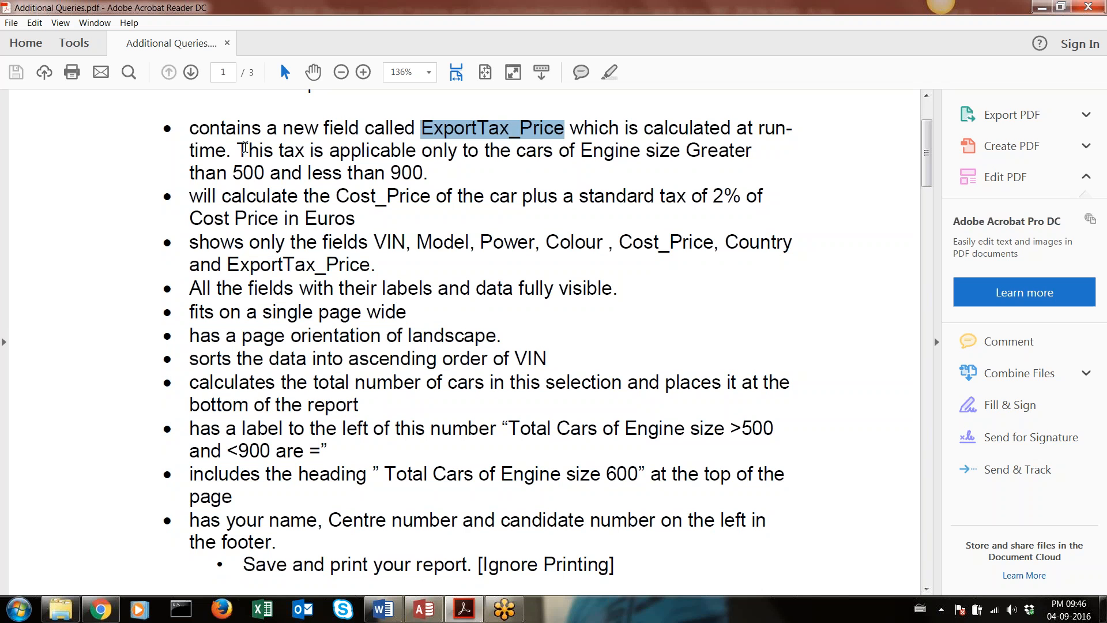
{"action": "left_click_drag", "start_coordinate": [237, 151], "coordinate": [418, 172]}
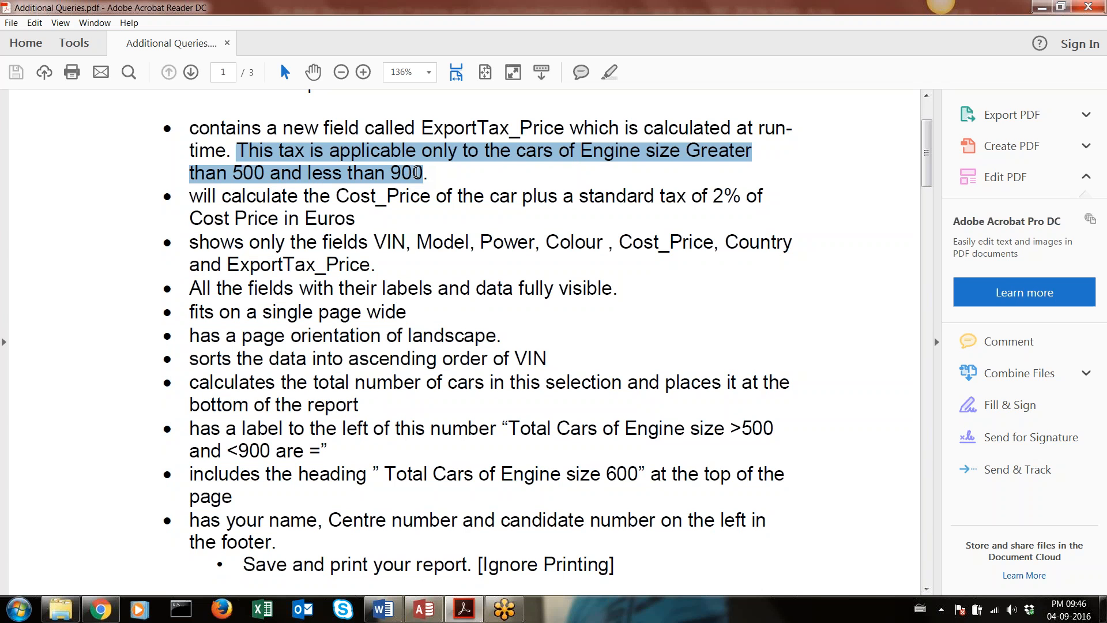
{"action": "left_click_drag", "start_coordinate": [421, 127], "coordinate": [565, 127]}
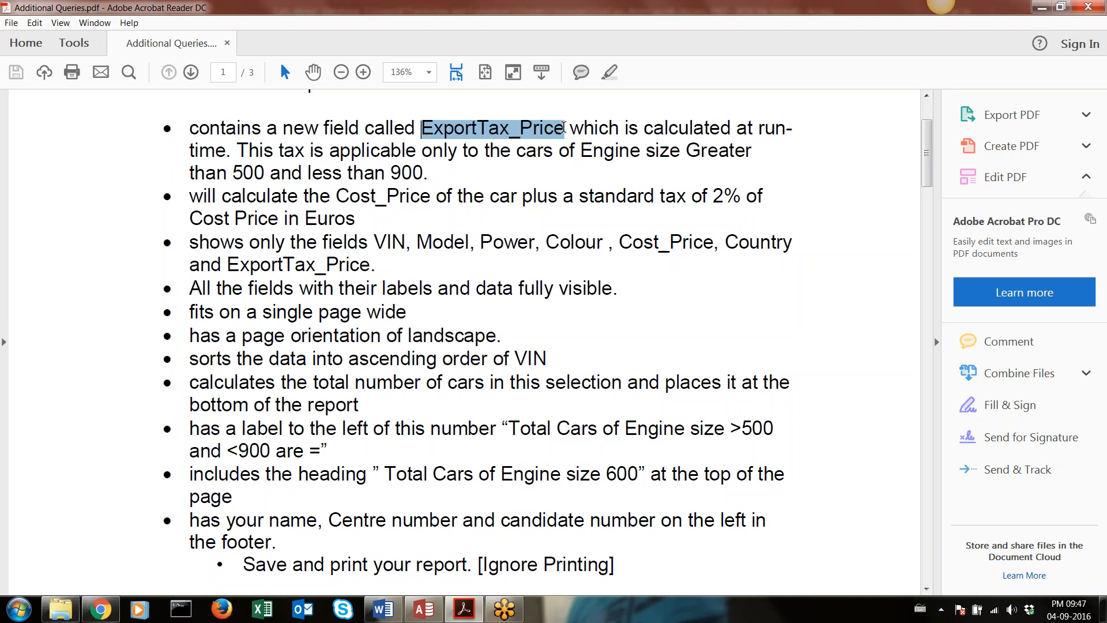
{"action": "left_click_drag", "start_coordinate": [714, 196], "coordinate": [724, 197]}
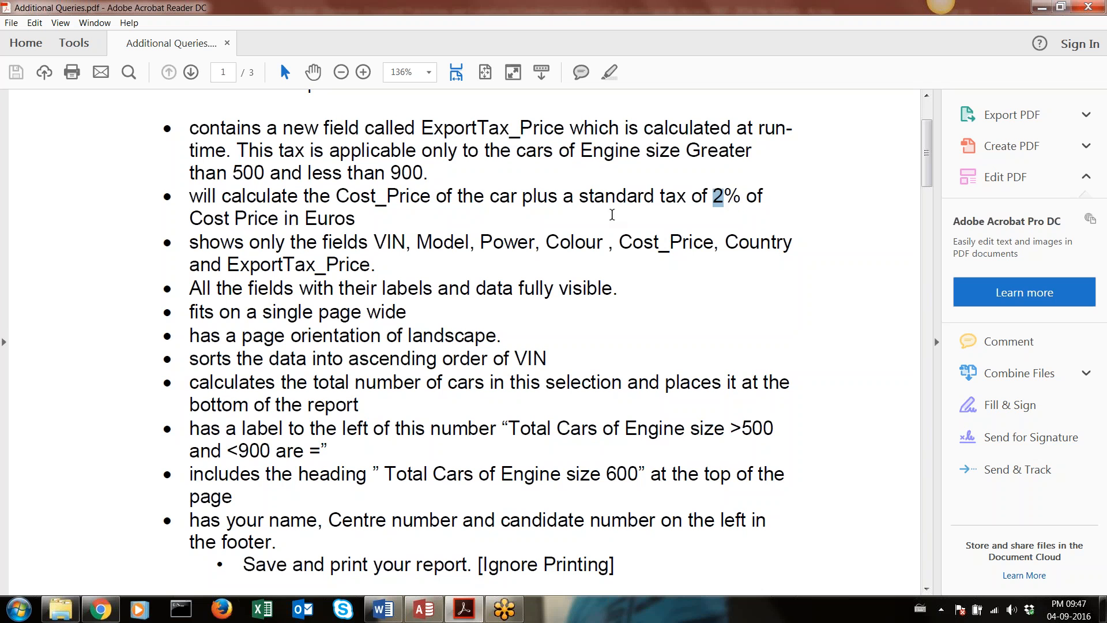
{"action": "left_click_drag", "start_coordinate": [612, 214], "coordinate": [361, 222]}
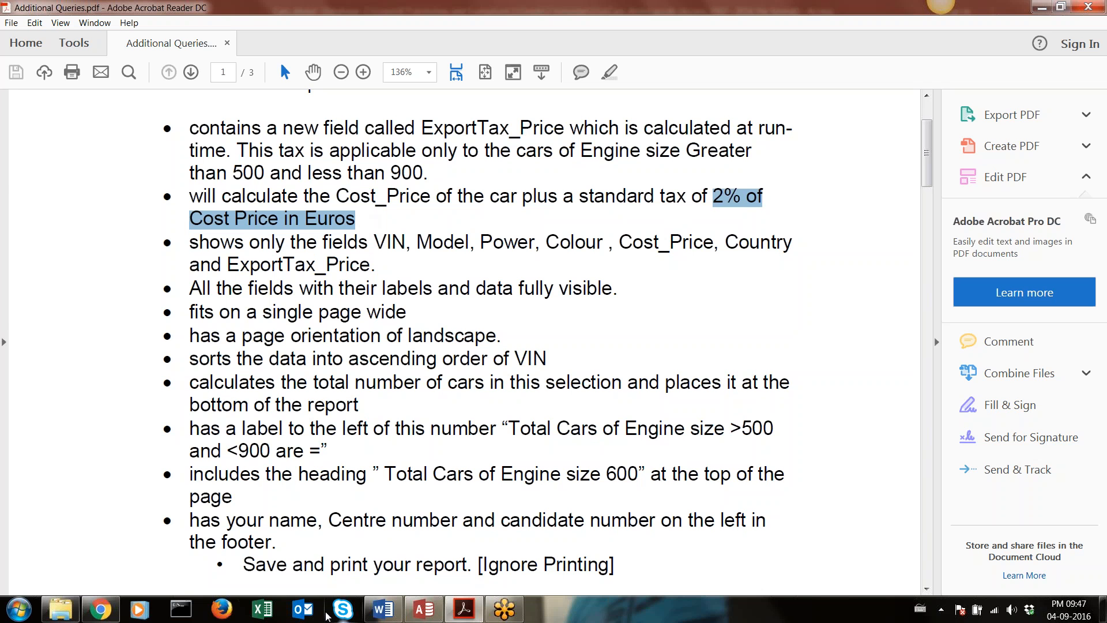
Open Notepad++ with a blank file and handwrite the calculation "50 = 0.02 × 50" over it with the screen pen
{"action": "mouse_move", "coordinate": [372, 614]}
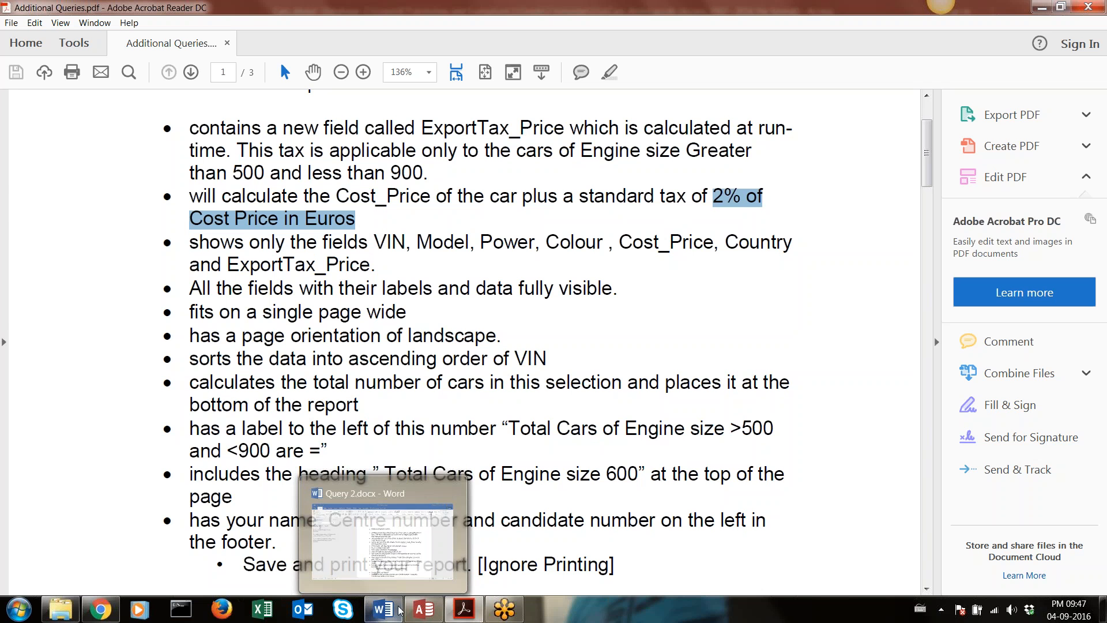
{"action": "left_click", "coordinate": [27, 619]}
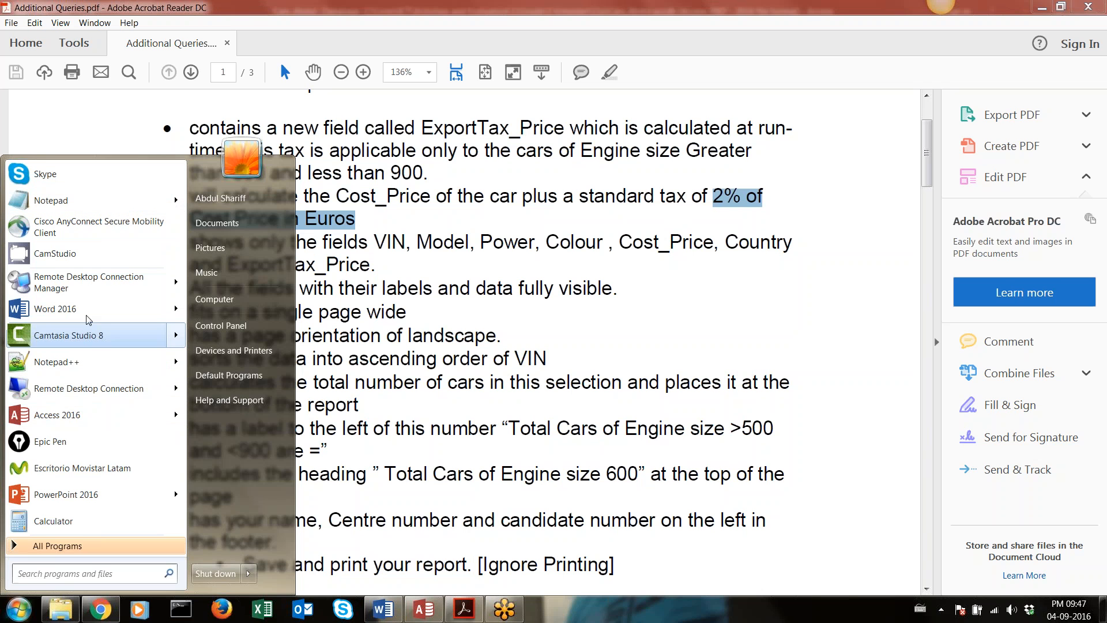
{"action": "type", "text": "not"}
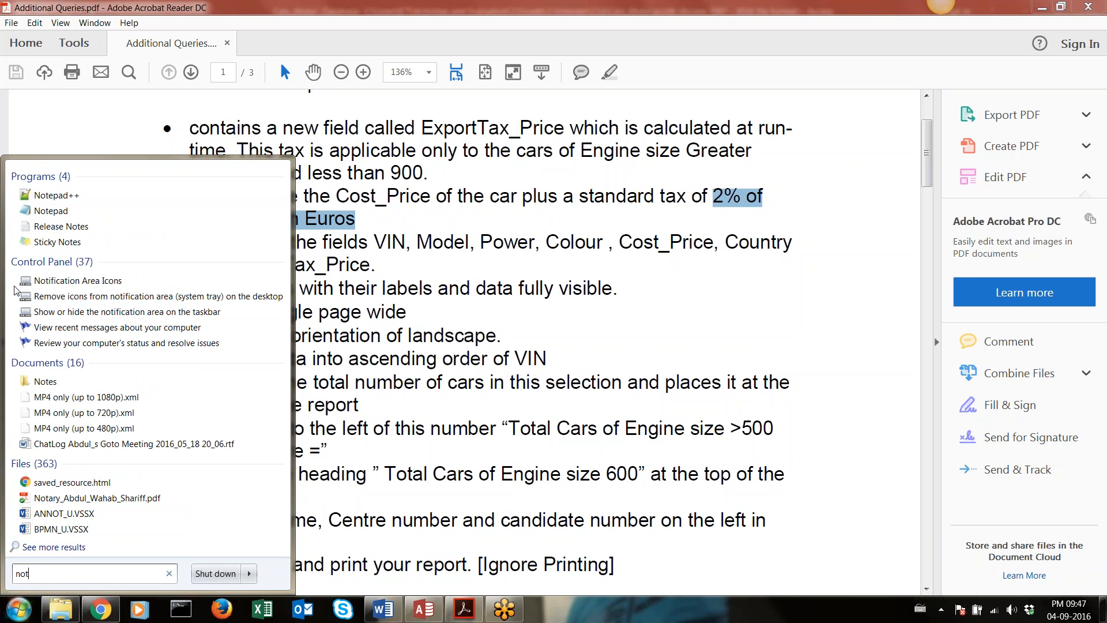
{"action": "left_click", "coordinate": [51, 210]}
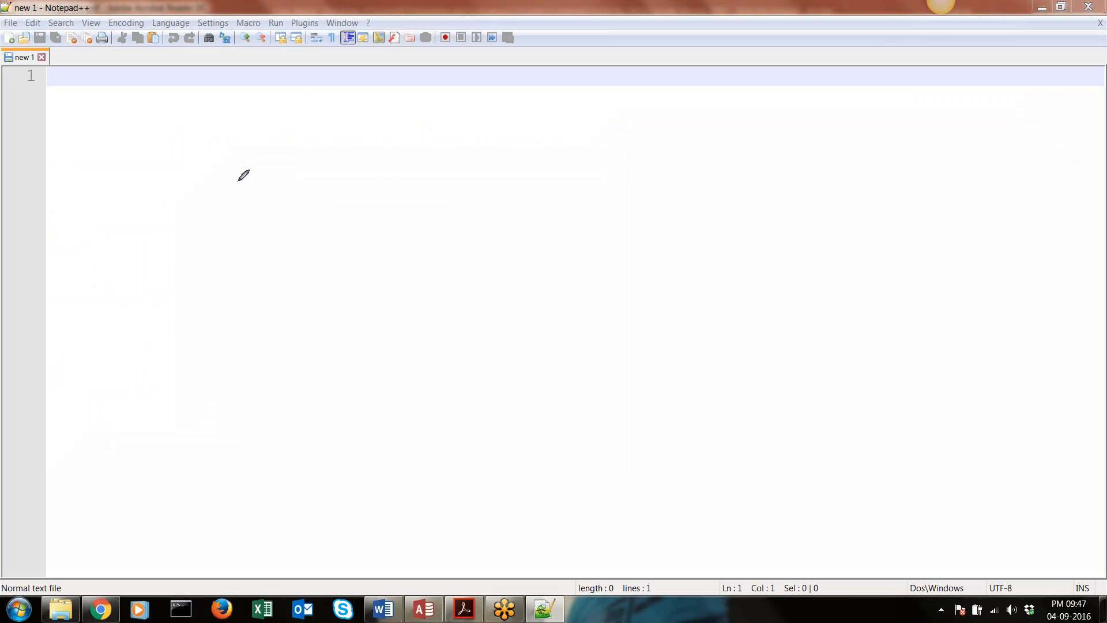
{"action": "mouse_move", "coordinate": [256, 156]}
{"action": "left_mouse_down"}
{"action": "mouse_move", "coordinate": [222, 162]}
{"action": "mouse_move", "coordinate": [239, 176]}
{"action": "mouse_move", "coordinate": [243, 210]}
{"action": "mouse_move", "coordinate": [230, 216]}
{"action": "left_mouse_up"}
{"action": "mouse_move", "coordinate": [289, 160]}
{"action": "left_mouse_down"}
{"action": "mouse_move", "coordinate": [312, 191]}
{"action": "mouse_move", "coordinate": [300, 160]}
{"action": "mouse_move", "coordinate": [288, 167]}
{"action": "mouse_move", "coordinate": [423, 176]}
{"action": "mouse_move", "coordinate": [460, 164]}
{"action": "mouse_move", "coordinate": [455, 149]}
{"action": "mouse_move", "coordinate": [503, 149]}
{"action": "mouse_move", "coordinate": [488, 138]}
{"action": "mouse_move", "coordinate": [551, 170]}
{"action": "mouse_move", "coordinate": [531, 156]}
{"action": "mouse_move", "coordinate": [564, 172]}
{"action": "mouse_move", "coordinate": [595, 164]}
{"action": "mouse_move", "coordinate": [577, 156]}
{"action": "left_mouse_up"}
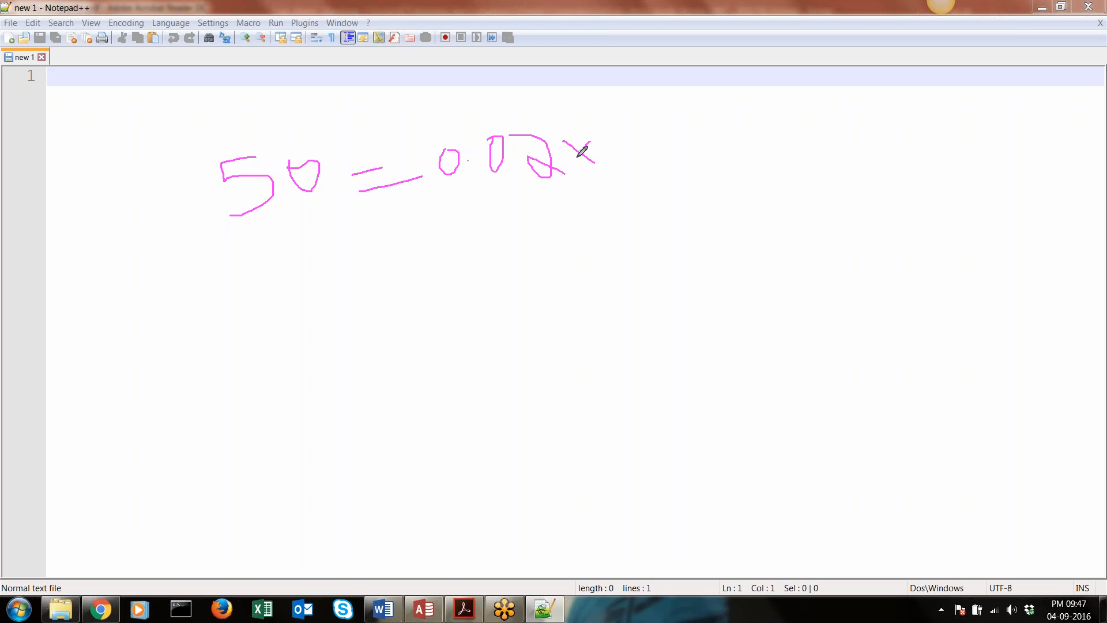
{"action": "mouse_move", "coordinate": [662, 108]}
{"action": "left_mouse_down"}
{"action": "mouse_move", "coordinate": [673, 132]}
{"action": "mouse_move", "coordinate": [627, 159]}
{"action": "left_mouse_up"}
{"action": "mouse_move", "coordinate": [707, 99]}
{"action": "left_mouse_down"}
{"action": "mouse_move", "coordinate": [730, 119]}
{"action": "mouse_move", "coordinate": [697, 101]}
{"action": "left_mouse_up"}
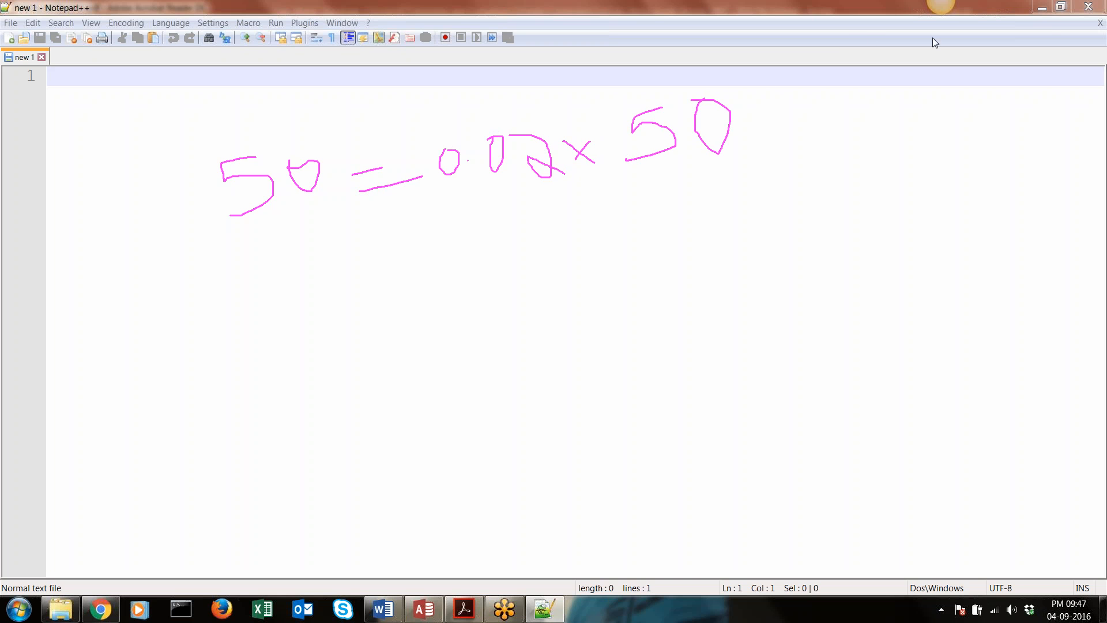
Exit Notepad++ and clear the handwritten calculation from the screen
{"action": "left_click", "coordinate": [1101, 24]}
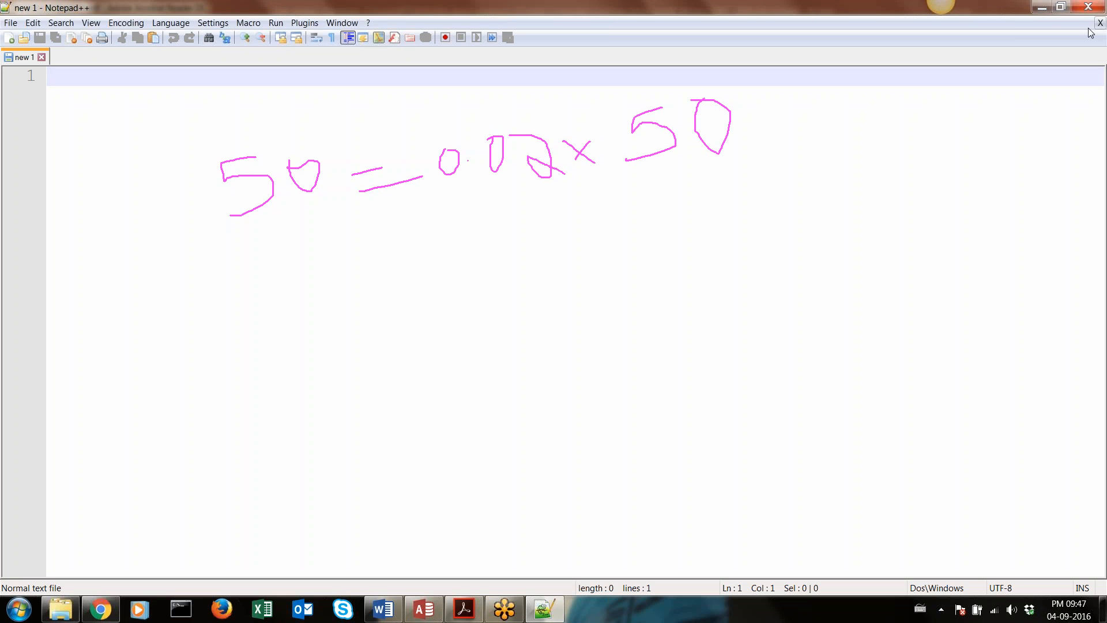
{"action": "left_click", "coordinate": [10, 22]}
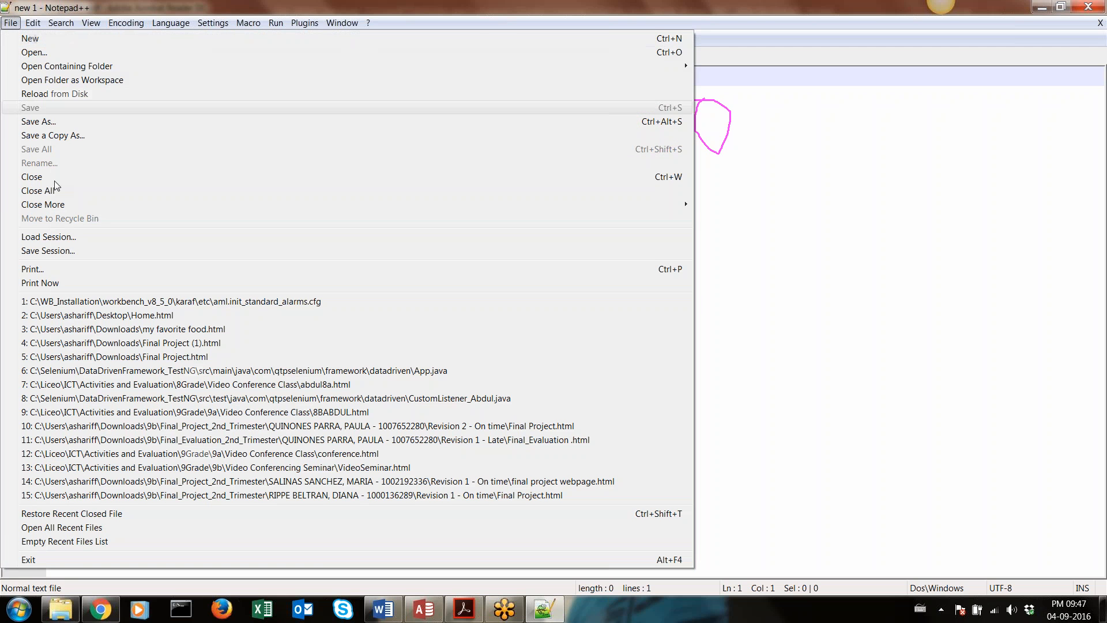
{"action": "left_click", "coordinate": [64, 559]}
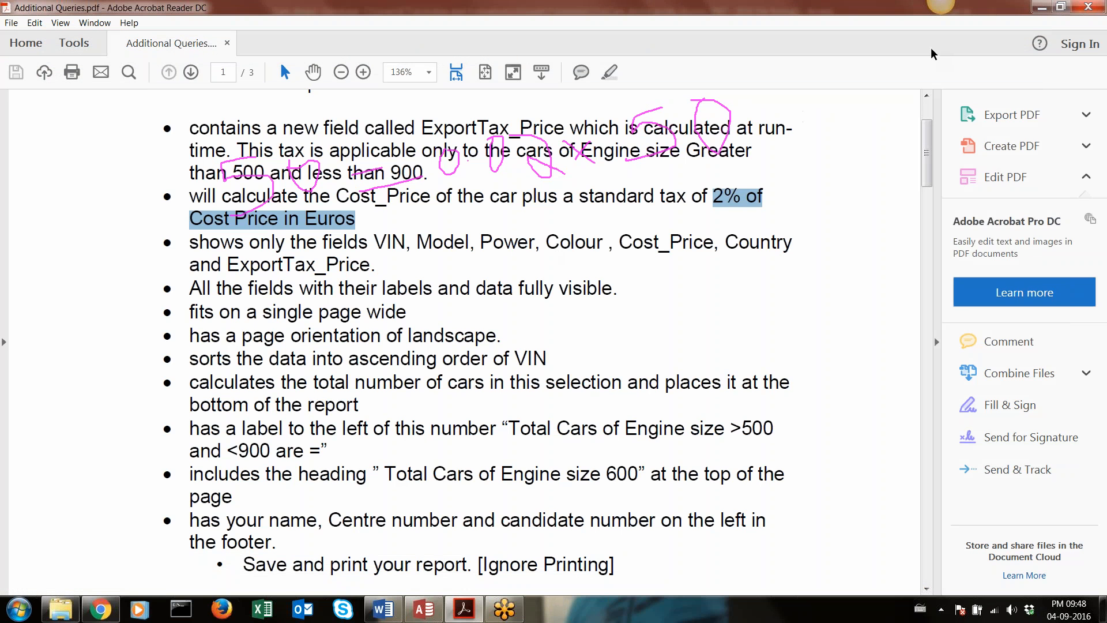
{"action": "key", "text": "Escape"}
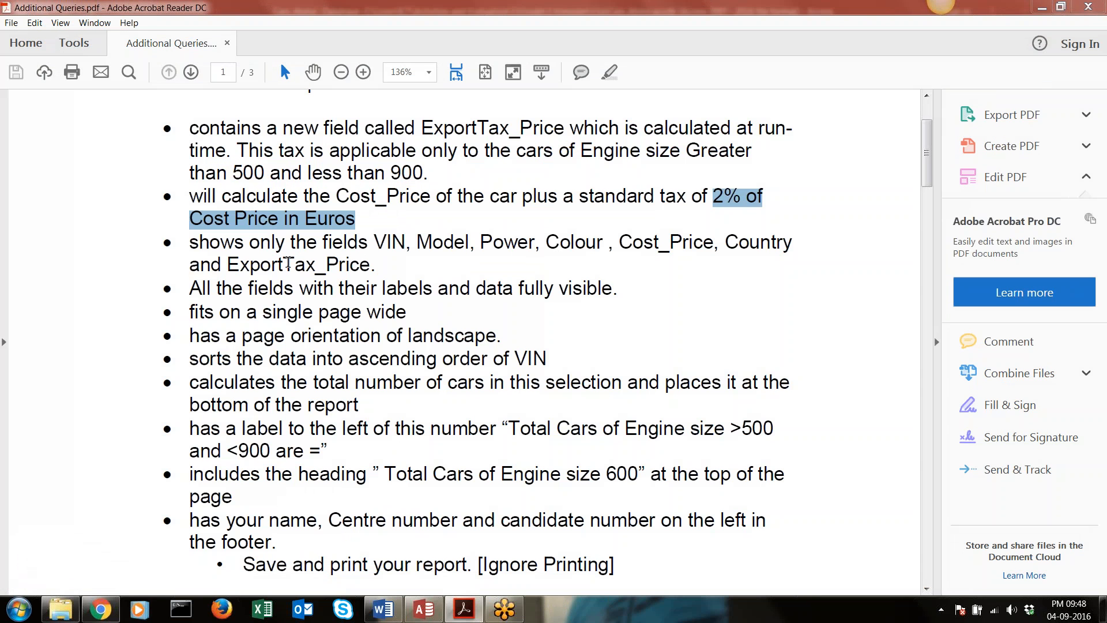
Highlight in turn the Report 2 requirements for fields shown, full visibility, single page width, landscape orientation and ascending VIN order
{"action": "left_click_drag", "start_coordinate": [189, 251], "coordinate": [360, 262]}
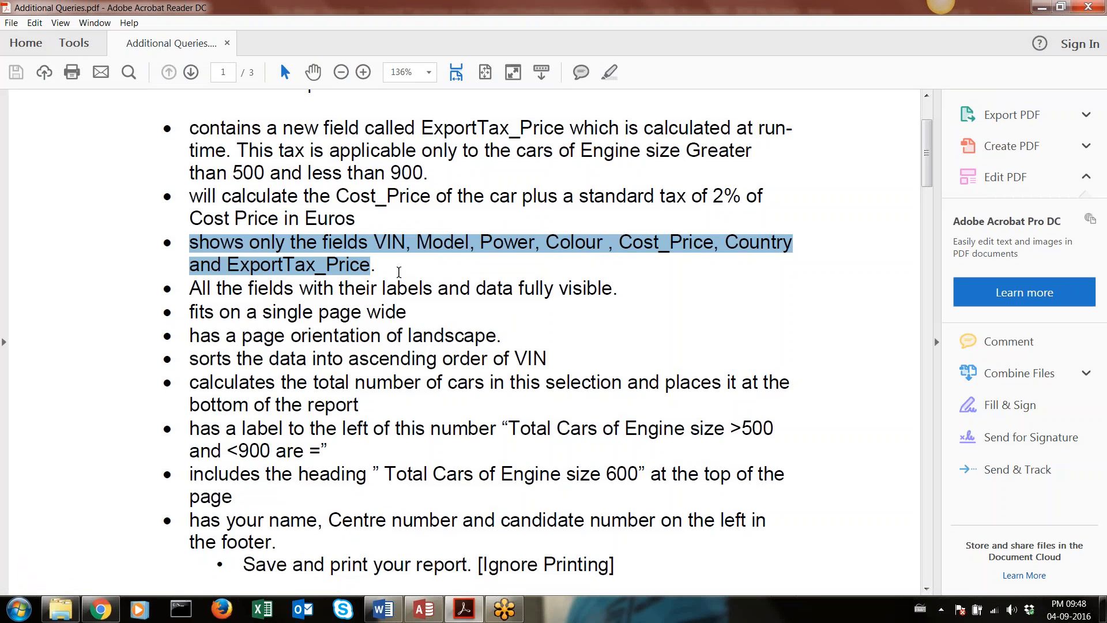
{"action": "left_click_drag", "start_coordinate": [190, 292], "coordinate": [581, 292]}
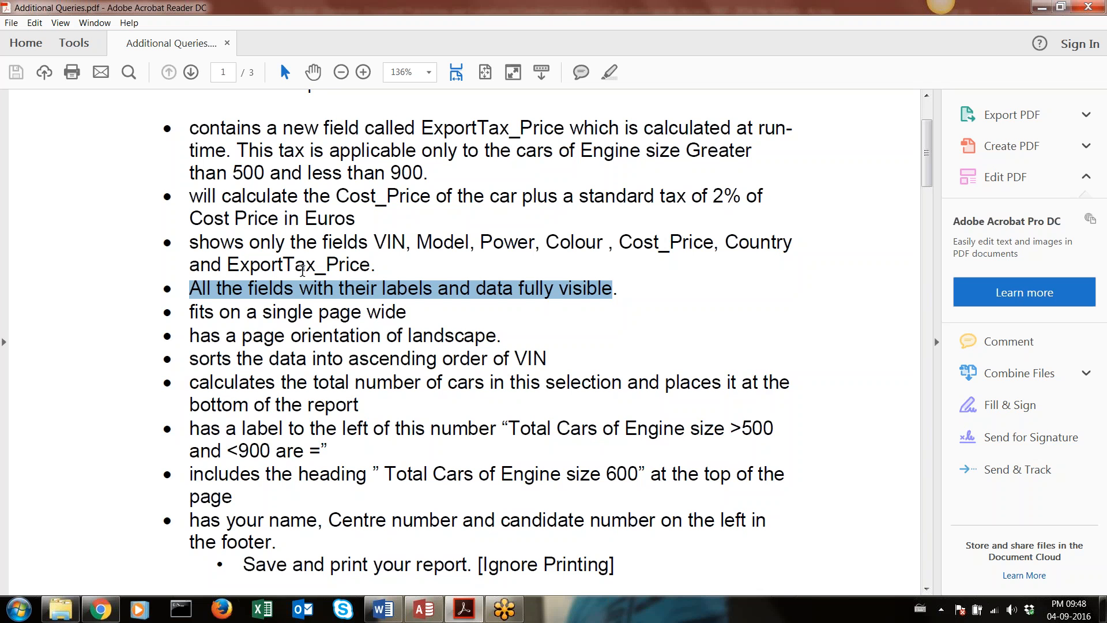
{"action": "left_click_drag", "start_coordinate": [193, 315], "coordinate": [363, 301]}
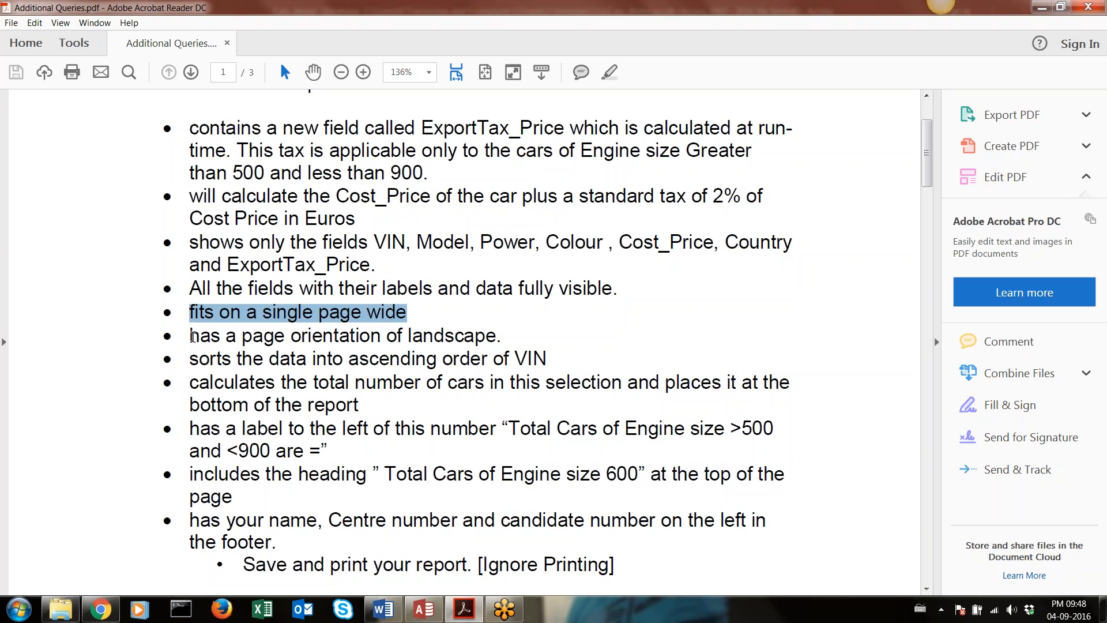
{"action": "left_click_drag", "start_coordinate": [191, 336], "coordinate": [497, 336]}
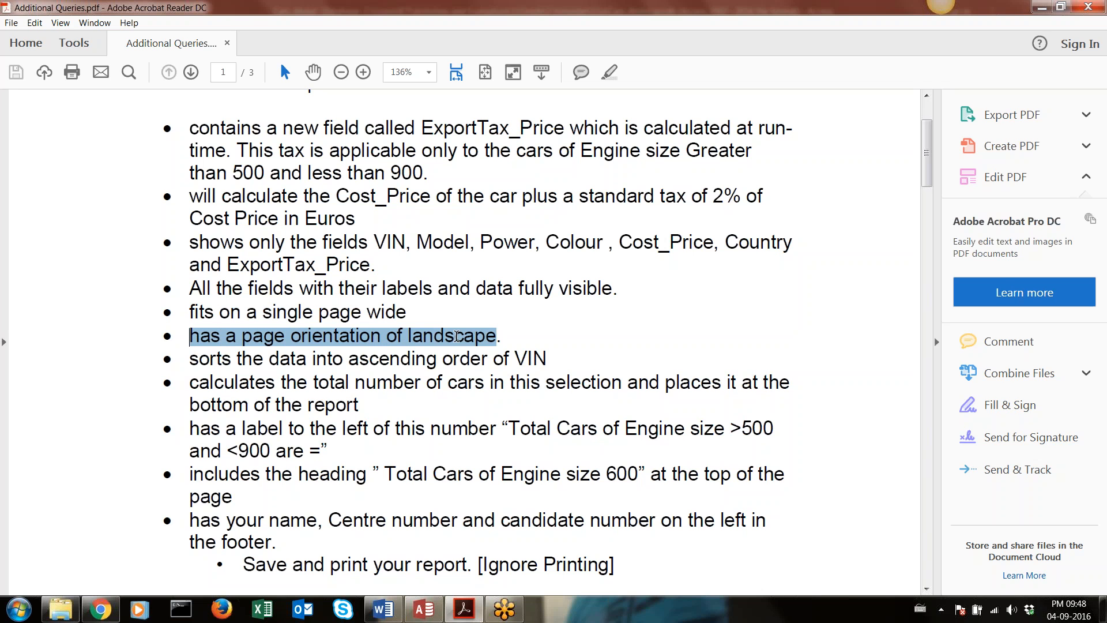
{"action": "left_click_drag", "start_coordinate": [349, 359], "coordinate": [535, 361]}
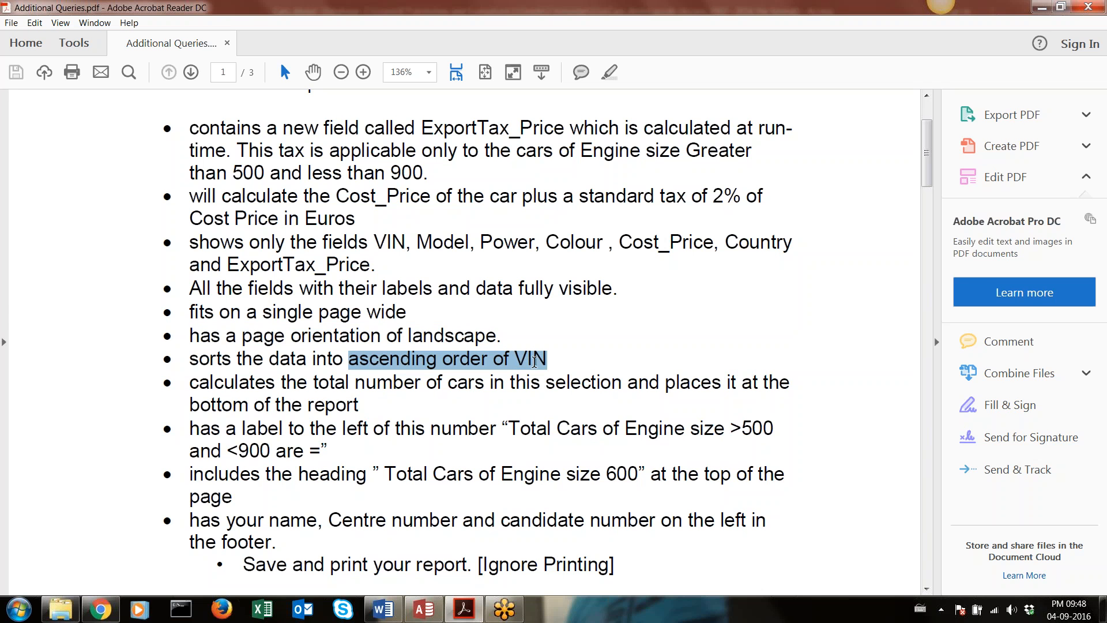
Examine the Report 2 requirements for the total number of cars at the report's bottom and its accompanying label
{"action": "left_click_drag", "start_coordinate": [355, 383], "coordinate": [335, 413]}
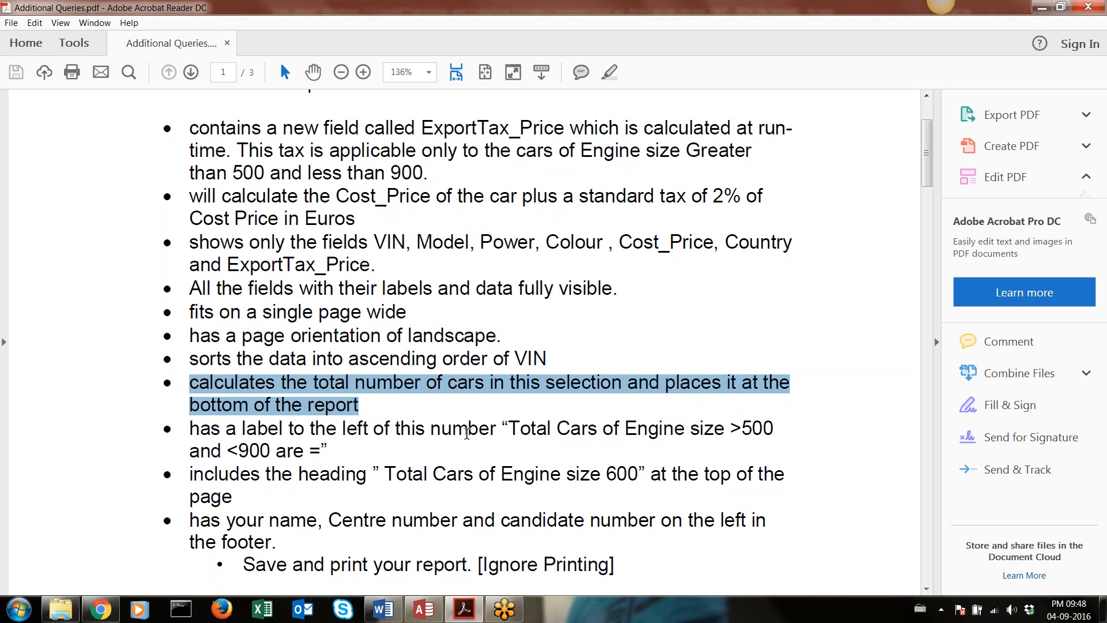
{"action": "left_click_drag", "start_coordinate": [508, 428], "coordinate": [251, 474]}
{"action": "left_click", "coordinate": [328, 474]}
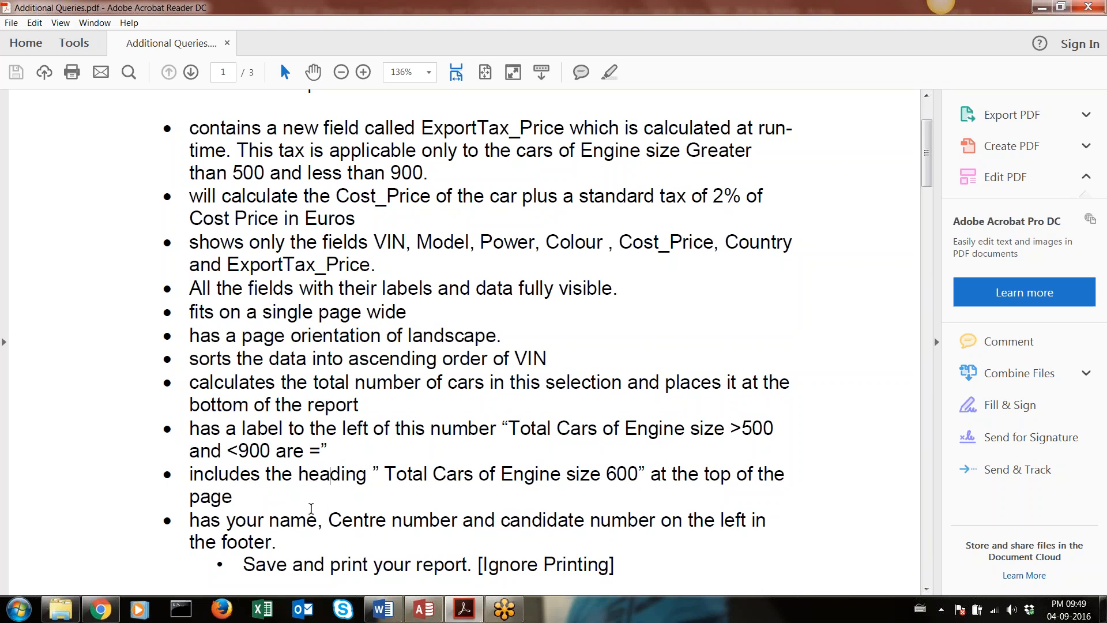
{"action": "left_click_drag", "start_coordinate": [314, 382], "coordinate": [359, 404]}
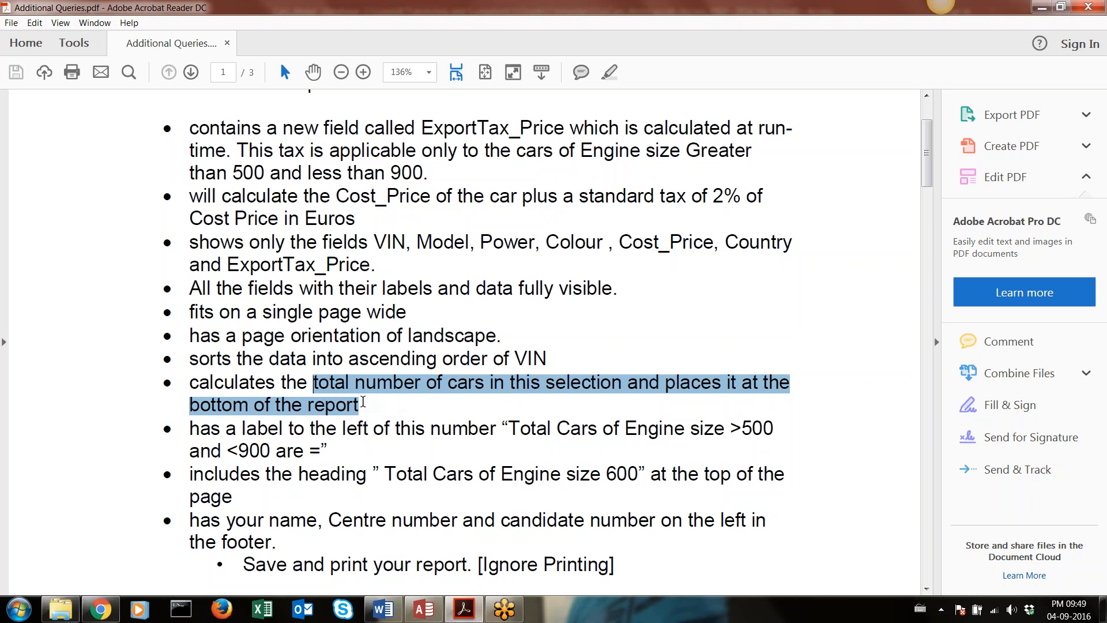
Find the report task on page 2 and highlight its "Sum of SpecialTax" requirement for comparison
{"action": "scroll", "coordinate": [395, 375], "scroll_direction": "down", "scroll_amount": 8}
{"action": "scroll", "coordinate": [539, 361], "scroll_direction": "down", "scroll_amount": 15}
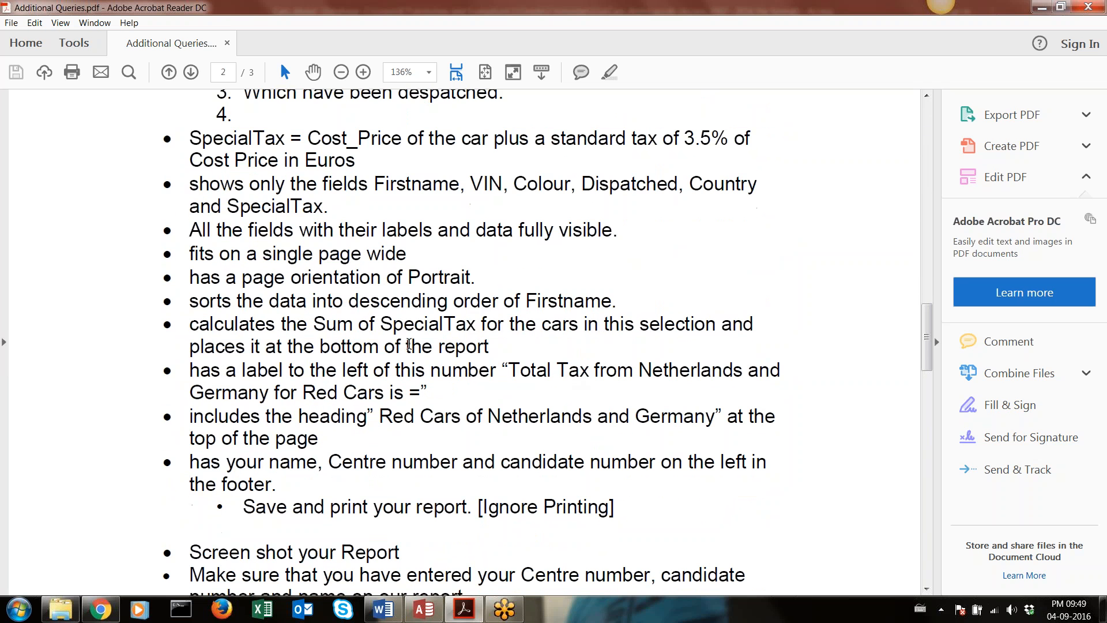
{"action": "left_click_drag", "start_coordinate": [313, 324], "coordinate": [465, 325]}
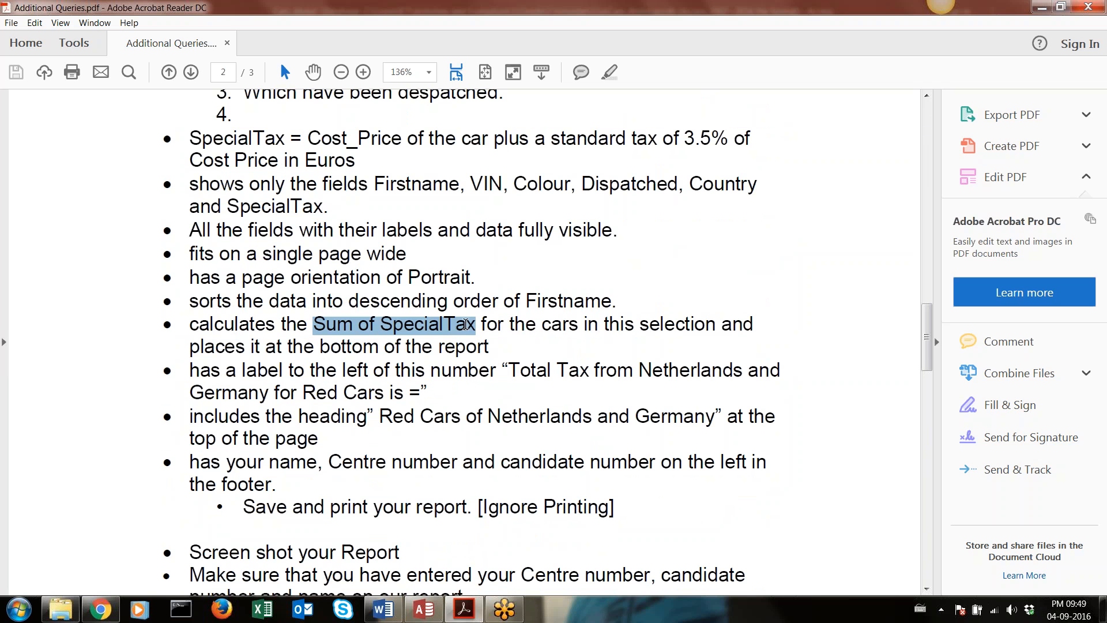
Highlight "Average Cost" in the Report 4 requirements for comparison, and return to the opening line of the Report 2 task
{"action": "scroll", "coordinate": [465, 325], "scroll_direction": "down", "scroll_amount": 15}
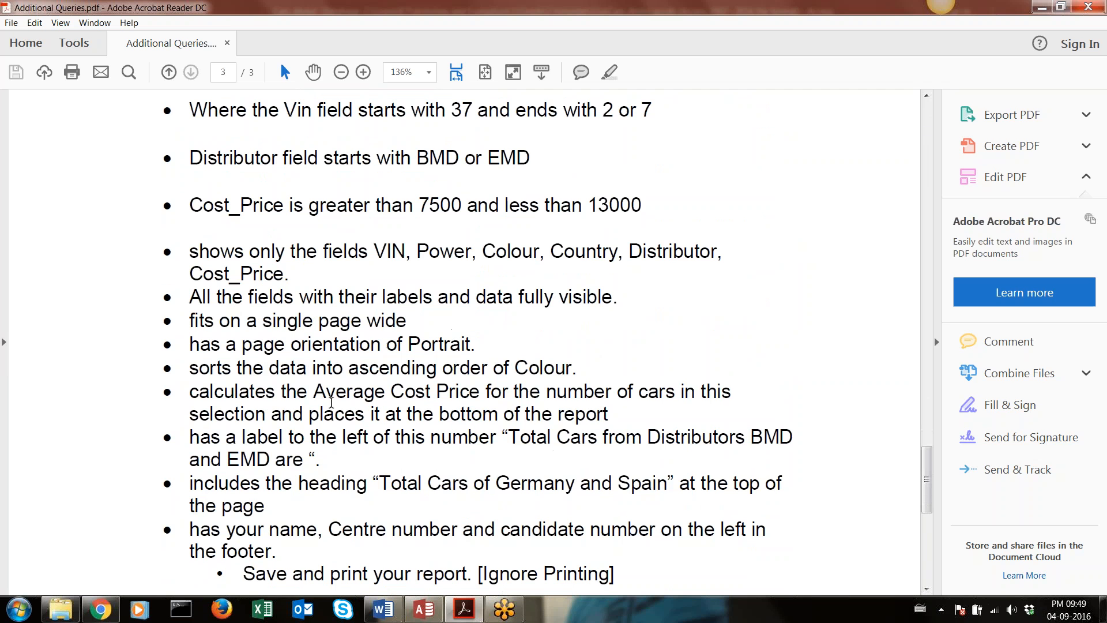
{"action": "left_click_drag", "start_coordinate": [314, 391], "coordinate": [408, 398]}
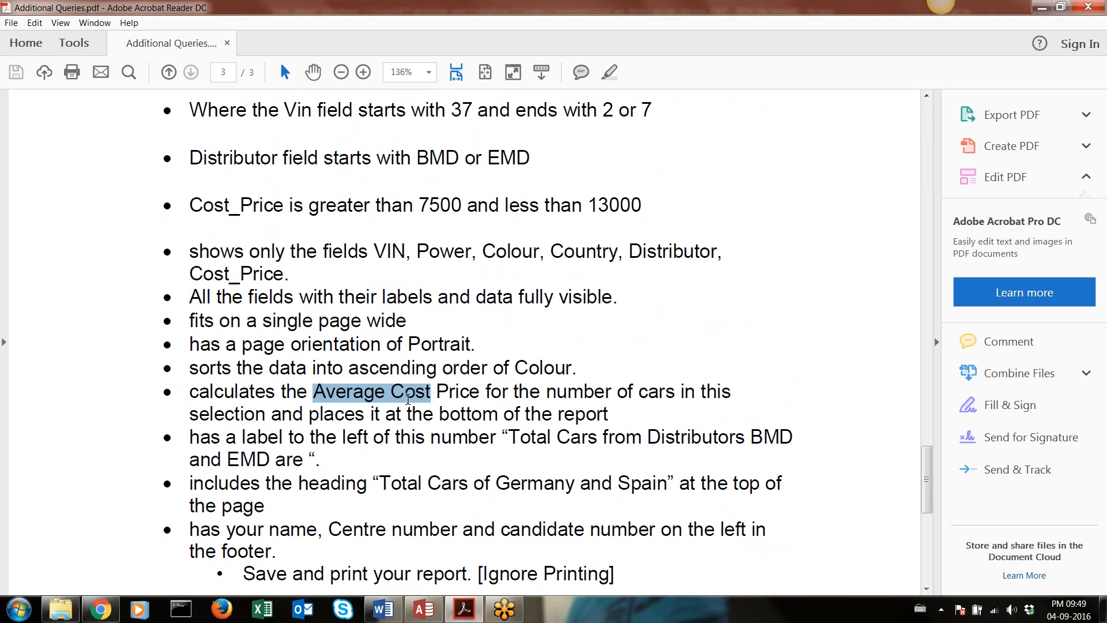
{"action": "scroll", "coordinate": [409, 404], "scroll_direction": "up", "scroll_amount": 15}
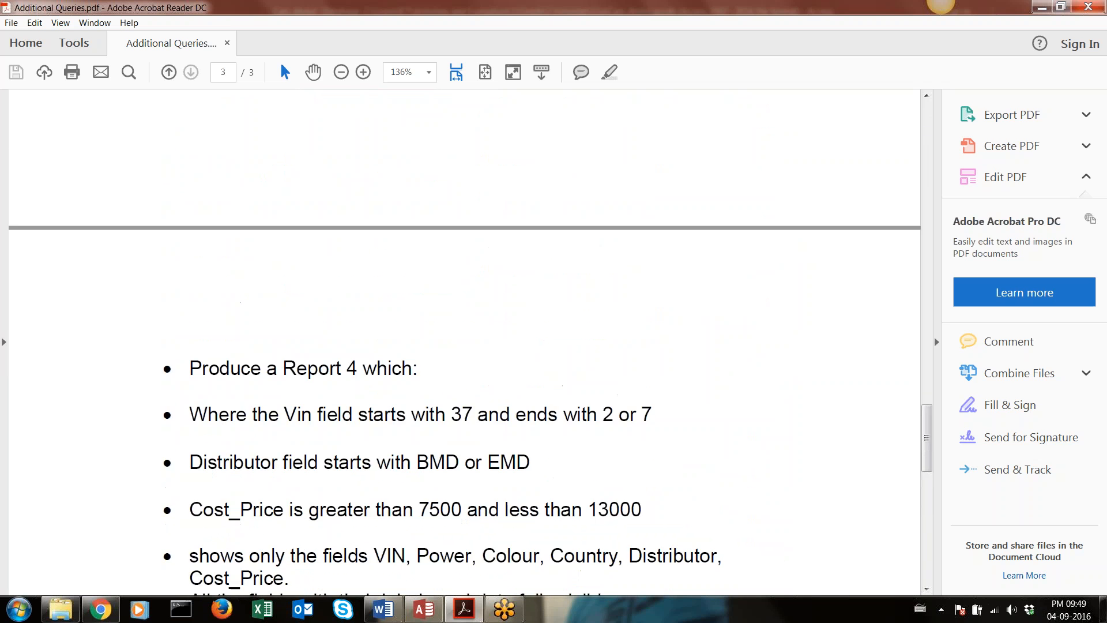
{"action": "scroll", "coordinate": [388, 296], "scroll_direction": "up", "scroll_amount": 12}
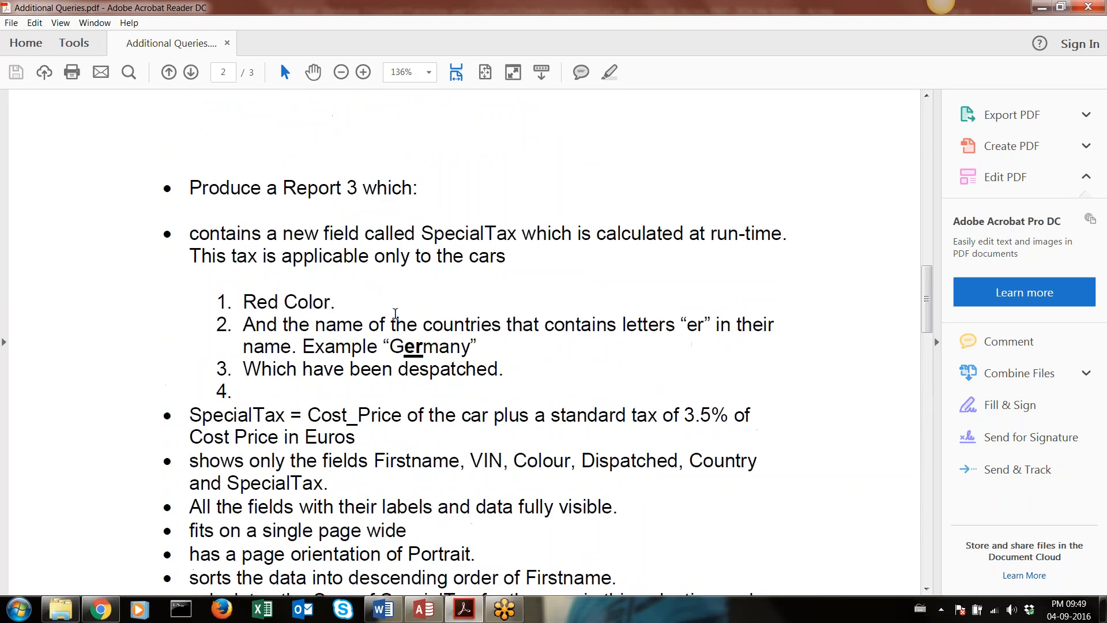
{"action": "scroll", "coordinate": [384, 310], "scroll_direction": "up", "scroll_amount": 10}
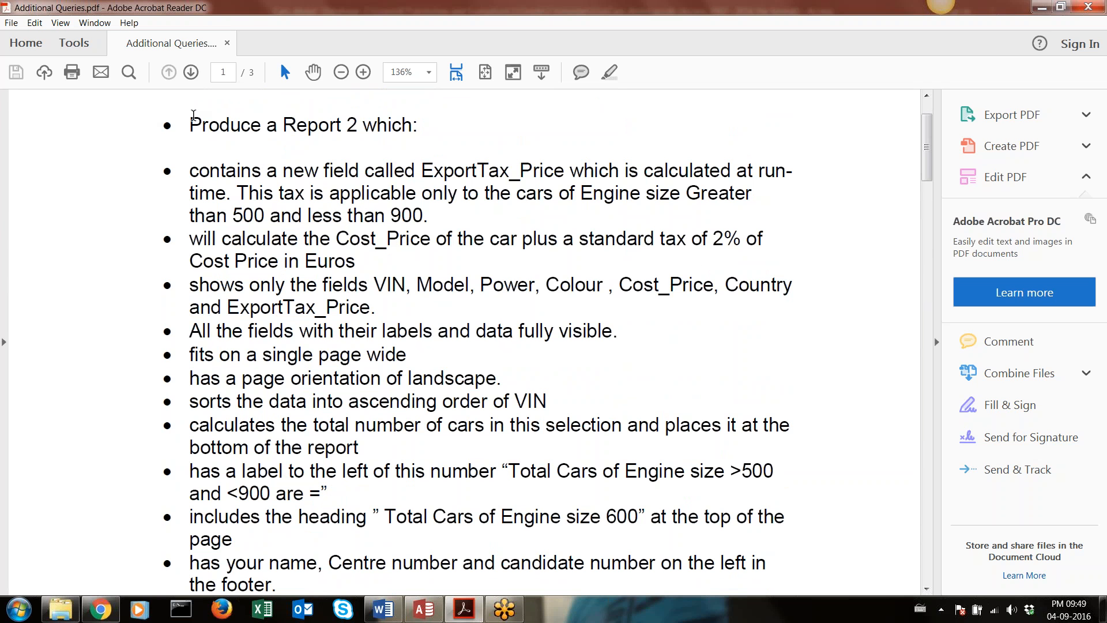
{"action": "left_click_drag", "start_coordinate": [193, 115], "coordinate": [241, 139]}
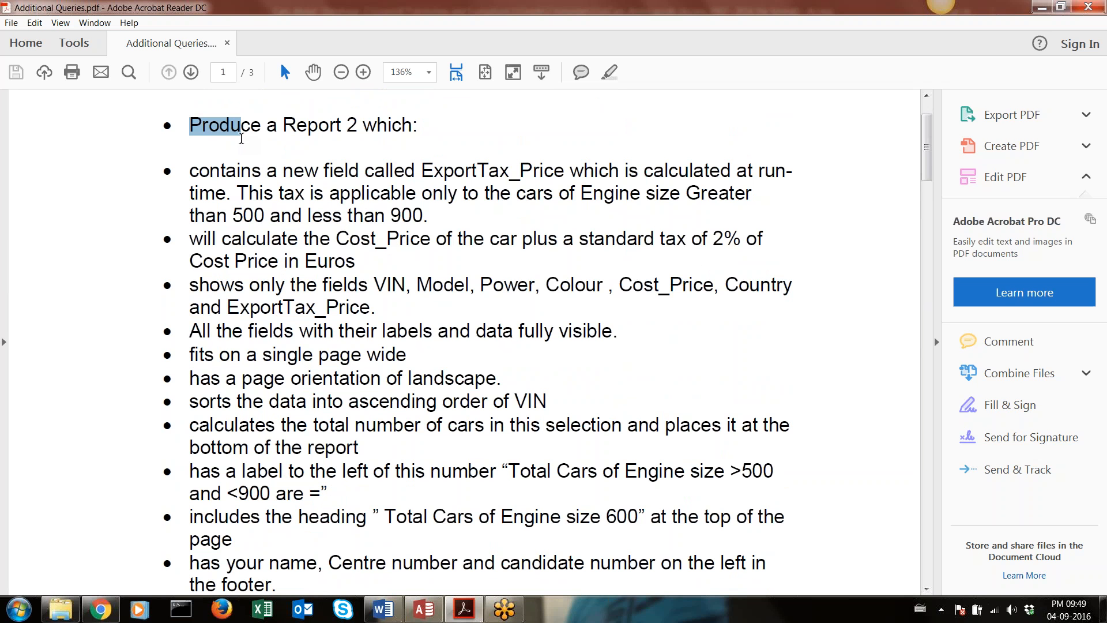
Switch to the cars database in Access and start a new query with the Simple Query Wizard
{"action": "left_click", "coordinate": [424, 609]}
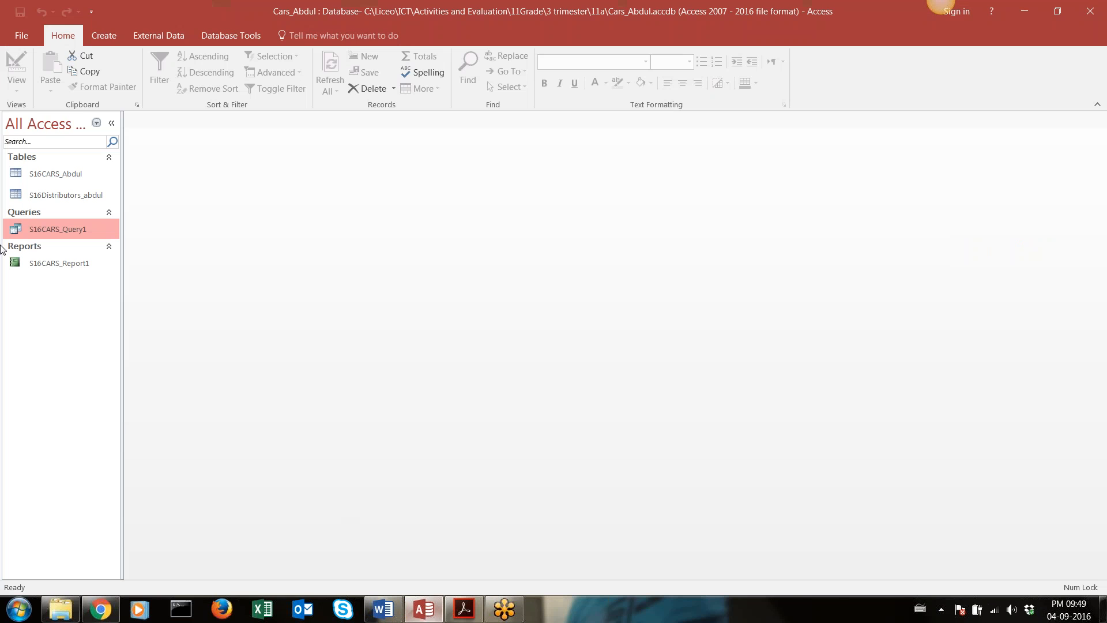
{"action": "left_click", "coordinate": [103, 36]}
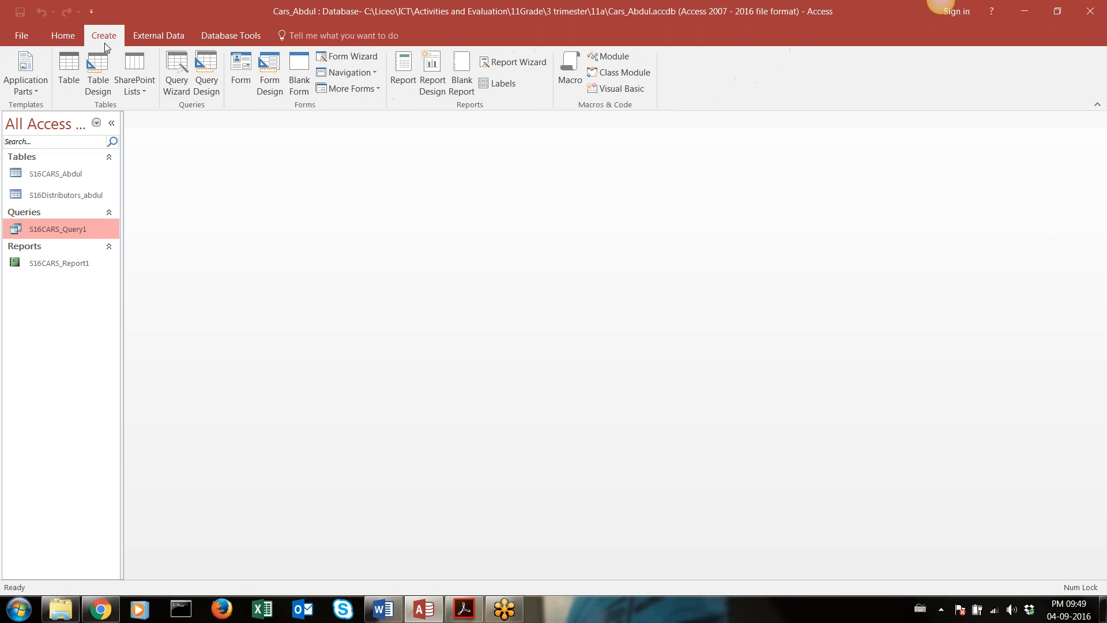
{"action": "left_click", "coordinate": [179, 90]}
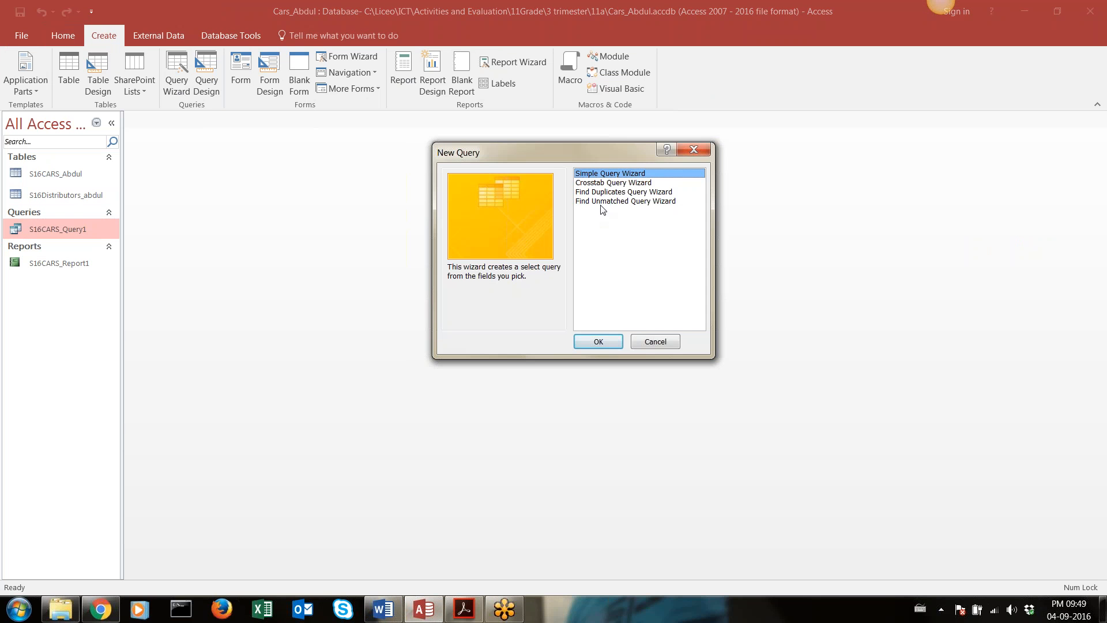
{"action": "left_click", "coordinate": [598, 341]}
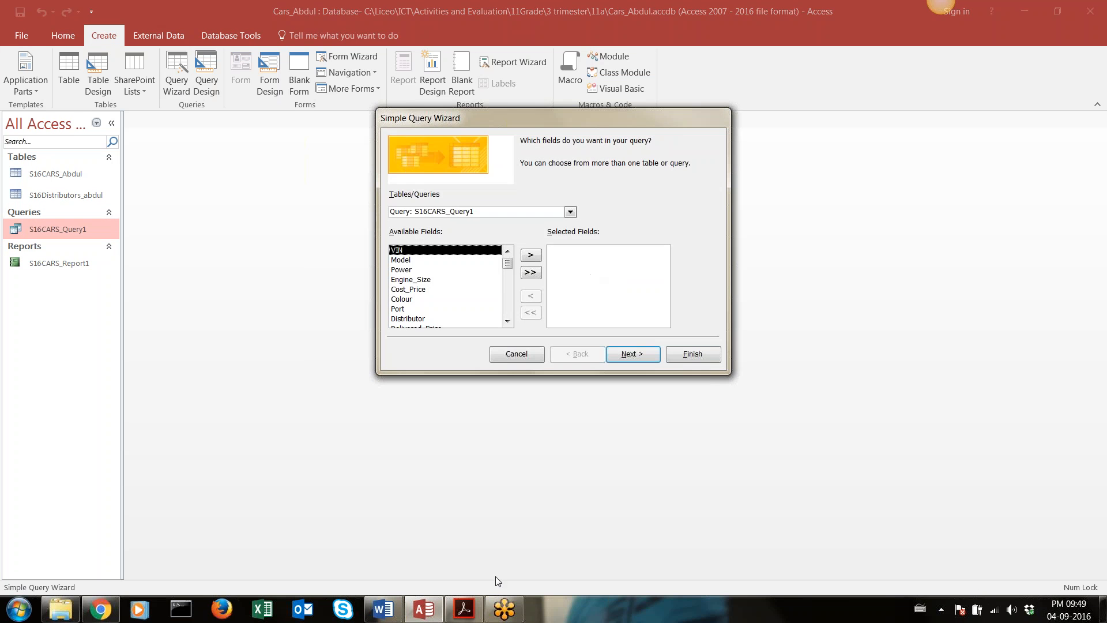
Highlight the required fields VIN, Model, Power and Colour in the Report 2 task in Acrobat Reader, and return to Access
{"action": "left_click", "coordinate": [465, 616]}
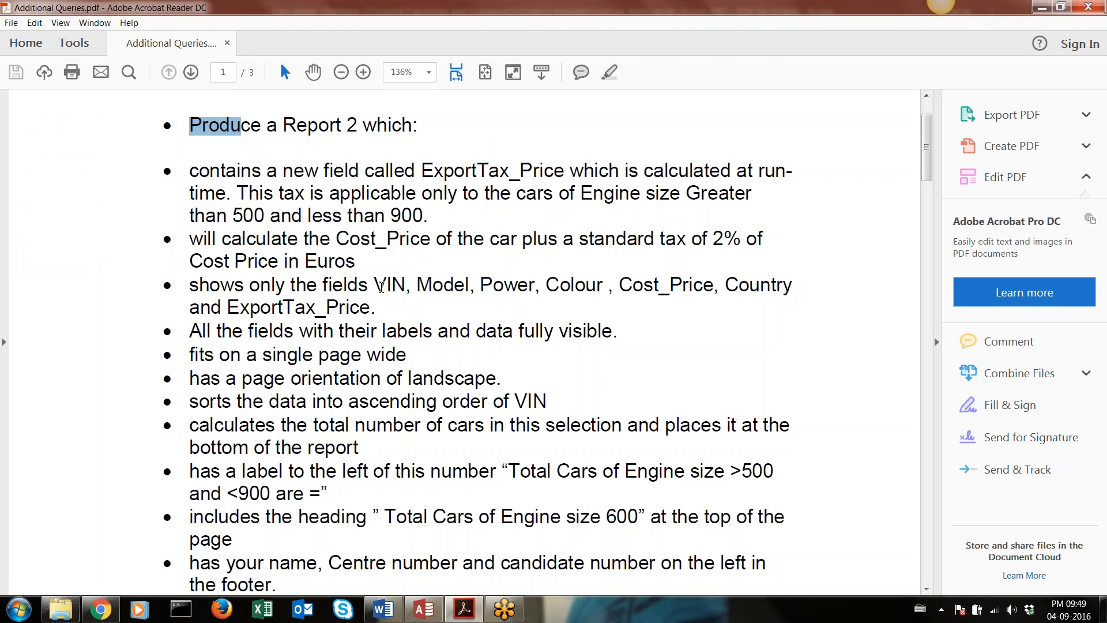
{"action": "left_click_drag", "start_coordinate": [374, 287], "coordinate": [569, 291]}
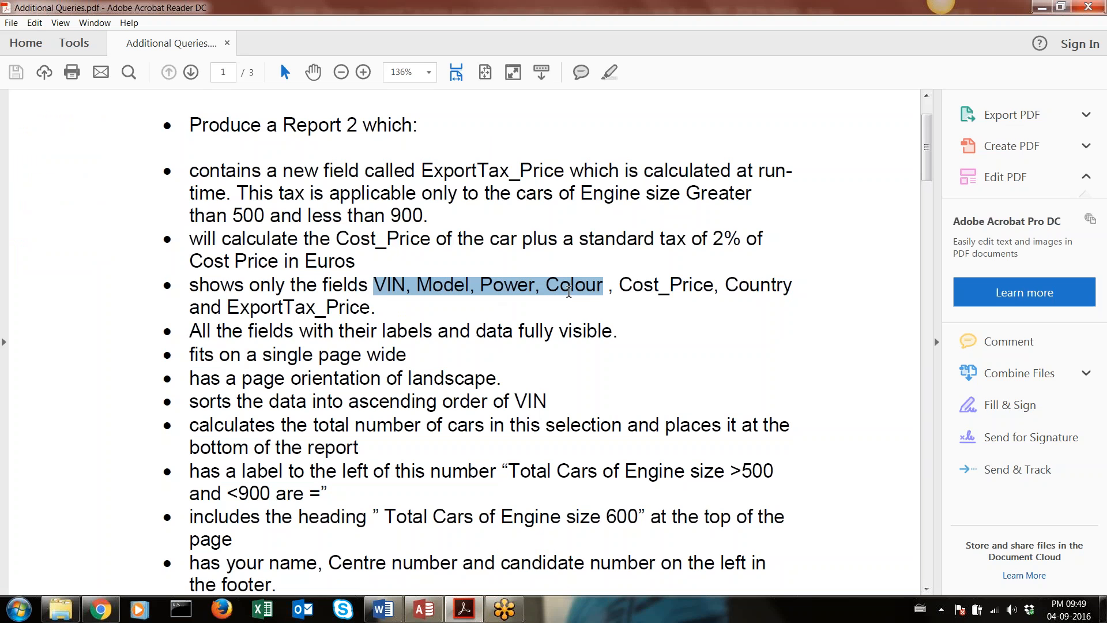
{"action": "left_click", "coordinate": [424, 610]}
{"action": "left_click", "coordinate": [530, 255]}
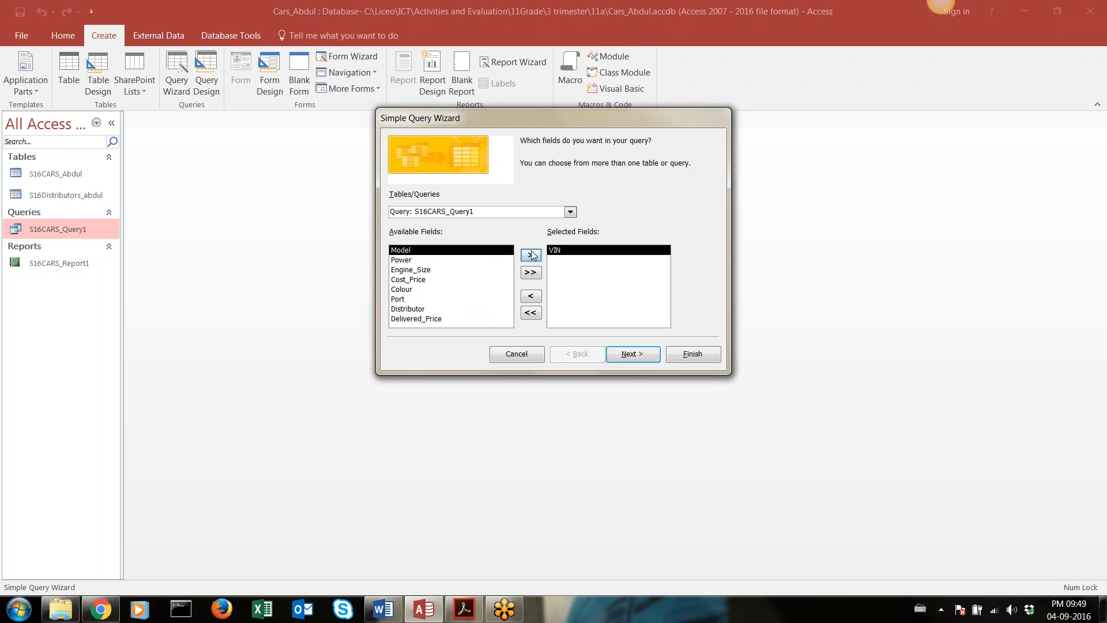
{"action": "left_click", "coordinate": [531, 255]}
{"action": "left_click", "coordinate": [531, 255]}
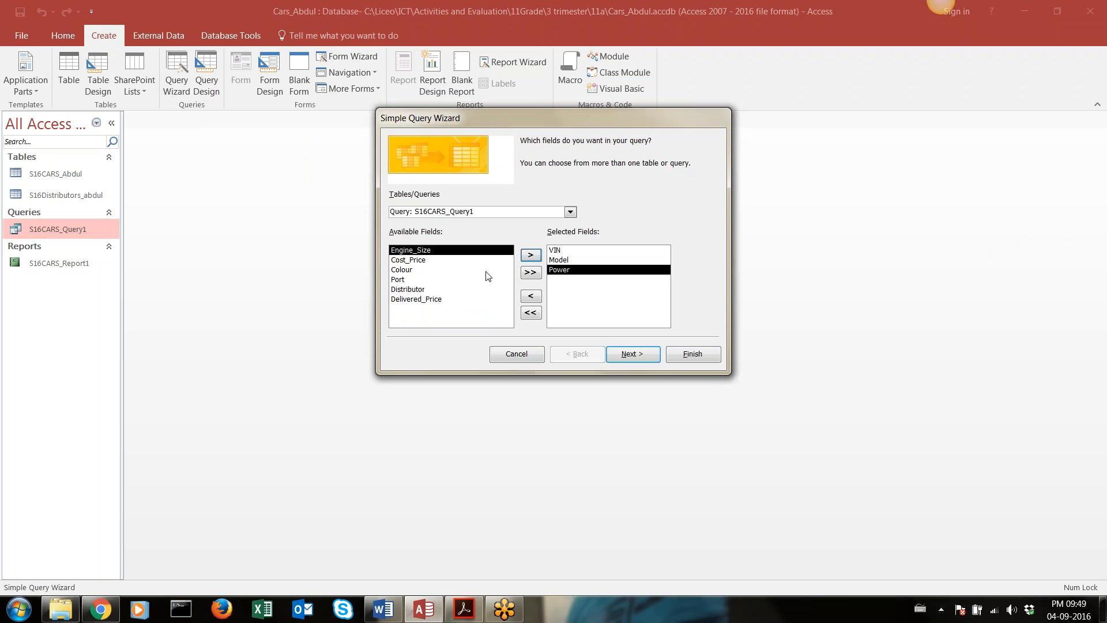
{"action": "left_click", "coordinate": [427, 270]}
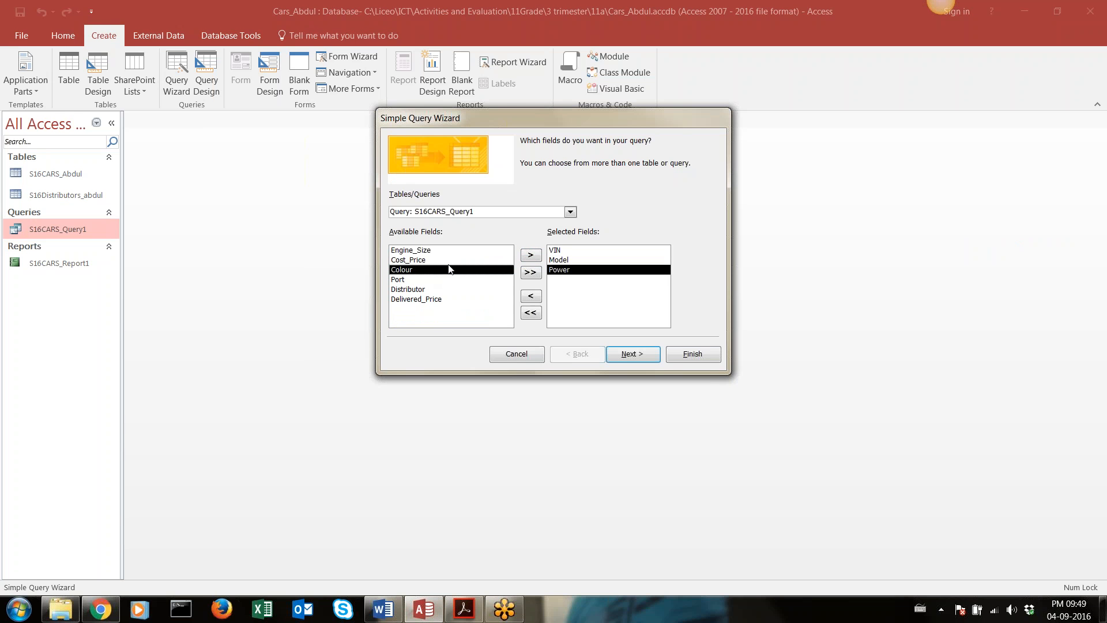
{"action": "left_click", "coordinate": [531, 255]}
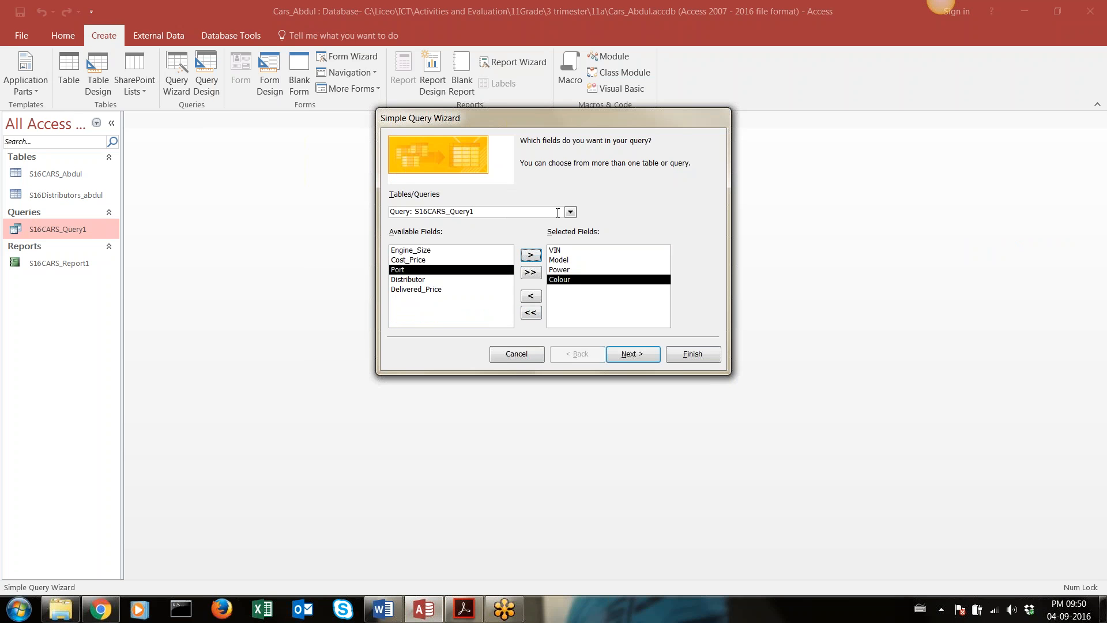
{"action": "left_click", "coordinate": [531, 312]}
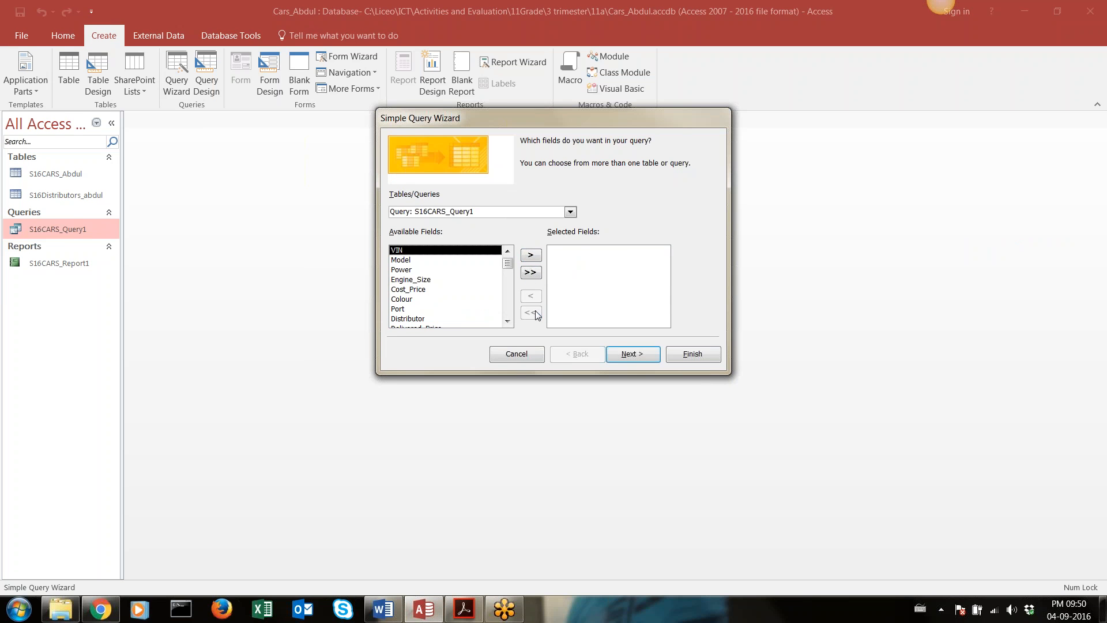
Choose the S16CARS table as the query source and add its VIN, Model, Power and Colour fields
{"action": "left_click", "coordinate": [570, 212]}
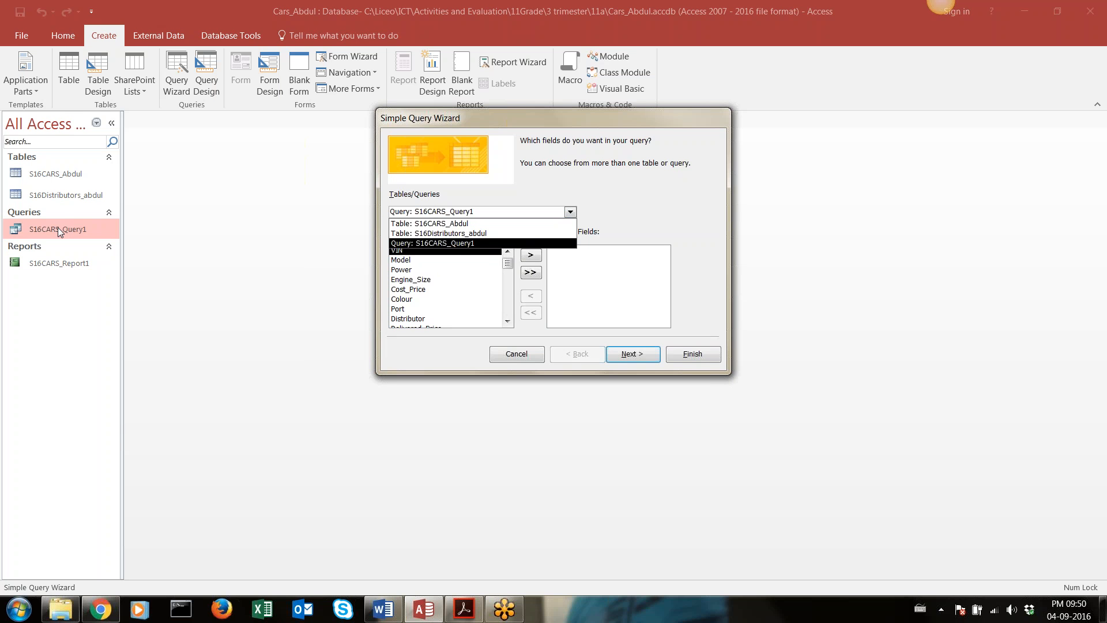
{"action": "left_click", "coordinate": [455, 224]}
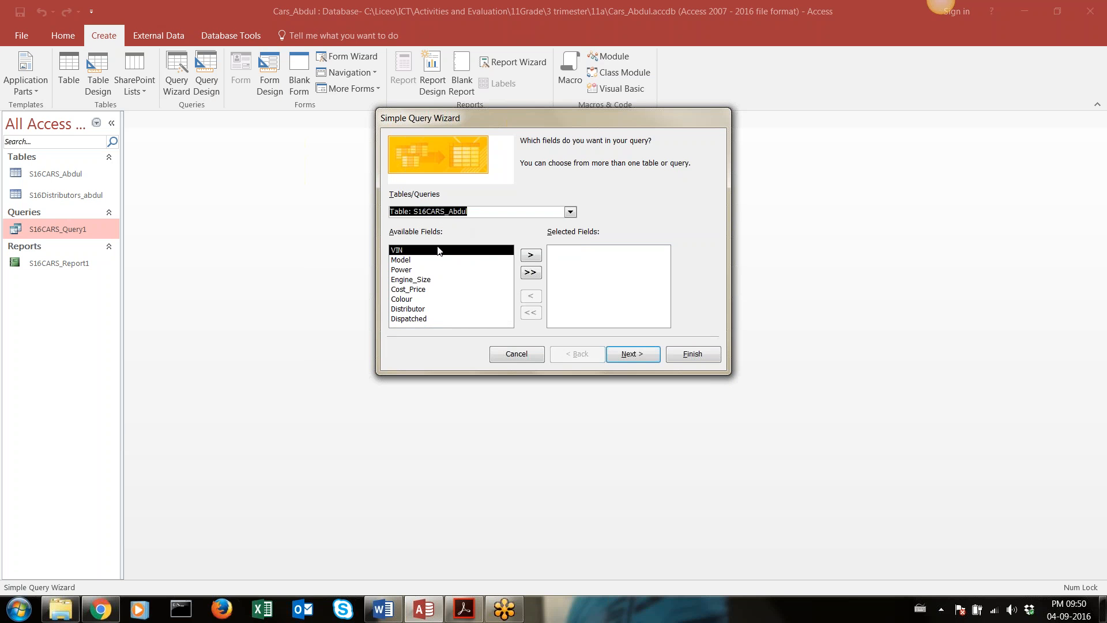
{"action": "left_click", "coordinate": [530, 255]}
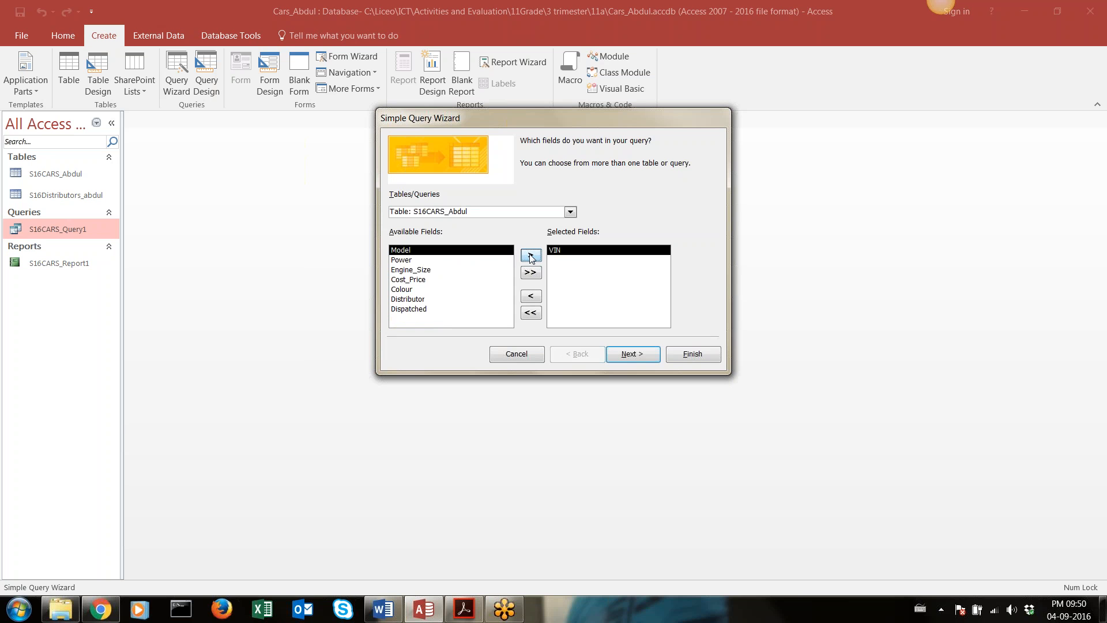
{"action": "left_click", "coordinate": [531, 257]}
{"action": "left_click", "coordinate": [531, 256]}
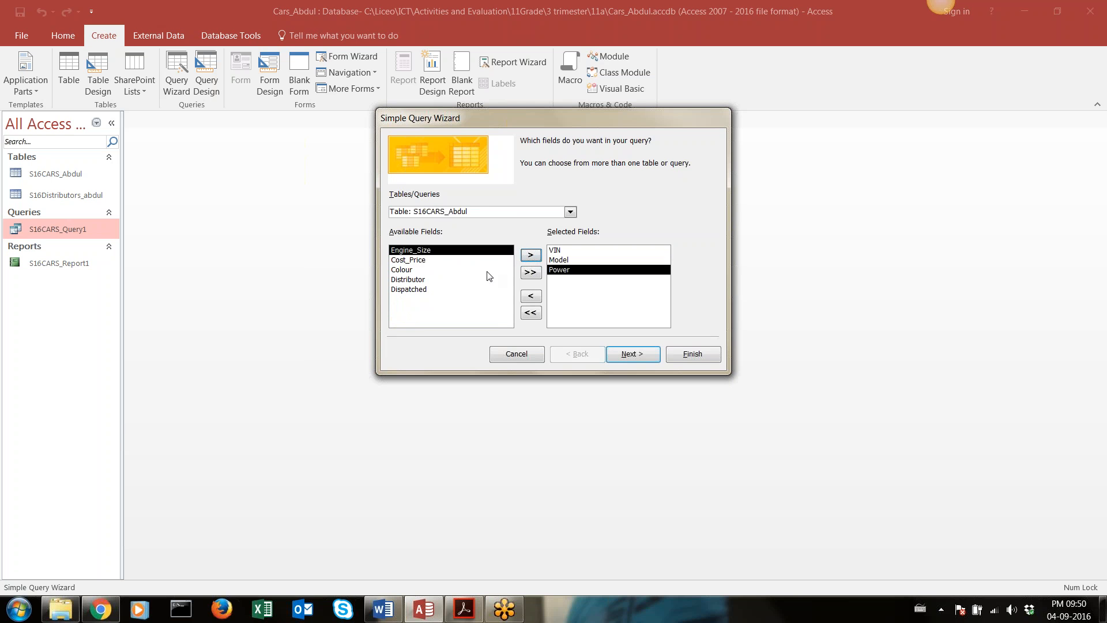
{"action": "left_click", "coordinate": [456, 270]}
{"action": "left_click", "coordinate": [531, 255]}
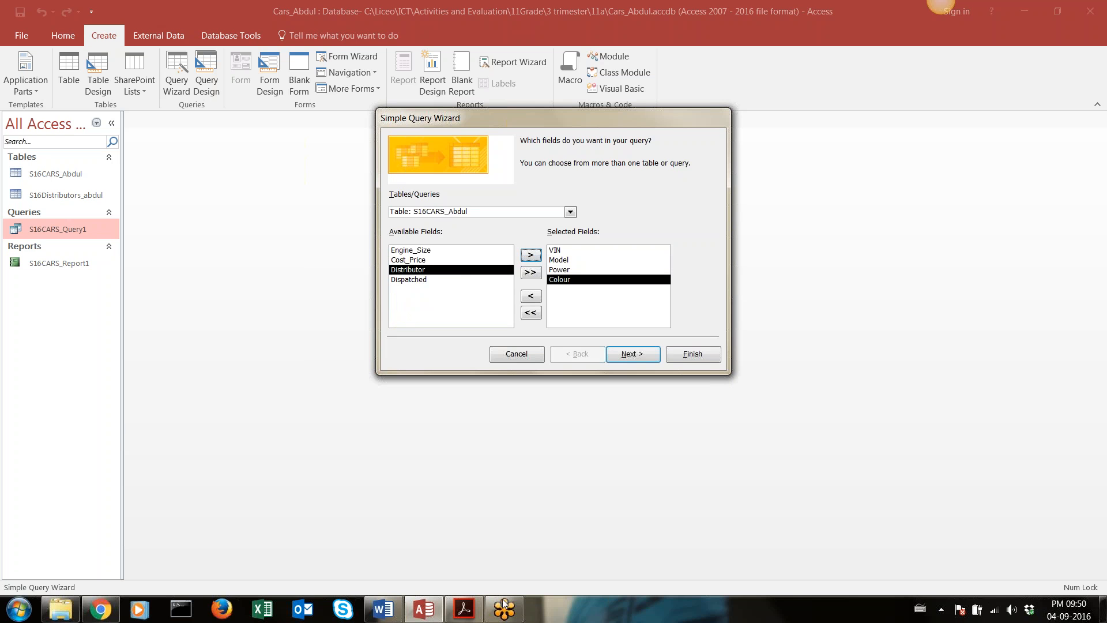
Check the Report 2 field list in Acrobat Reader and add the Cost_Price field to the query in Access
{"action": "left_click", "coordinate": [462, 609]}
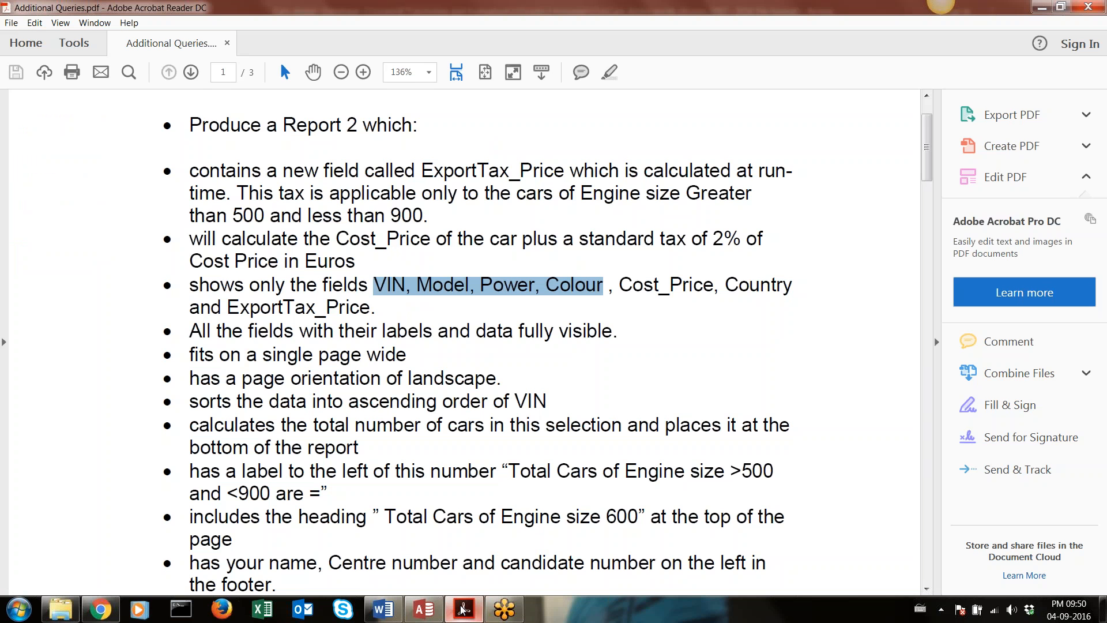
{"action": "left_click", "coordinate": [462, 609]}
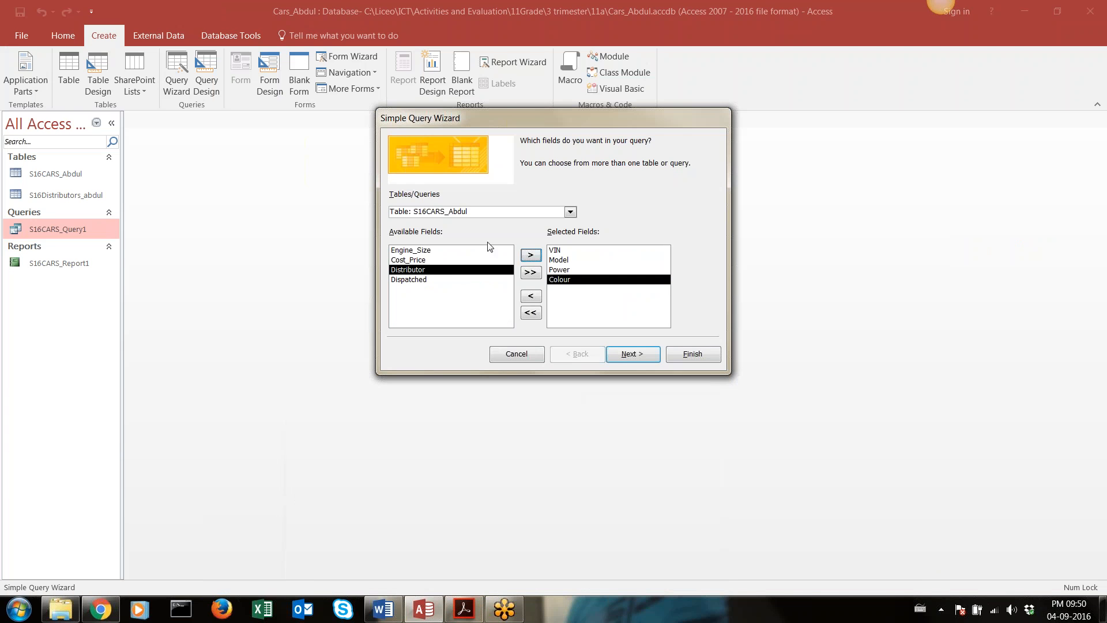
{"action": "left_click", "coordinate": [427, 260]}
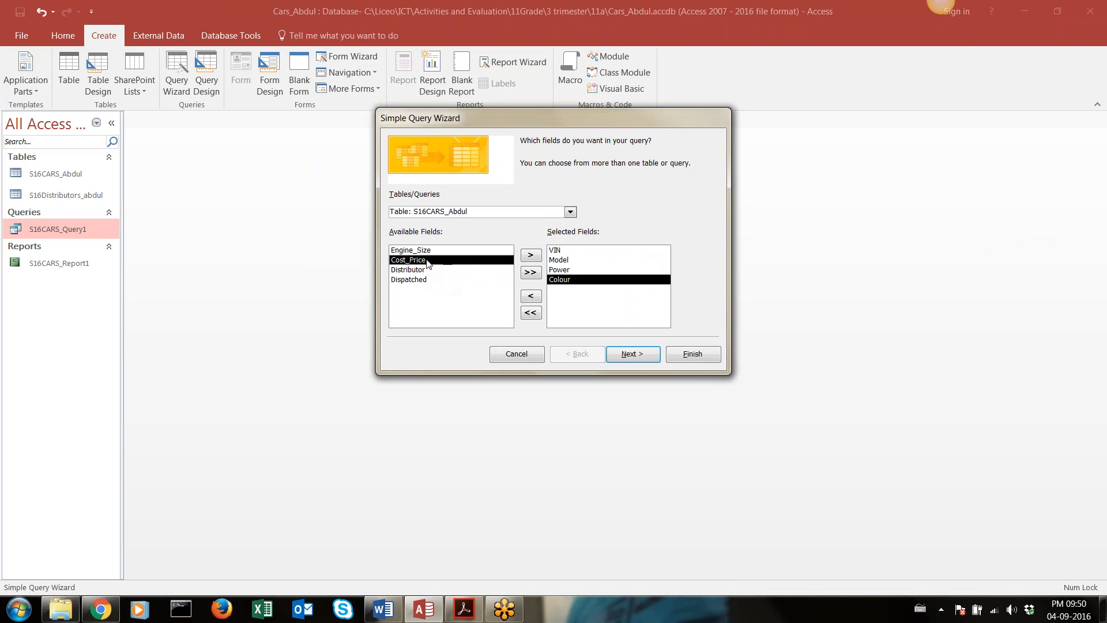
{"action": "left_click", "coordinate": [531, 256]}
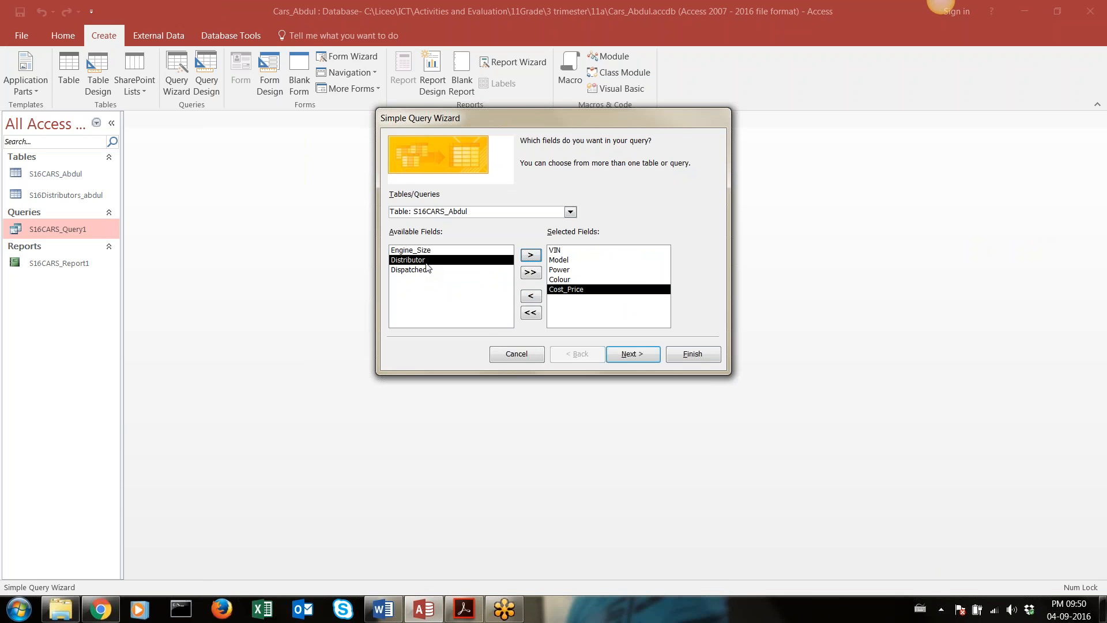
Recheck the Report 2 field list in Acrobat Reader, and add Country from the S16Distributors table to the query in Access
{"action": "left_click", "coordinate": [464, 611]}
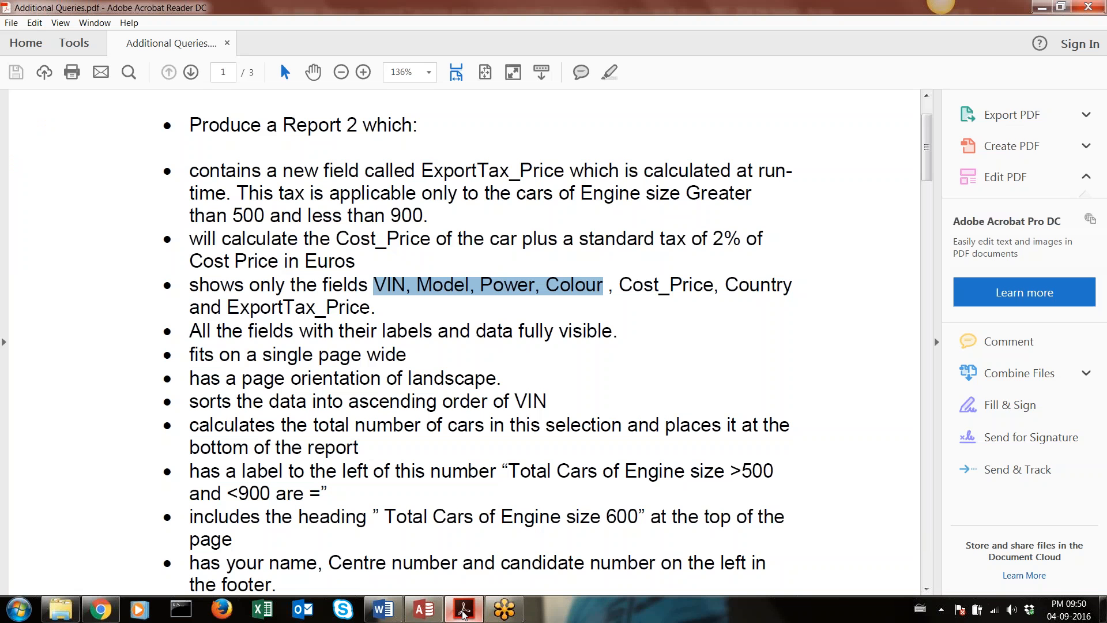
{"action": "left_click", "coordinate": [464, 611]}
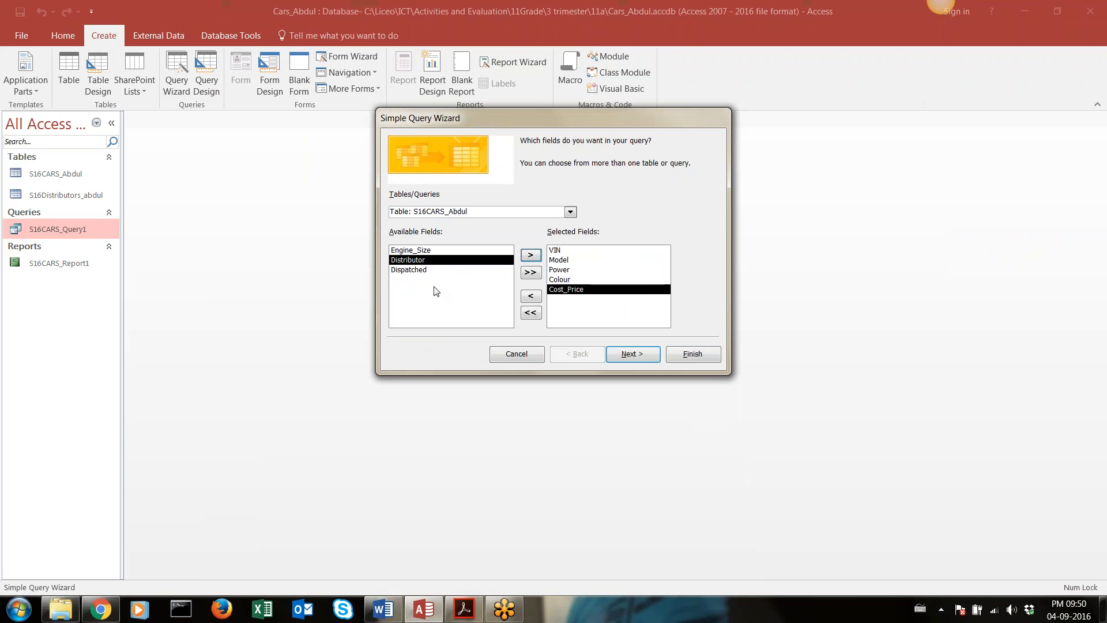
{"action": "left_click", "coordinate": [569, 211]}
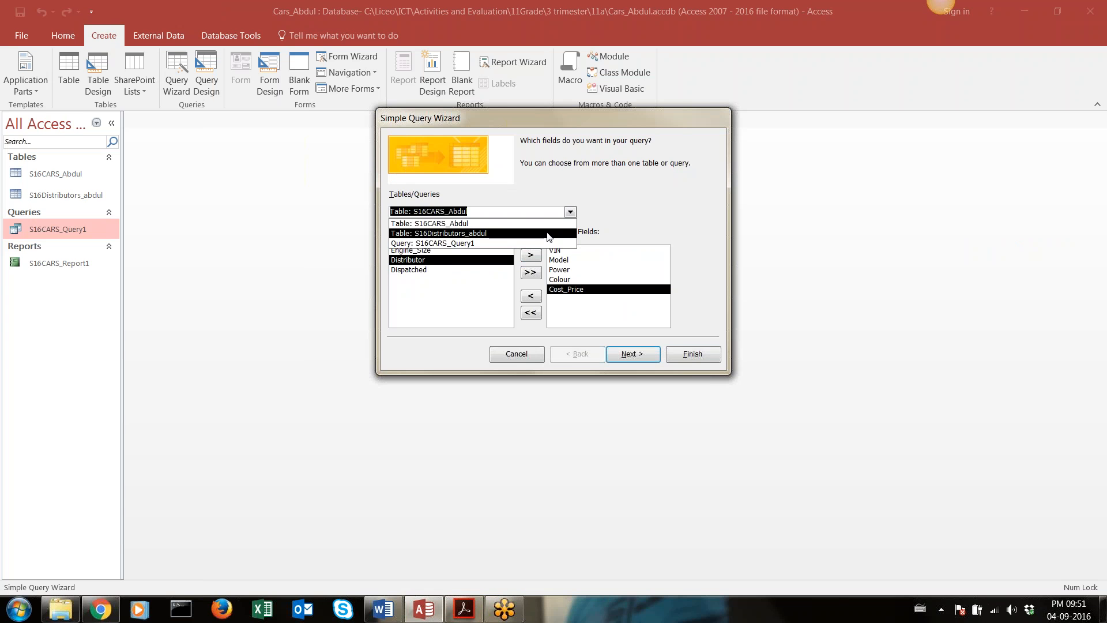
{"action": "left_click", "coordinate": [547, 234]}
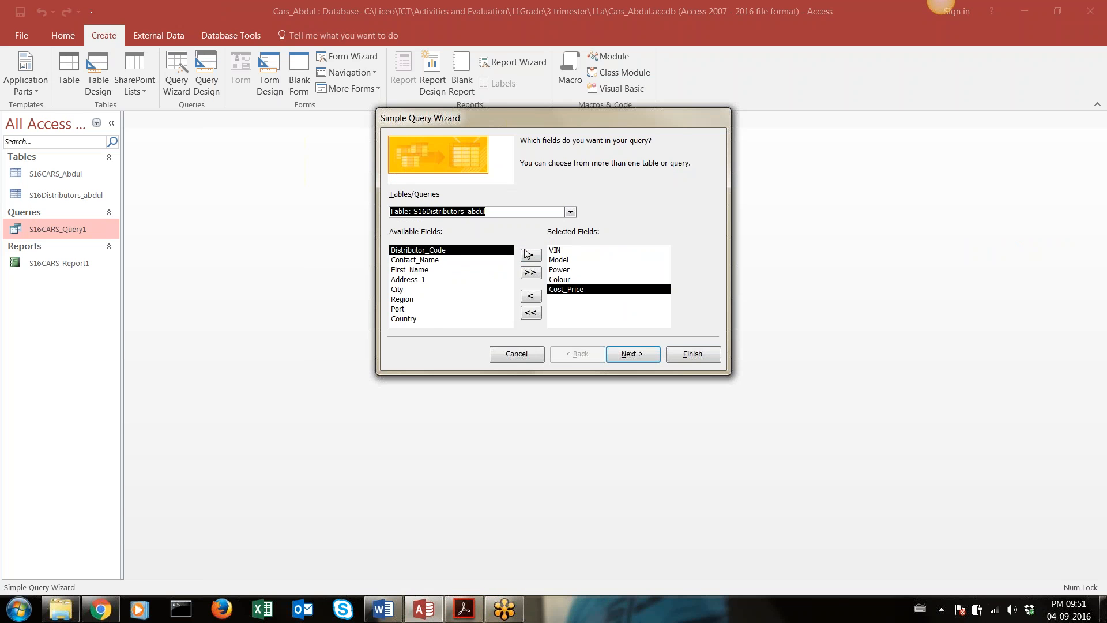
{"action": "left_click", "coordinate": [412, 320]}
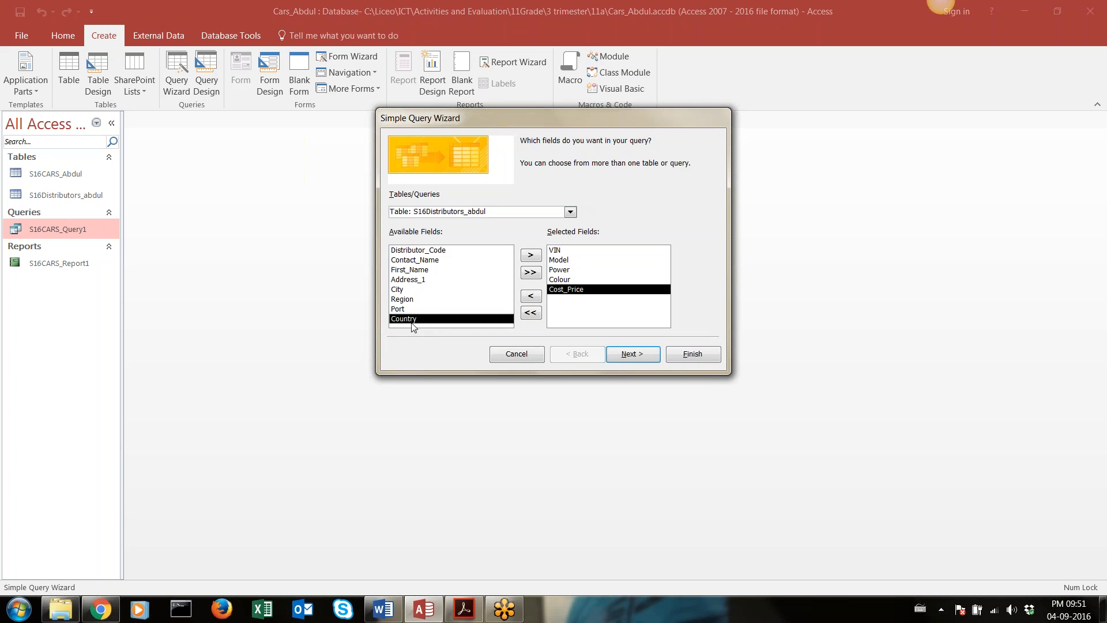
{"action": "left_click", "coordinate": [533, 258]}
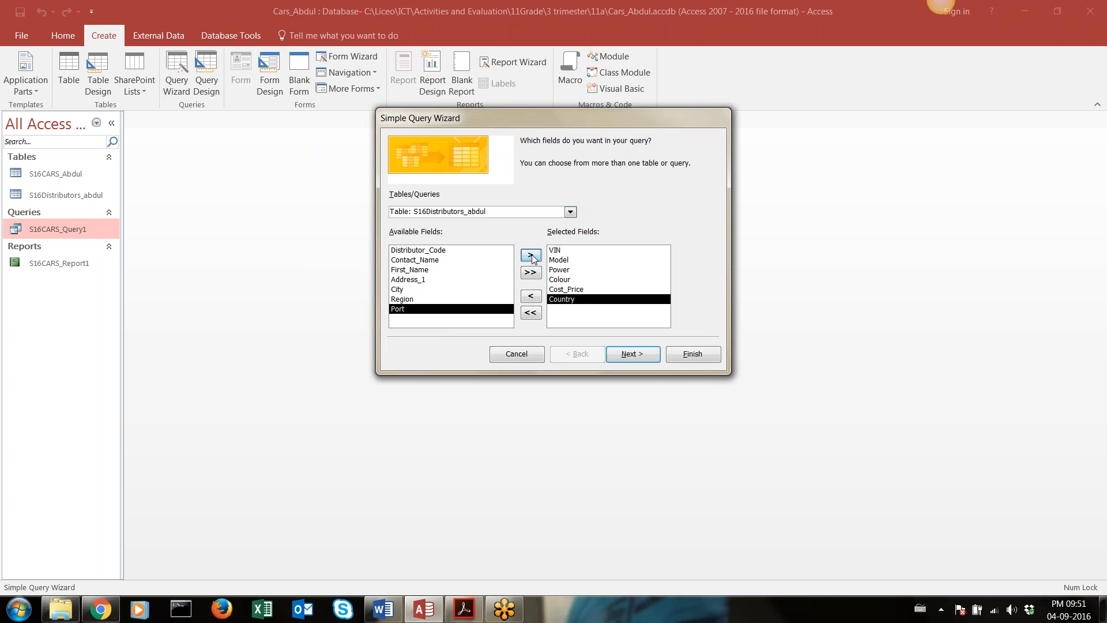
Highlight the ExportTax_Price field in the Report 2 field list in Acrobat Reader, and return to the query wizard in Access
{"action": "left_click", "coordinate": [458, 613]}
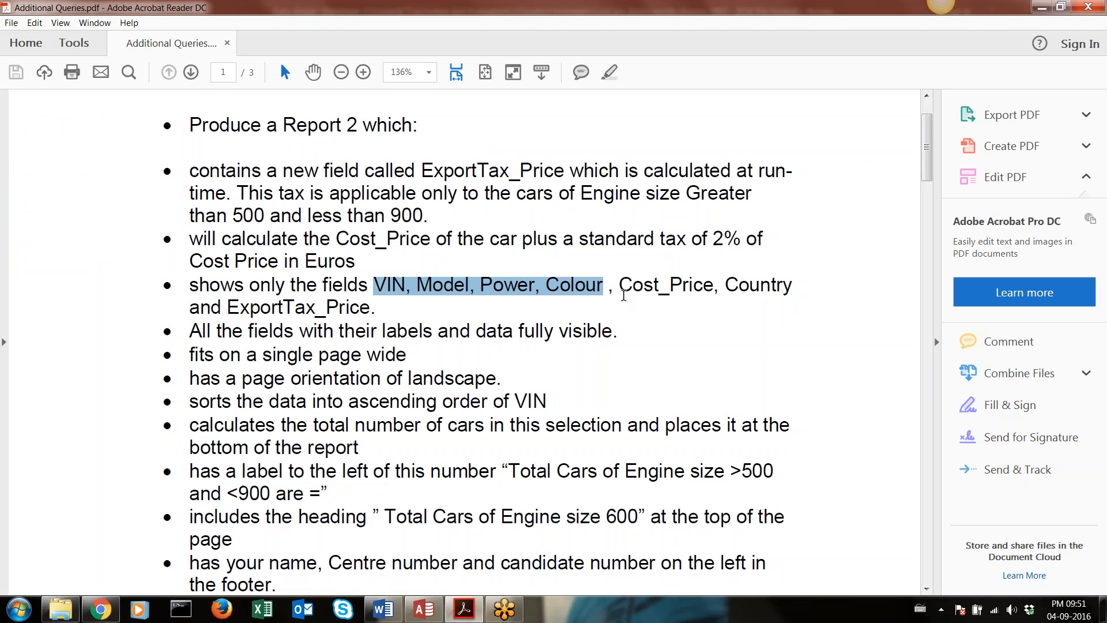
{"action": "left_click_drag", "start_coordinate": [371, 309], "coordinate": [228, 308]}
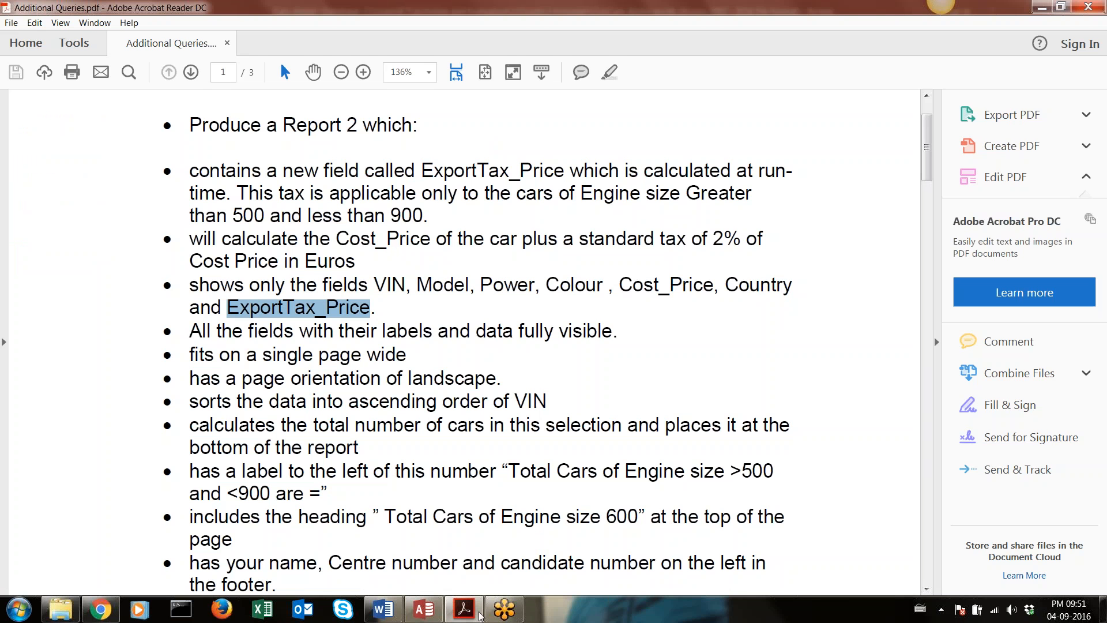
{"action": "left_click", "coordinate": [430, 612]}
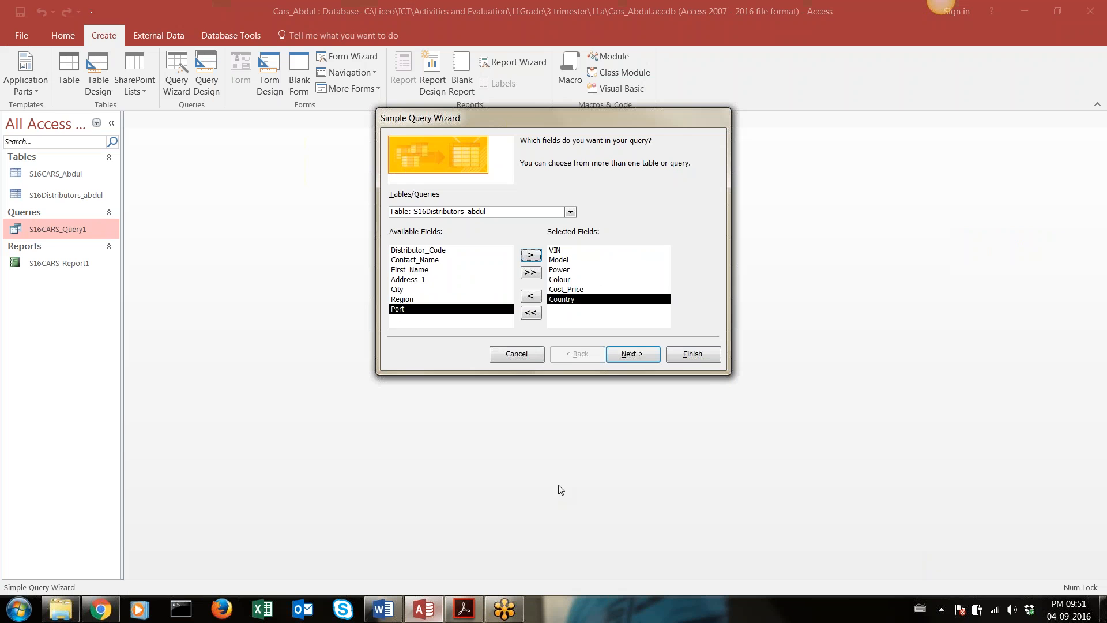
Accept the selected fields, append 2 to the suggested query title, and finish the wizard to open the query
{"action": "left_click", "coordinate": [573, 271]}
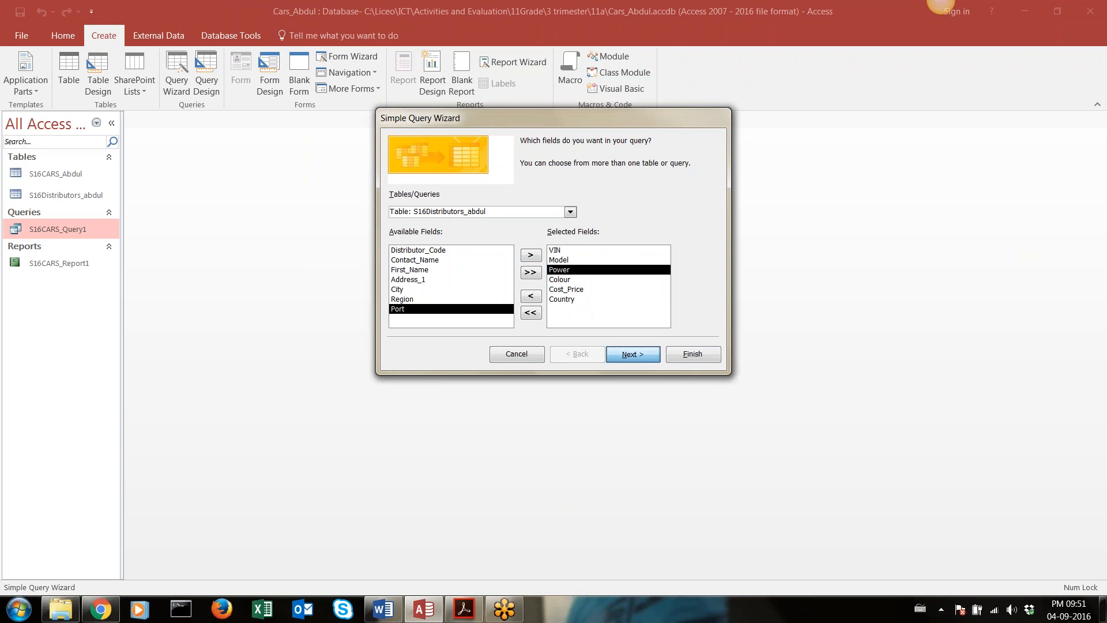
{"action": "left_click", "coordinate": [638, 354]}
{"action": "left_click", "coordinate": [631, 354]}
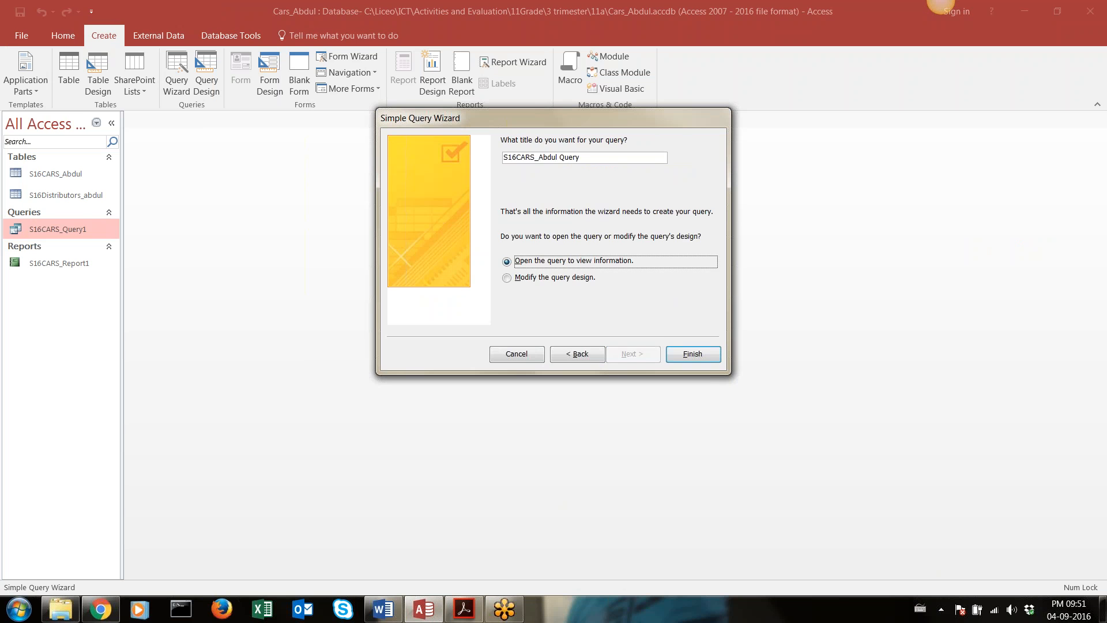
{"action": "left_click", "coordinate": [580, 164]}
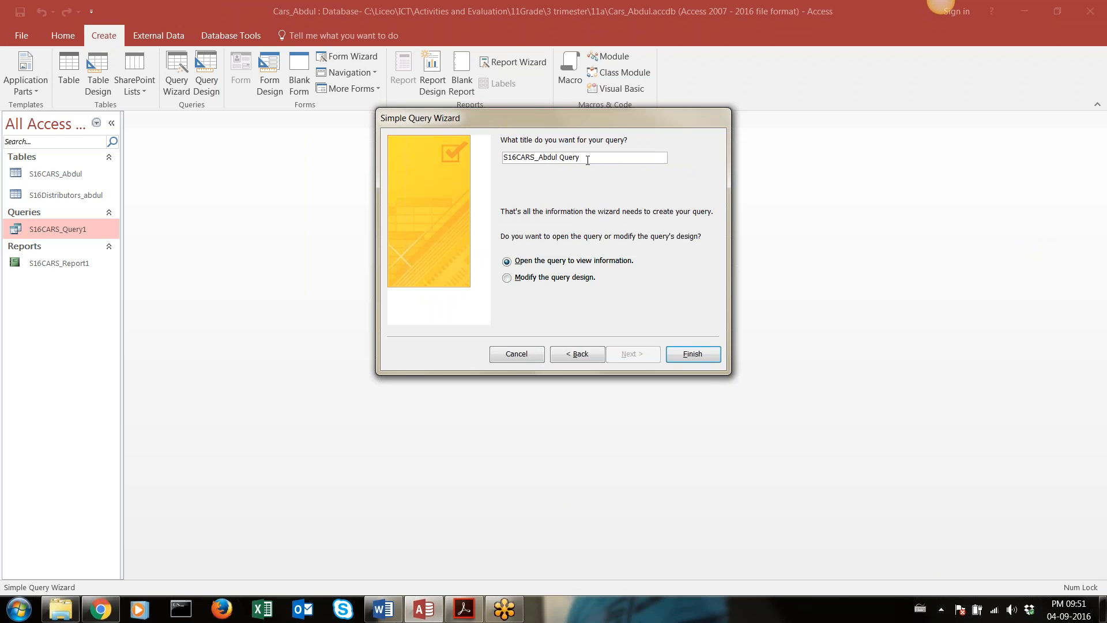
{"action": "type", "text": "2"}
{"action": "left_click", "coordinate": [690, 355]}
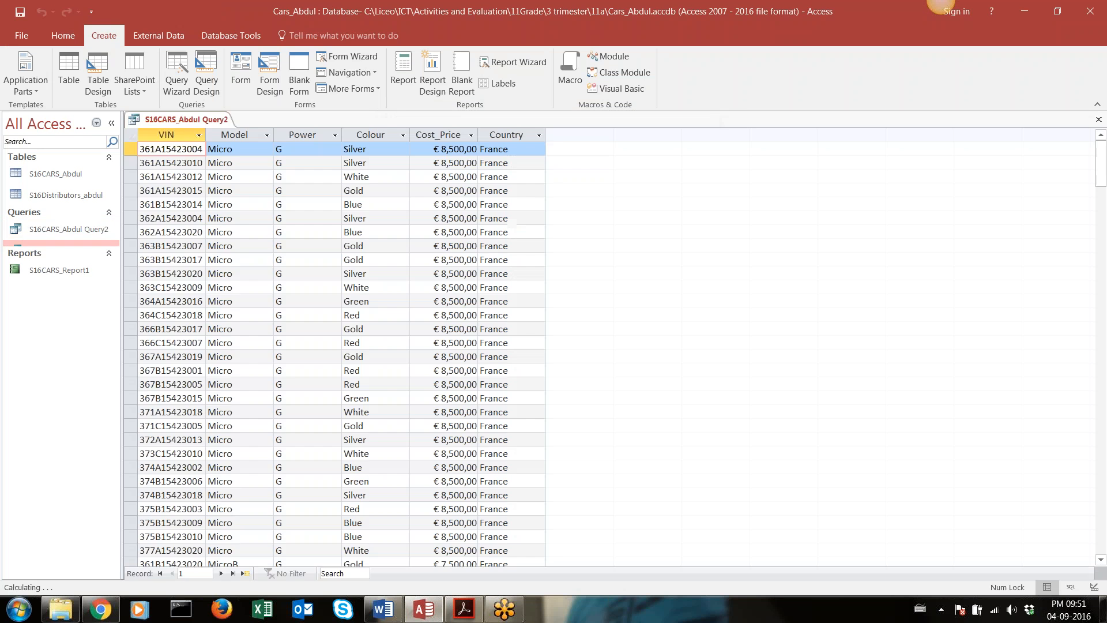
Open S16CARS_Query1 to review its records, and return to the new query's datasheet
{"action": "double_click", "coordinate": [62, 251]}
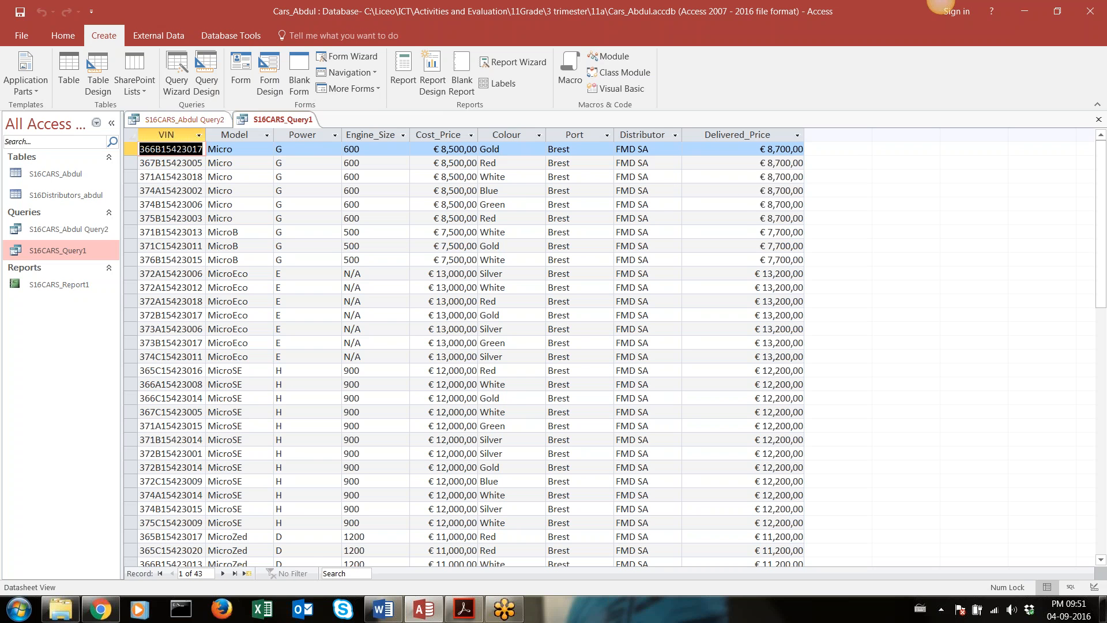
{"action": "scroll", "coordinate": [822, 314], "scroll_direction": "down", "scroll_amount": 6}
{"action": "scroll", "coordinate": [601, 314], "scroll_direction": "up", "scroll_amount": 6}
{"action": "double_click", "coordinate": [58, 231]}
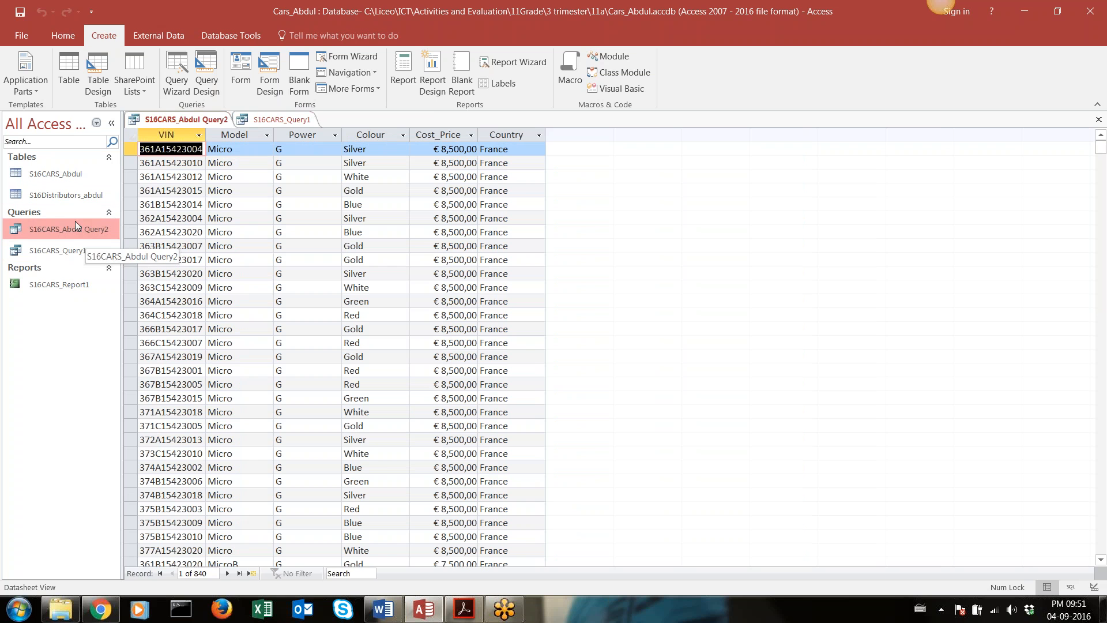
Open the new Report 2 query in Design view
{"action": "left_click", "coordinate": [72, 225]}
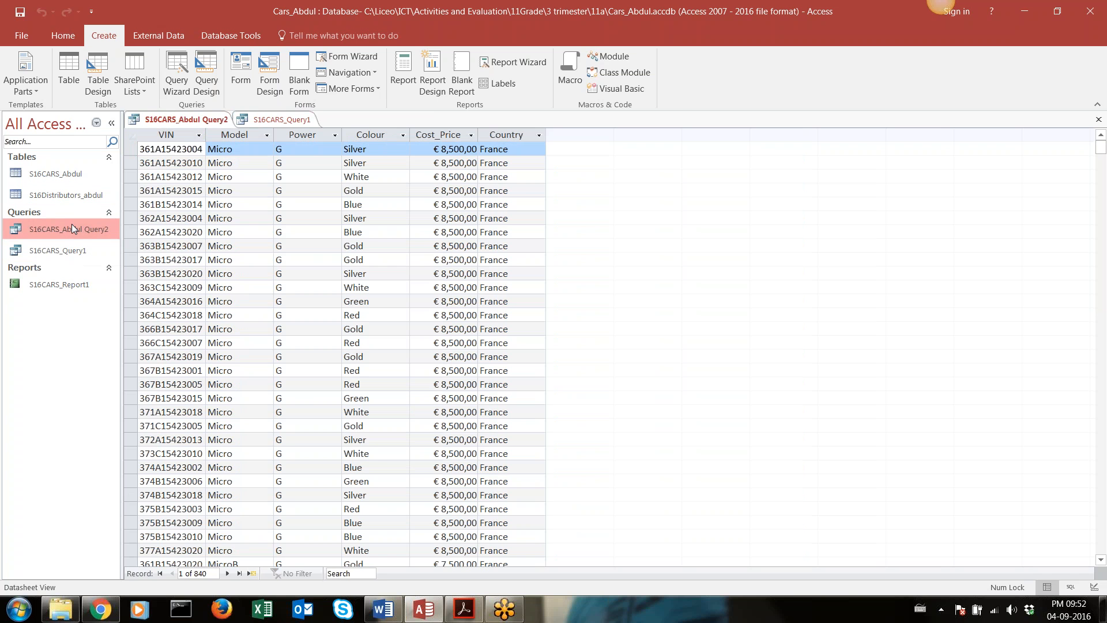
{"action": "left_click", "coordinate": [57, 37]}
{"action": "left_click", "coordinate": [7, 67]}
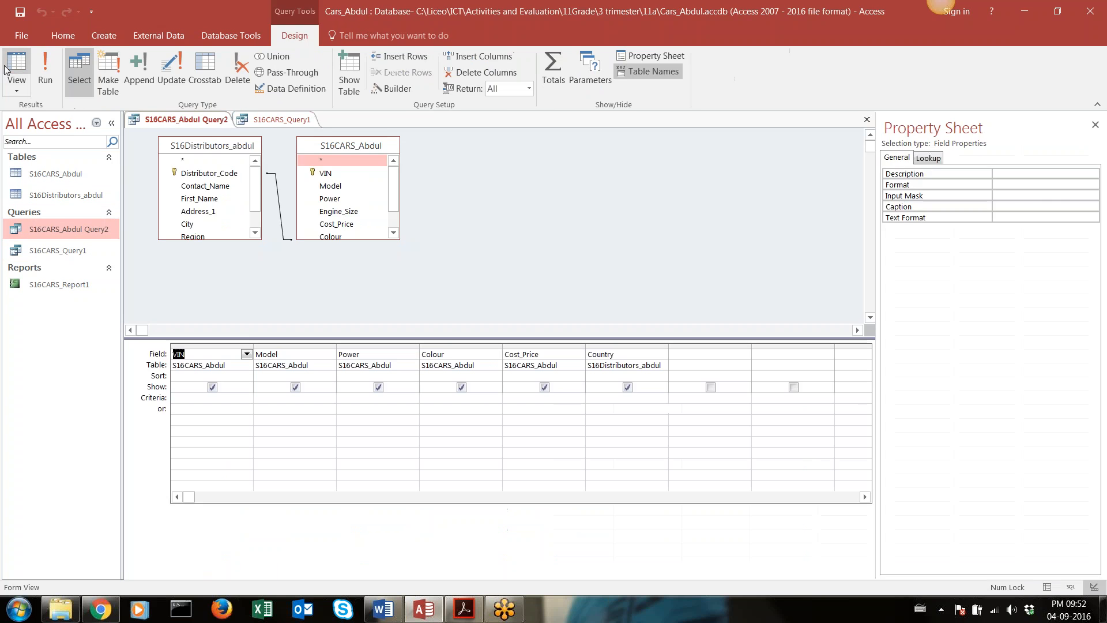
Review the engine size condition and the 2% tax calculation for ExportTax_Price in Acrobat Reader, and return to Access
{"action": "left_click", "coordinate": [473, 616]}
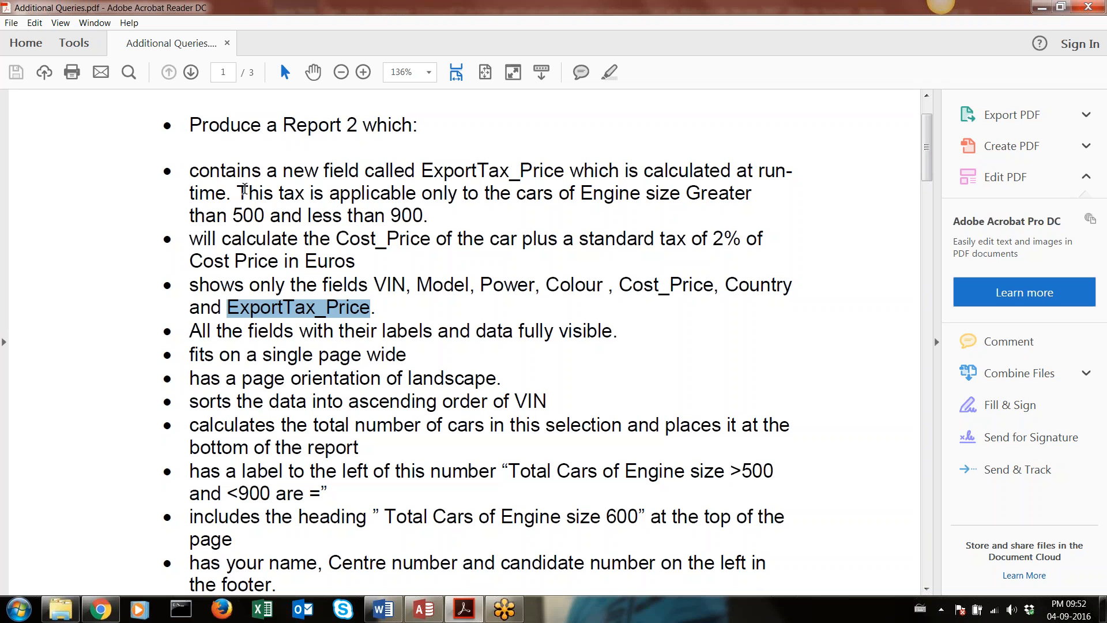
{"action": "left_click_drag", "start_coordinate": [239, 192], "coordinate": [711, 202]}
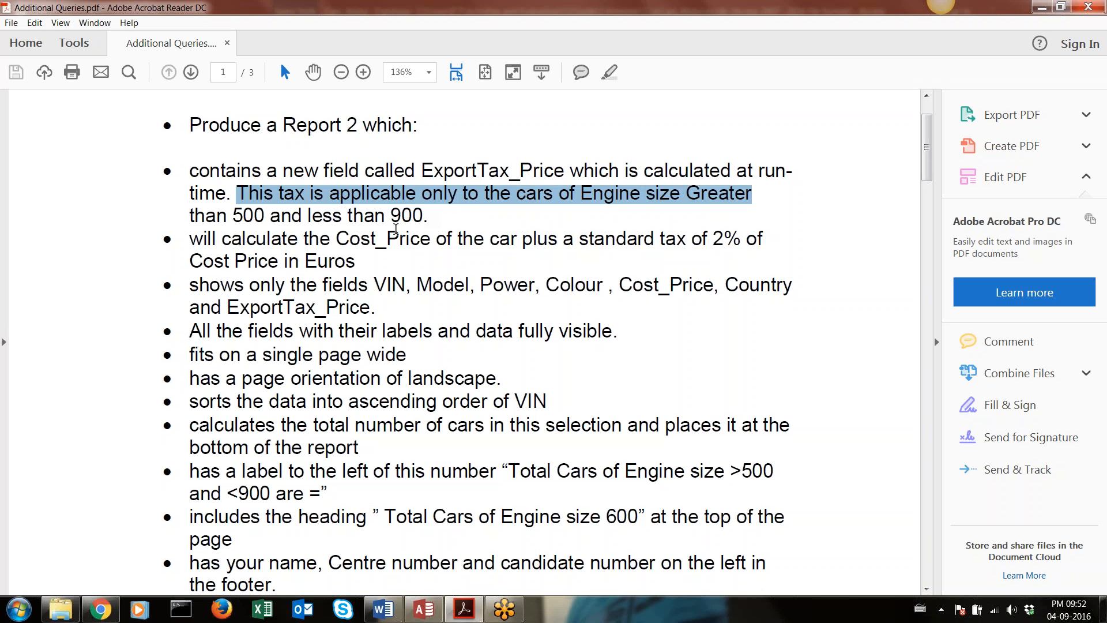
{"action": "left_click_drag", "start_coordinate": [356, 261], "coordinate": [210, 250]}
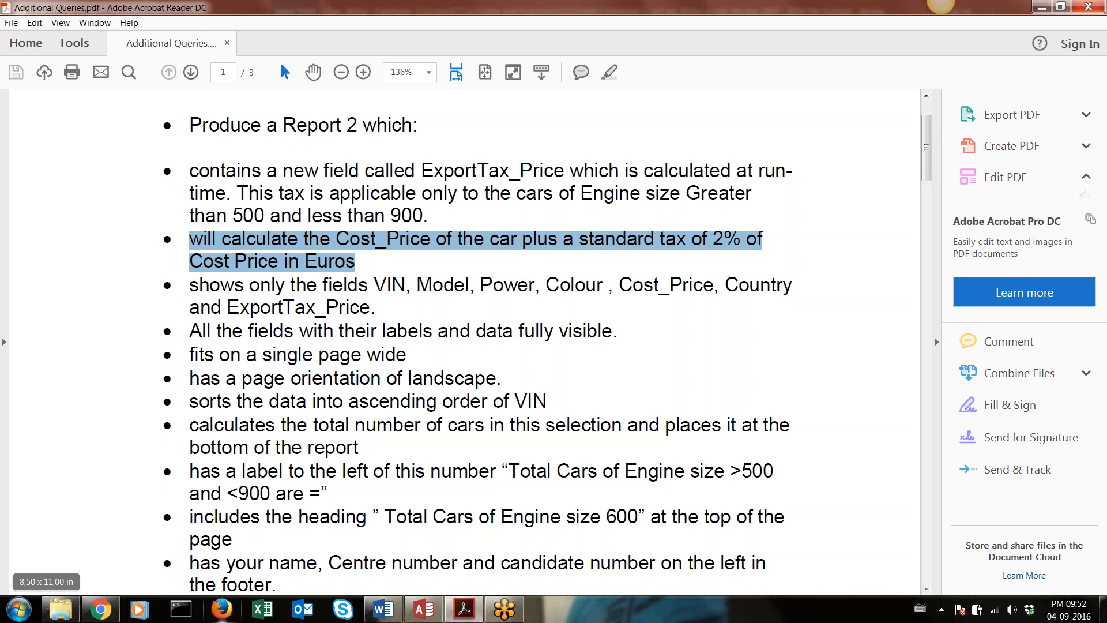
{"action": "left_click", "coordinate": [426, 613]}
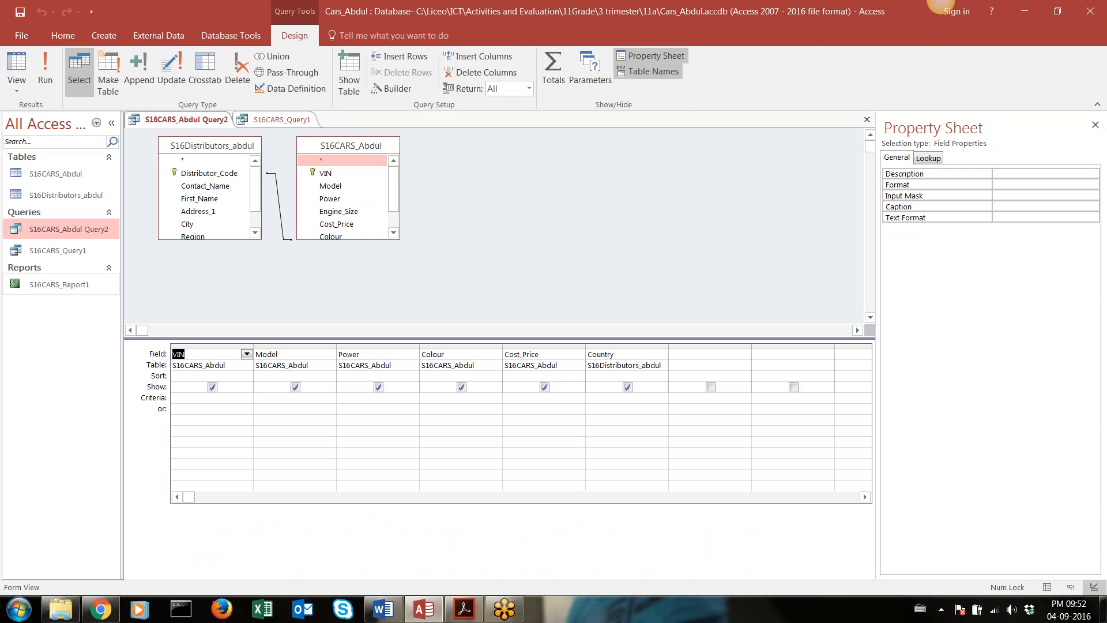
Run the query to examine its records, and return to Design view at the Country field
{"action": "left_click", "coordinate": [46, 70]}
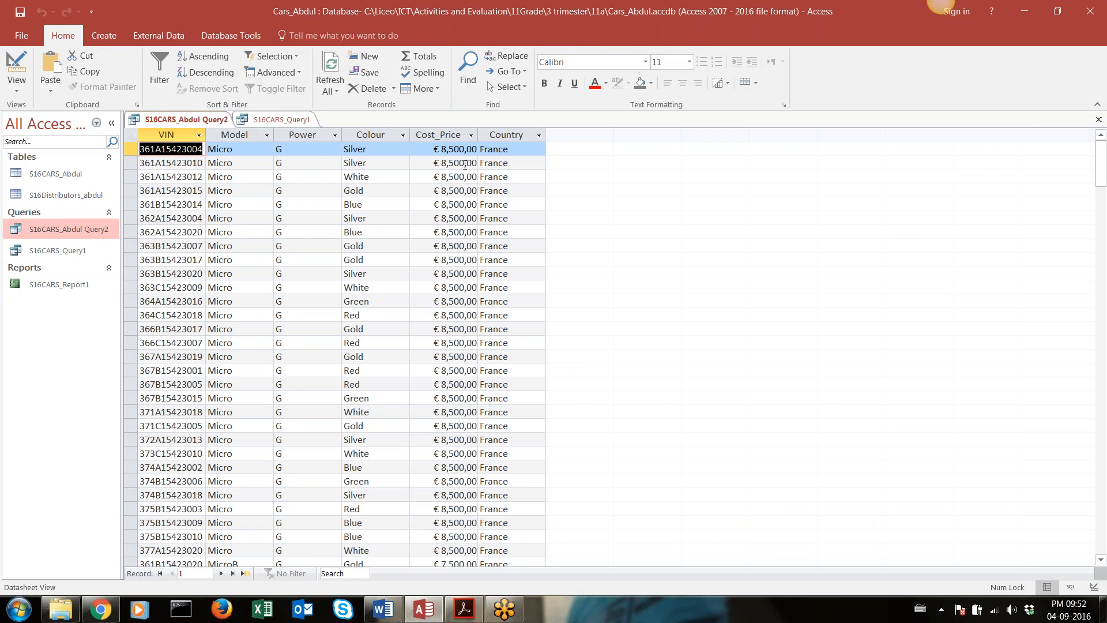
{"action": "left_click", "coordinate": [17, 72]}
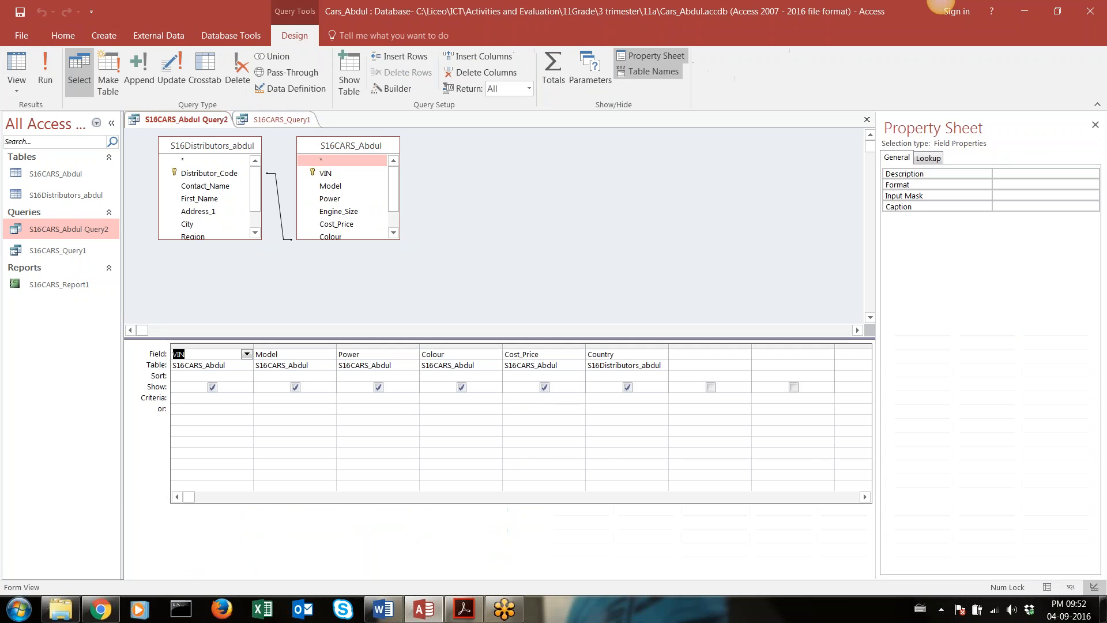
{"action": "double_click", "coordinate": [623, 357]}
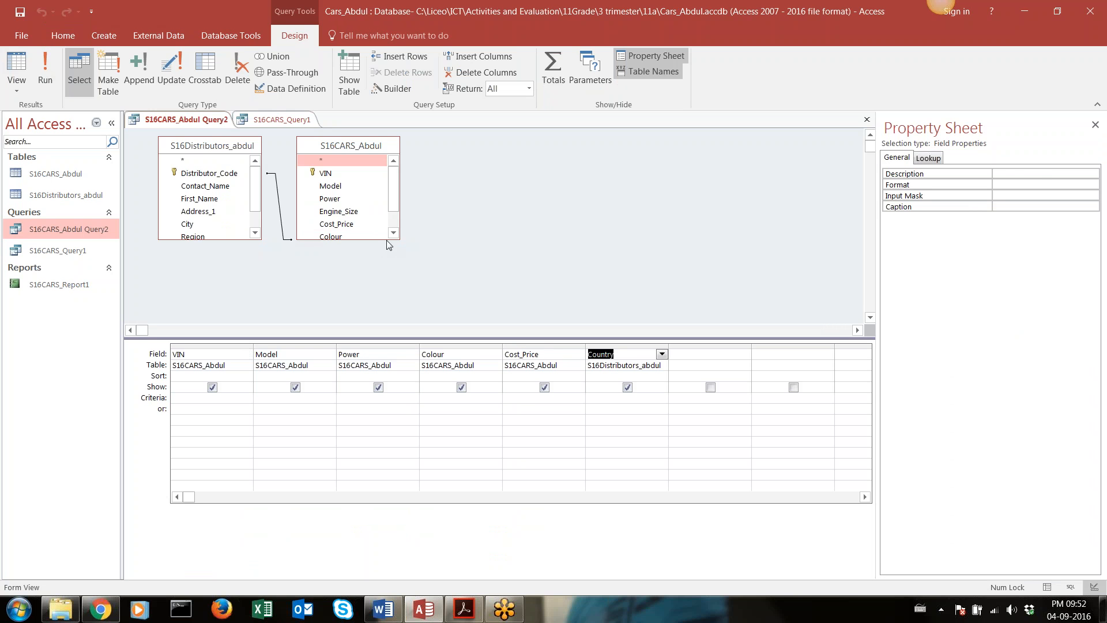
Enlarge the S16CARS and S16Distributors field lists in the query design so all their fields show
{"action": "left_click_drag", "start_coordinate": [388, 241], "coordinate": [387, 285]}
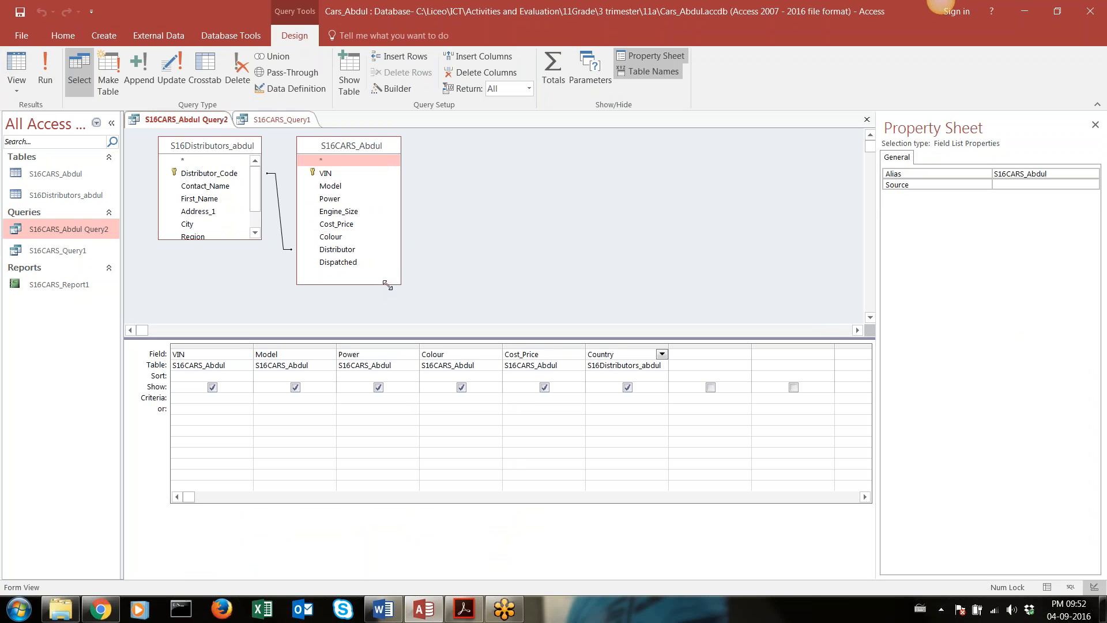
{"action": "left_click", "coordinate": [223, 236]}
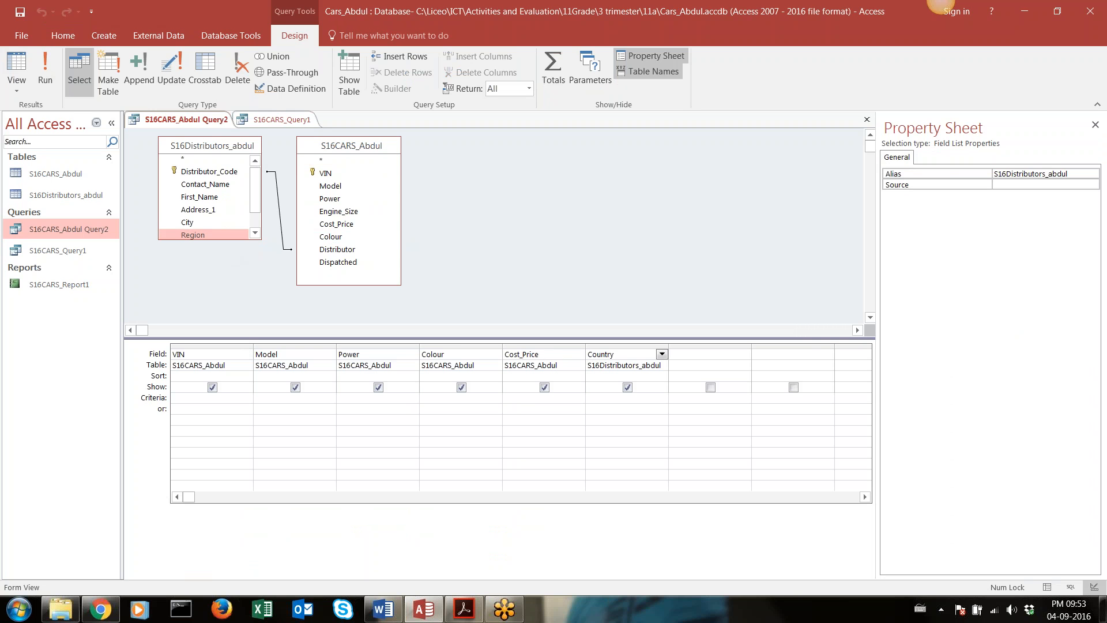
{"action": "left_click_drag", "start_coordinate": [261, 239], "coordinate": [270, 306]}
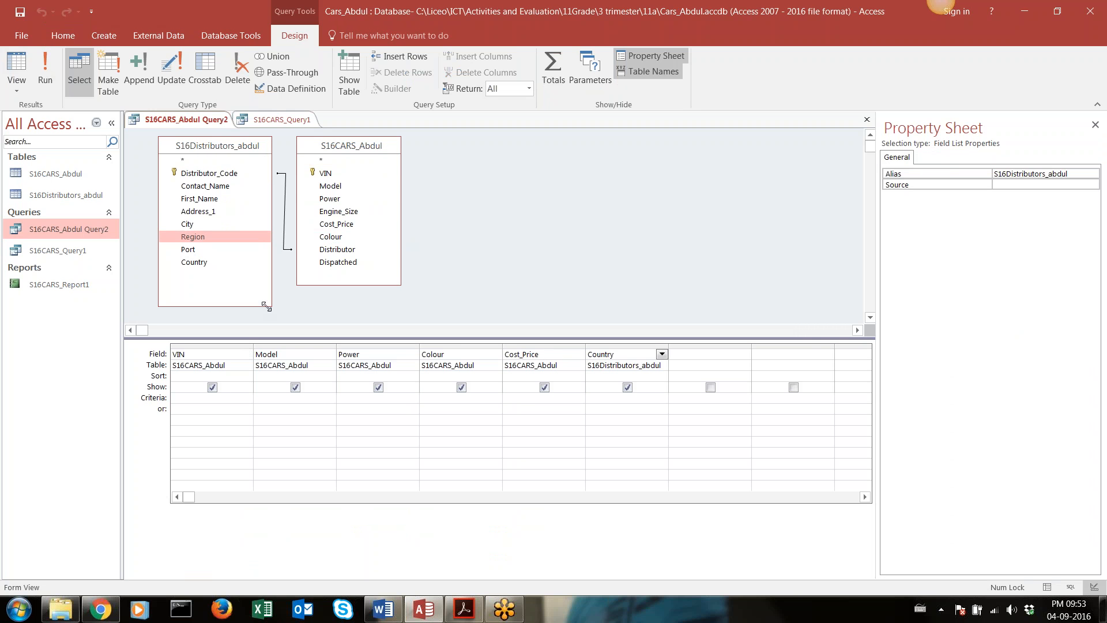
Add the Engine_Size field from the S16CARS table to the query grid and save the query
{"action": "left_click", "coordinate": [363, 147]}
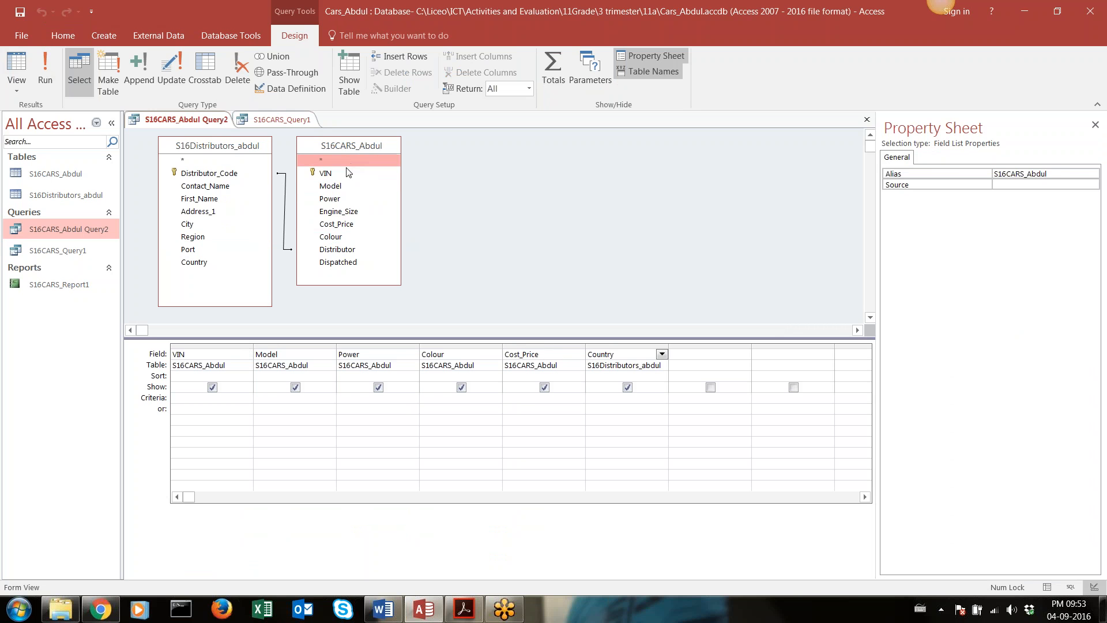
{"action": "left_click", "coordinate": [347, 212]}
{"action": "double_click", "coordinate": [347, 213]}
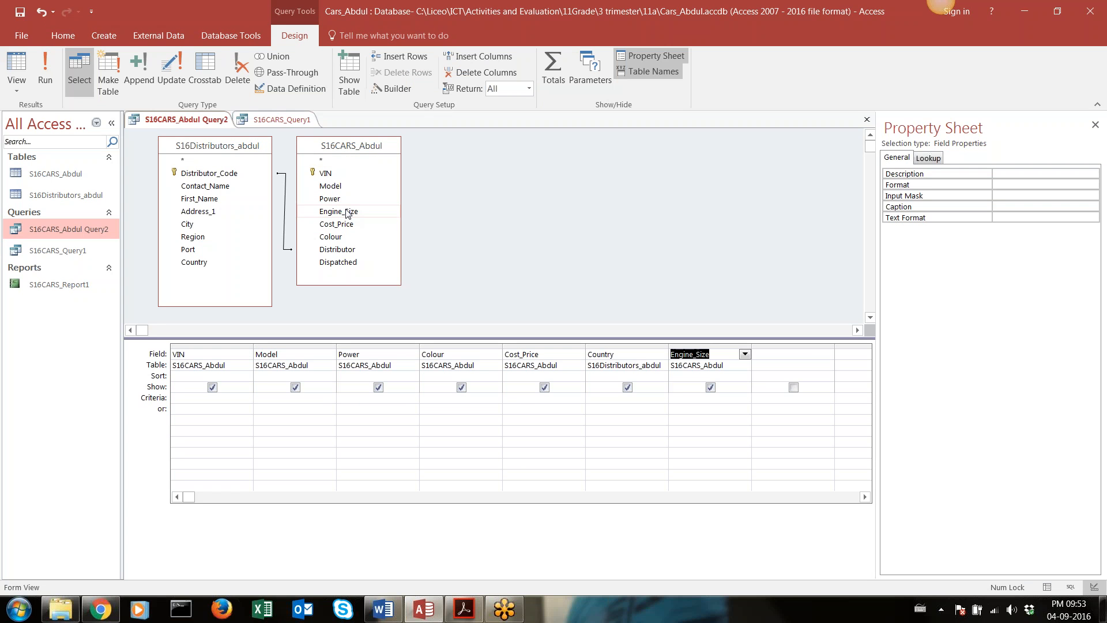
{"action": "left_click", "coordinate": [19, 13]}
Run the query to check the Engine_Size column, and enter the criterion >500 for Engine_Size in Design view
{"action": "left_click", "coordinate": [45, 73]}
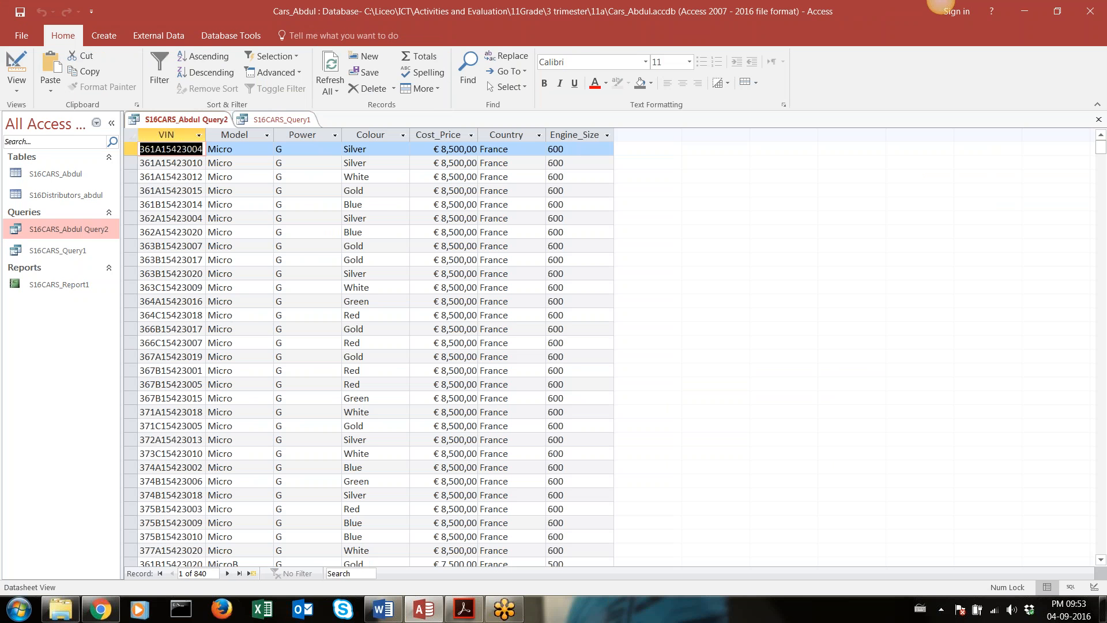
{"action": "scroll", "coordinate": [369, 346], "scroll_direction": "down", "scroll_amount": 13}
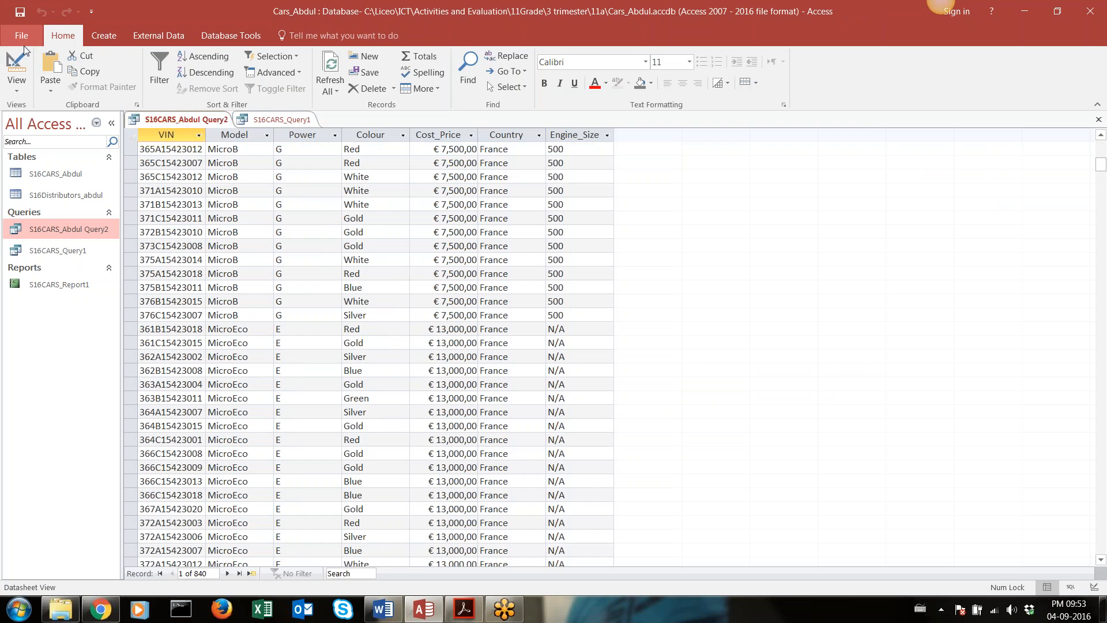
{"action": "left_click", "coordinate": [17, 66]}
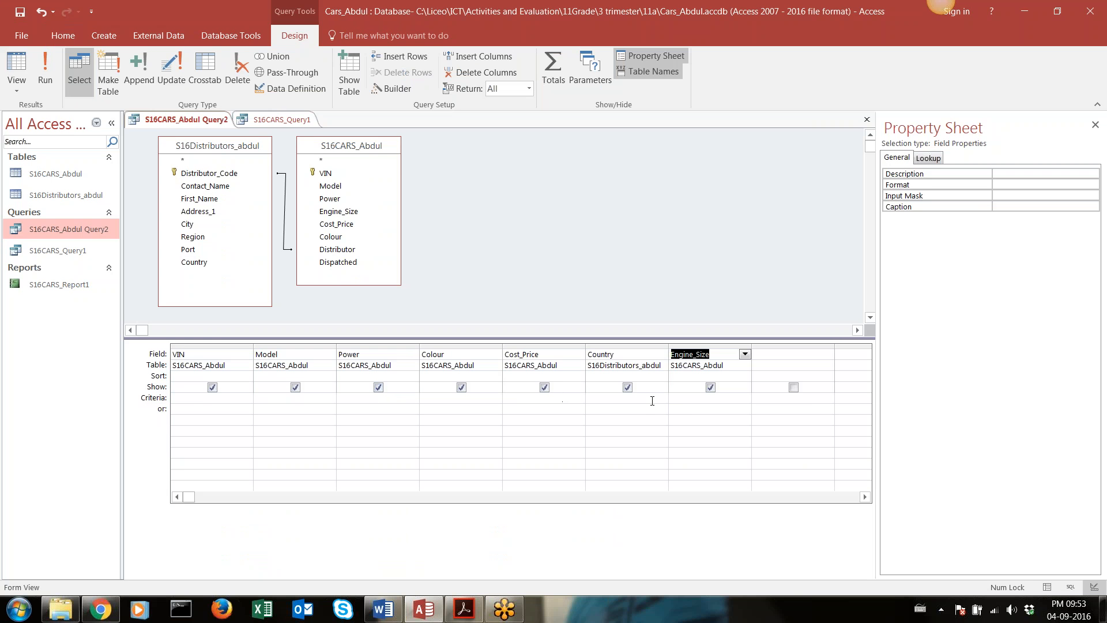
{"action": "left_click", "coordinate": [684, 402]}
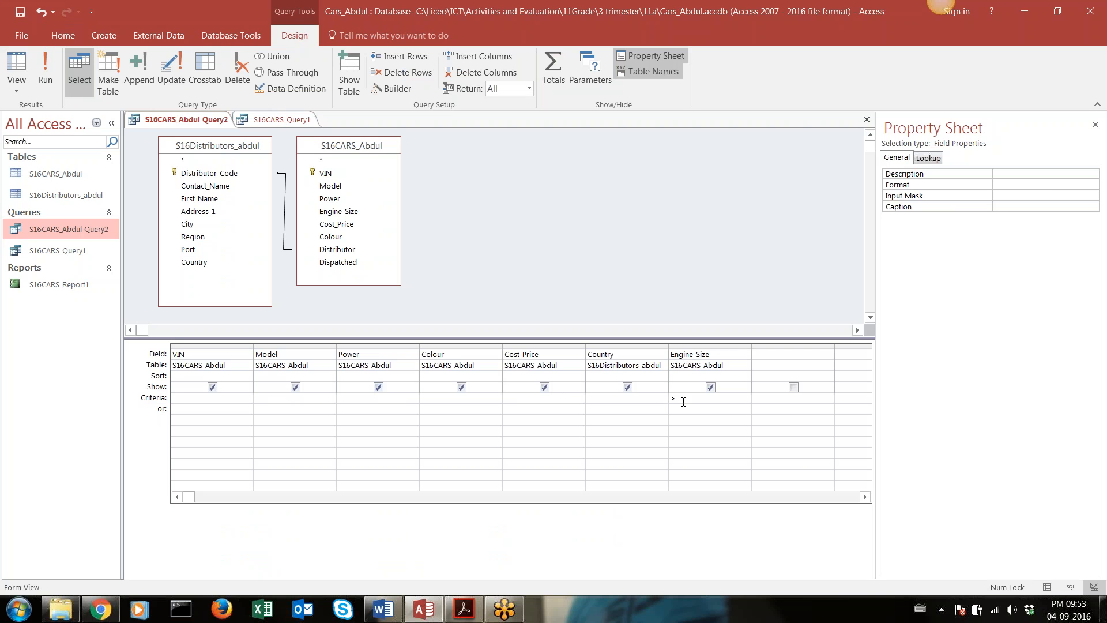
{"action": "type", "text": ">500"}
Recheck the engine size condition in Acrobat Reader, highlighting the word "and" between its two limits, and return to the query in Access
{"action": "left_click", "coordinate": [470, 614]}
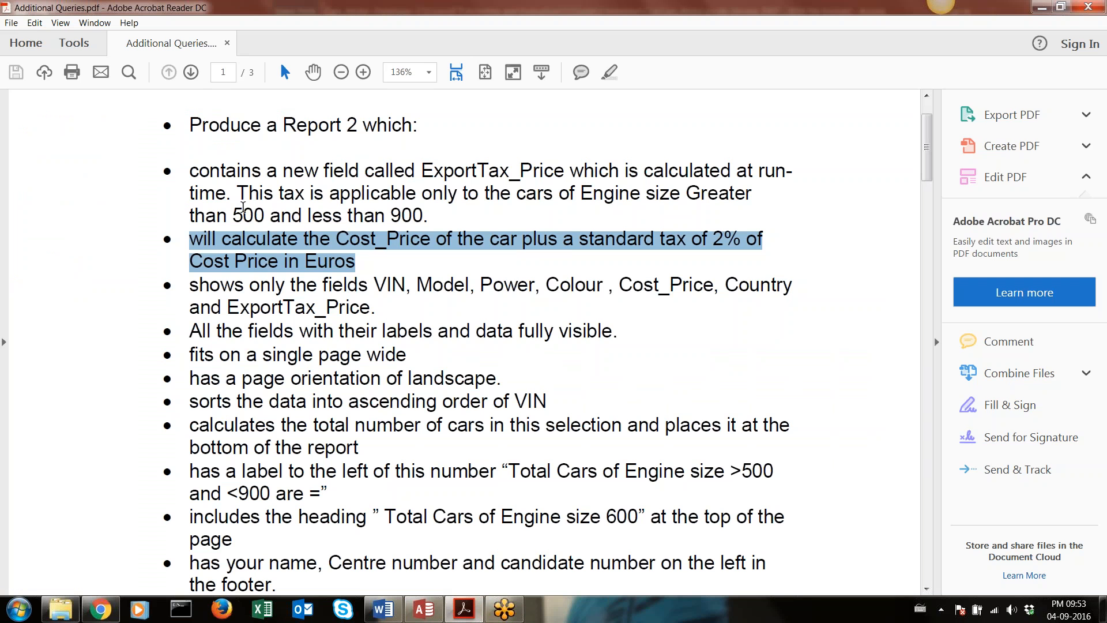
{"action": "left_click", "coordinate": [271, 215]}
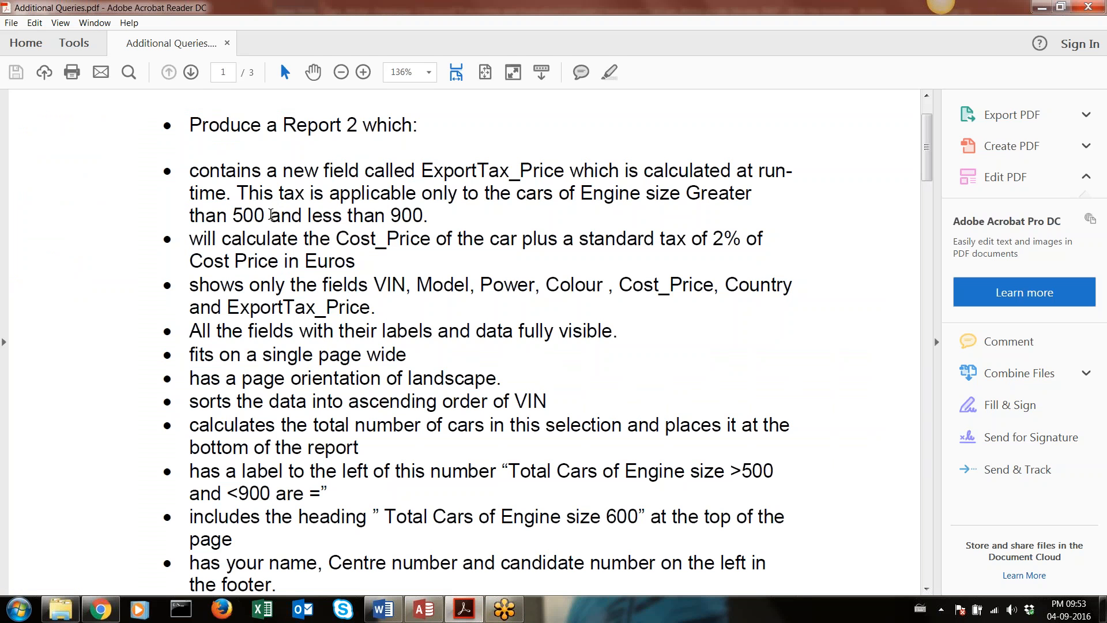
{"action": "left_click_drag", "start_coordinate": [271, 214], "coordinate": [303, 215]}
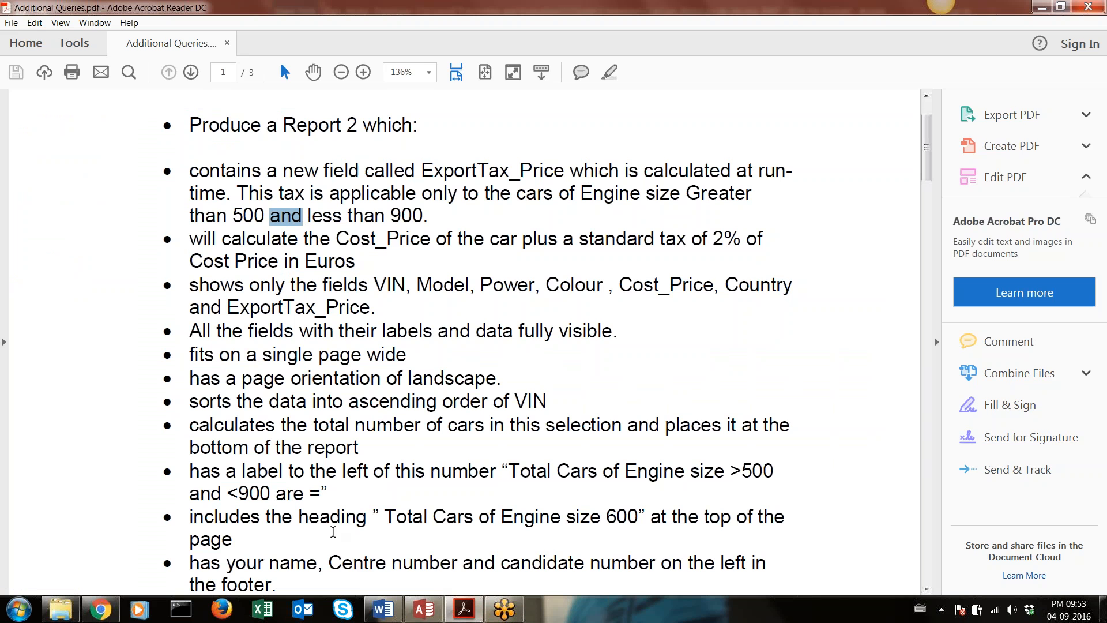
{"action": "mouse_move", "coordinate": [418, 610]}
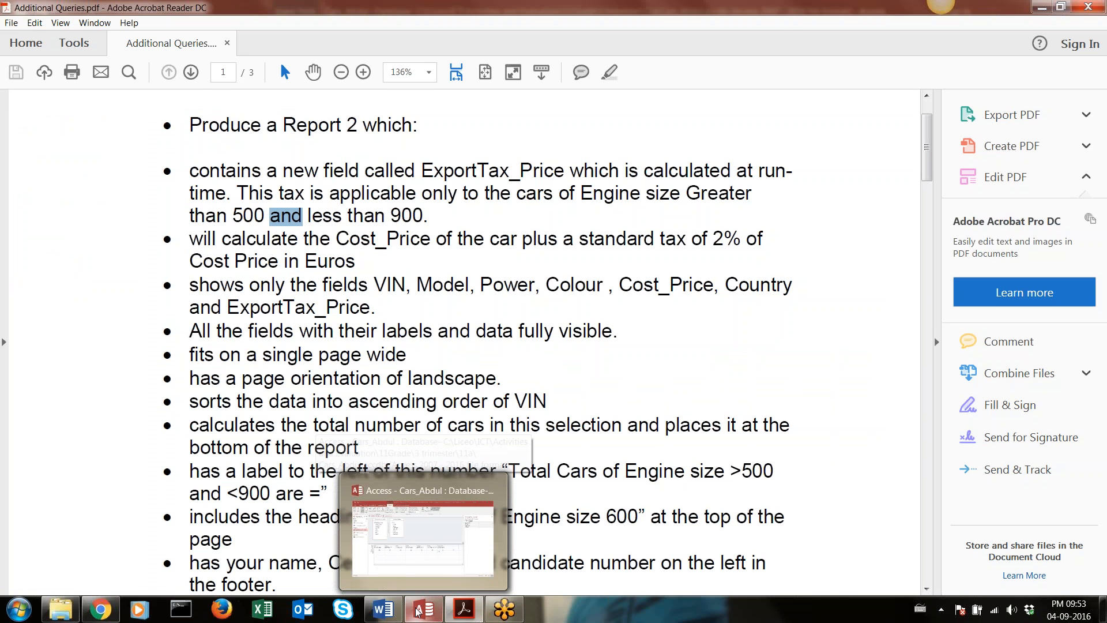
{"action": "left_click", "coordinate": [420, 517]}
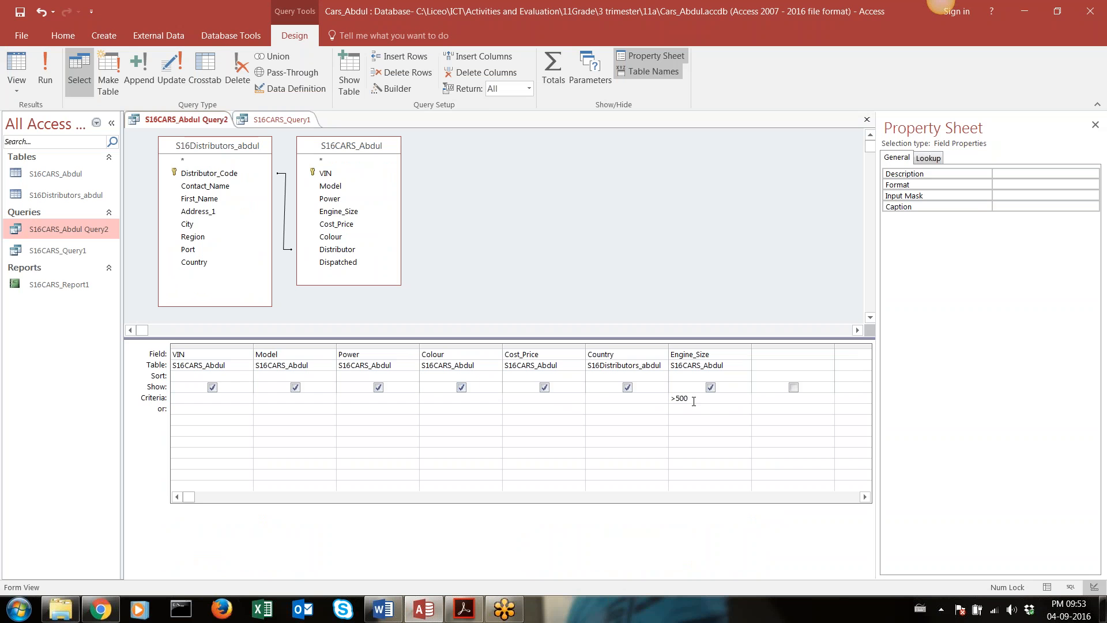
Run the filtered query, go to record 27 in its results, and return to Design view
{"action": "left_click", "coordinate": [38, 89]}
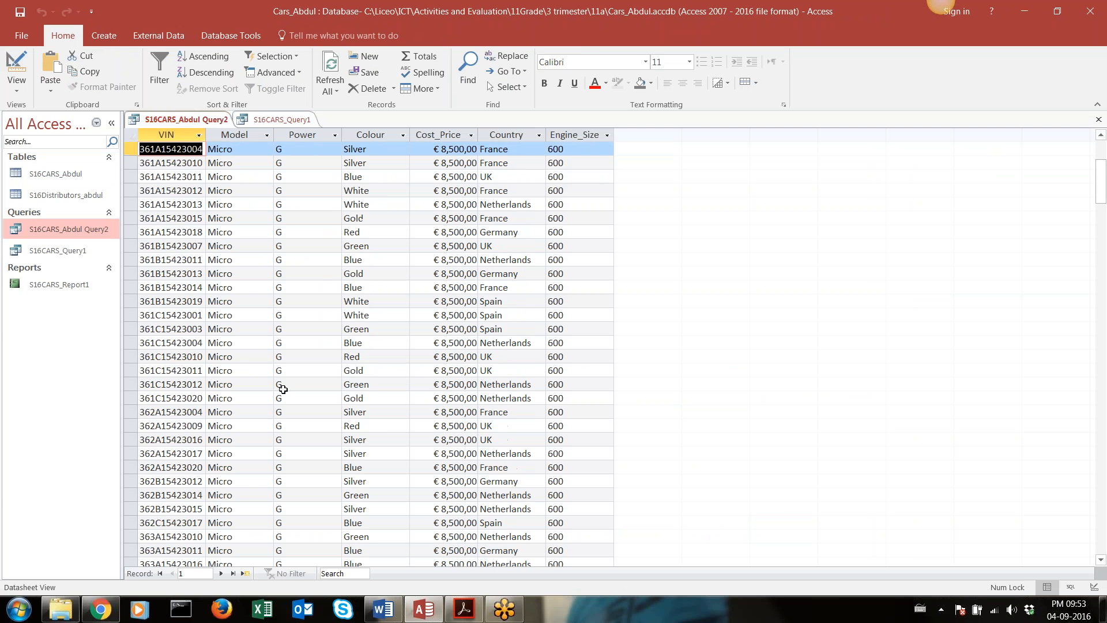
{"action": "left_click", "coordinate": [209, 573]}
{"action": "type", "text": "27"}
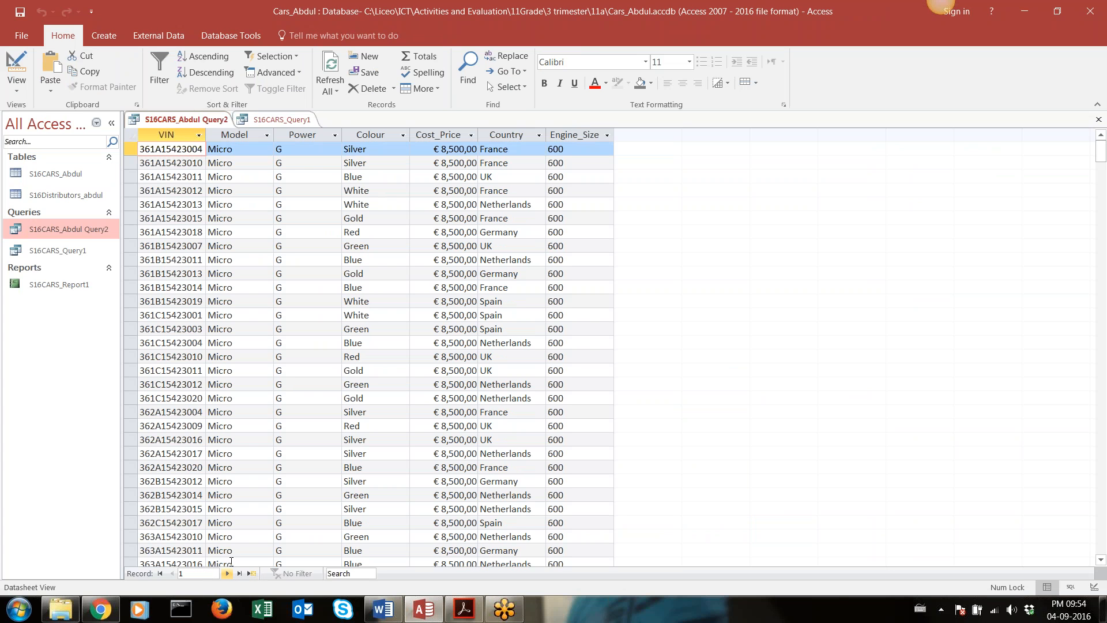
{"action": "key", "text": "Return"}
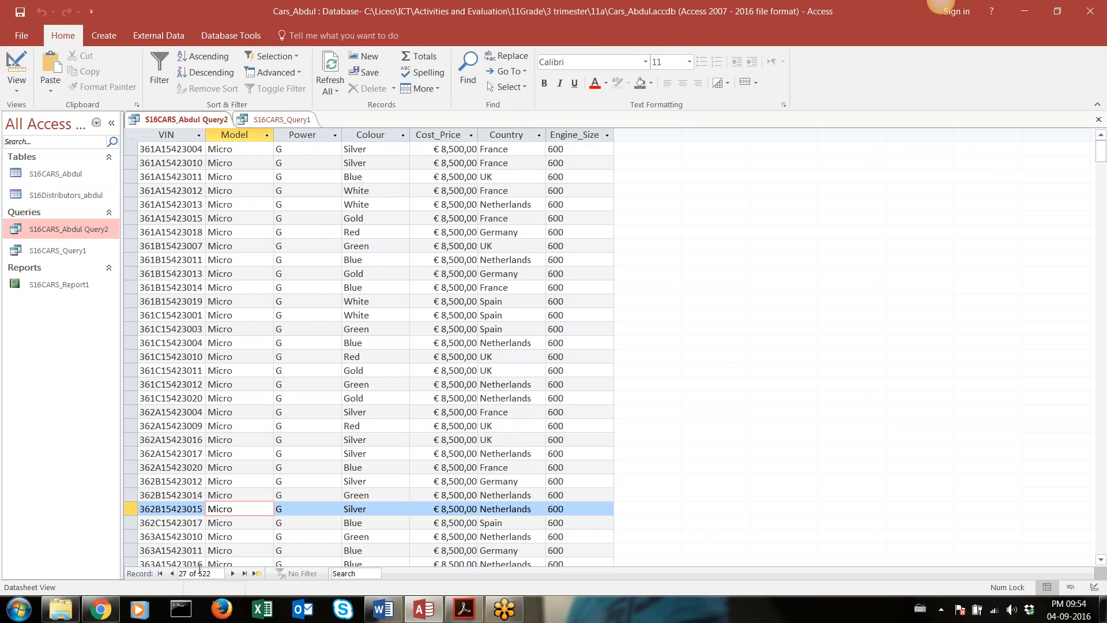
{"action": "left_click", "coordinate": [941, 5]}
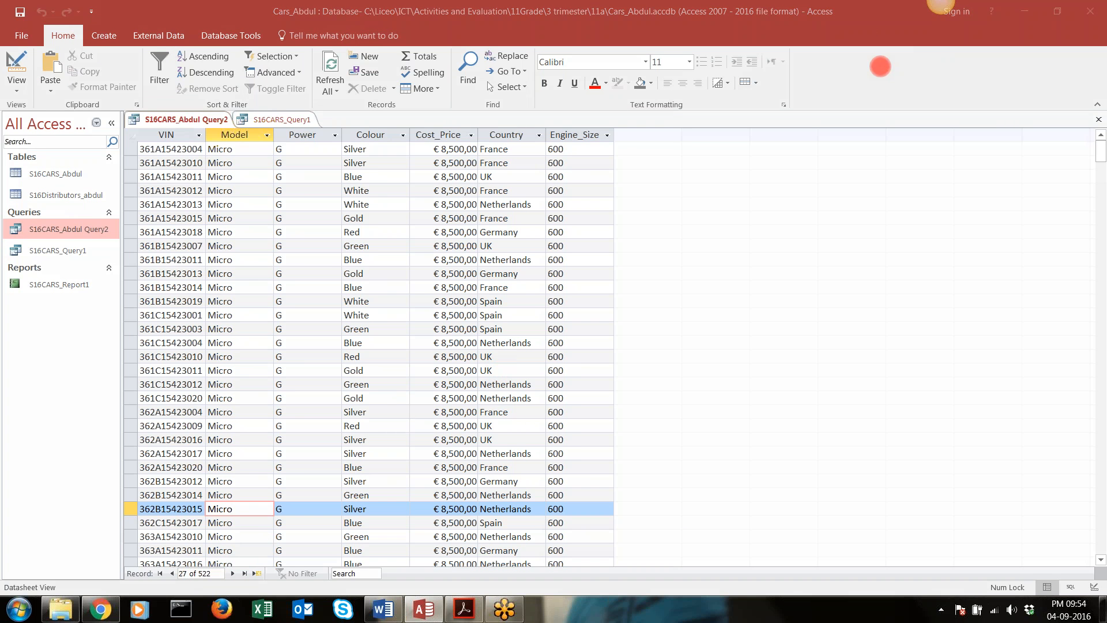
{"action": "left_click", "coordinate": [941, 6]}
{"action": "left_click", "coordinate": [8, 60]}
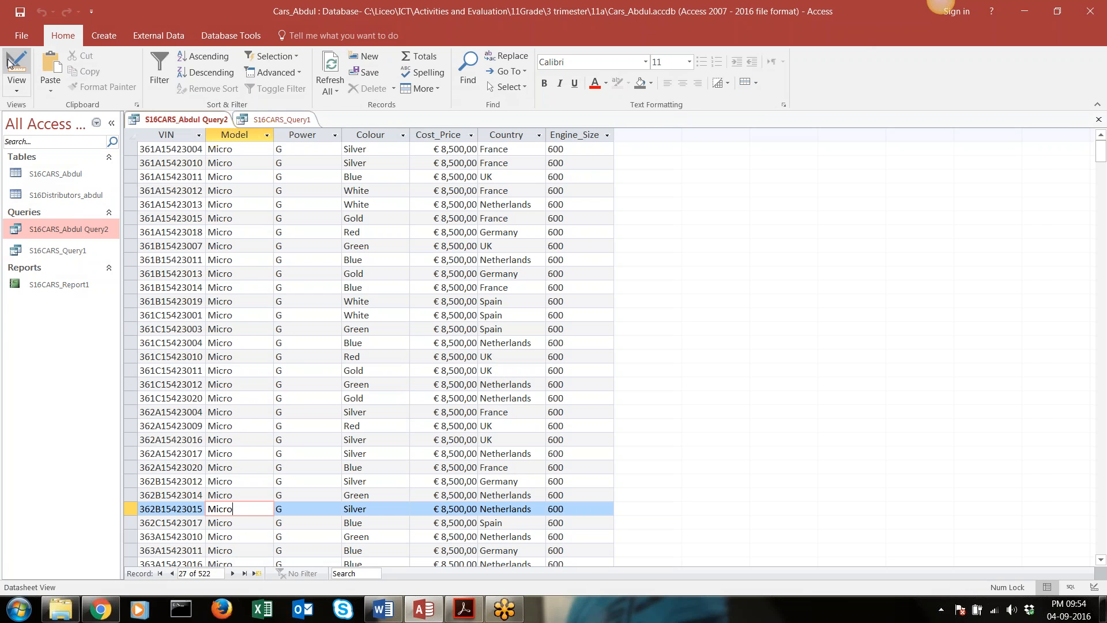
{"action": "left_click", "coordinate": [8, 60]}
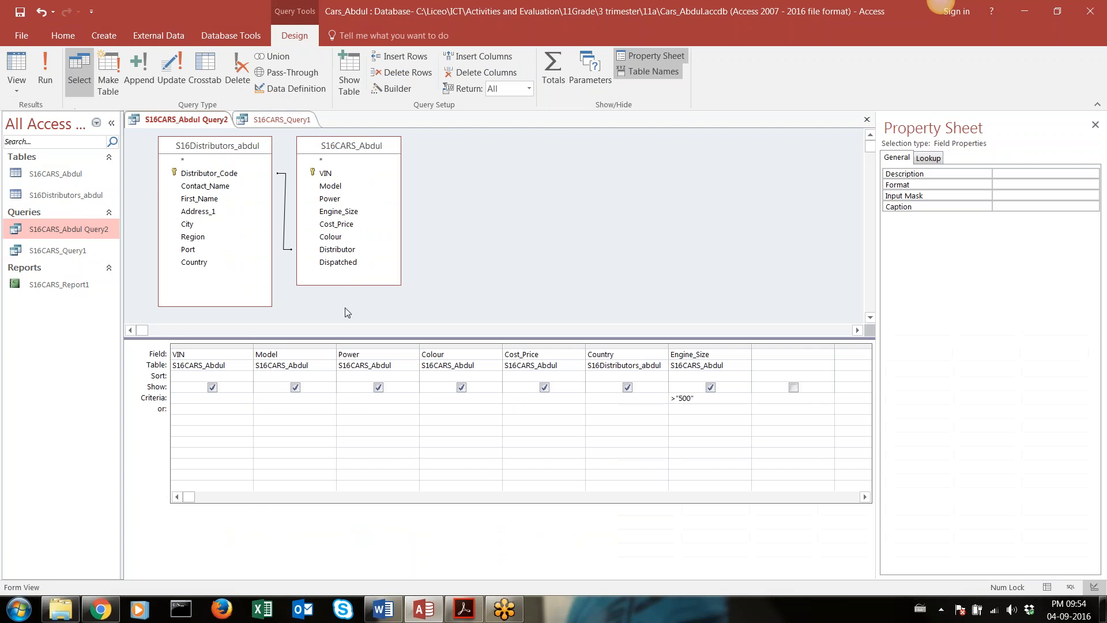
Extend the Engine_Size criterion to >"500" and <900, rechecking the condition in the Acrobat Reader brief and returning to Access
{"action": "left_click", "coordinate": [703, 399]}
{"action": "type", "text": "and"}
{"action": "key", "text": "alt+Tab"}
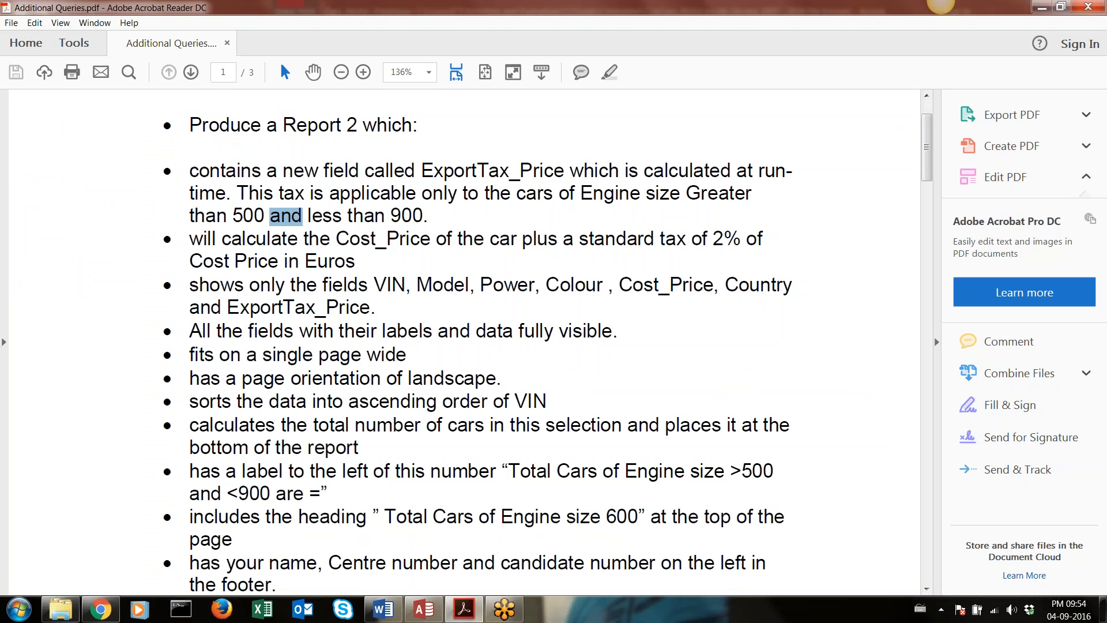
{"action": "key", "text": "alt+Tab"}
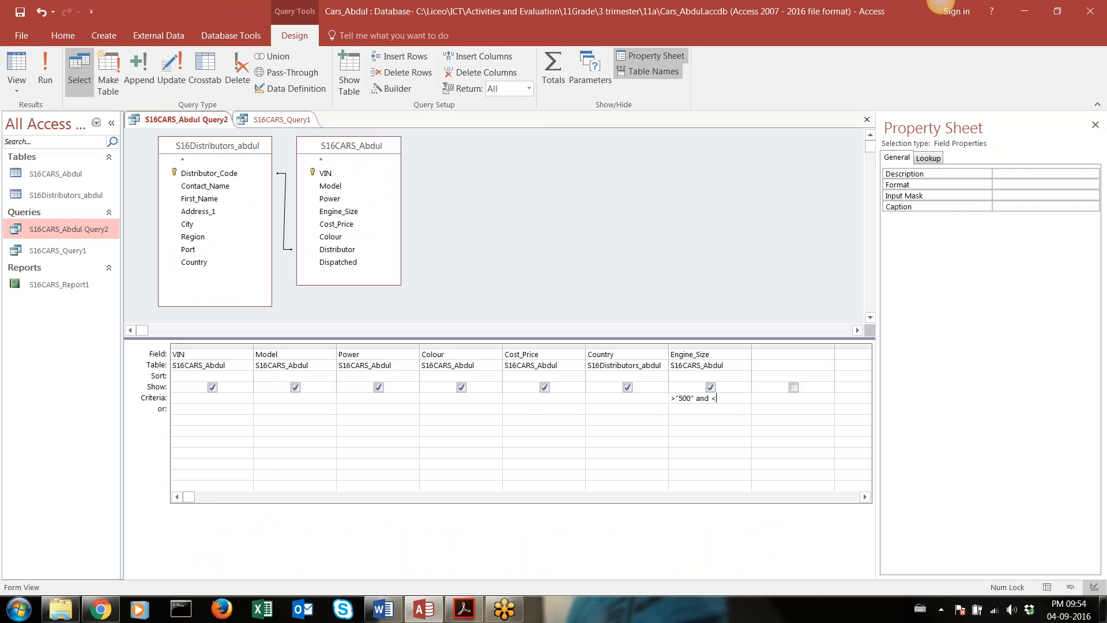
{"action": "type", "text": "<900"}
{"action": "left_click", "coordinate": [679, 398]}
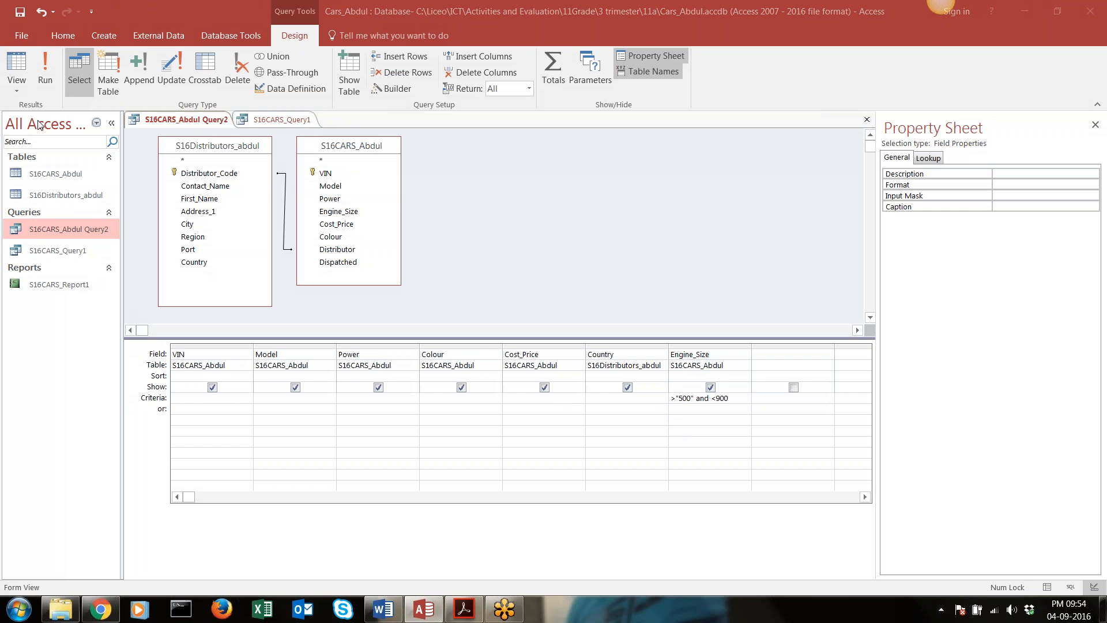
Run the query and look through the Engine_Size values down to the last records and back to the first
{"action": "left_click", "coordinate": [47, 64]}
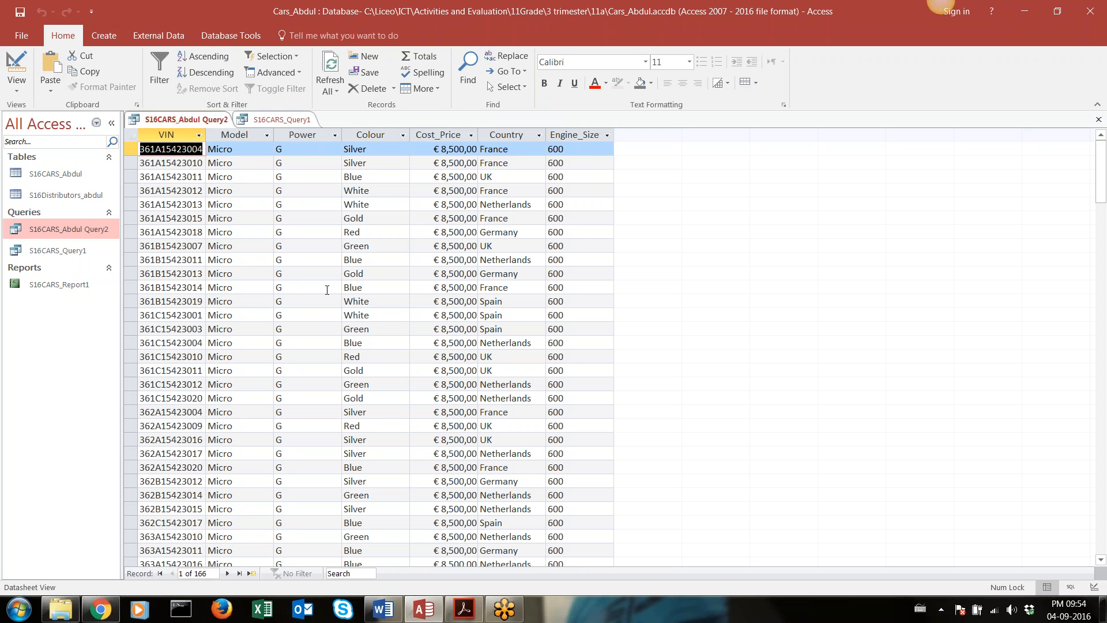
{"action": "scroll", "coordinate": [574, 235], "scroll_direction": "down", "scroll_amount": 17}
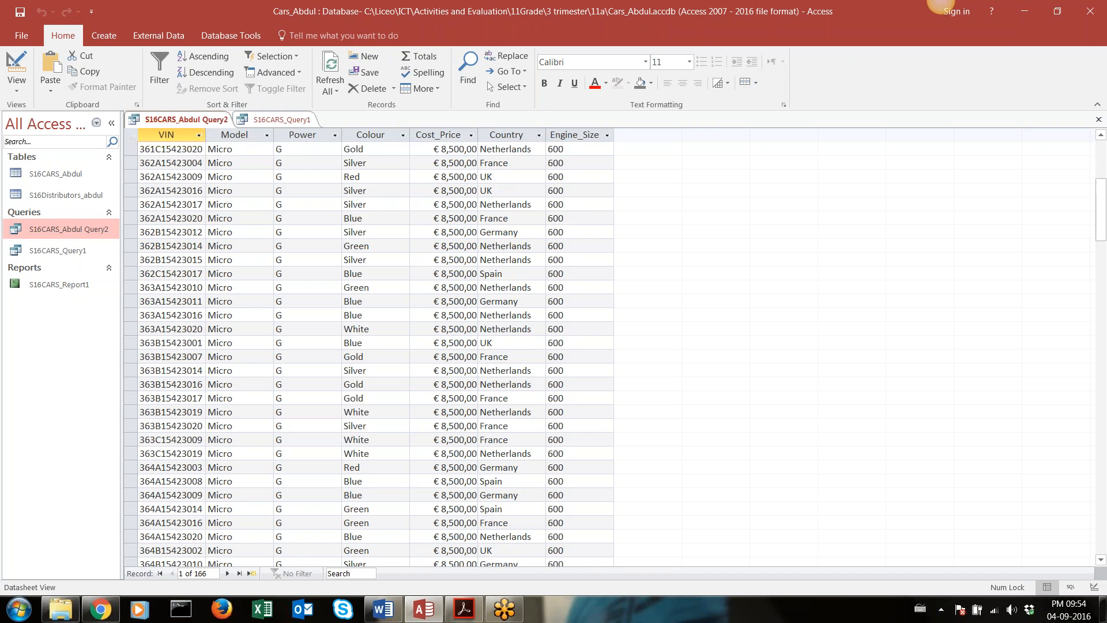
{"action": "scroll", "coordinate": [587, 220], "scroll_direction": "down", "scroll_amount": 20}
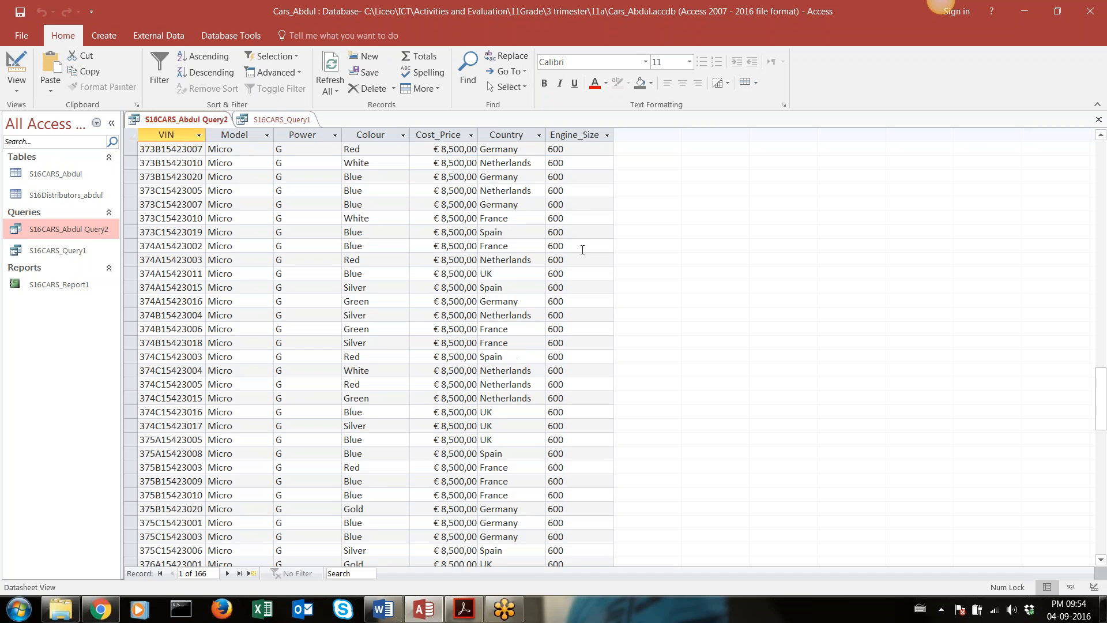
{"action": "scroll", "coordinate": [577, 281], "scroll_direction": "up", "scroll_amount": 18}
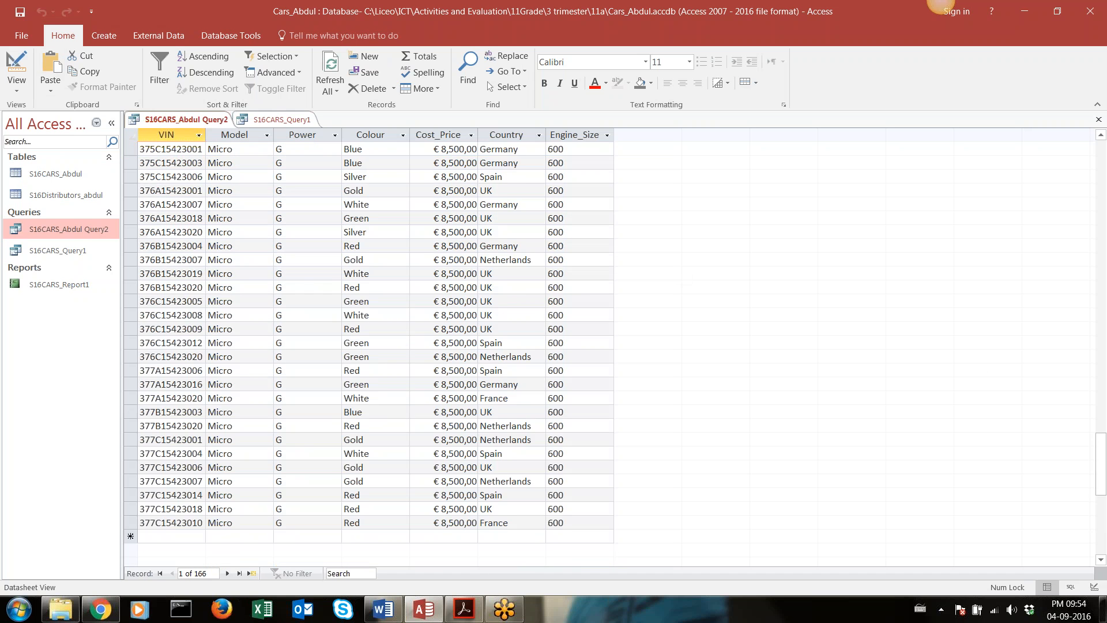
{"action": "scroll", "coordinate": [577, 282], "scroll_direction": "up", "scroll_amount": 20}
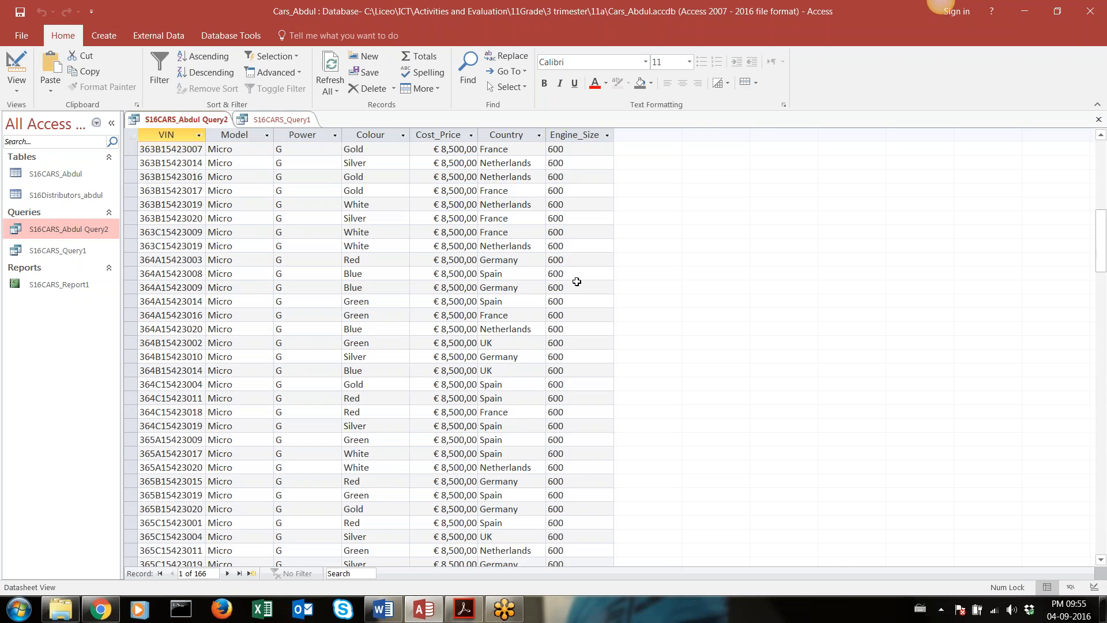
{"action": "scroll", "coordinate": [577, 242], "scroll_direction": "up", "scroll_amount": 3}
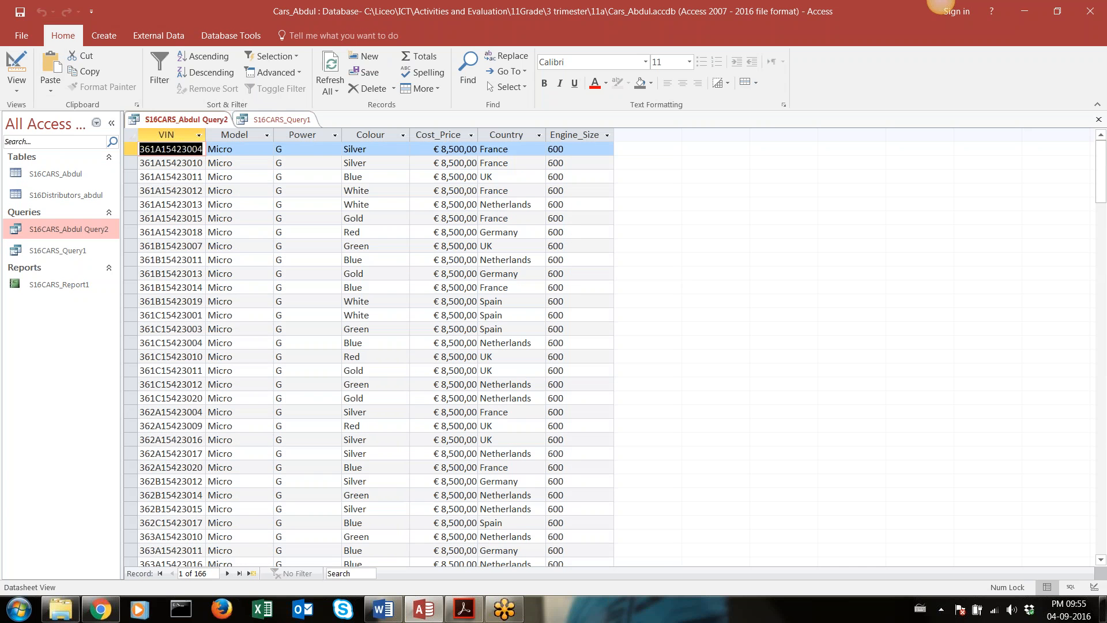
Open the S16CARS table to examine its Engine_Size values, including the 600 and 900 entries, and return to the Report 2 query
{"action": "left_click", "coordinate": [75, 175]}
{"action": "double_click", "coordinate": [75, 174]}
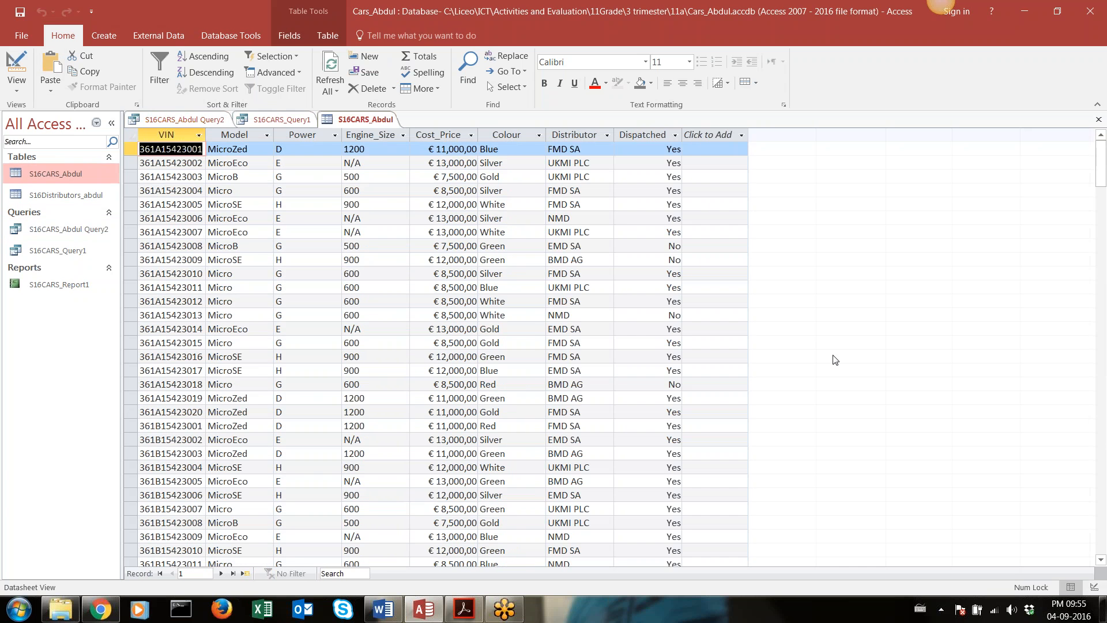
{"action": "scroll", "coordinate": [409, 255], "scroll_direction": "down", "scroll_amount": 3}
{"action": "scroll", "coordinate": [333, 262], "scroll_direction": "down", "scroll_amount": 7}
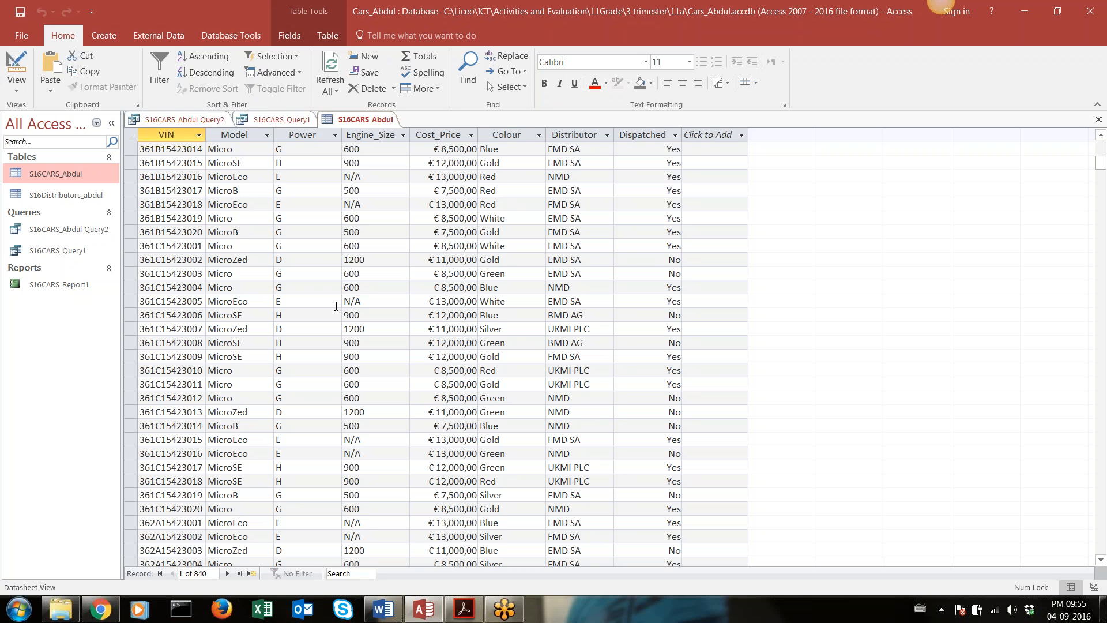
{"action": "left_click", "coordinate": [350, 381]}
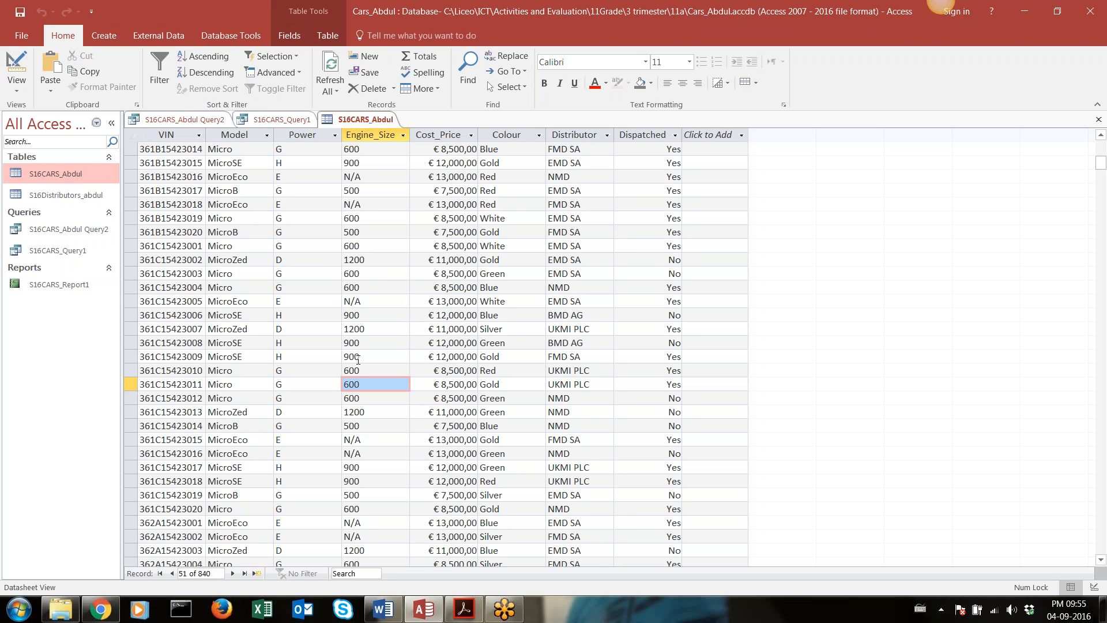
{"action": "left_click", "coordinate": [351, 357]}
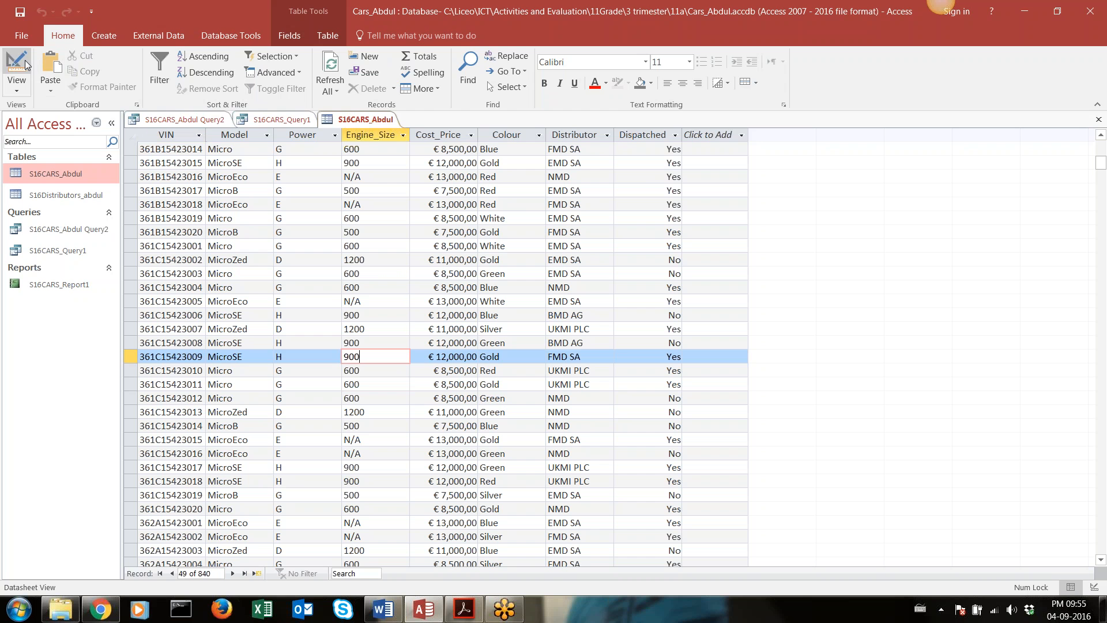
{"action": "double_click", "coordinate": [71, 234]}
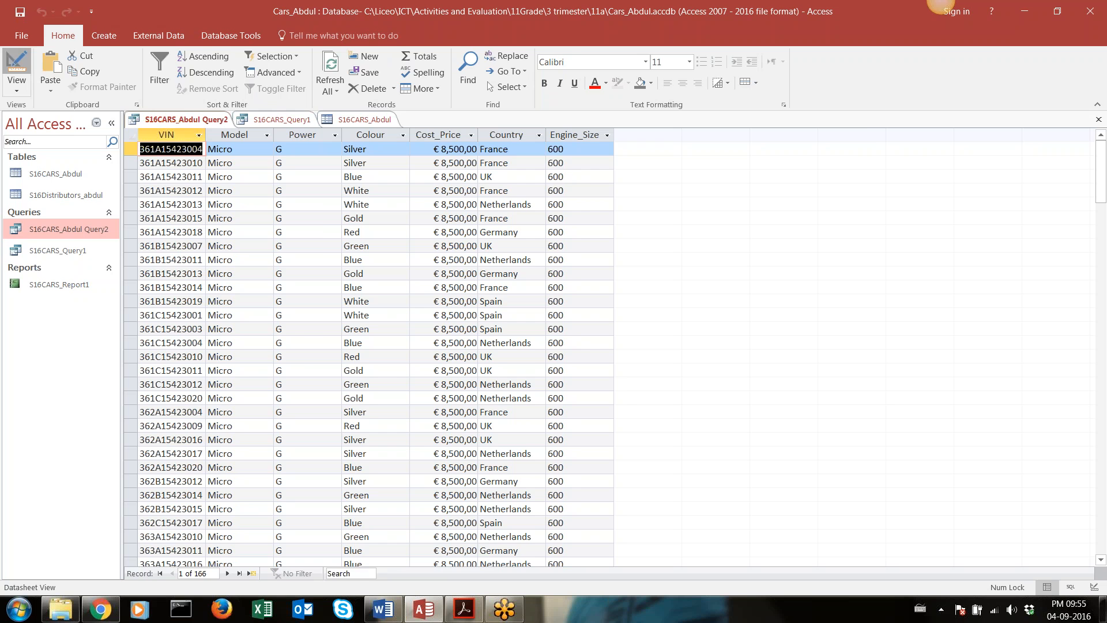
In Design view, change the upper limit of the Engine_Size criterion to <="900" and run the query
{"action": "left_click", "coordinate": [17, 64]}
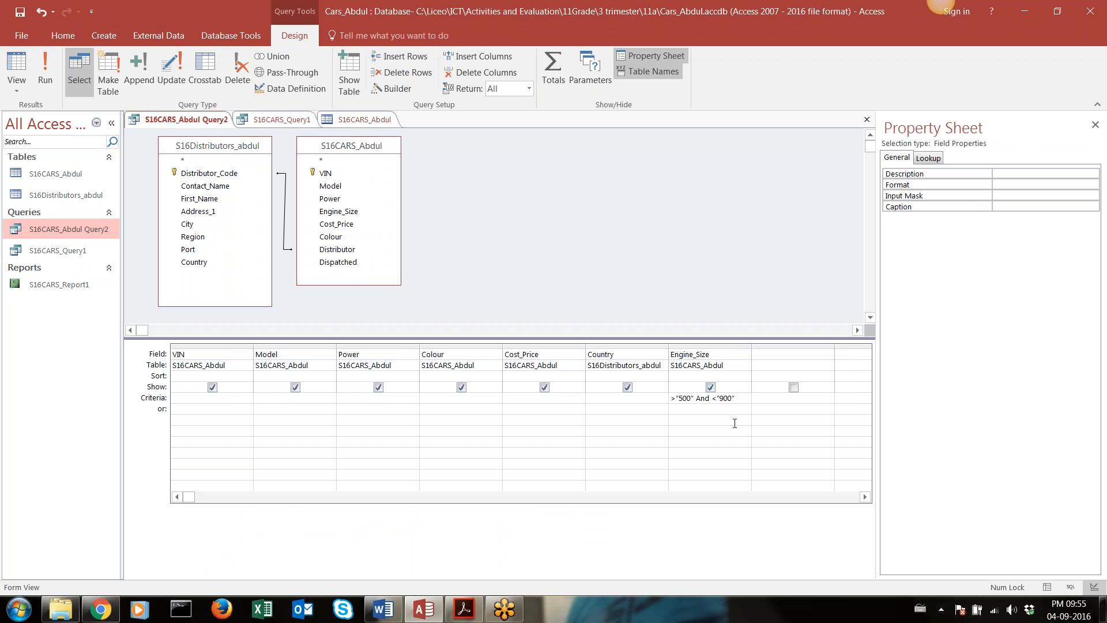
{"action": "type", "text": "+"}
{"action": "key", "text": "BackSpace"}
{"action": "type", "text": "="}
{"action": "left_click", "coordinate": [53, 66]}
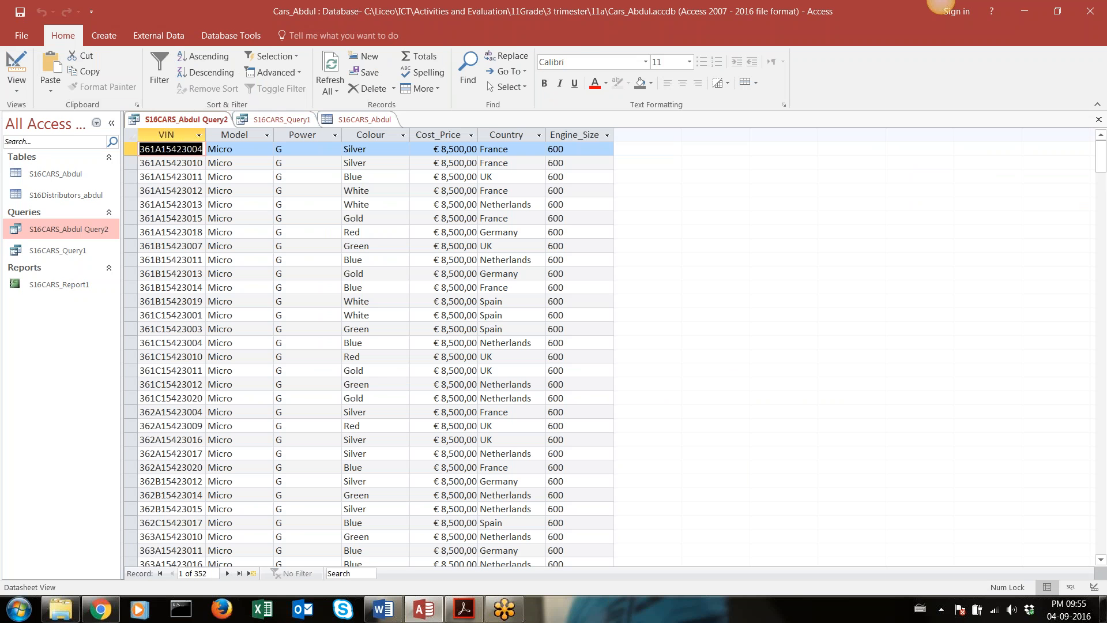
Look through the query results to examine which Engine_Size values the inclusive upper limit lets in
{"action": "left_click", "coordinate": [490, 329]}
{"action": "scroll", "coordinate": [256, 466], "scroll_direction": "down", "scroll_amount": 2}
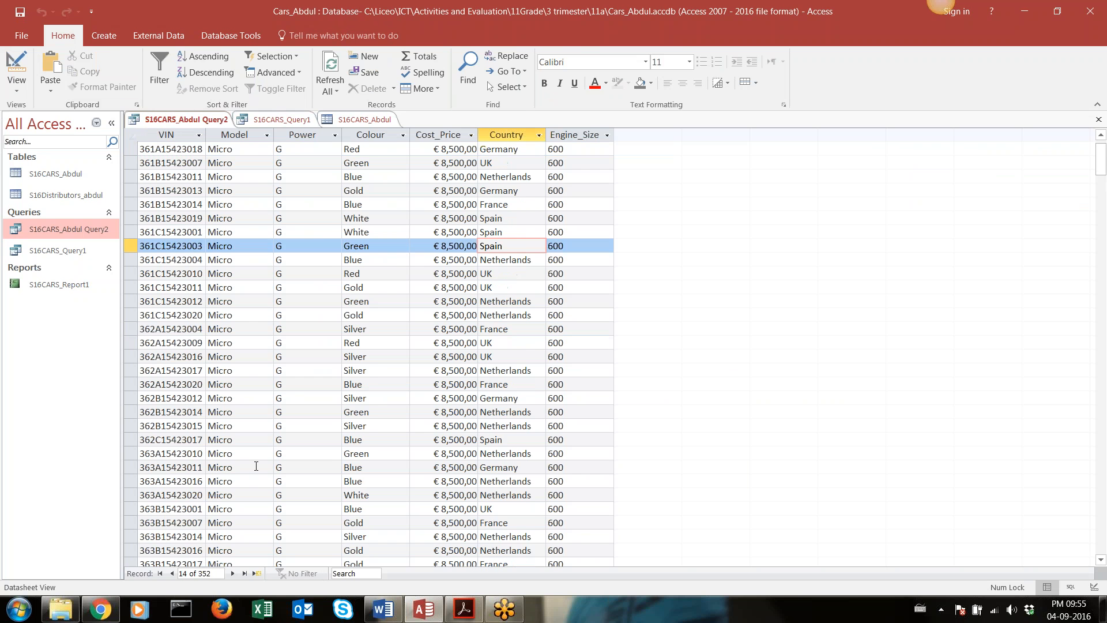
{"action": "scroll", "coordinate": [256, 466], "scroll_direction": "down", "scroll_amount": 3}
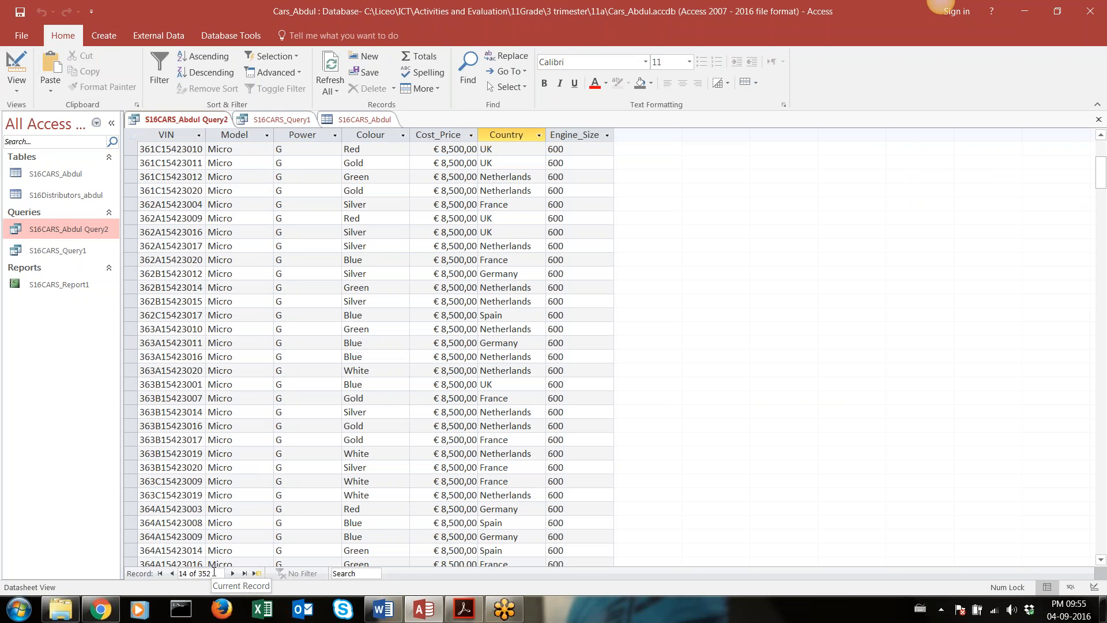
{"action": "left_click", "coordinate": [933, 40]}
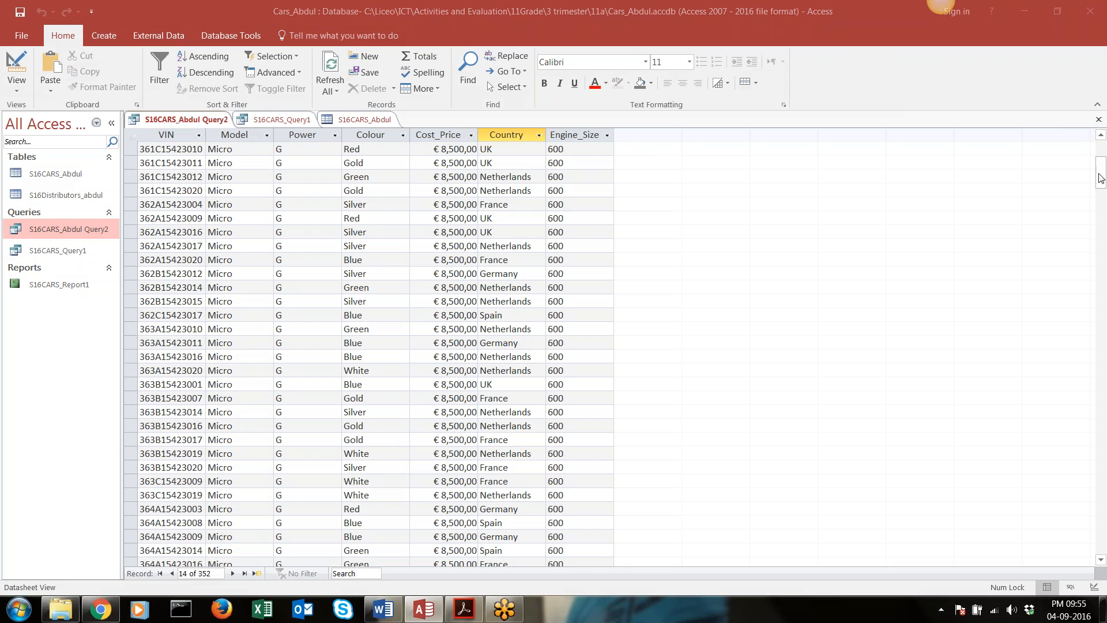
{"action": "left_click_drag", "start_coordinate": [1101, 179], "coordinate": [1101, 373]}
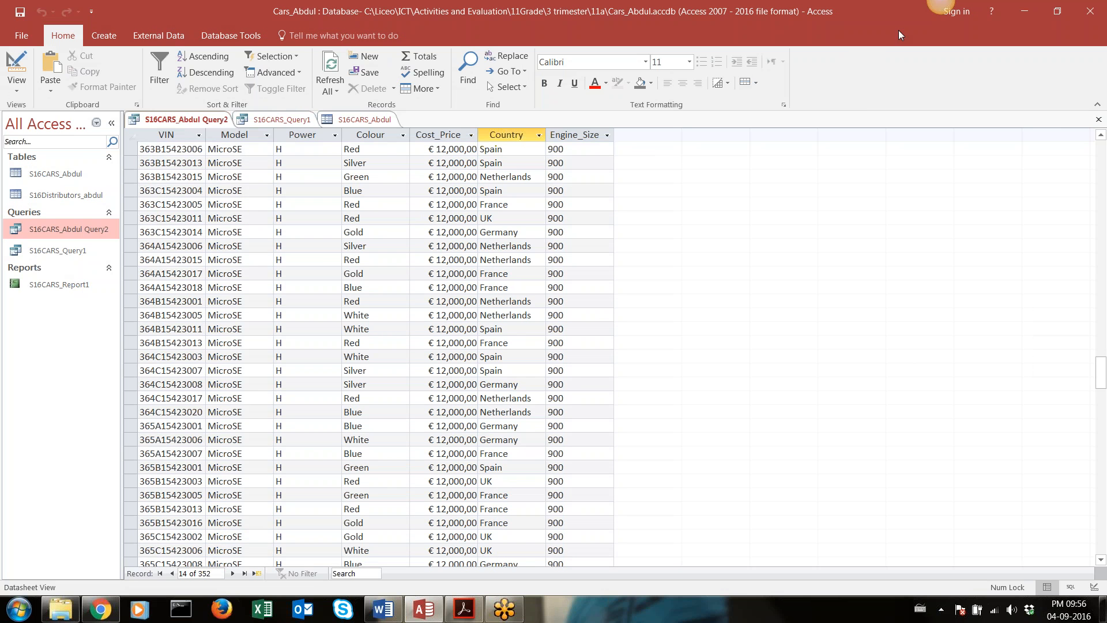
{"action": "left_click", "coordinate": [938, 41]}
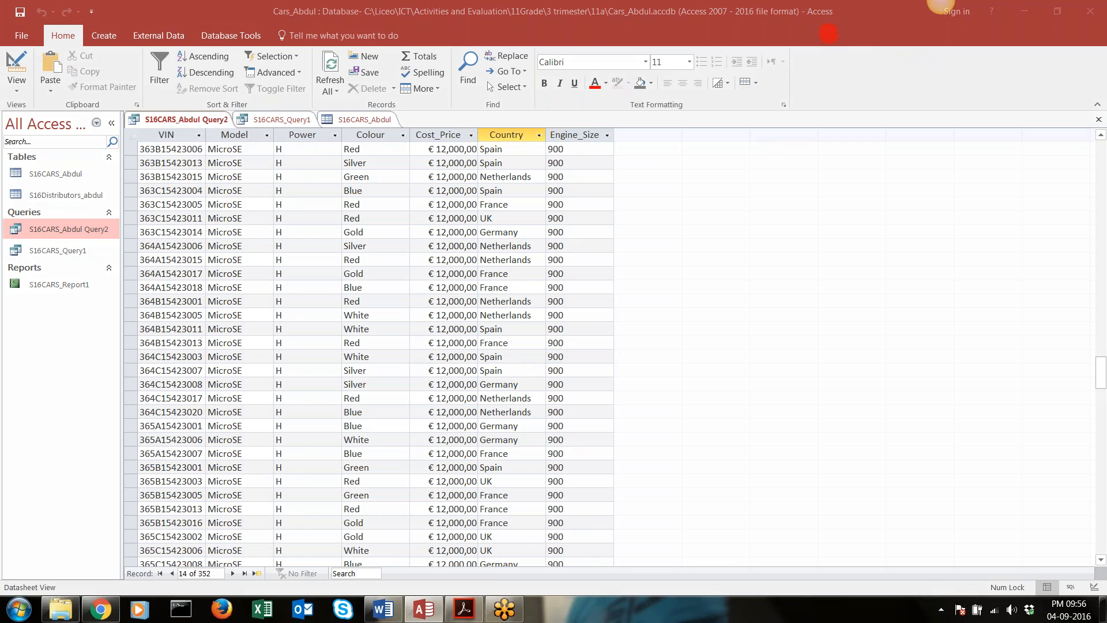
Return to Design view, change the upper Engine_Size limit back to <"900" and rerun the query
{"action": "left_click", "coordinate": [16, 64]}
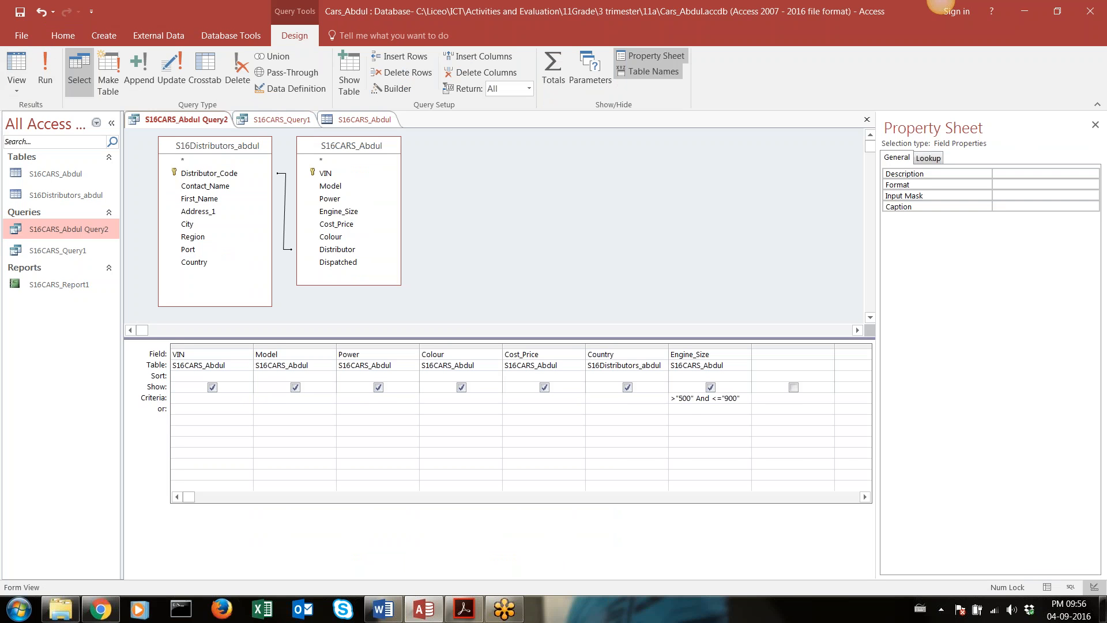
{"action": "left_click", "coordinate": [724, 398]}
{"action": "key", "text": "BackSpace"}
{"action": "left_click", "coordinate": [56, 64]}
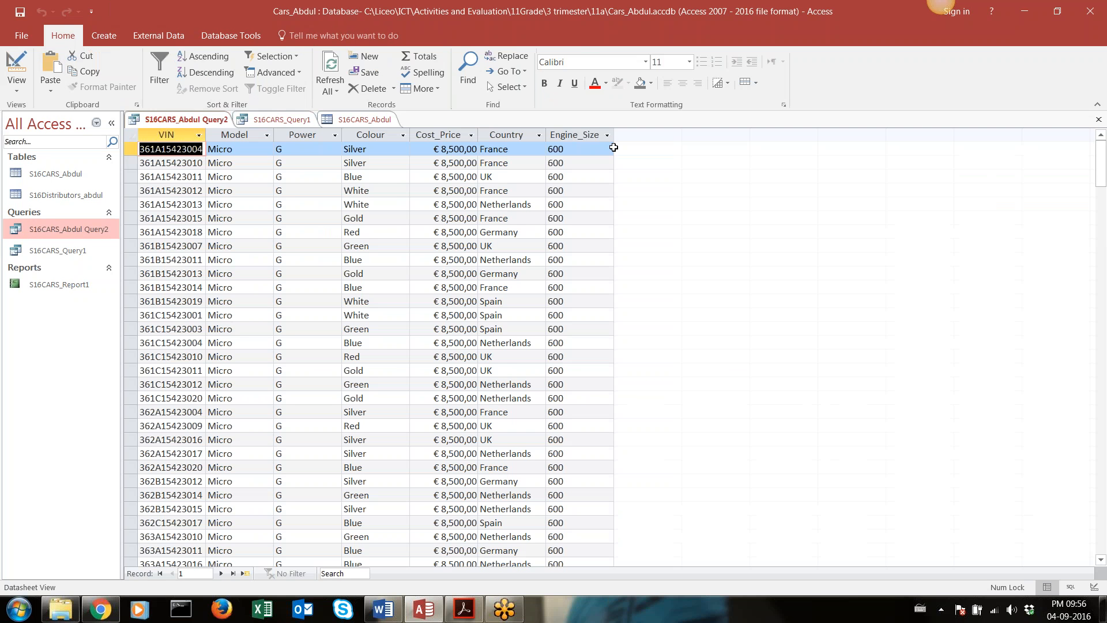
Review the Report 2 requirements in Acrobat Reader, highlighting the lines on displayed fields, the 2% tax and the new calculated field
{"action": "left_click", "coordinate": [463, 610]}
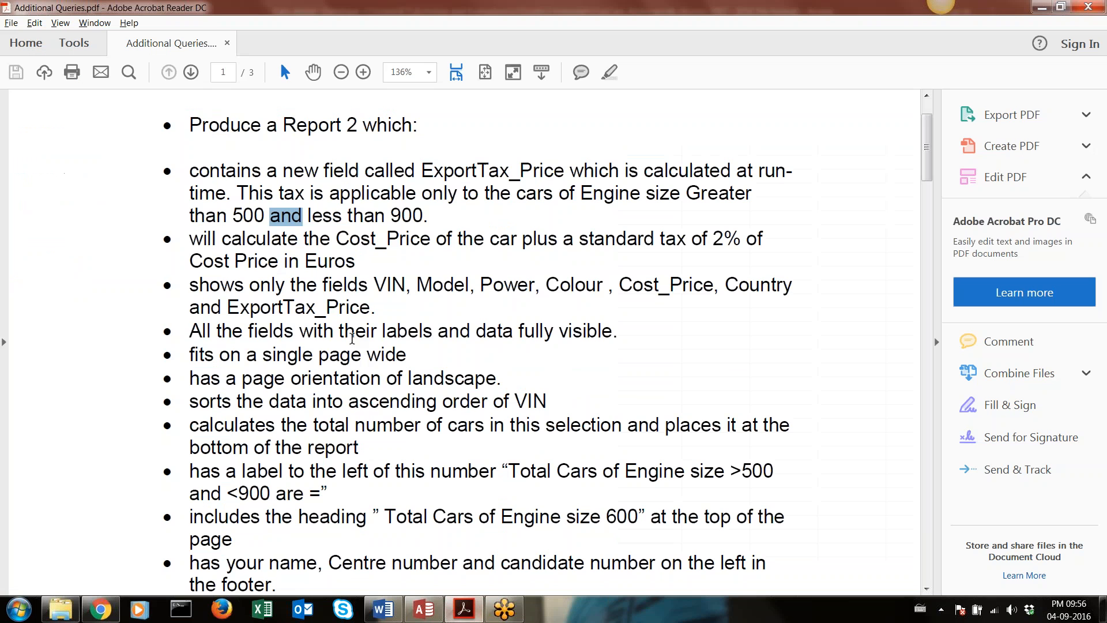
{"action": "left_click_drag", "start_coordinate": [187, 331], "coordinate": [221, 279]}
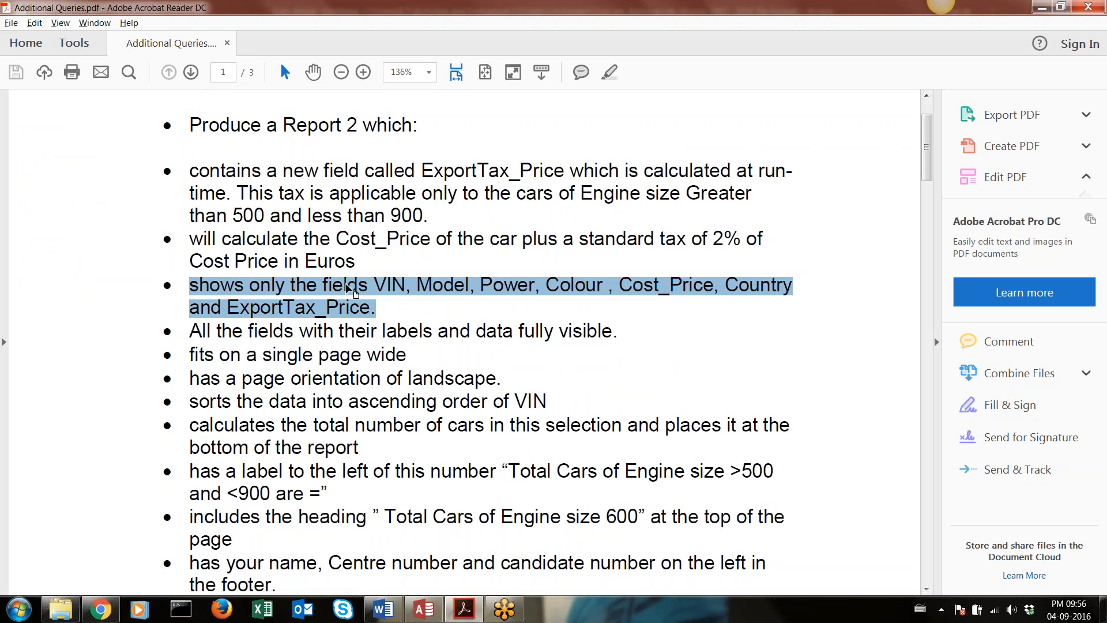
{"action": "left_click_drag", "start_coordinate": [356, 260], "coordinate": [196, 235]}
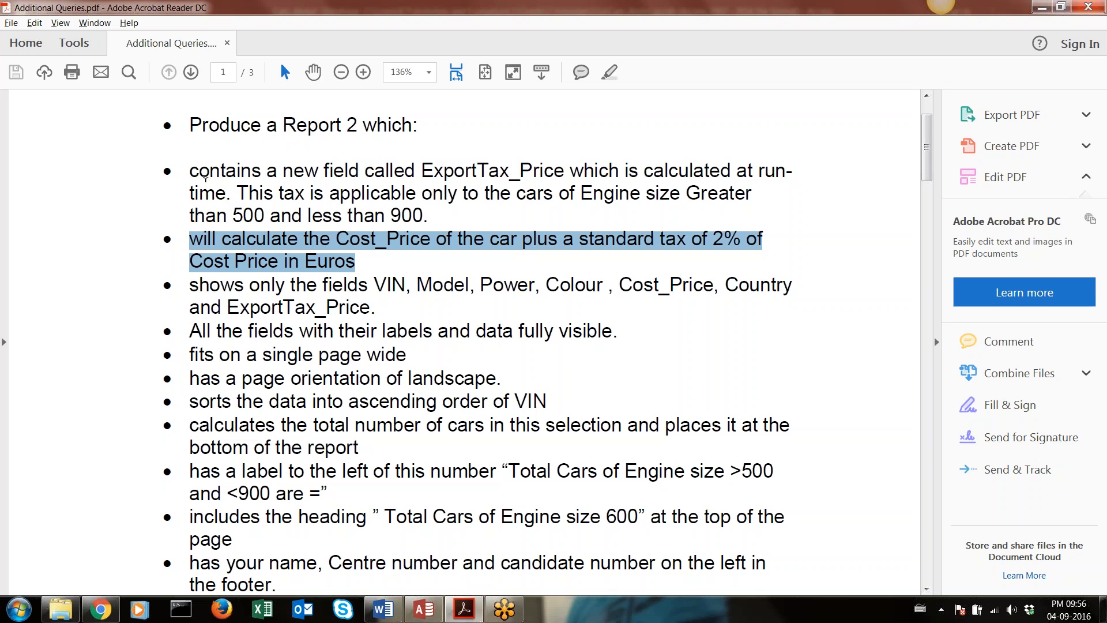
{"action": "left_click_drag", "start_coordinate": [191, 172], "coordinate": [413, 222]}
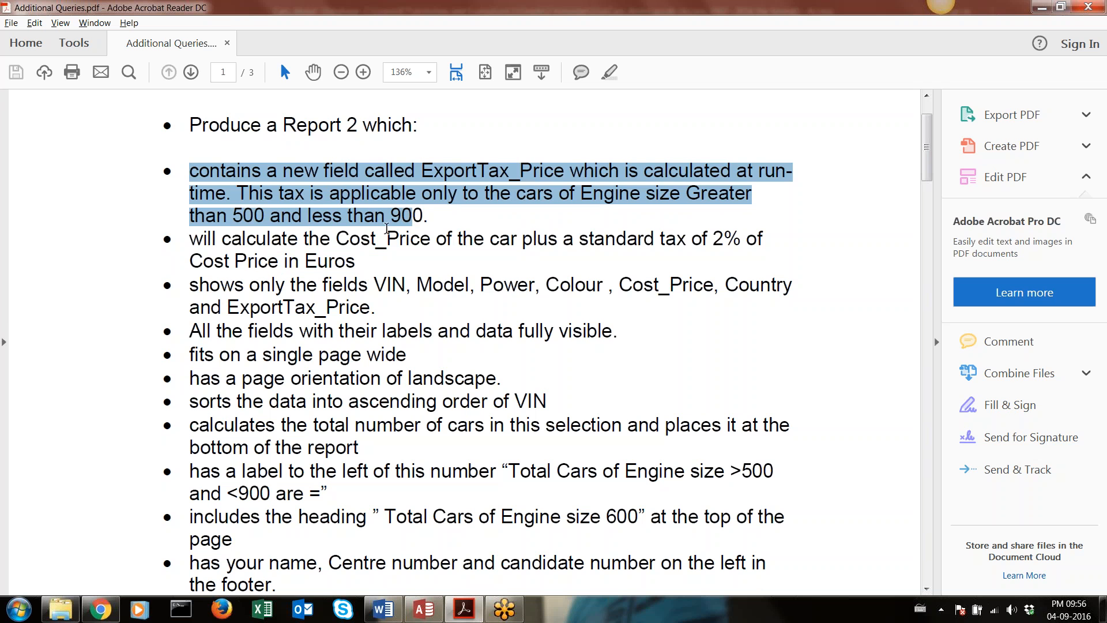
{"action": "left_click", "coordinate": [440, 173]}
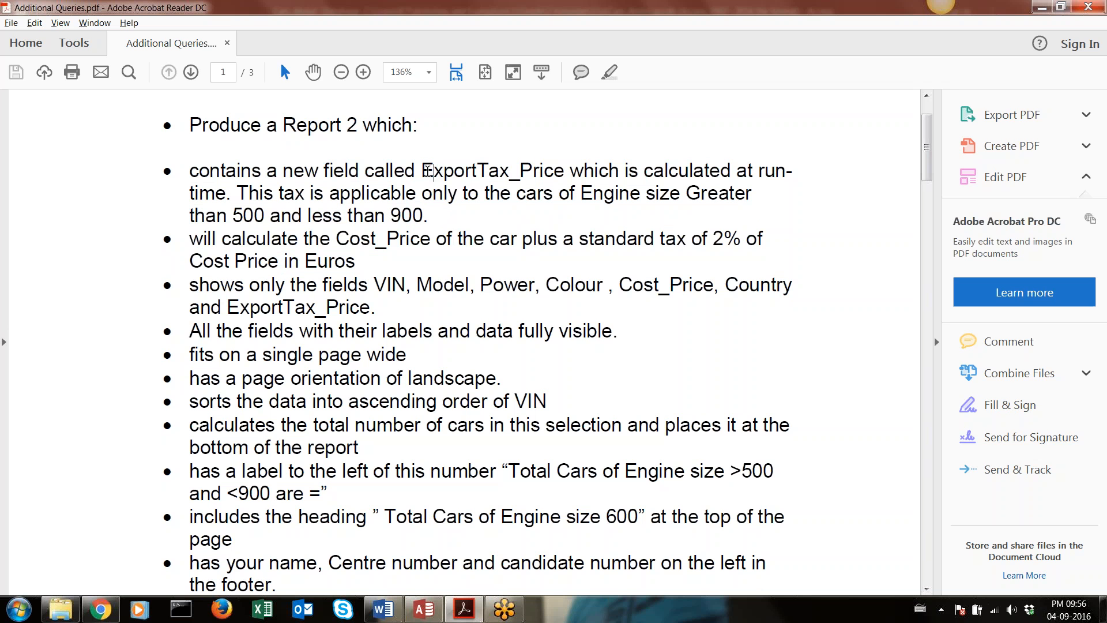
Copy the field name ExportTax_Price from the brief and return to the query's Design view in Access
{"action": "left_click_drag", "start_coordinate": [421, 172], "coordinate": [563, 173]}
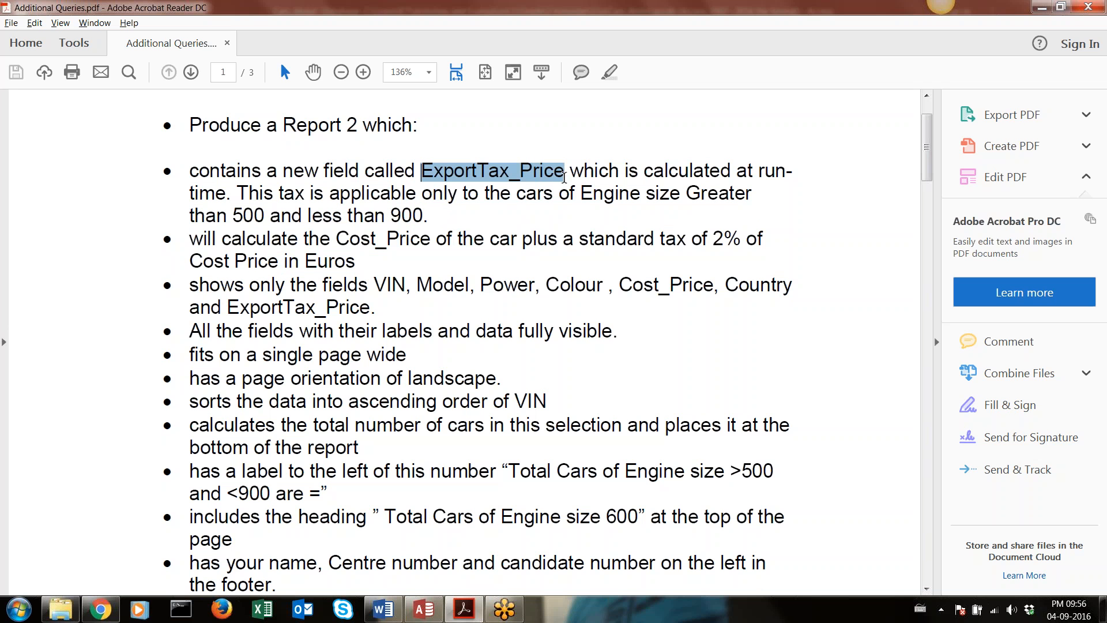
{"action": "right_click", "coordinate": [560, 177]}
{"action": "left_click", "coordinate": [570, 195]}
{"action": "left_click", "coordinate": [424, 609]}
{"action": "left_click", "coordinate": [17, 66]}
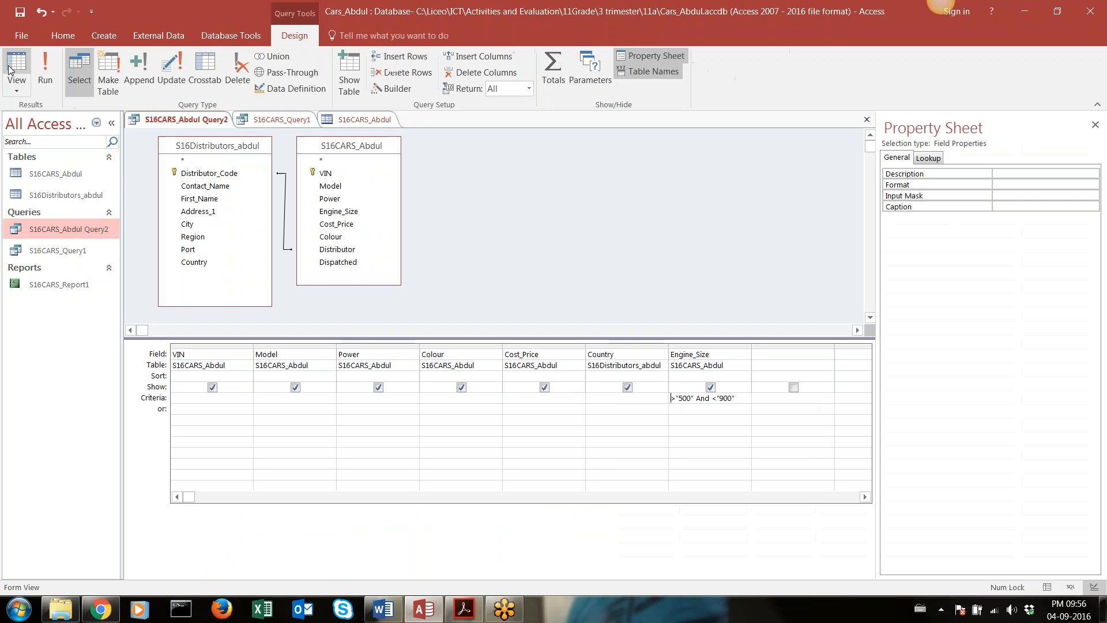
Copy the Cost_Price field name into the empty query column as the calculation Cost_Price*0,02, run the query and return to Design view
{"action": "left_click", "coordinate": [766, 355]}
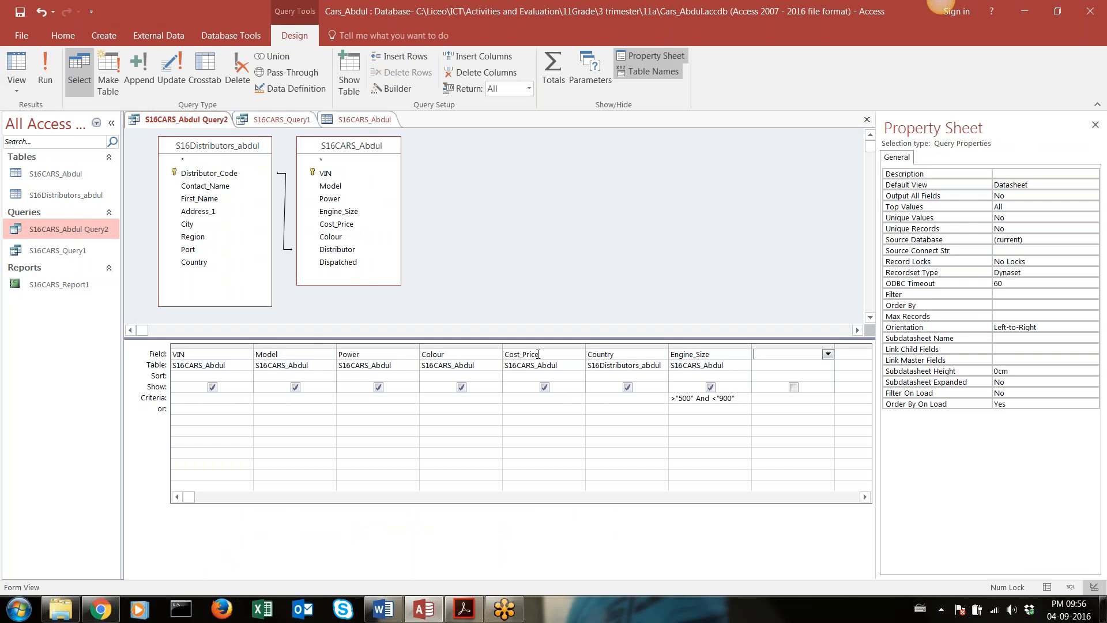
{"action": "left_click", "coordinate": [513, 356]}
{"action": "double_click", "coordinate": [513, 356]}
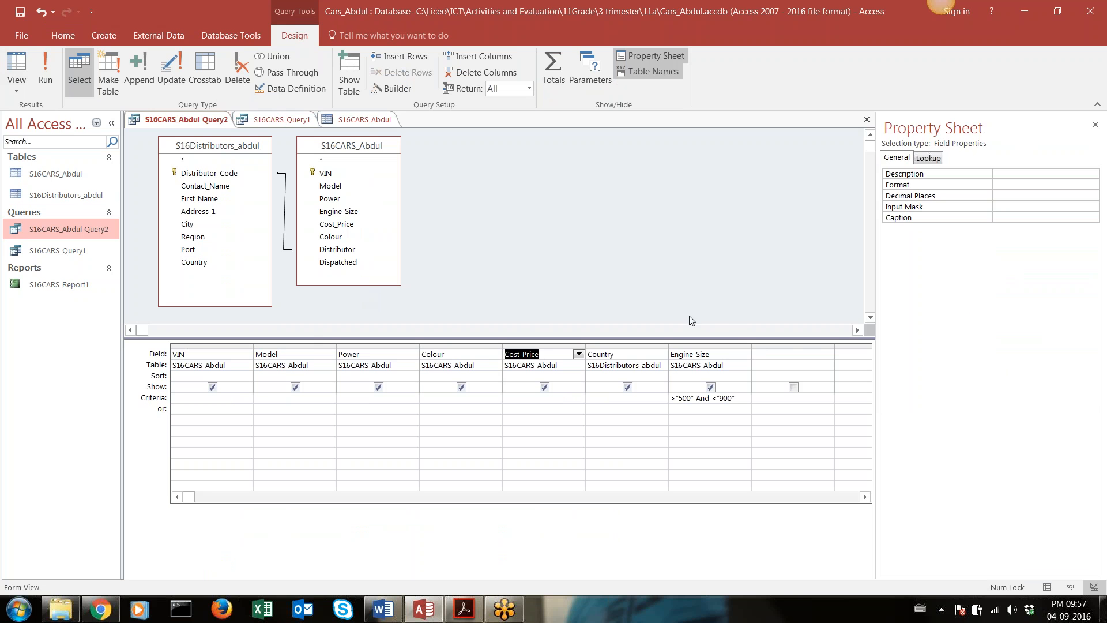
{"action": "left_click", "coordinate": [768, 357]}
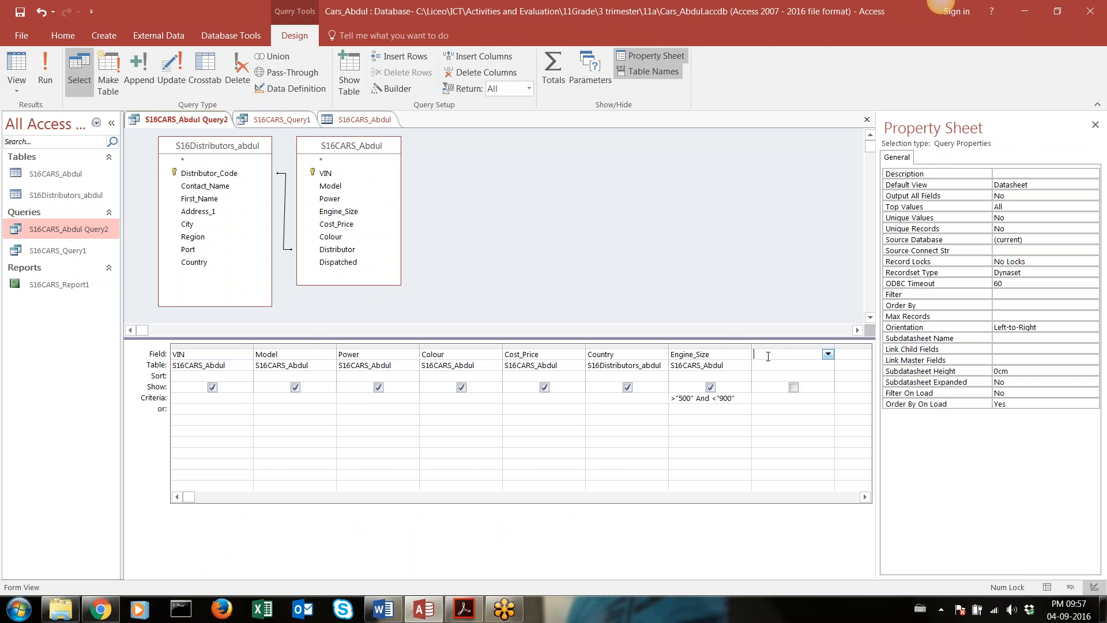
{"action": "key", "text": "ctrl+v"}
{"action": "type", "text": "*"}
{"action": "type", "text": "0,02"}
{"action": "left_click", "coordinate": [51, 72]}
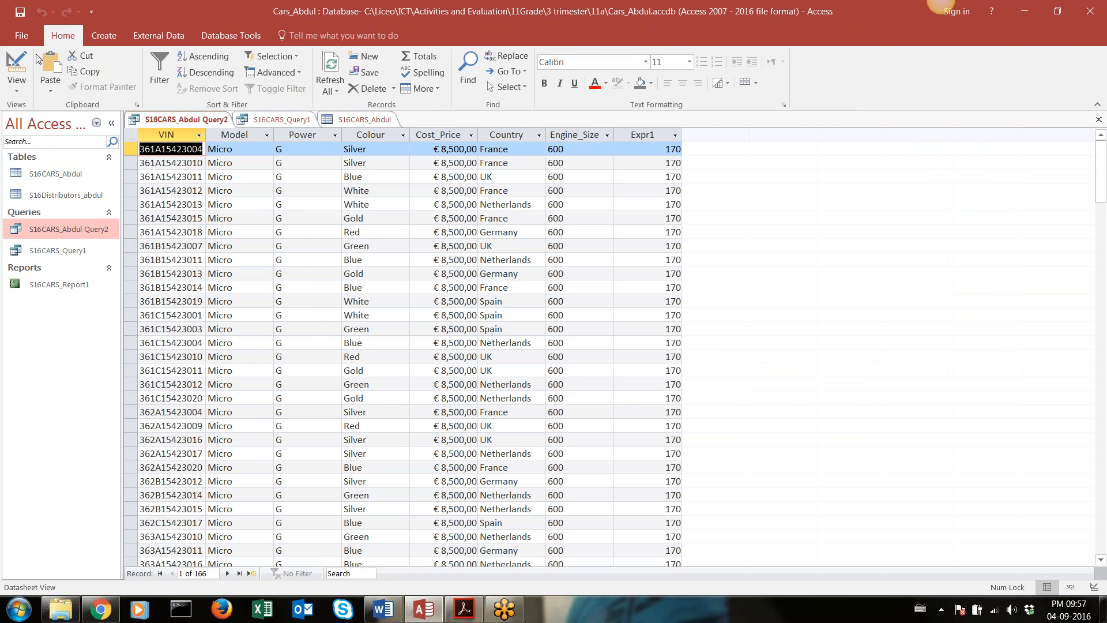
{"action": "left_click", "coordinate": [17, 64]}
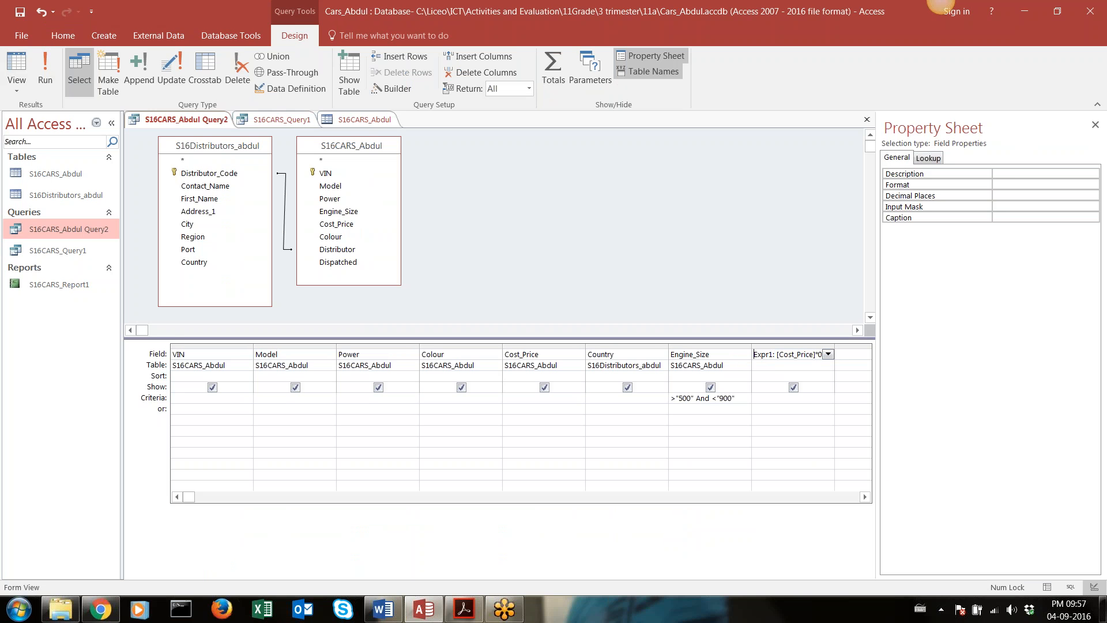
Close the Property Sheet and widen the Expr1 column to fit its whole expression
{"action": "left_click", "coordinate": [1095, 125]}
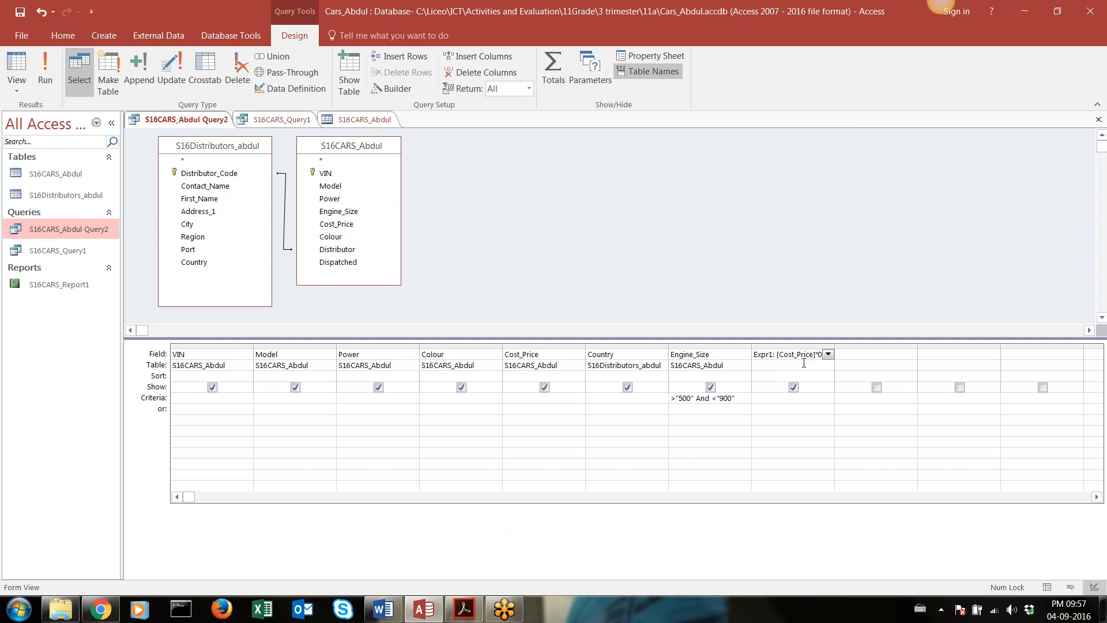
{"action": "left_click_drag", "start_coordinate": [835, 346], "coordinate": [856, 346]}
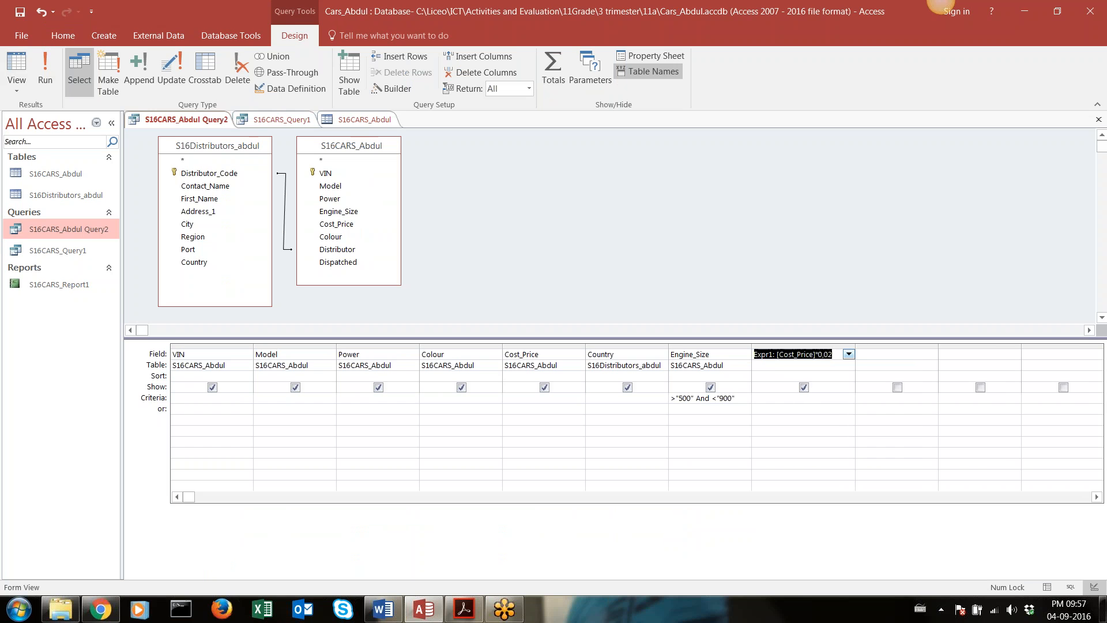
{"action": "left_click", "coordinate": [874, 357]}
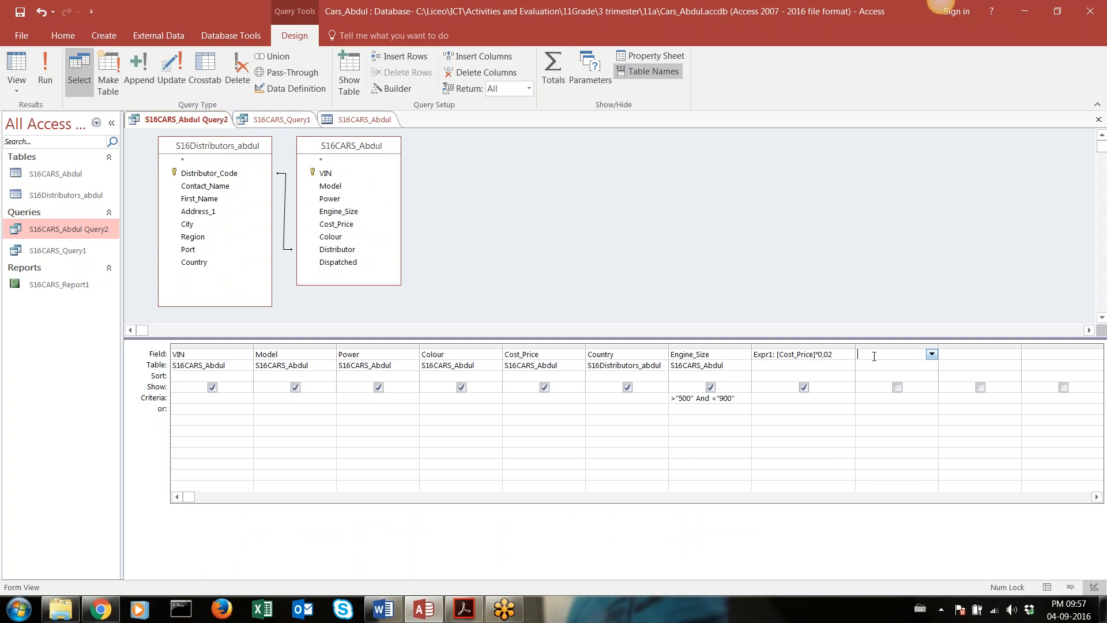
{"action": "double_click", "coordinate": [767, 354]}
{"action": "left_click", "coordinate": [899, 355]}
{"action": "key", "text": "ctrl+v"}
{"action": "type", "text": "+"}
{"action": "left_click", "coordinate": [544, 355]}
{"action": "left_click", "coordinate": [565, 345]}
{"action": "left_click", "coordinate": [550, 351]}
{"action": "left_click", "coordinate": [554, 346]}
{"action": "key", "text": "BackSpace"}
{"action": "key", "text": "BackSpace"}
{"action": "key", "text": "BackSpace"}
{"action": "key", "text": "BackSpace"}
Add a second calculated column, Cost_Price+Expr1, after the tax column and run the query
{"action": "double_click", "coordinate": [548, 356]}
{"action": "left_click", "coordinate": [869, 356]}
{"action": "key", "text": "ctrl+v"}
{"action": "type", "text": "+Expr1"}
{"action": "left_click", "coordinate": [801, 323]}
{"action": "left_click", "coordinate": [788, 346]}
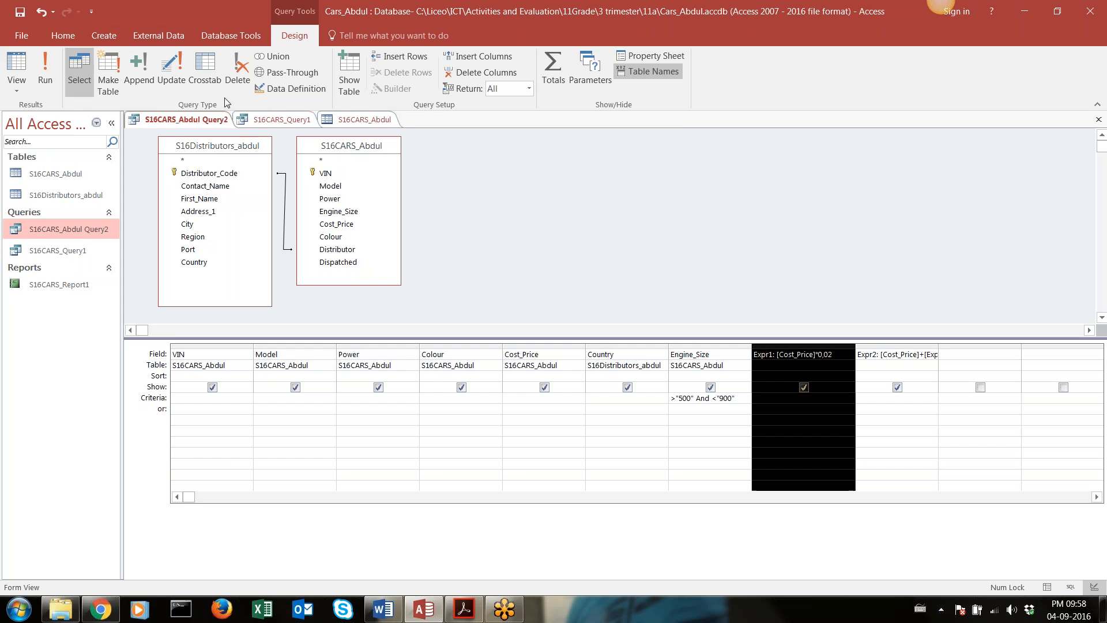
{"action": "left_click", "coordinate": [46, 77]}
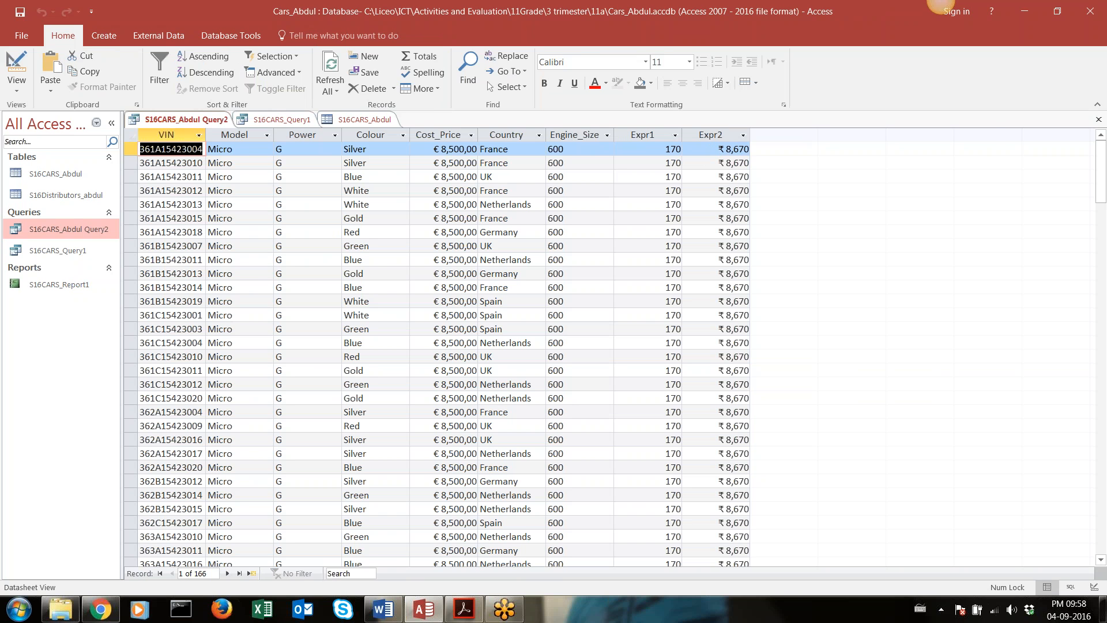
Check the tax calculation in Calculator by multiplying 8500 by 0,02 and adding 8500, and close Calculator
{"action": "key", "text": "XF86Calculator"}
{"action": "type", "text": "8500"}
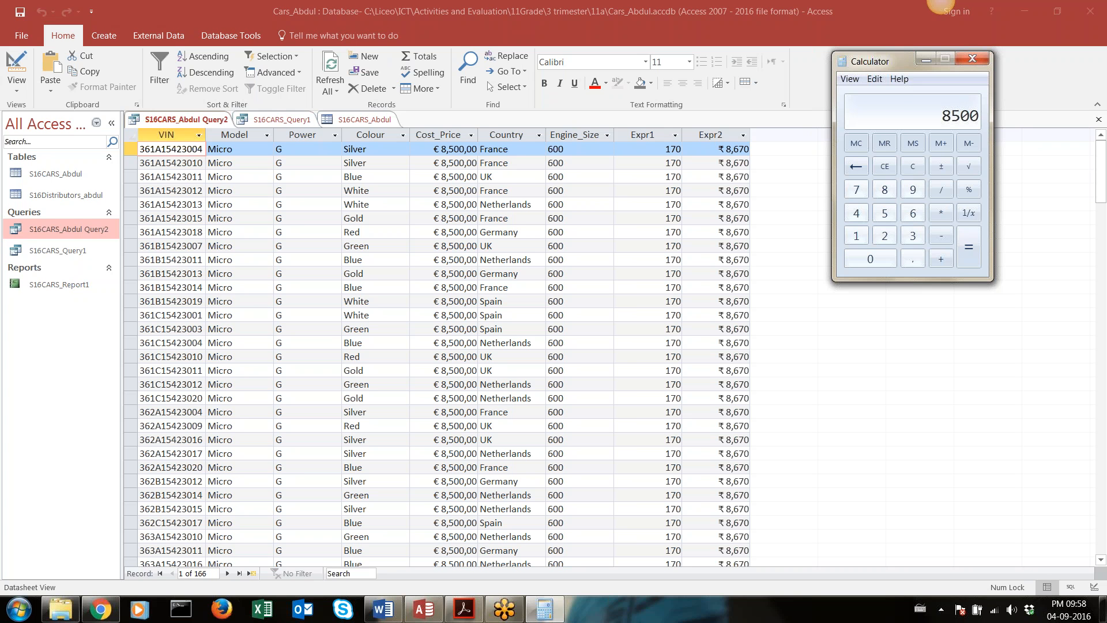
{"action": "key", "text": "asterisk"}
{"action": "type", "text": "0,02"}
{"action": "key", "text": "Return"}
{"action": "key", "text": "plus"}
{"action": "type", "text": "8500"}
{"action": "key", "text": "Return"}
{"action": "left_click", "coordinate": [972, 63]}
Format the Cost_Price+Expr1 column in Design view as Euro with 2 decimal places and rerun the query
{"action": "left_click", "coordinate": [16, 64]}
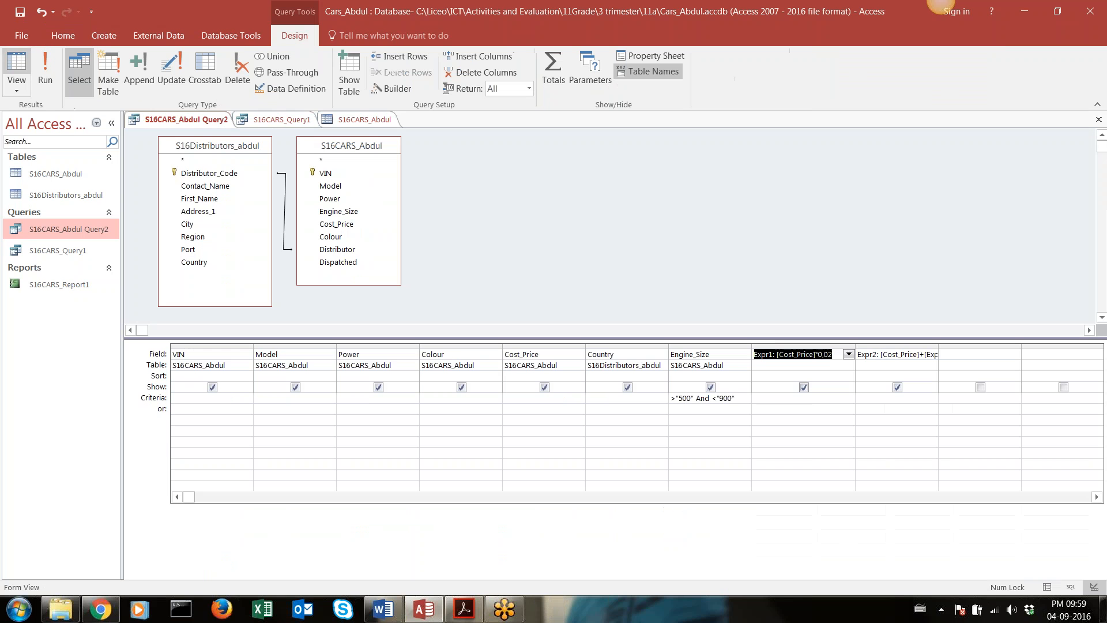
{"action": "left_click", "coordinate": [897, 343]}
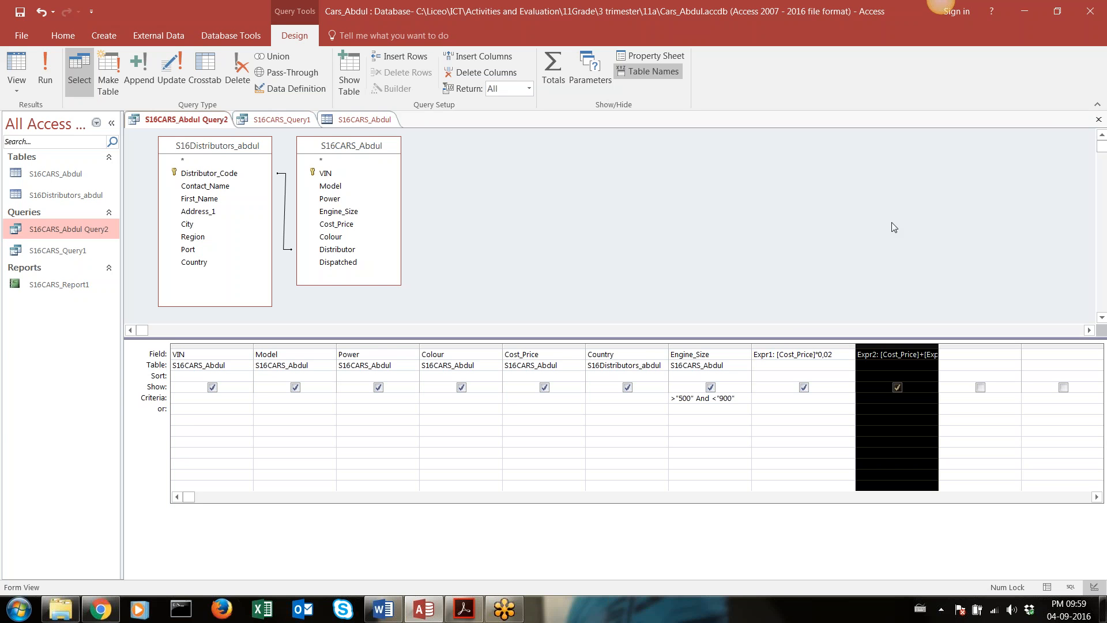
{"action": "right_click", "coordinate": [886, 415]}
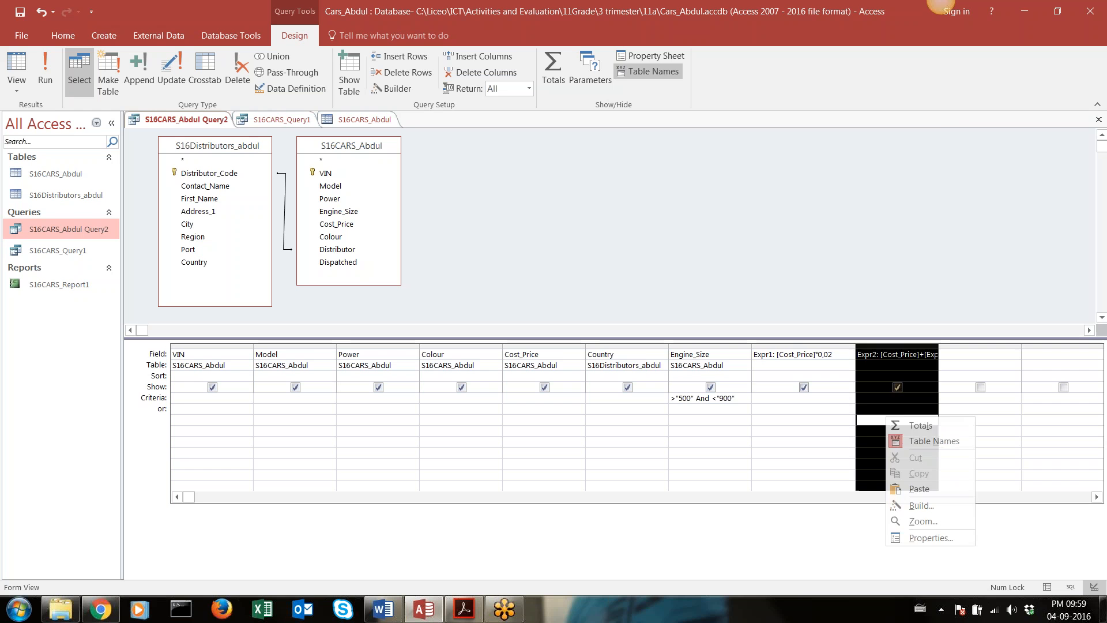
{"action": "left_click", "coordinate": [904, 536]}
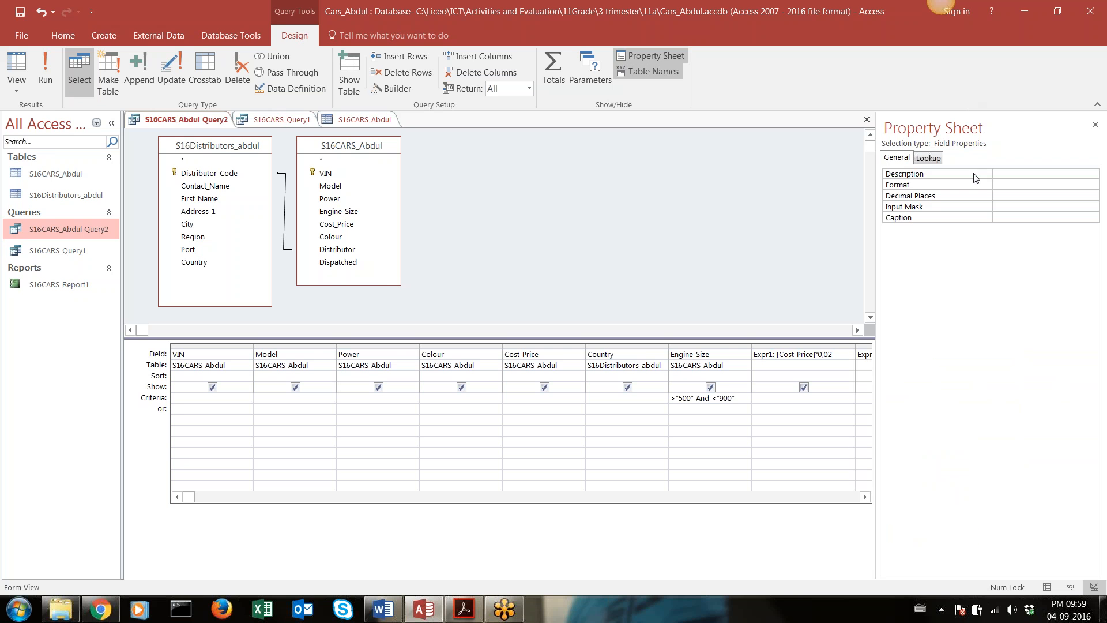
{"action": "left_click", "coordinate": [1016, 184]}
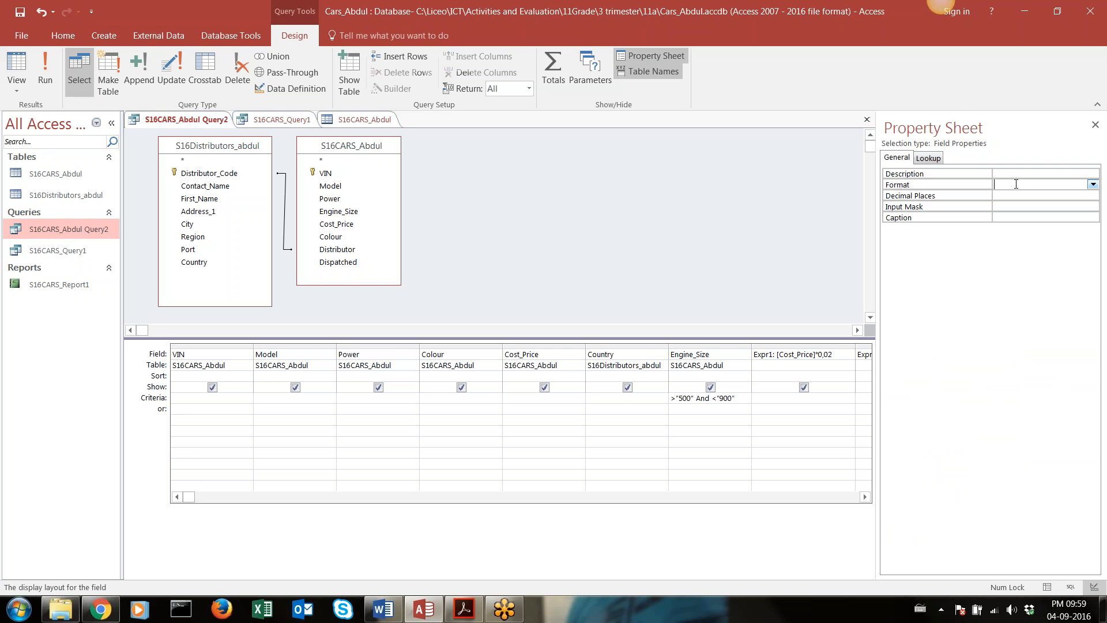
{"action": "left_click", "coordinate": [1093, 184]}
{"action": "left_click", "coordinate": [1051, 215]}
{"action": "left_click", "coordinate": [1059, 194]}
{"action": "left_click", "coordinate": [1093, 195]}
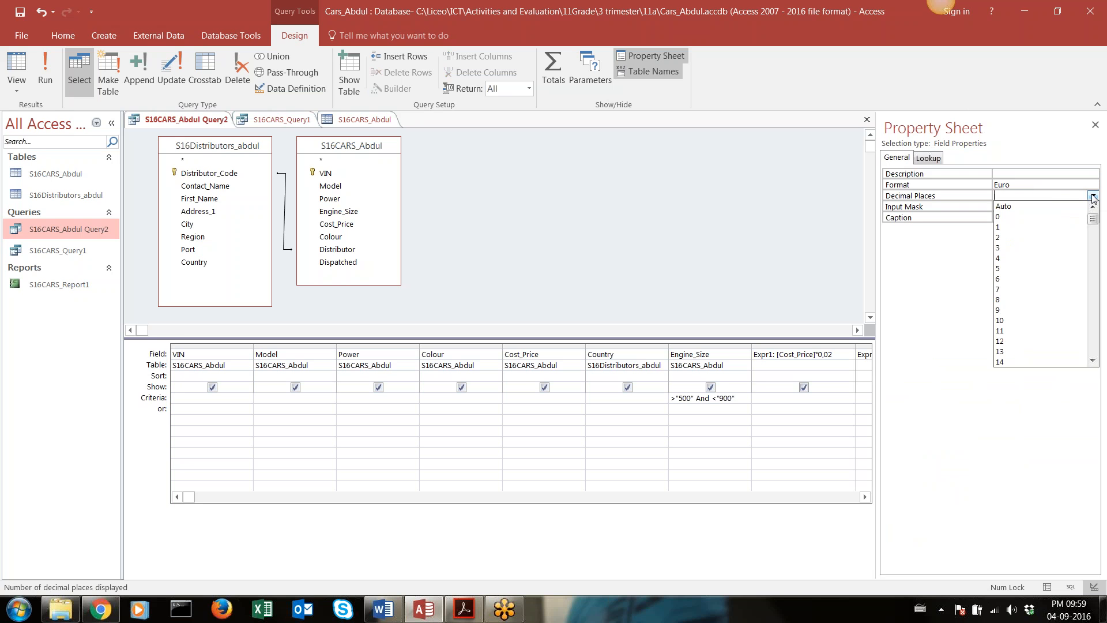
{"action": "left_click", "coordinate": [1026, 239]}
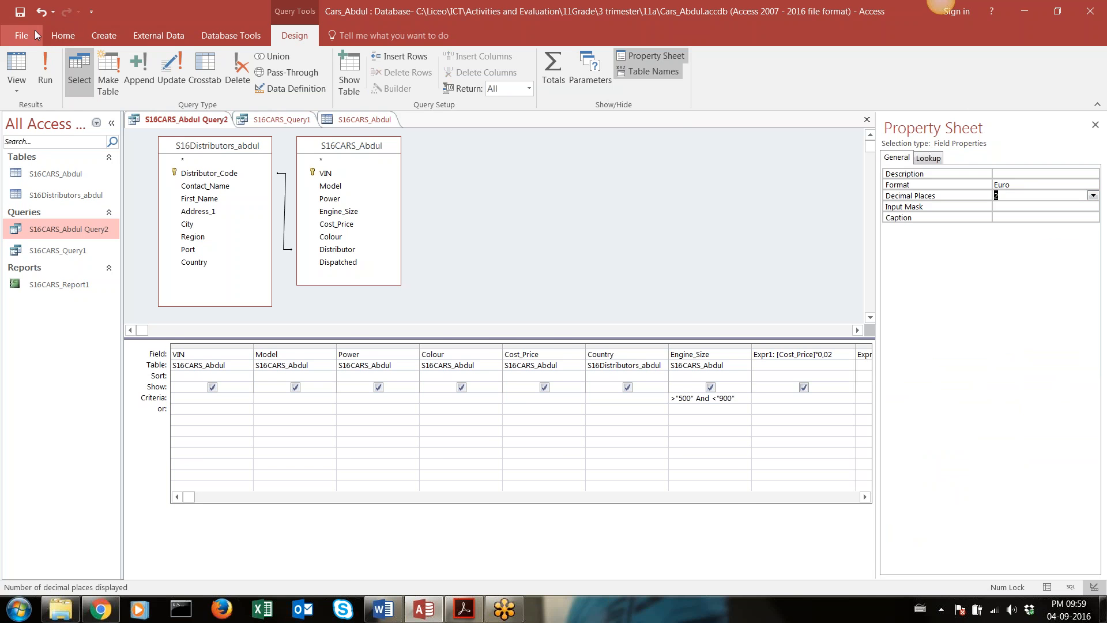
{"action": "left_click", "coordinate": [45, 69]}
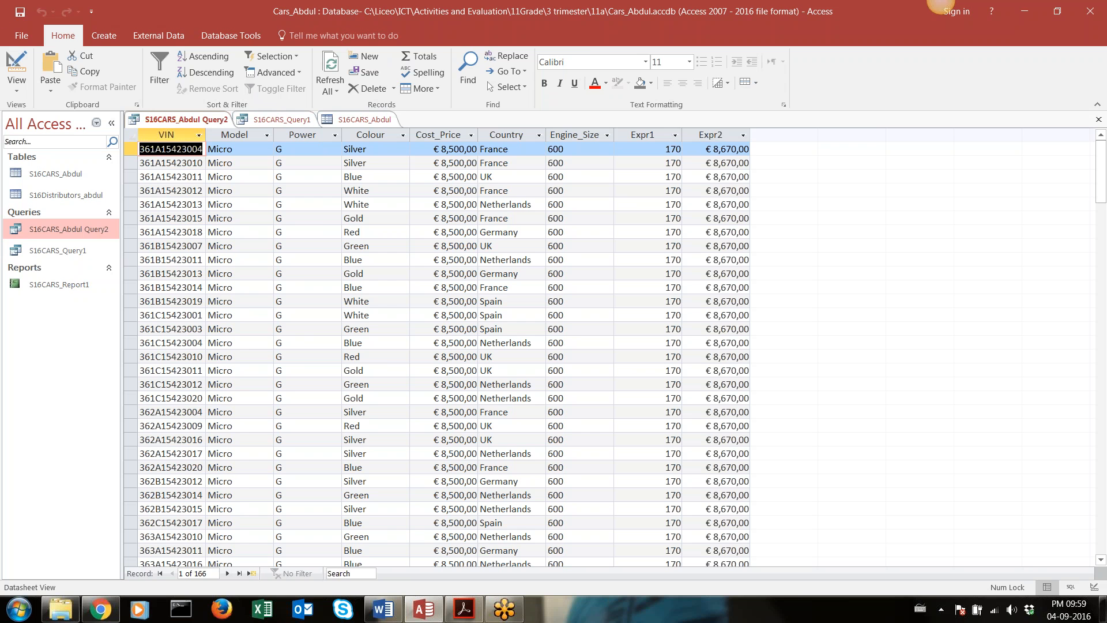
Hide the Cost_Price*0,02 column in Design view and try to run the query, closing the Property Sheet
{"action": "left_click", "coordinate": [28, 58]}
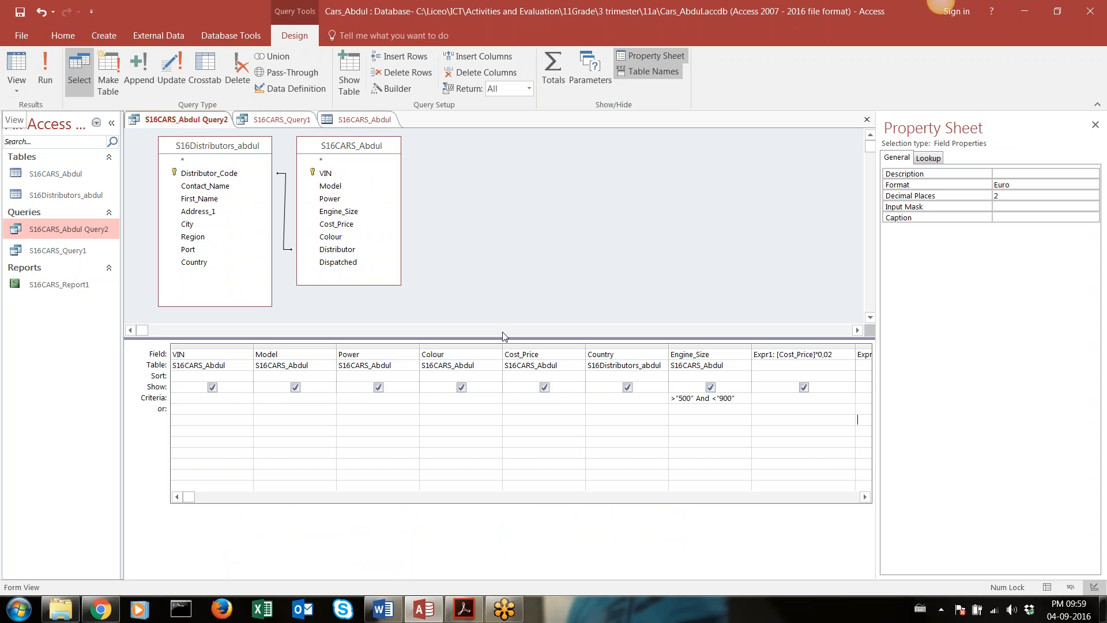
{"action": "left_click", "coordinate": [804, 388]}
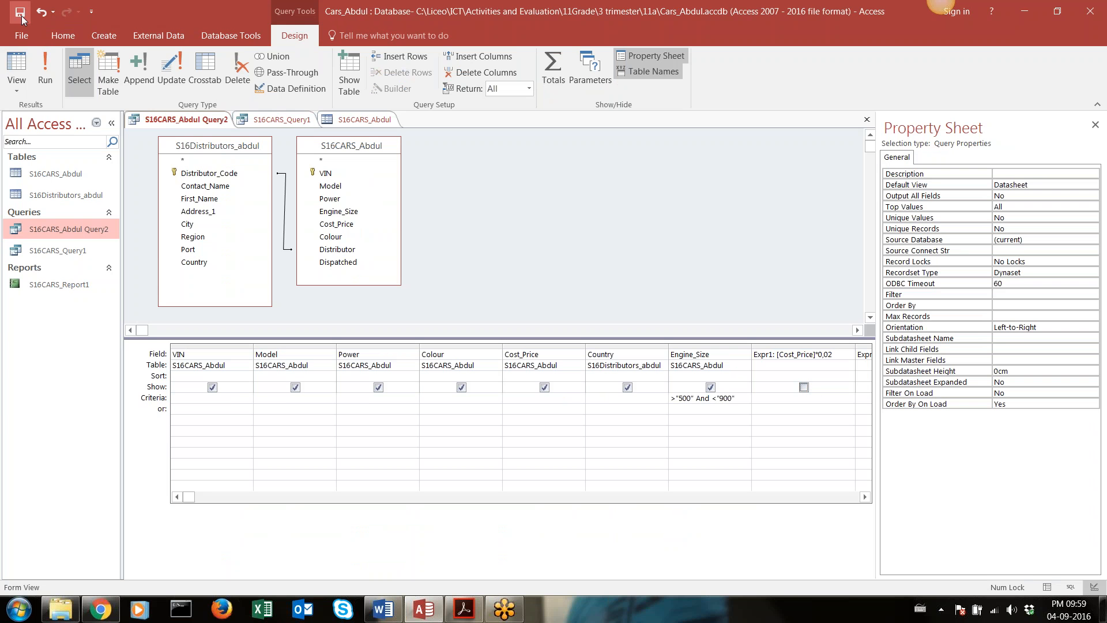
{"action": "left_click", "coordinate": [54, 64]}
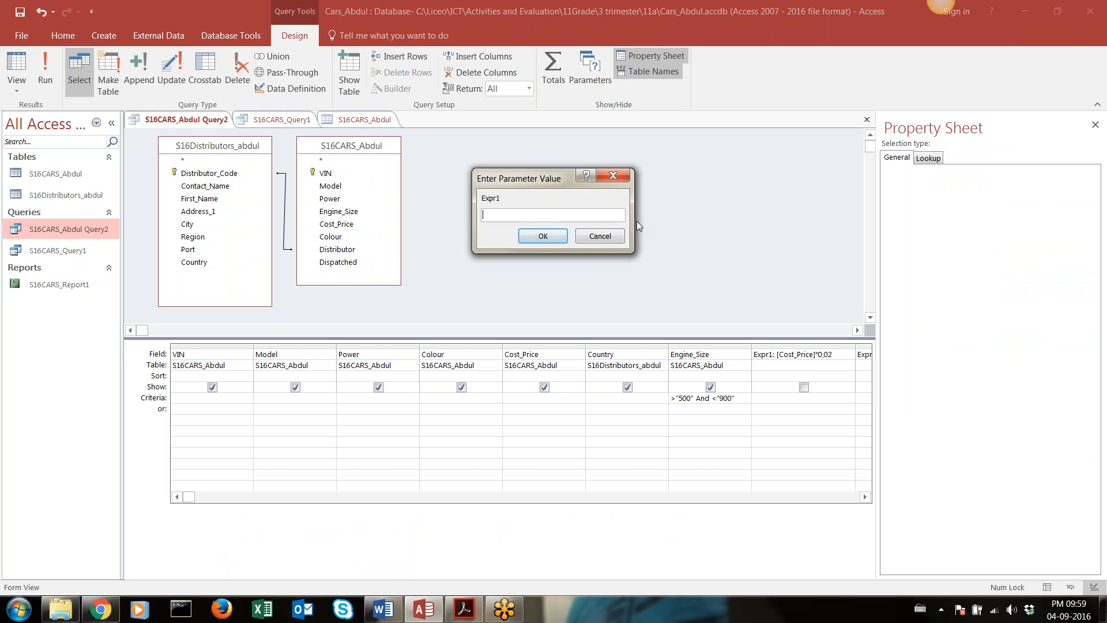
{"action": "left_click", "coordinate": [608, 235]}
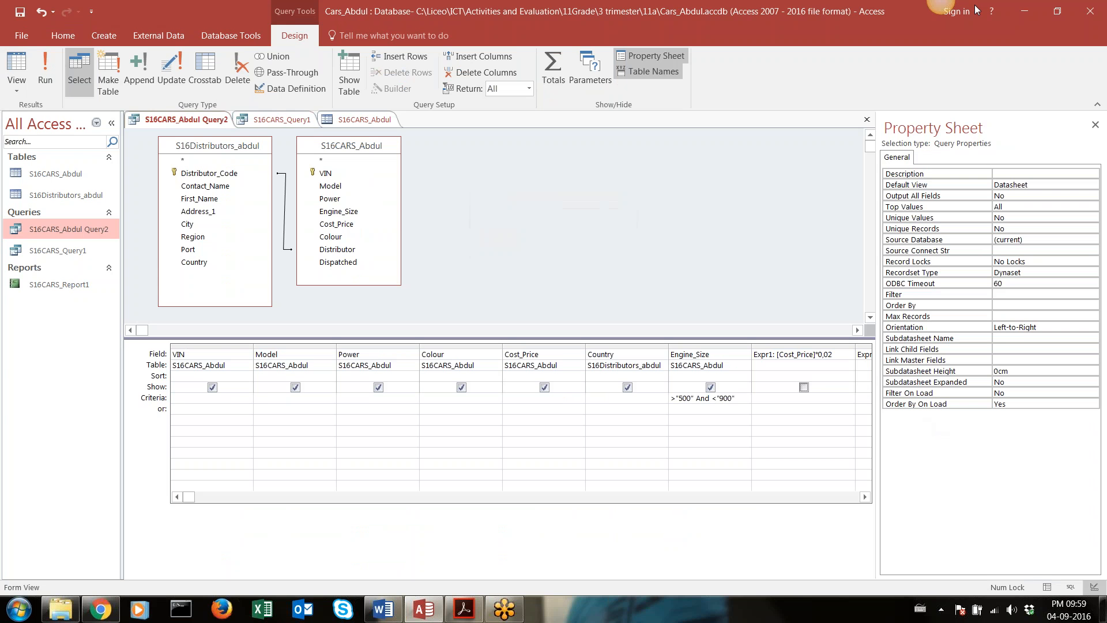
{"action": "left_click", "coordinate": [1095, 125]}
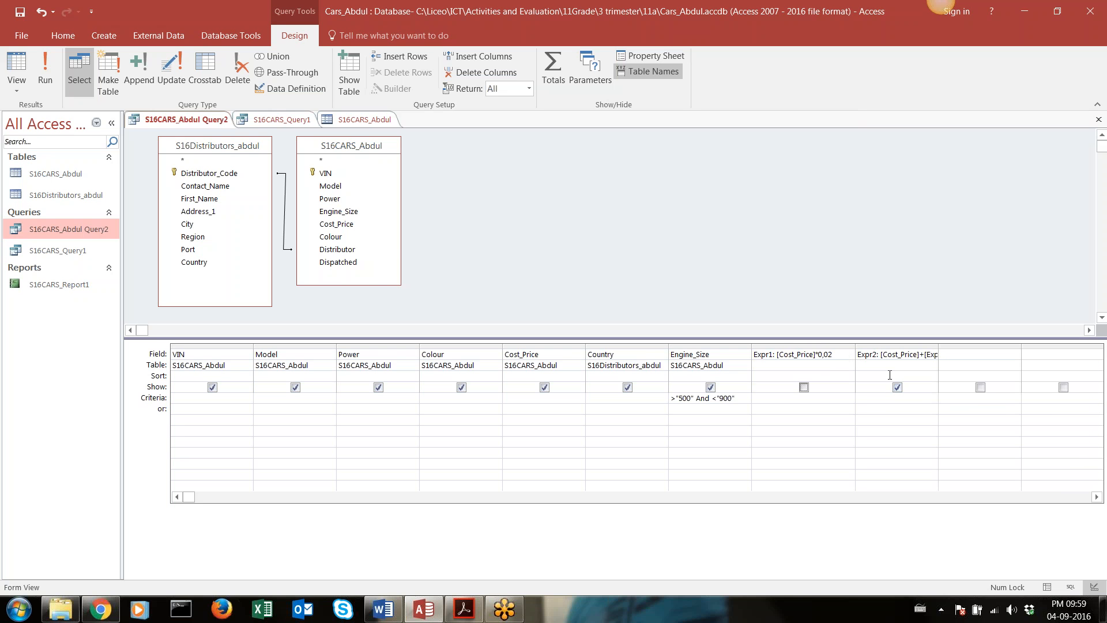
Show the Cost_Price*0,02 column again, run the query and return to Design view
{"action": "left_click", "coordinate": [804, 386]}
{"action": "left_click", "coordinate": [54, 79]}
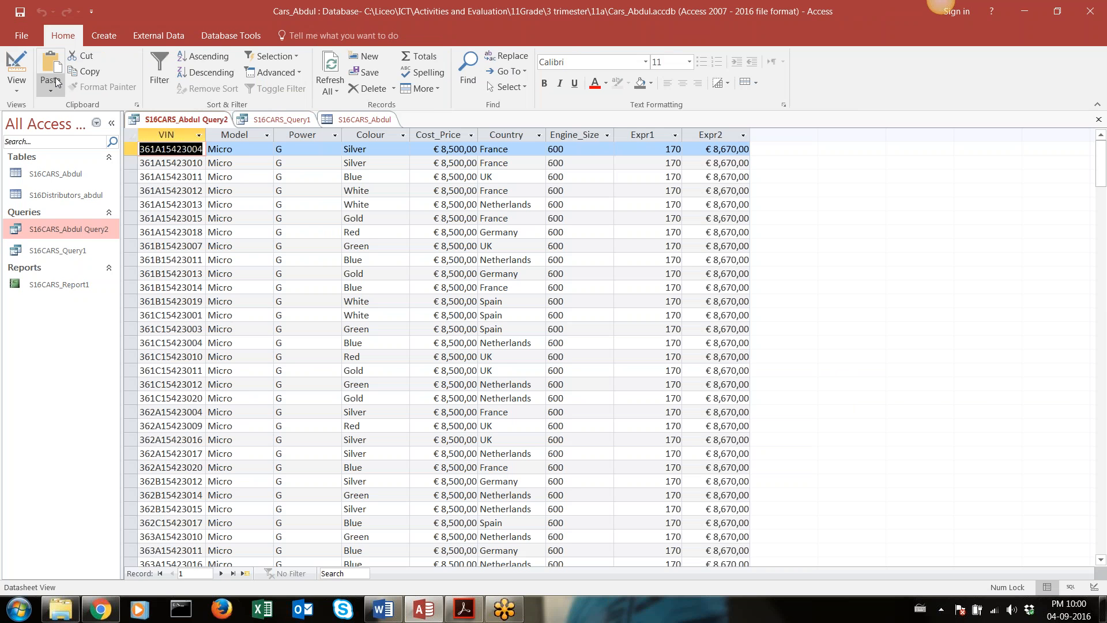
{"action": "left_click", "coordinate": [15, 63]}
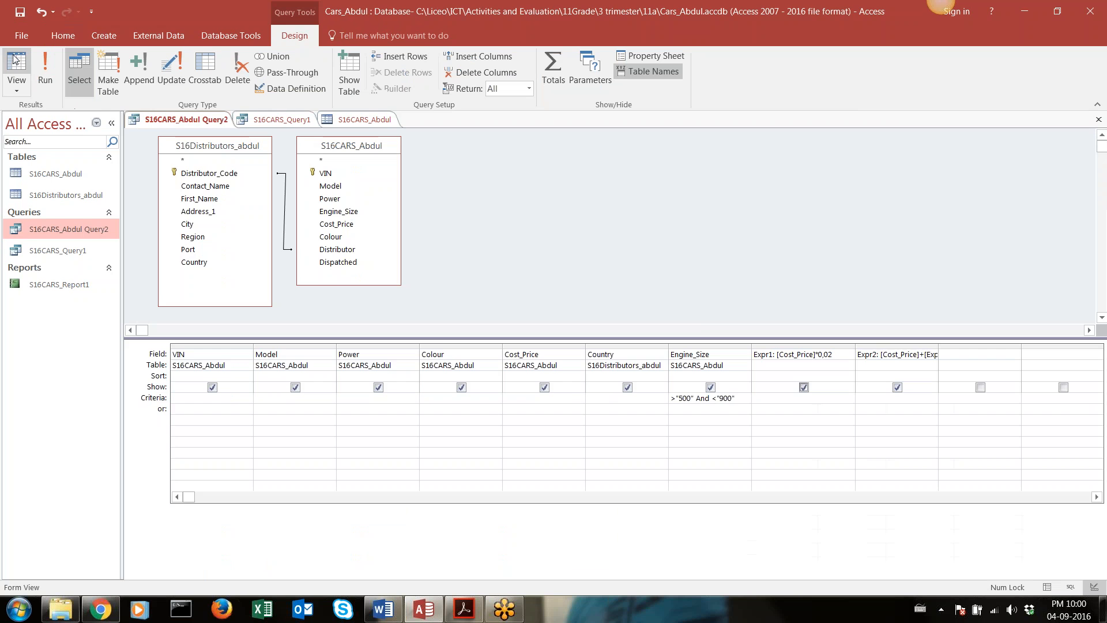
Try once more to run the query with the Cost_Price*0,02 column hidden
{"action": "left_click", "coordinate": [804, 387]}
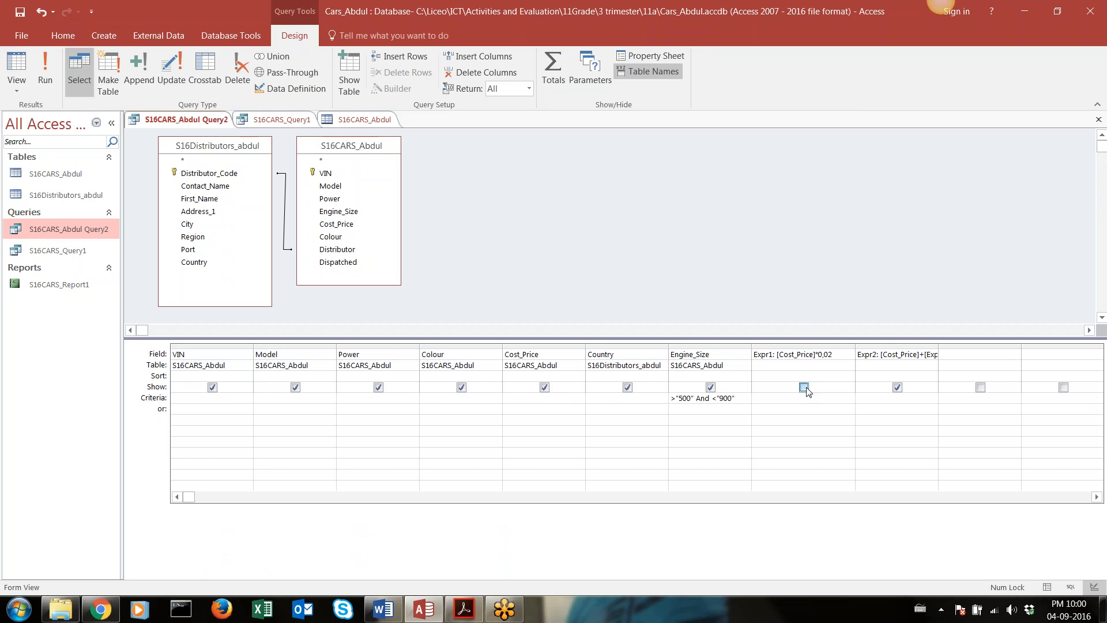
{"action": "left_click", "coordinate": [15, 85]}
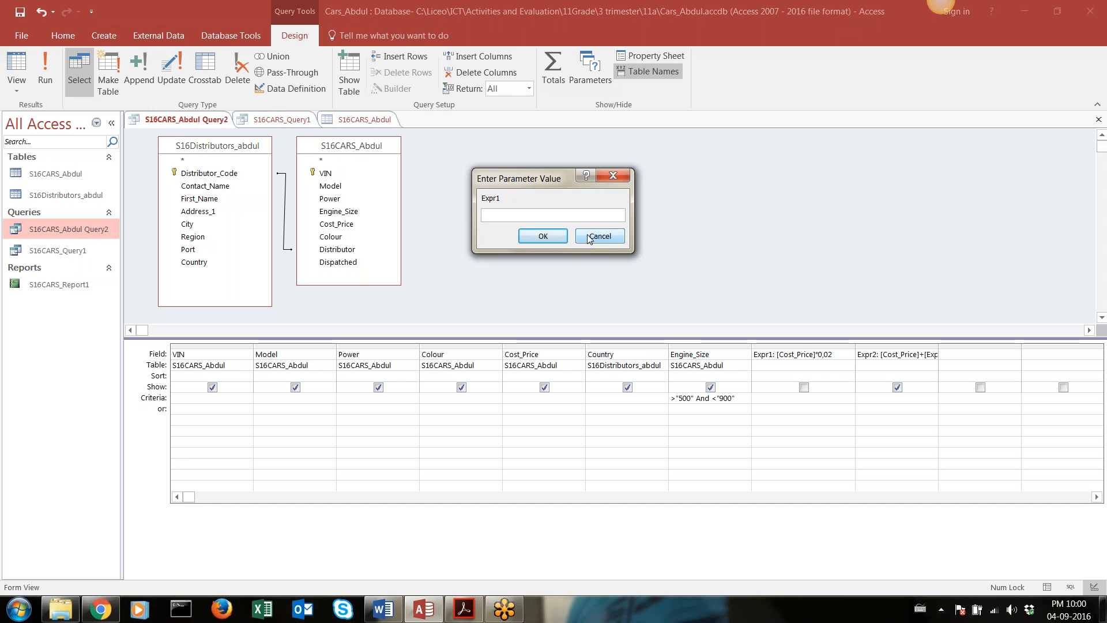
{"action": "left_click", "coordinate": [590, 237]}
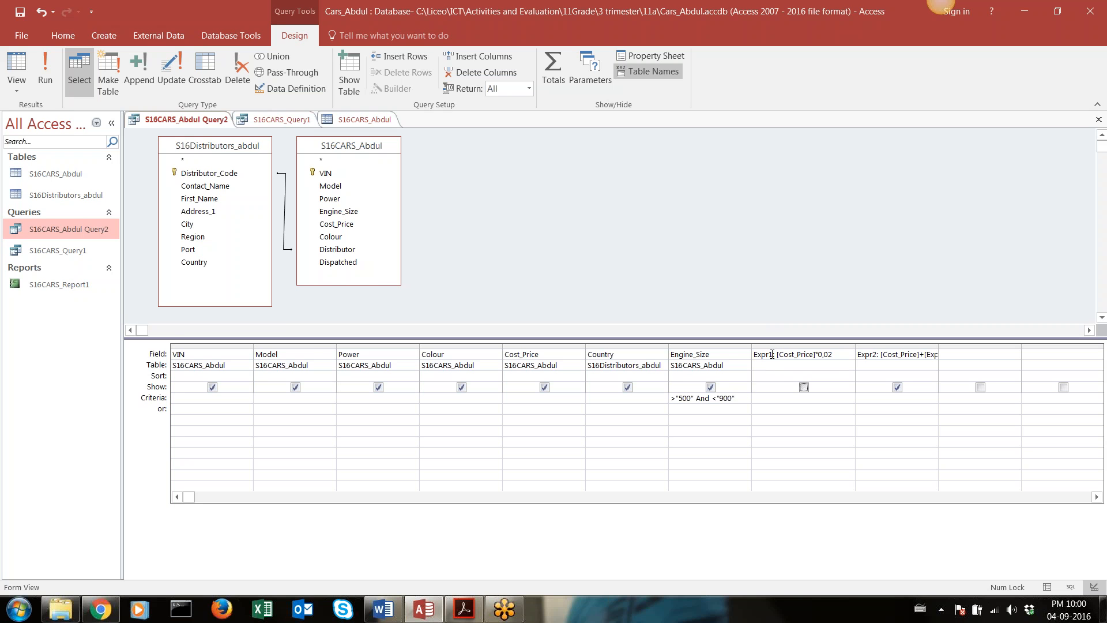
Delete the Cost_Price+Expr1 column from the query
{"action": "left_click", "coordinate": [772, 354]}
{"action": "key", "text": "Tab"}
{"action": "left_click_drag", "start_coordinate": [881, 356], "coordinate": [934, 358]}
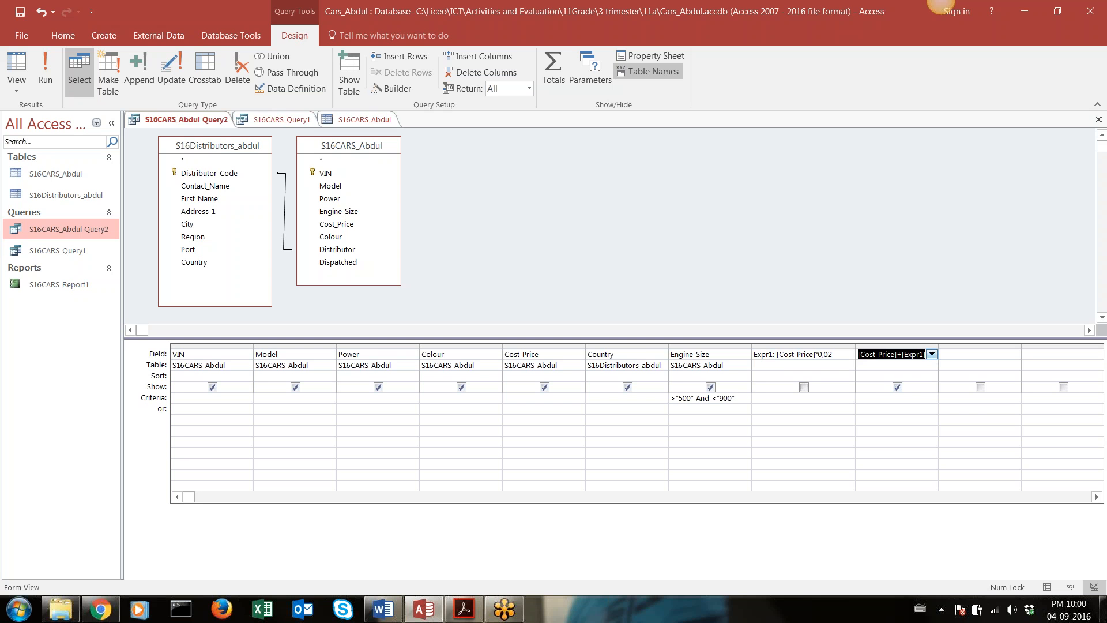
{"action": "left_click", "coordinate": [874, 343]}
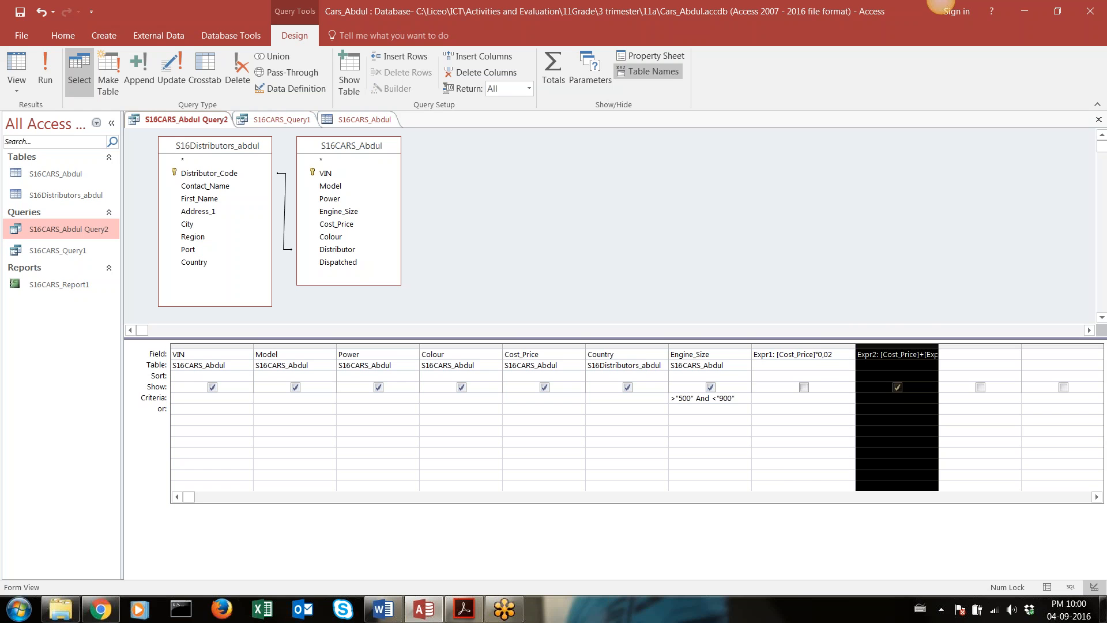
{"action": "key", "text": "Delete"}
Extend the Expr1 calculation to [Cost_Price]*0,02+[Cost_Price] and widen its column to fit
{"action": "left_click", "coordinate": [847, 354]}
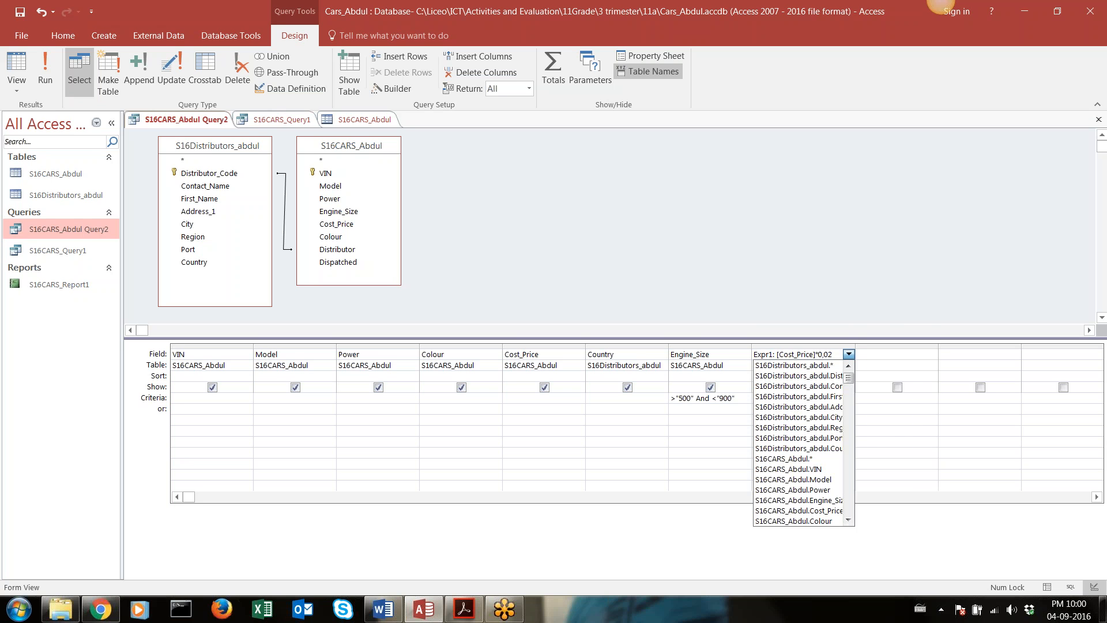
{"action": "left_click", "coordinate": [836, 355]}
{"action": "type", "text": "="}
{"action": "key", "text": "BackSpace"}
{"action": "type", "text": "["}
{"action": "left_click_drag", "start_coordinate": [855, 344], "coordinate": [921, 345]}
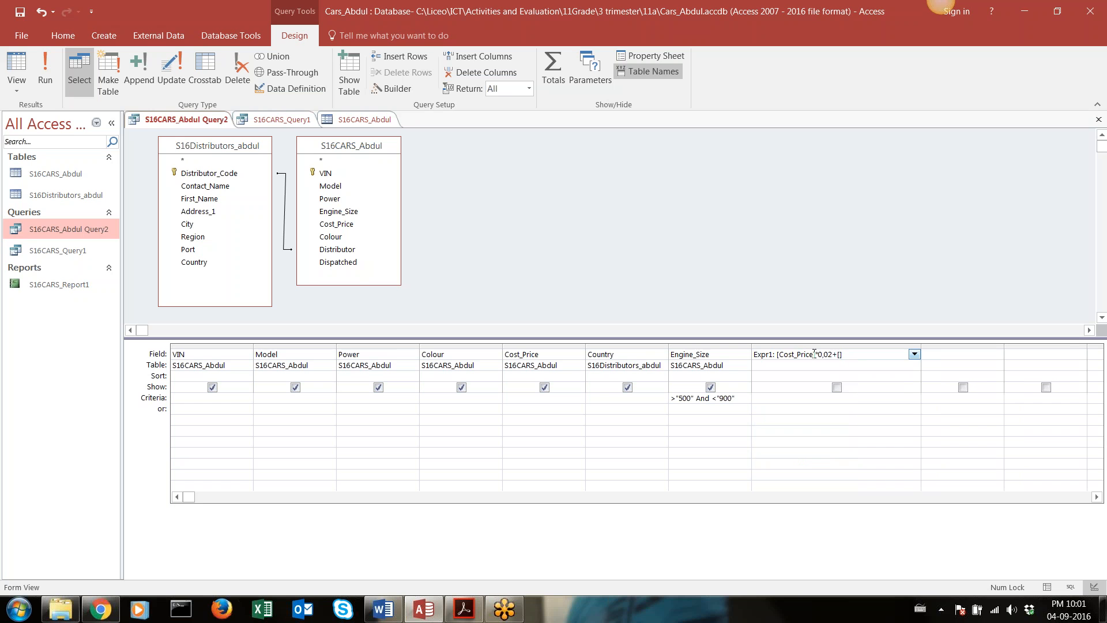
{"action": "left_click_drag", "start_coordinate": [814, 354], "coordinate": [780, 359]}
{"action": "key", "text": "ctrl+c"}
{"action": "left_click", "coordinate": [841, 356]}
{"action": "key", "text": "ctrl+v"}
{"action": "left_click_drag", "start_coordinate": [841, 356], "coordinate": [832, 398]}
Show the extended Expr1 column, run the query and return to Design view after consulting the brief
{"action": "left_click", "coordinate": [837, 387]}
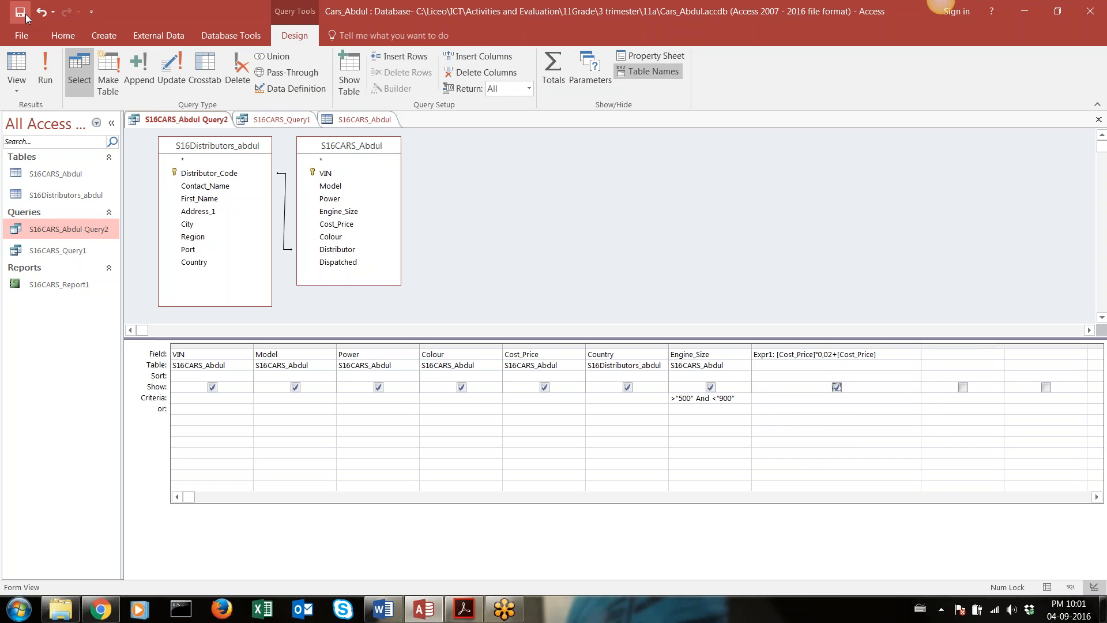
{"action": "left_click", "coordinate": [49, 66]}
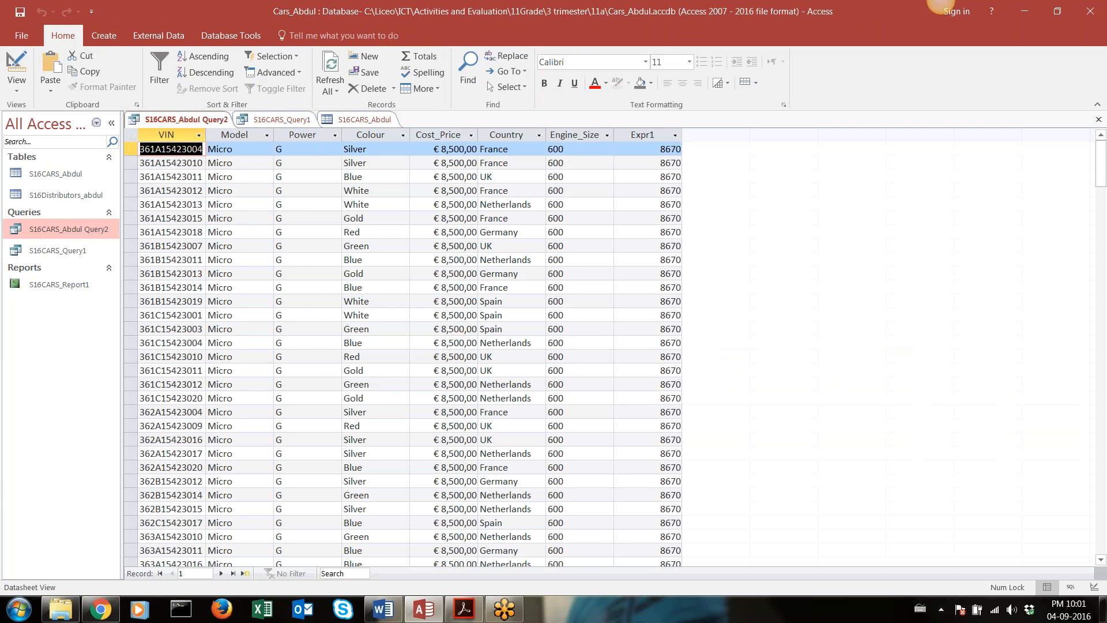
{"action": "key", "text": "alt+Tab"}
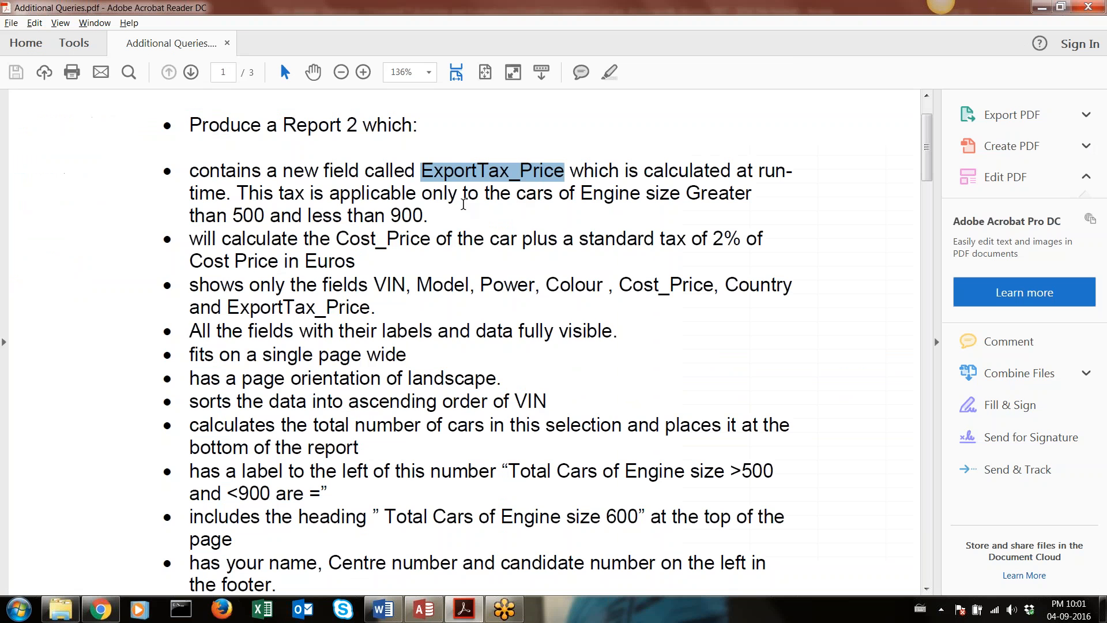
{"action": "key", "text": "alt+Tab"}
{"action": "left_click", "coordinate": [17, 73]}
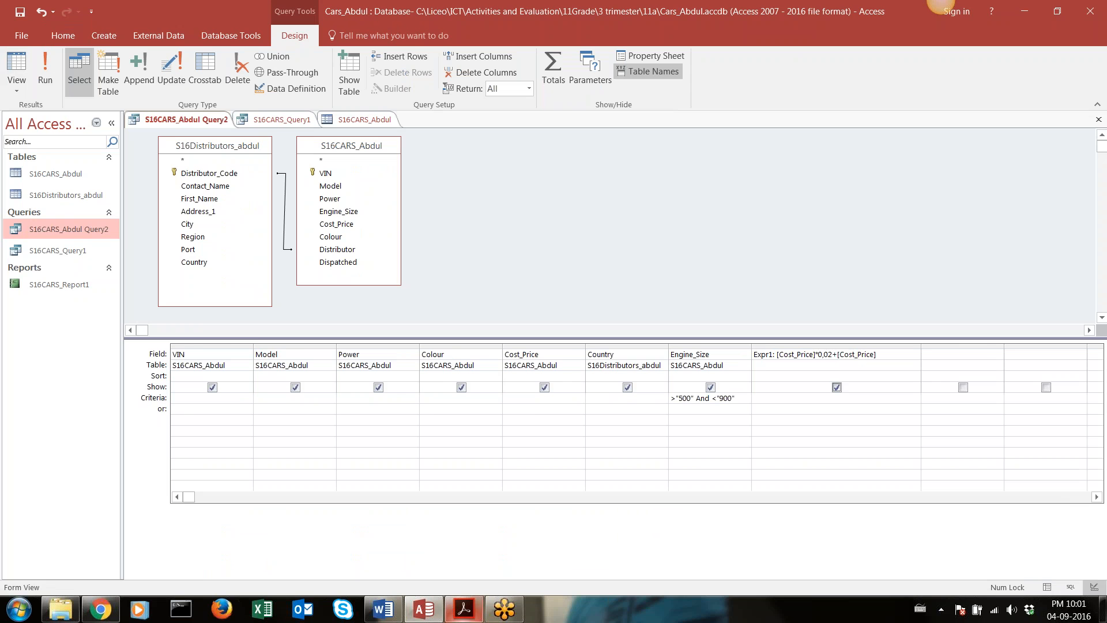
Rename the Expr1 calculated field to ExportTax_Price, taking the name from the Acrobat Reader brief
{"action": "left_click", "coordinate": [465, 609]}
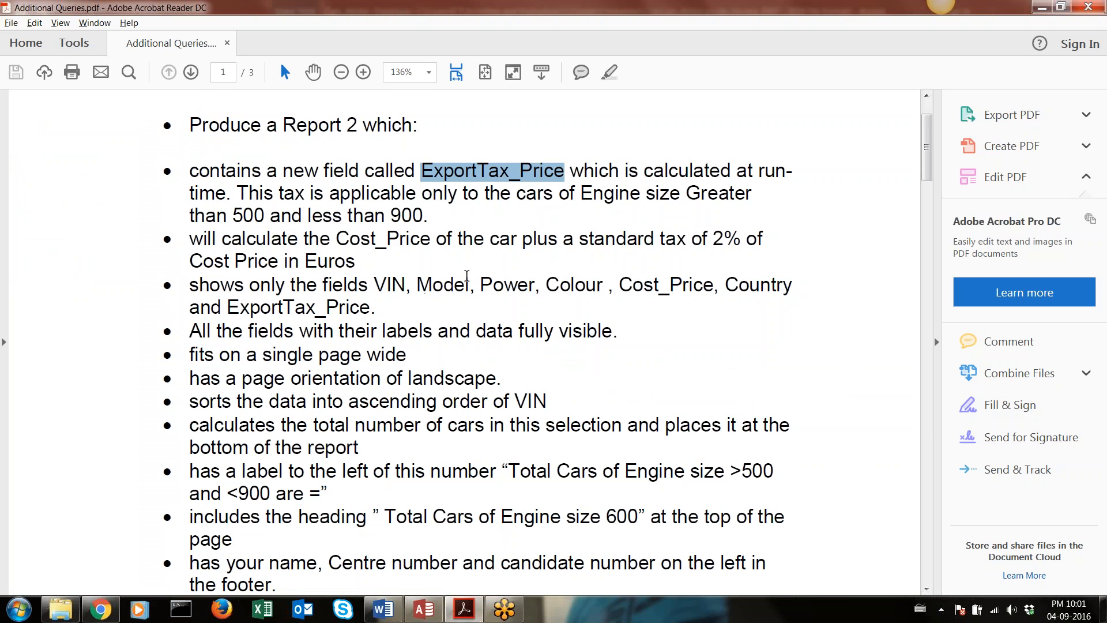
{"action": "key", "text": "alt+Tab"}
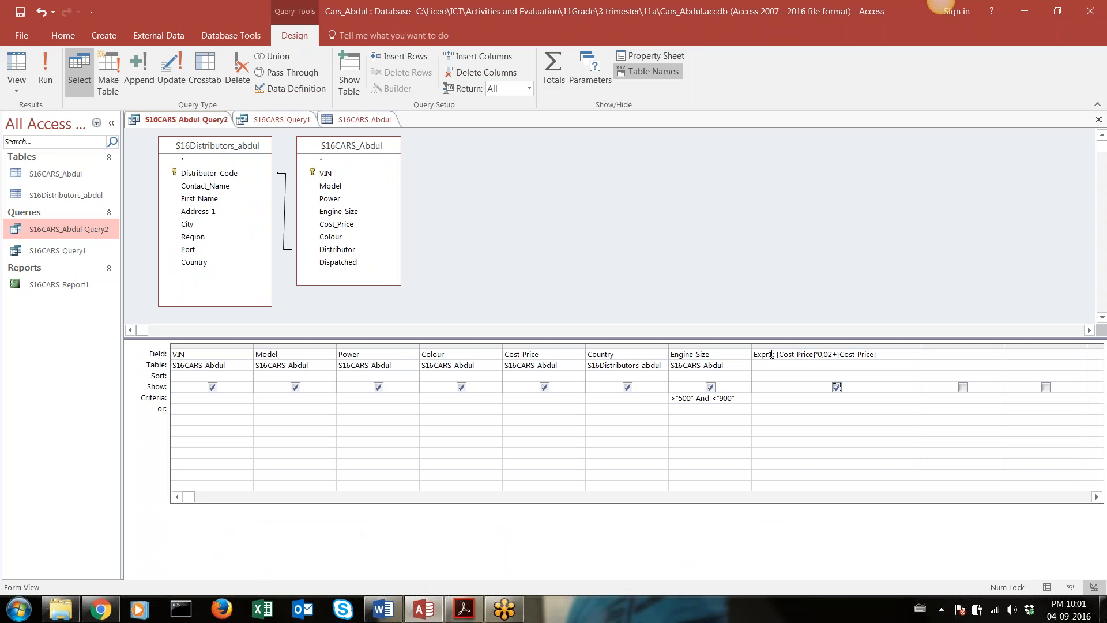
{"action": "left_click_drag", "start_coordinate": [772, 354], "coordinate": [746, 353]}
{"action": "type", "text": "ExportTax_Price"}
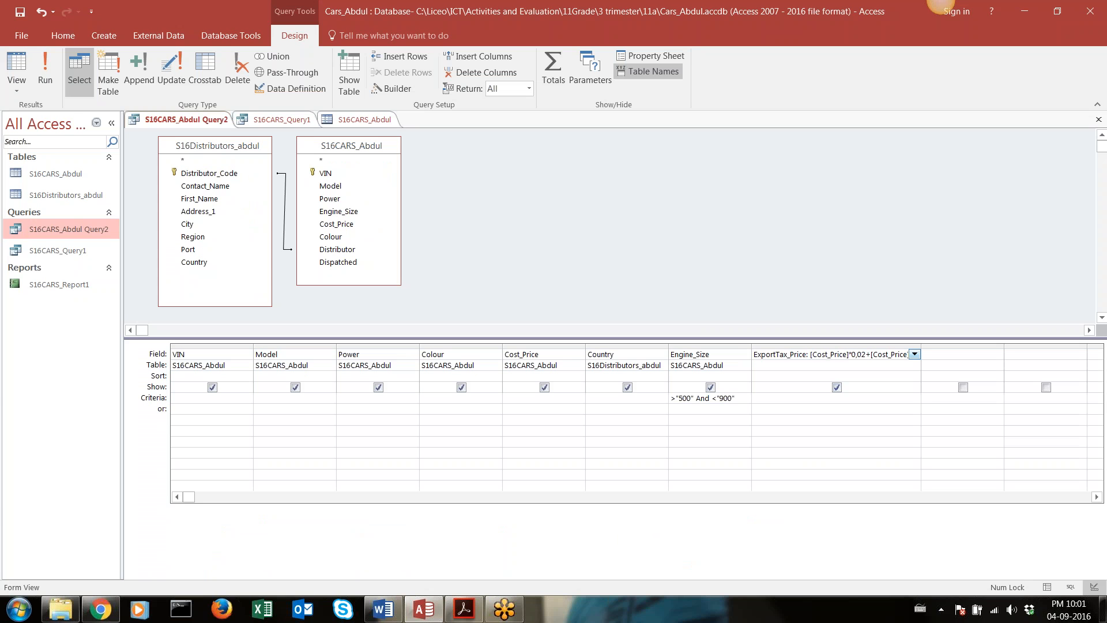
Set the ExportTax_Price field's format to Euro and its input mask to 2
{"action": "left_click", "coordinate": [848, 342]}
{"action": "right_click", "coordinate": [849, 344]}
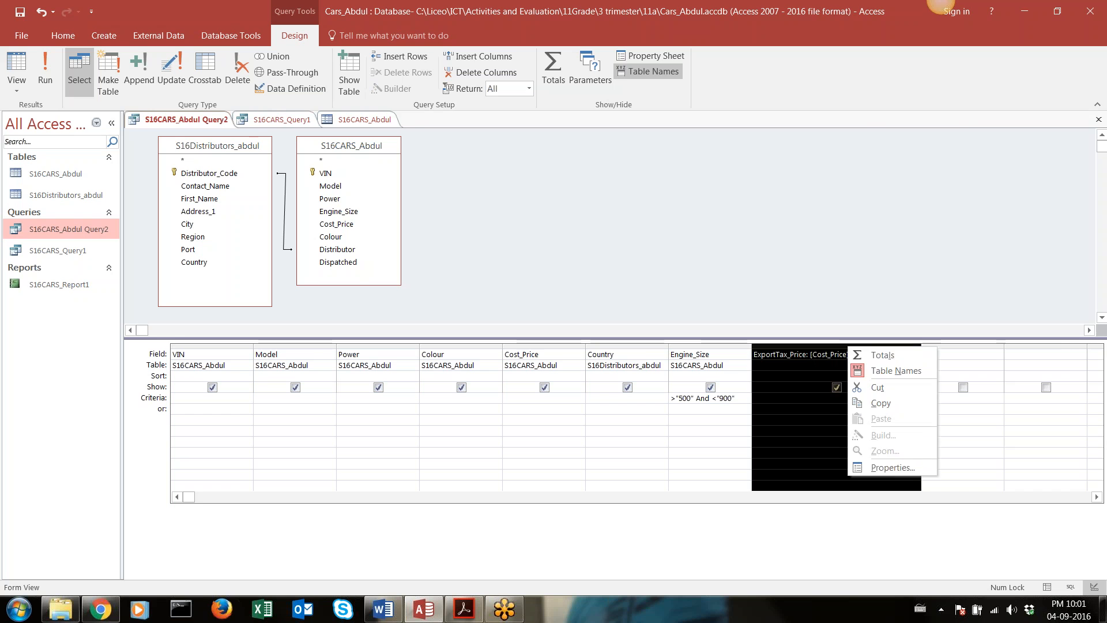
{"action": "left_click", "coordinate": [906, 469]}
{"action": "left_click", "coordinate": [1052, 184]}
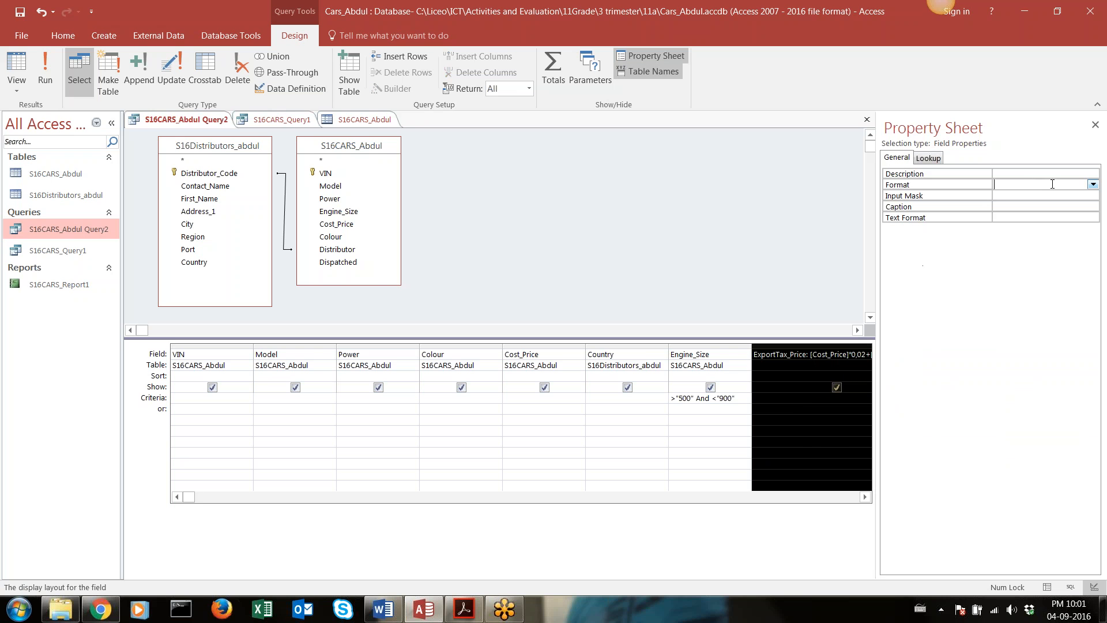
{"action": "left_click", "coordinate": [1092, 184]}
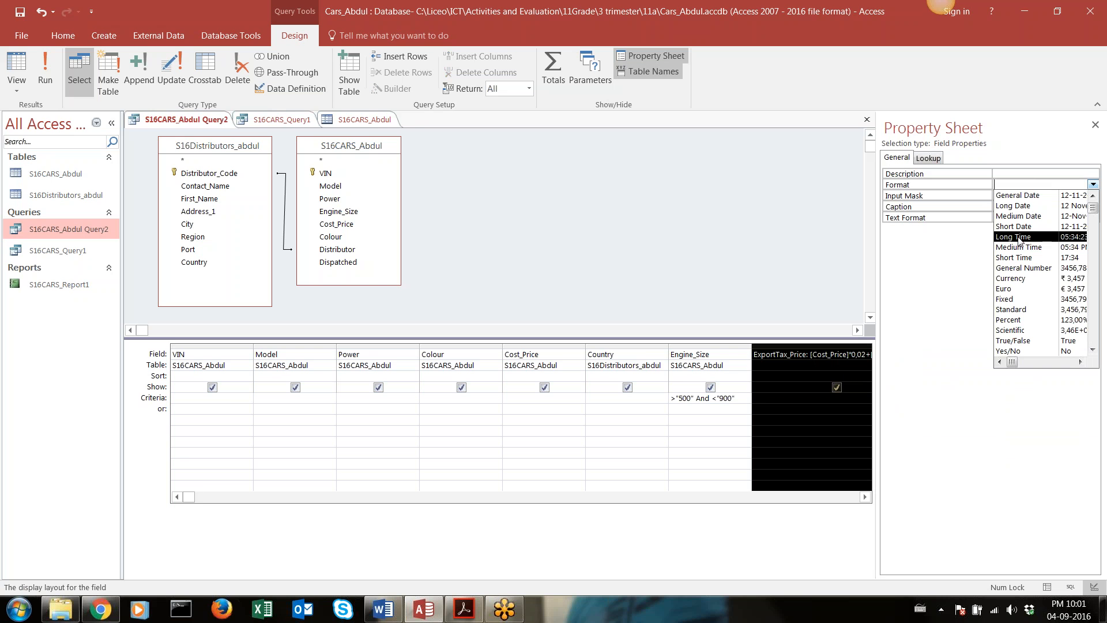
{"action": "left_click", "coordinate": [1004, 288]}
{"action": "left_click", "coordinate": [1035, 194]}
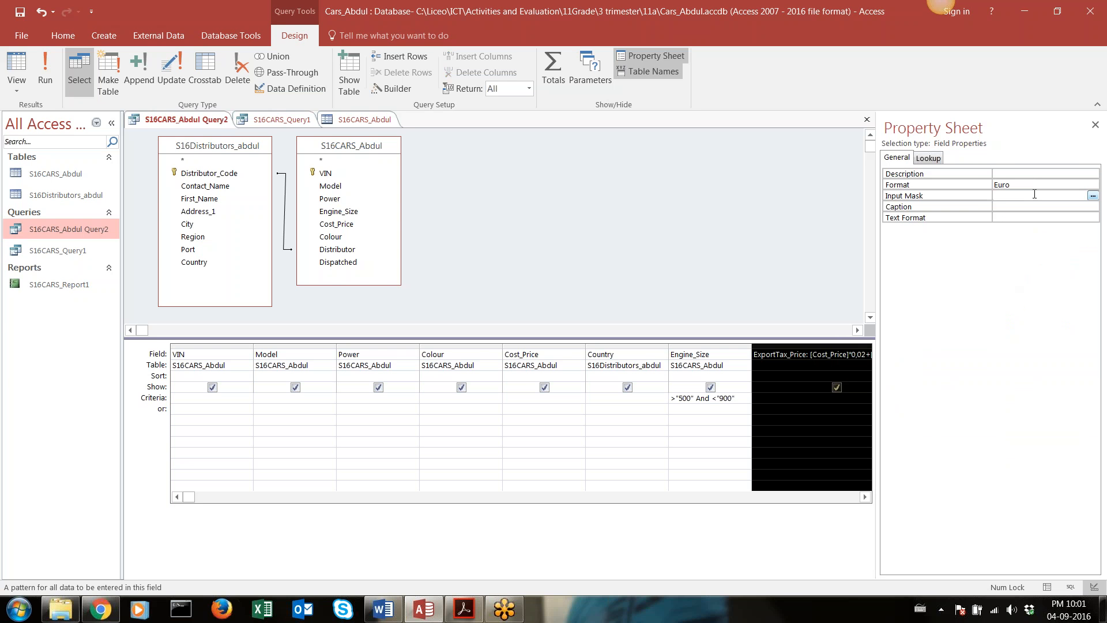
{"action": "type", "text": "2"}
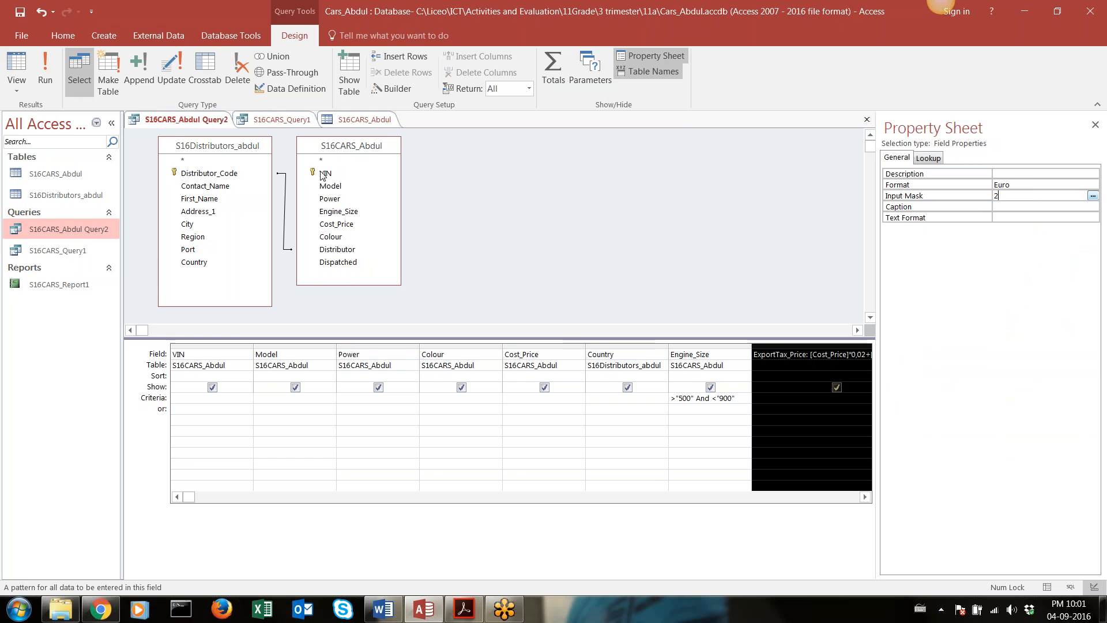
Run the export tax query and compare its price formatting with the S16CARS_Query1 results
{"action": "left_click", "coordinate": [45, 71]}
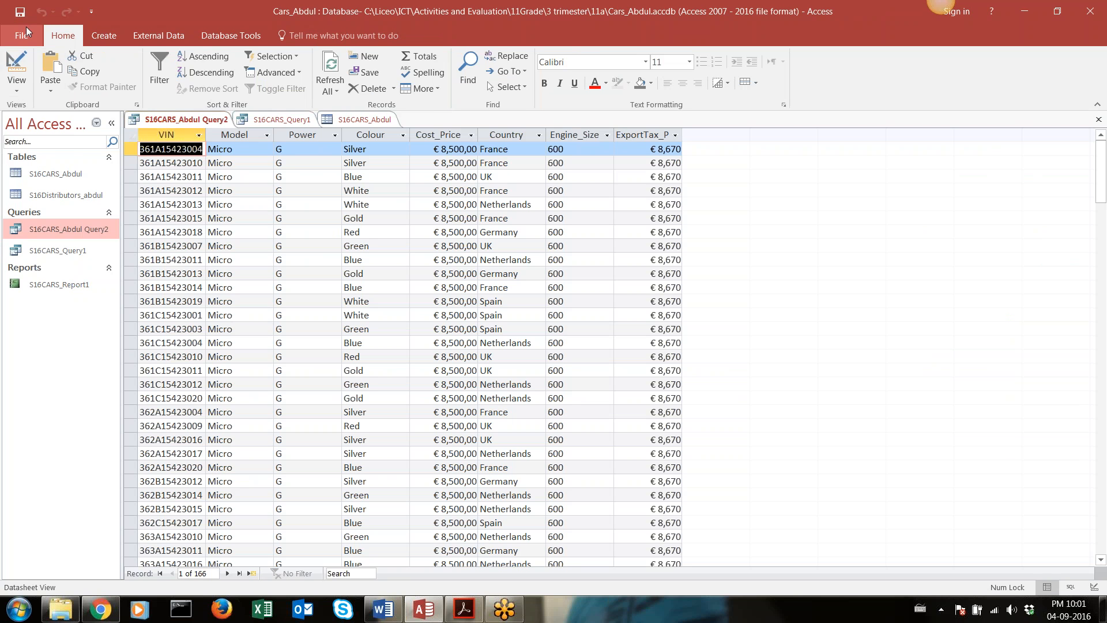
{"action": "double_click", "coordinate": [48, 248]}
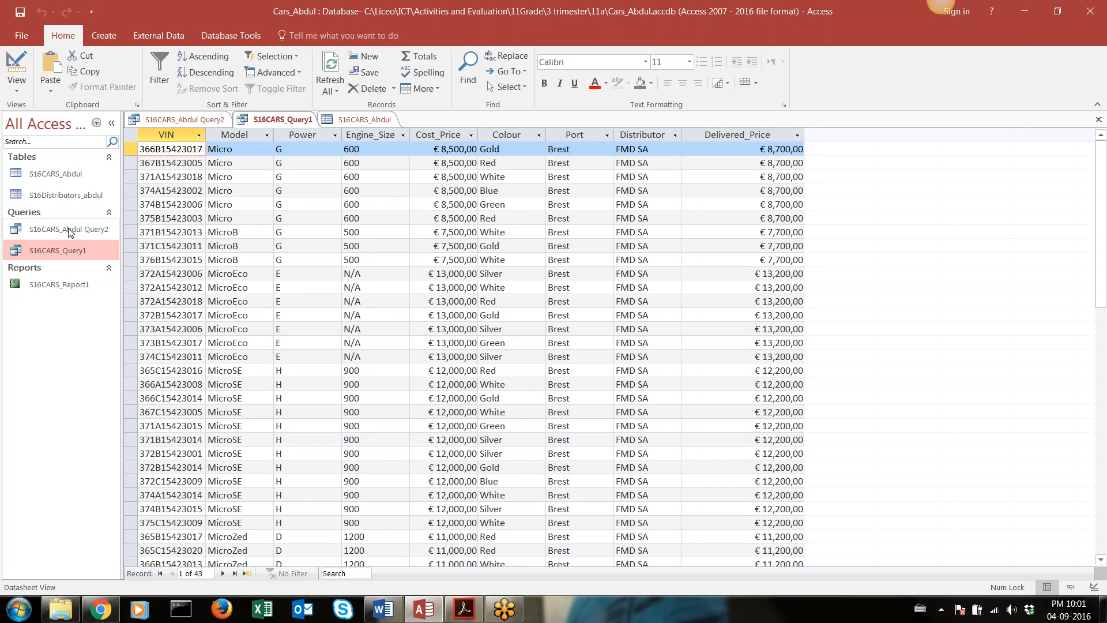
{"action": "double_click", "coordinate": [68, 228]}
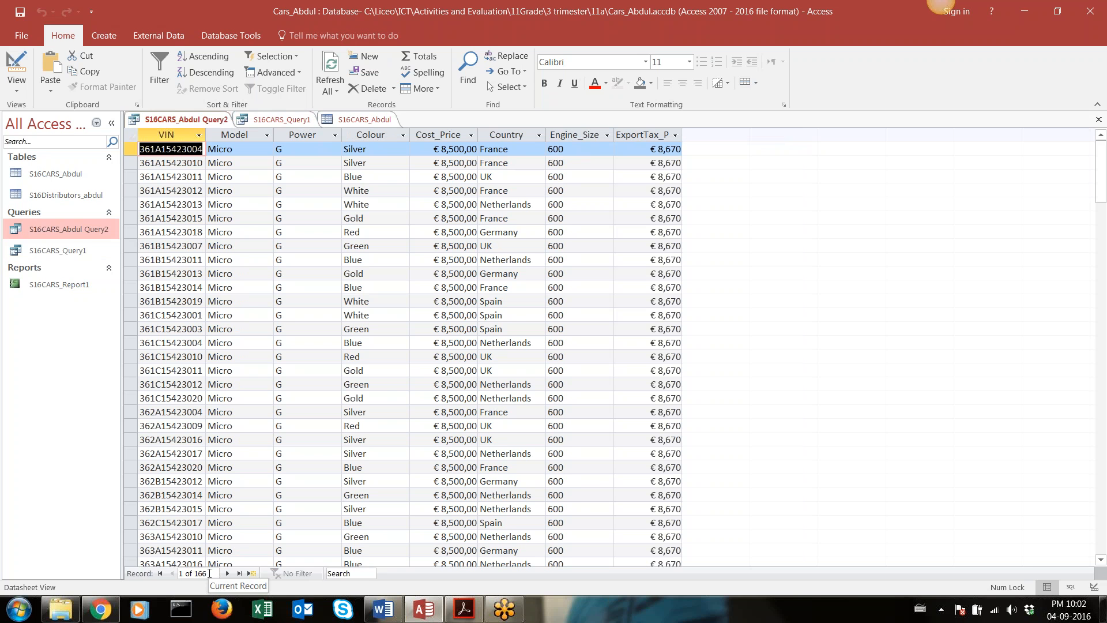
Start a new report from the export tax query with the Report Wizard
{"action": "left_click", "coordinate": [938, 36]}
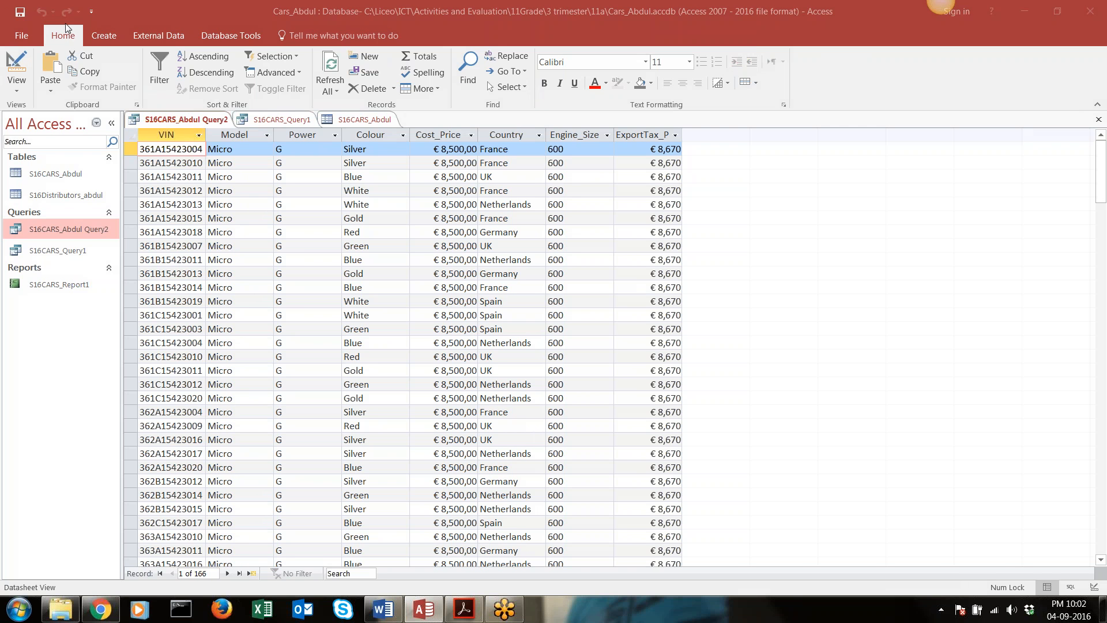
{"action": "left_click", "coordinate": [97, 39]}
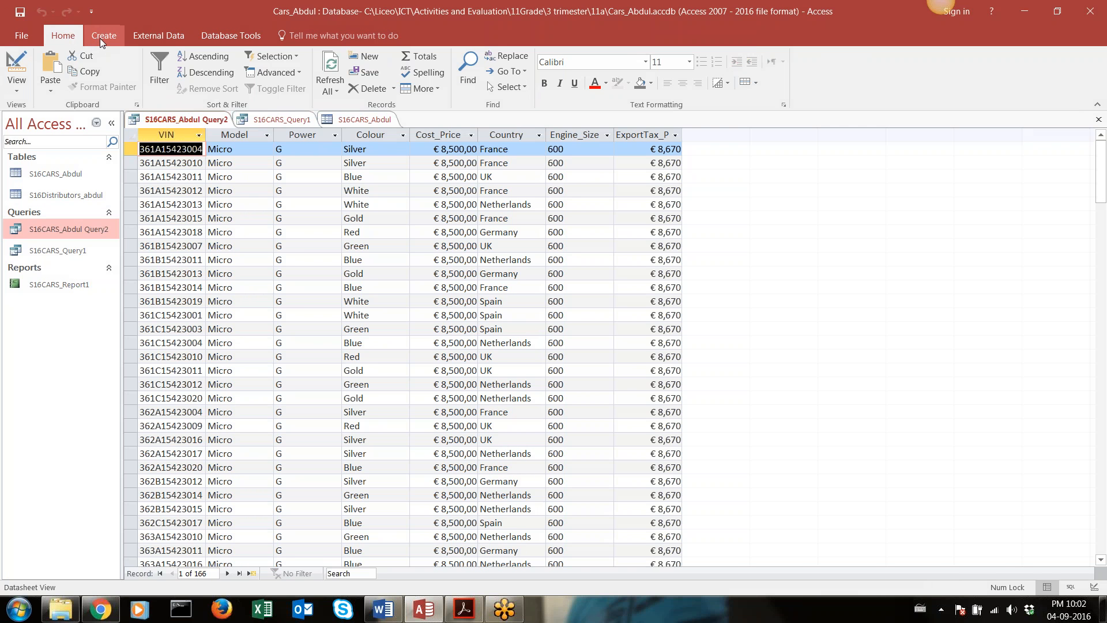
{"action": "left_click", "coordinate": [99, 37]}
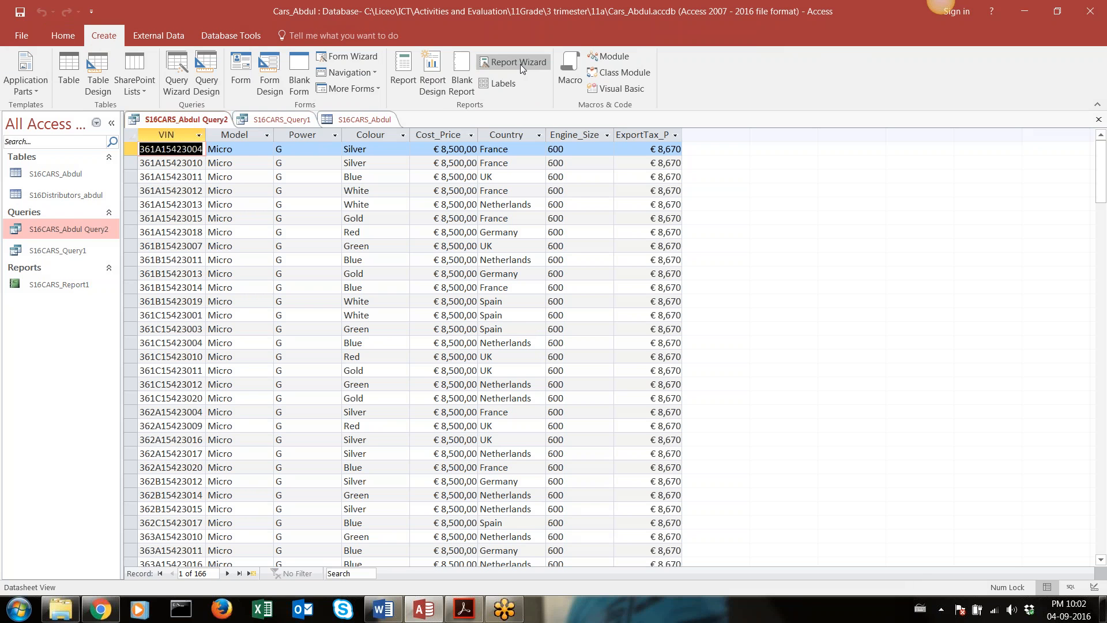
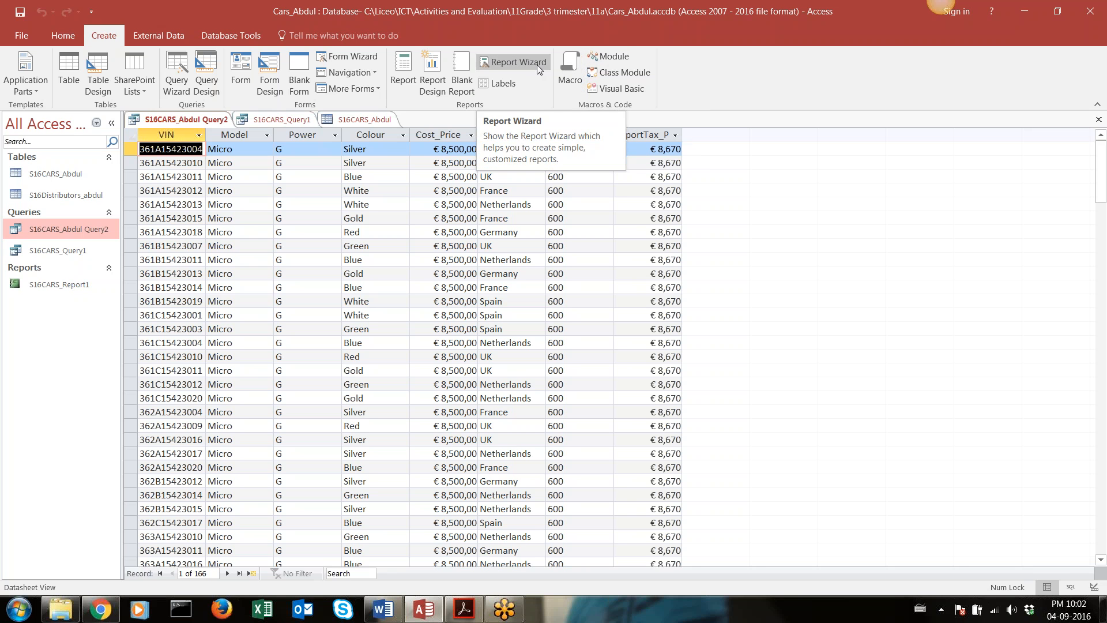
Open the Report Wizard, keep the export tax query as the source, and add all its fields to the report
{"action": "left_click", "coordinate": [500, 61]}
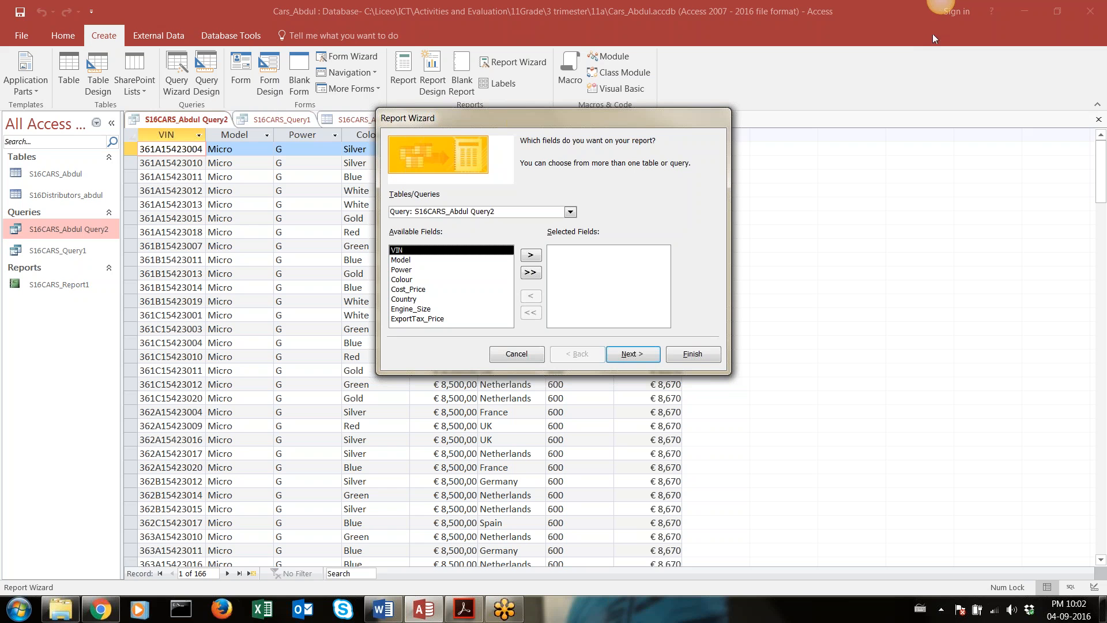
{"action": "left_click", "coordinate": [571, 211]}
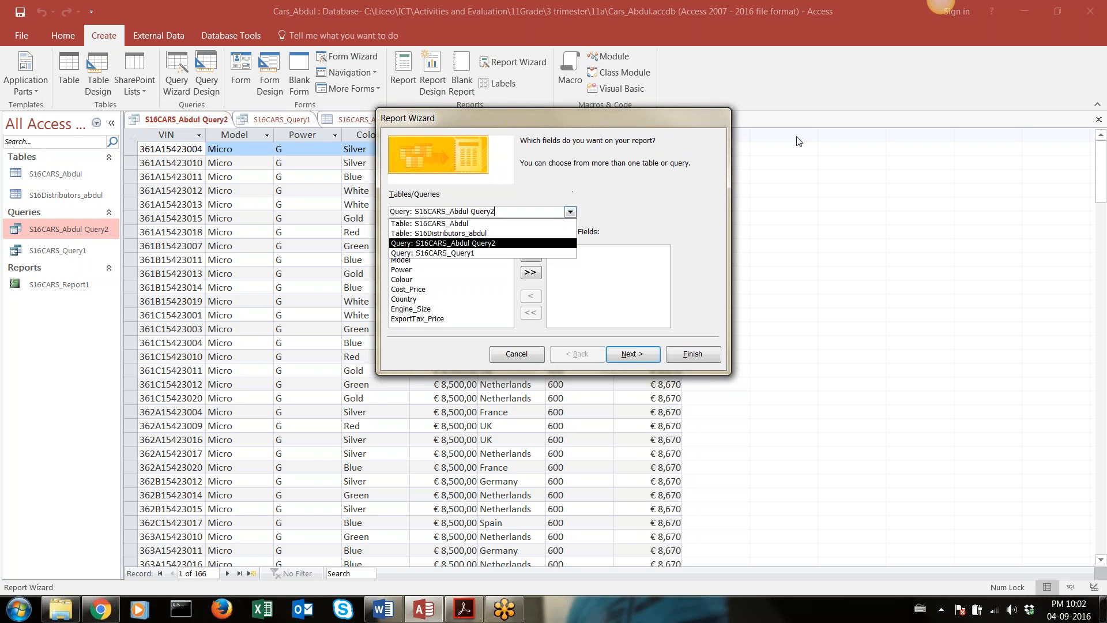
{"action": "left_click", "coordinate": [937, 37]}
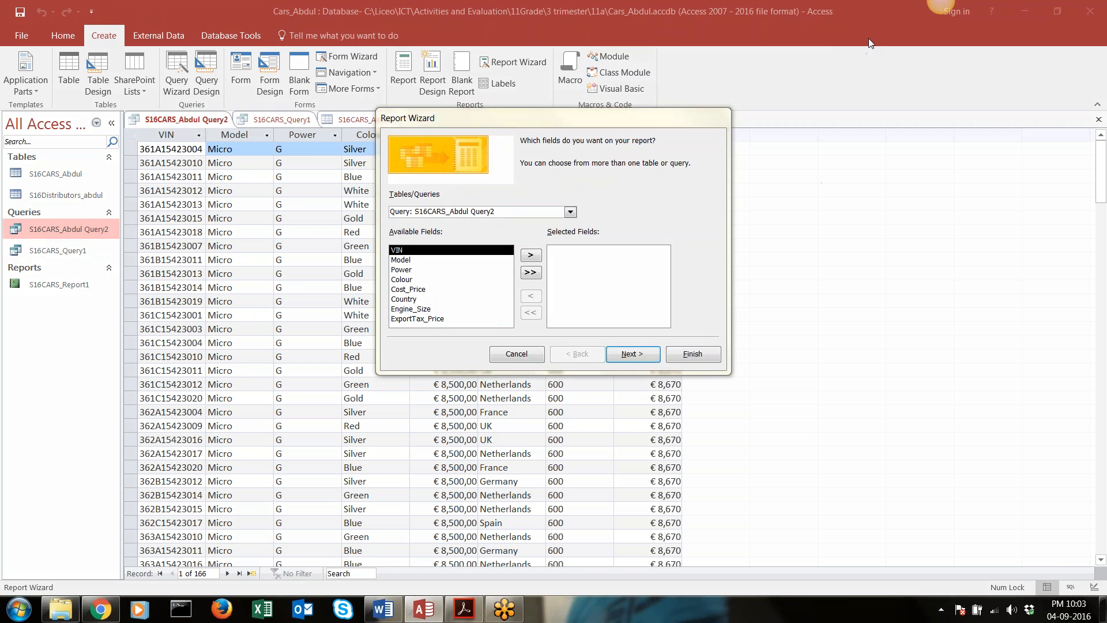
{"action": "left_click", "coordinate": [530, 274]}
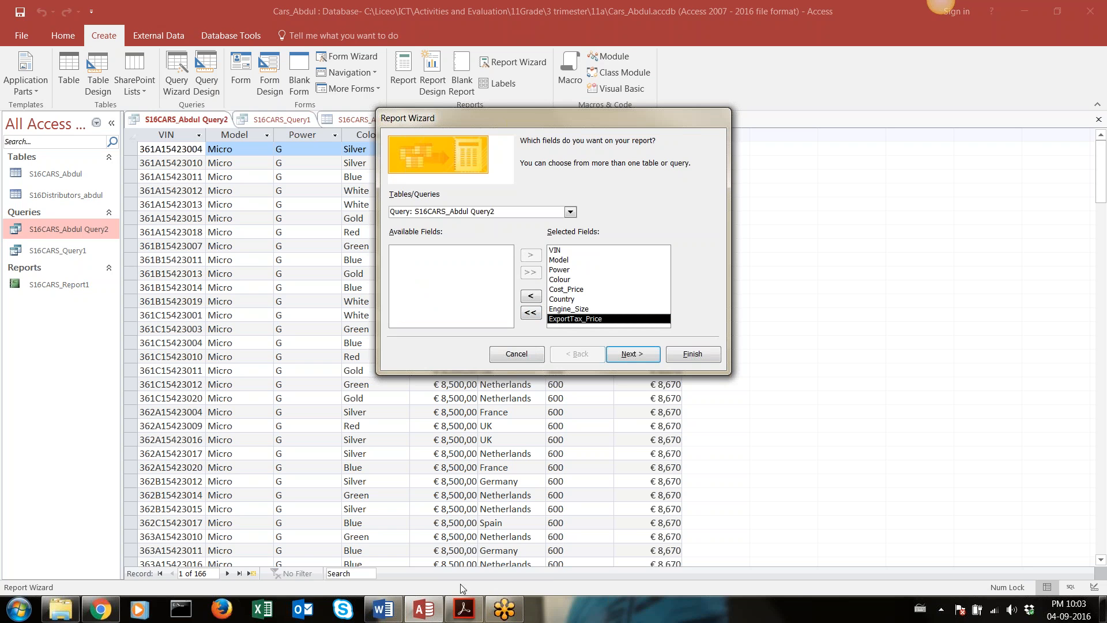
Switch to Acrobat Reader to check which fields the brief requires for Report 2, and return to Access
{"action": "mouse_move", "coordinate": [462, 616]}
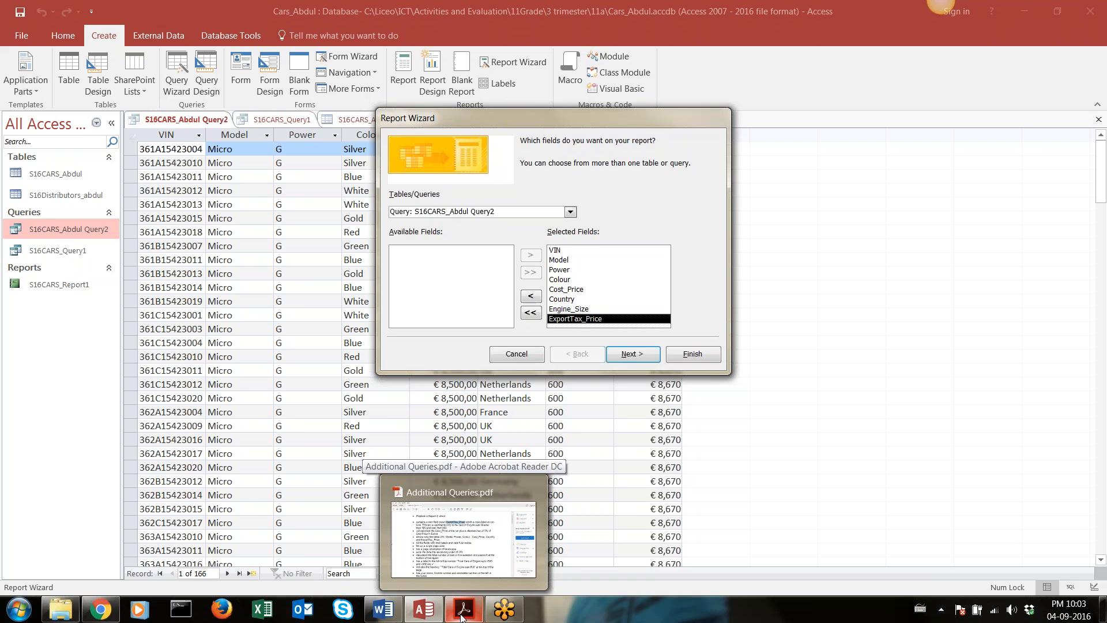
{"action": "left_click", "coordinate": [462, 616]}
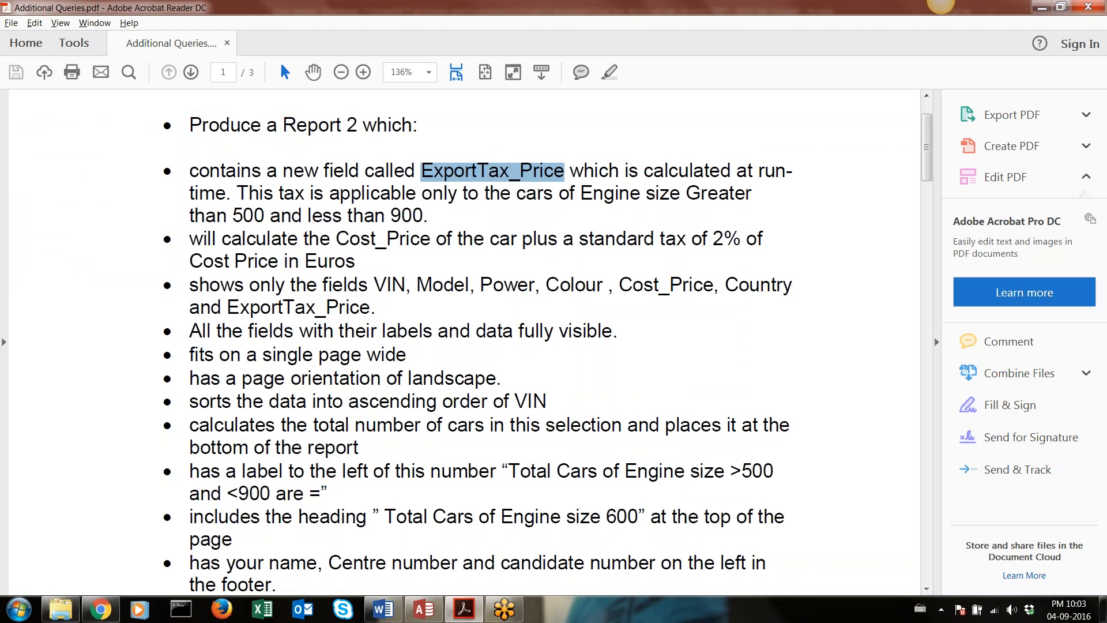
{"action": "left_click", "coordinate": [378, 283]}
{"action": "left_click_drag", "start_coordinate": [375, 284], "coordinate": [376, 307]}
{"action": "key", "text": "ctrl+c"}
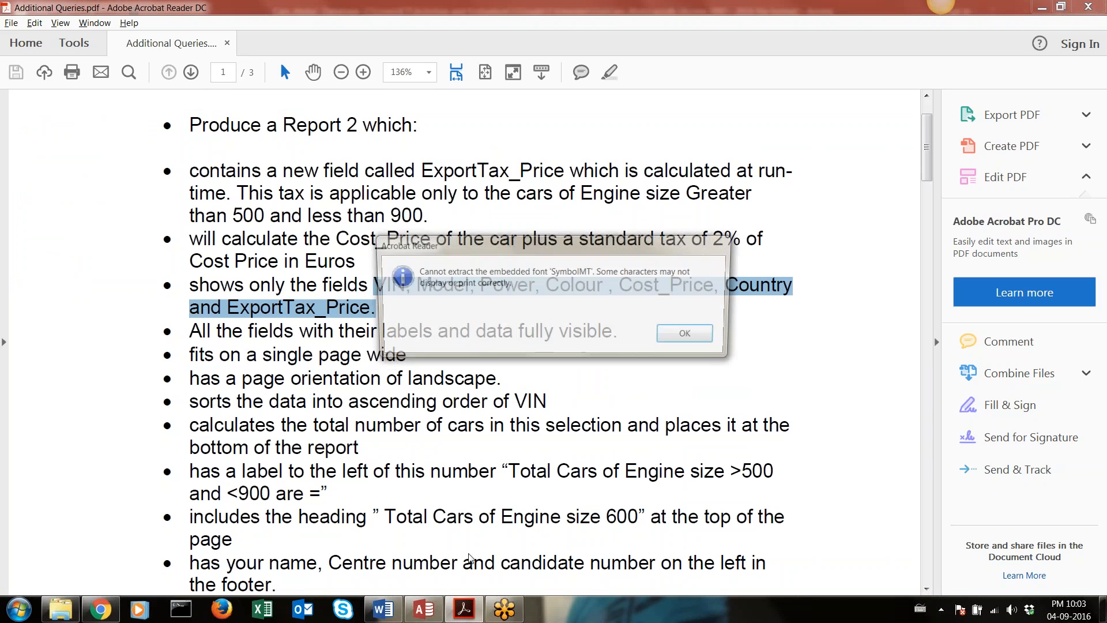
{"action": "left_click", "coordinate": [687, 336]}
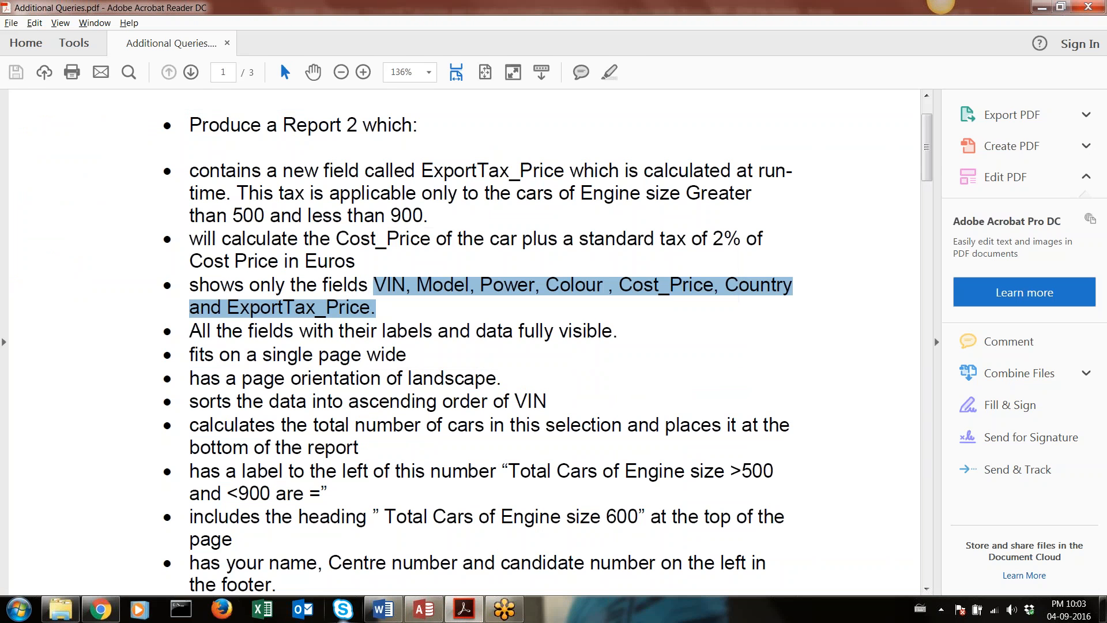
{"action": "left_click", "coordinate": [420, 615]}
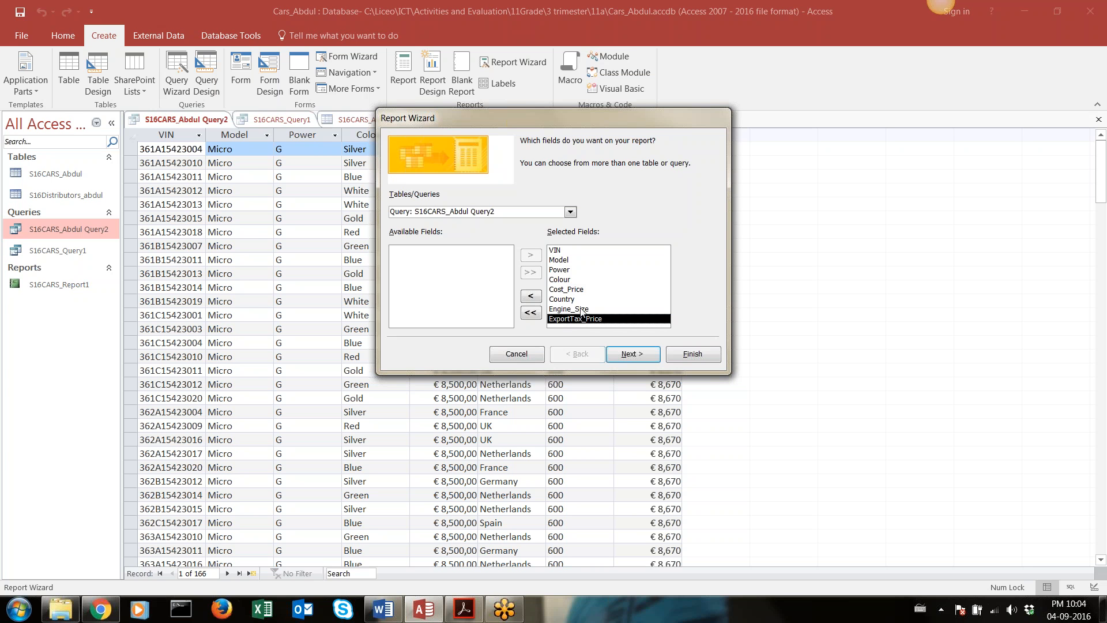
Accept the field selection, keep the default data view, and leave the report without grouping levels
{"action": "left_click", "coordinate": [621, 358]}
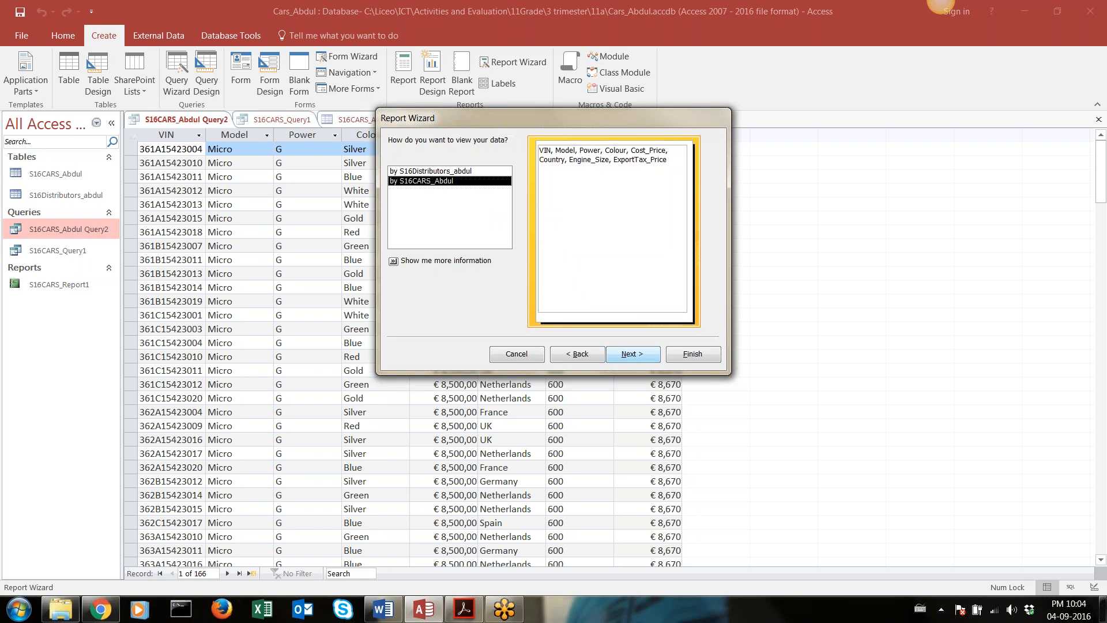
{"action": "left_click", "coordinate": [620, 358]}
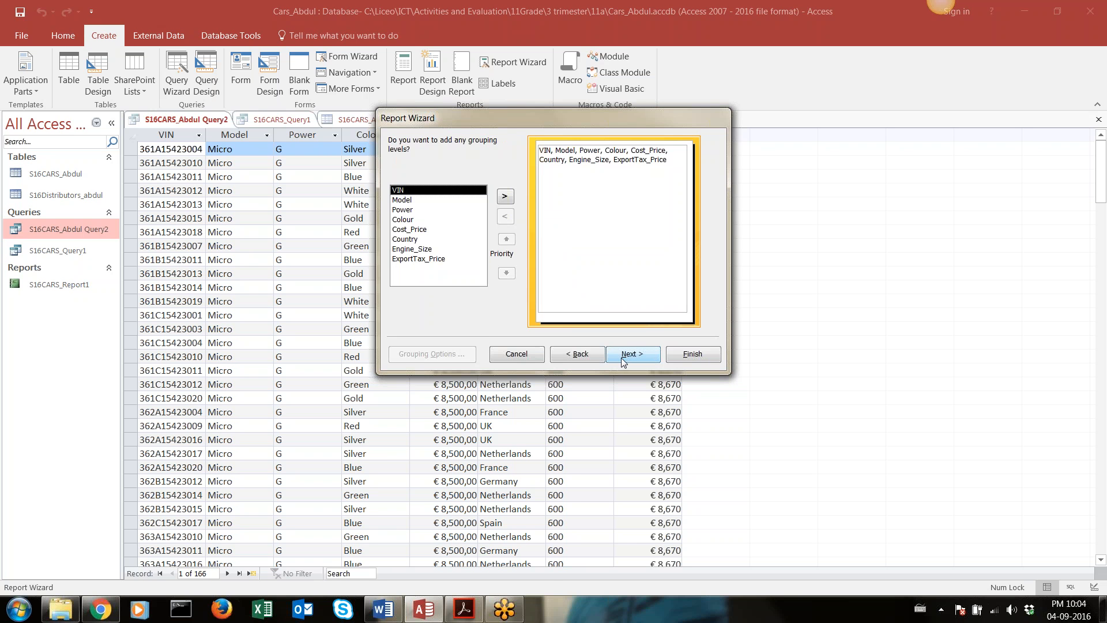
{"action": "left_click", "coordinate": [621, 358]}
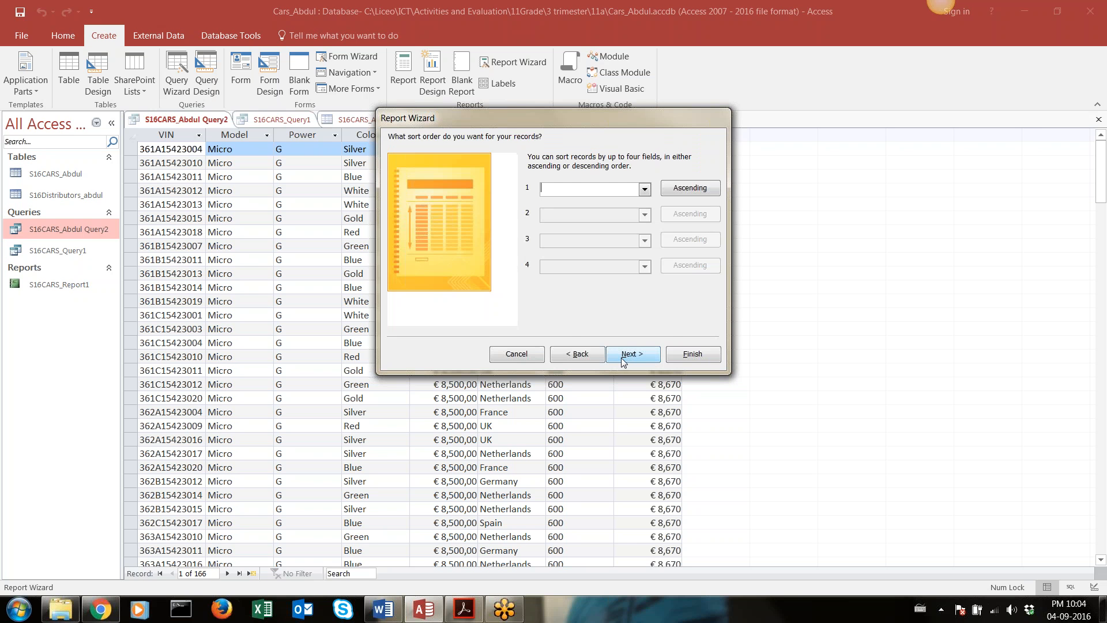
Check the sorting requirement in the Acrobat Reader brief and sort the report by VIN in ascending order
{"action": "left_click", "coordinate": [470, 616]}
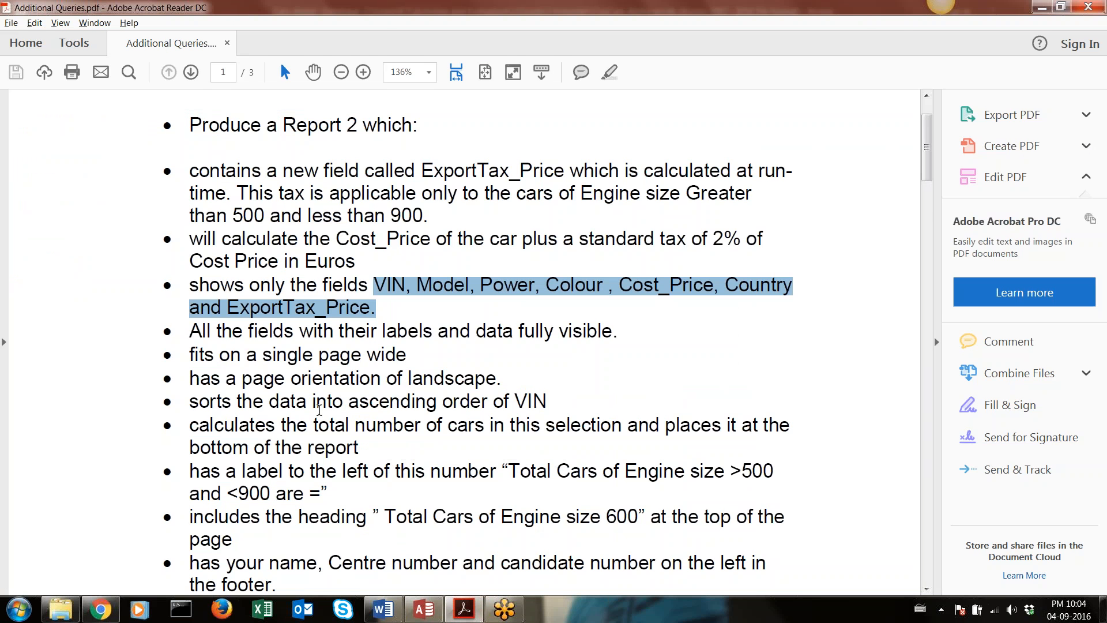
{"action": "left_click_drag", "start_coordinate": [319, 410], "coordinate": [545, 407]}
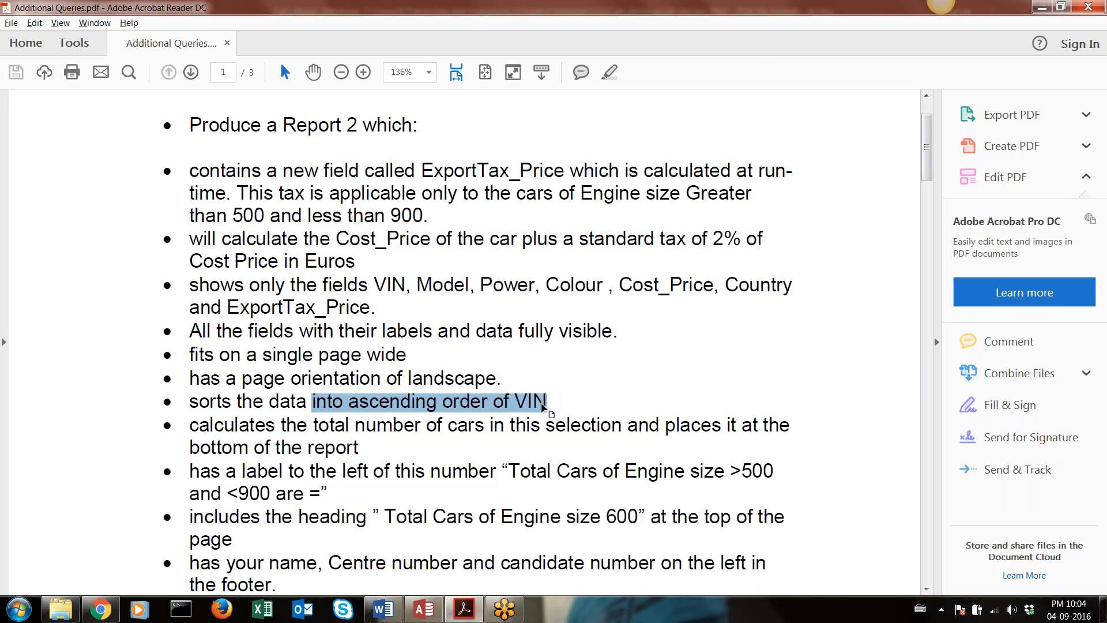
{"action": "left_click", "coordinate": [424, 609]}
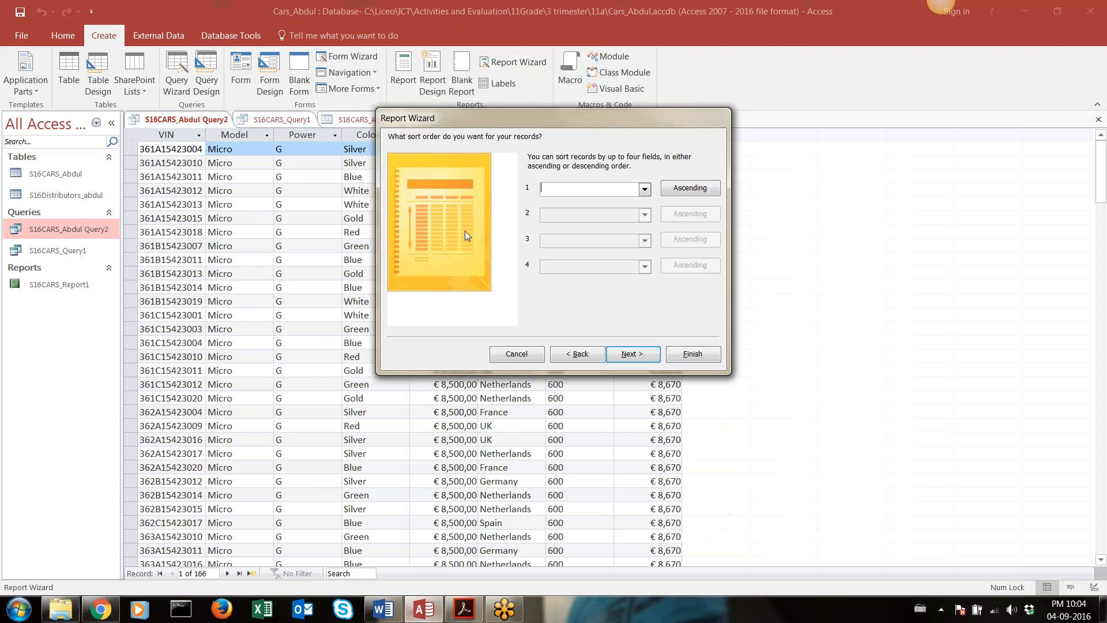
{"action": "left_click", "coordinate": [645, 191]}
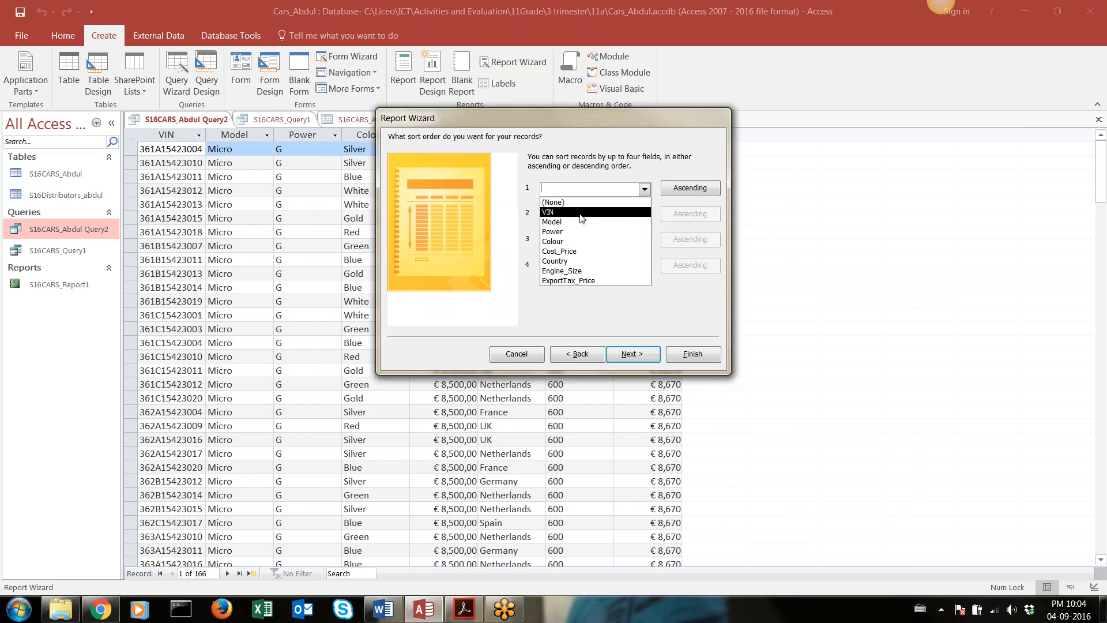
{"action": "left_click", "coordinate": [580, 214]}
{"action": "left_click", "coordinate": [669, 191]}
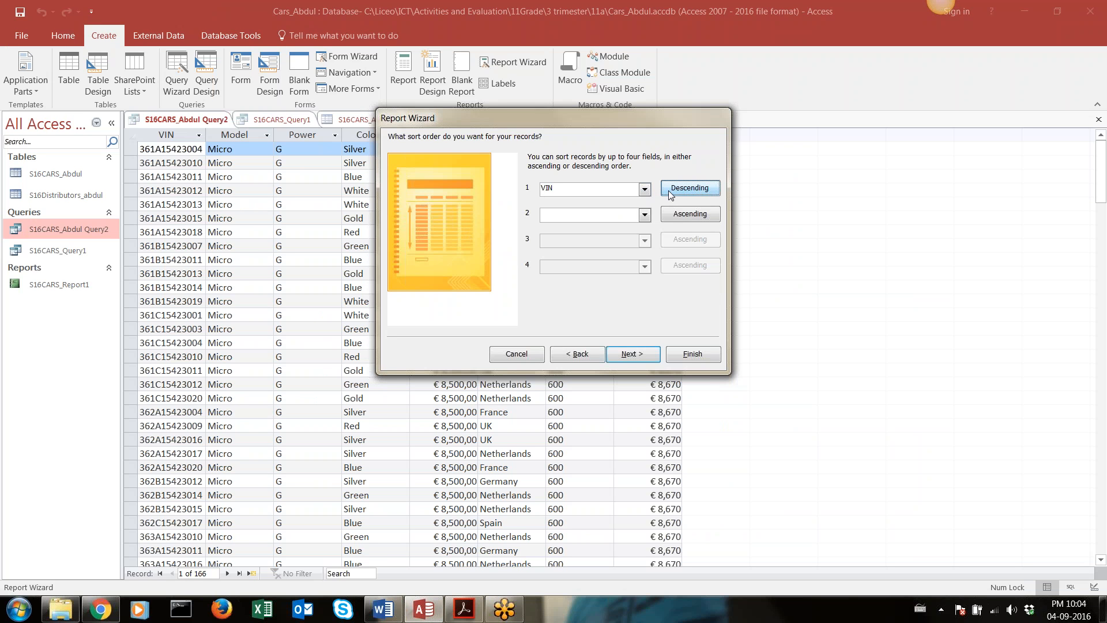
{"action": "left_click", "coordinate": [669, 191]}
{"action": "left_click", "coordinate": [631, 352]}
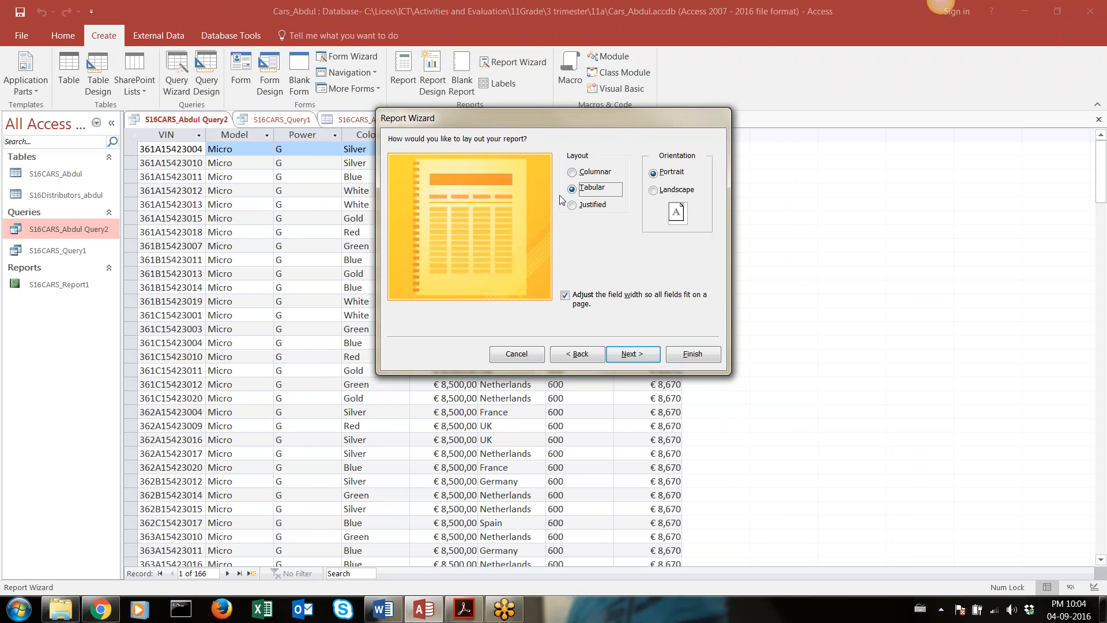
Compare the Columnar and Justified layouts, choose Tabular, and set the report's orientation to Landscape
{"action": "left_click", "coordinate": [583, 175]}
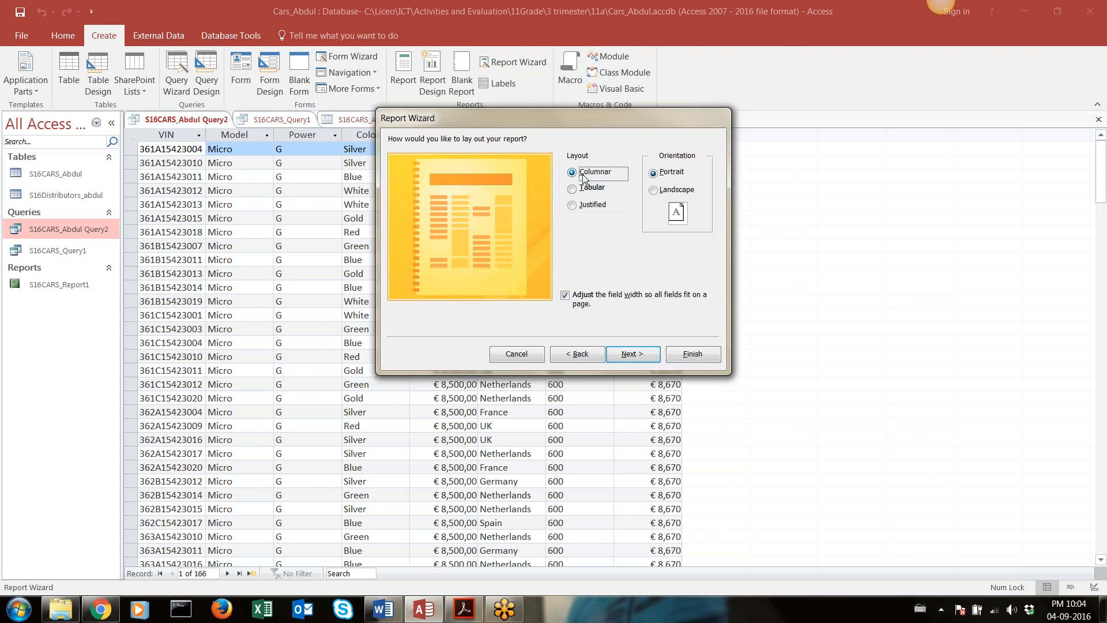
{"action": "left_click", "coordinate": [588, 207]}
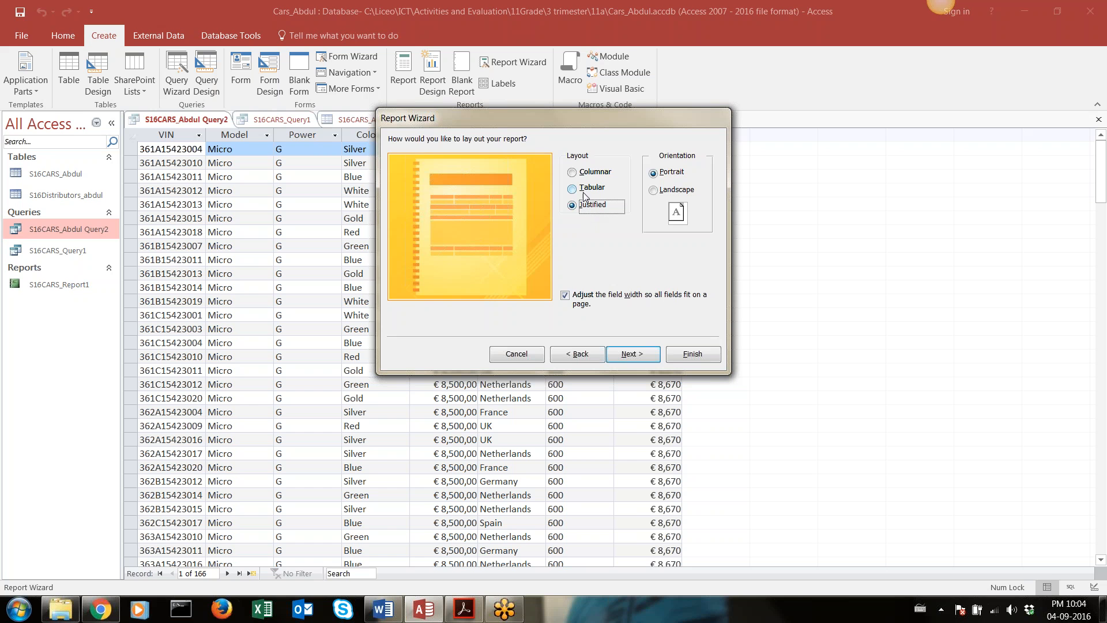
{"action": "left_click", "coordinate": [585, 195]}
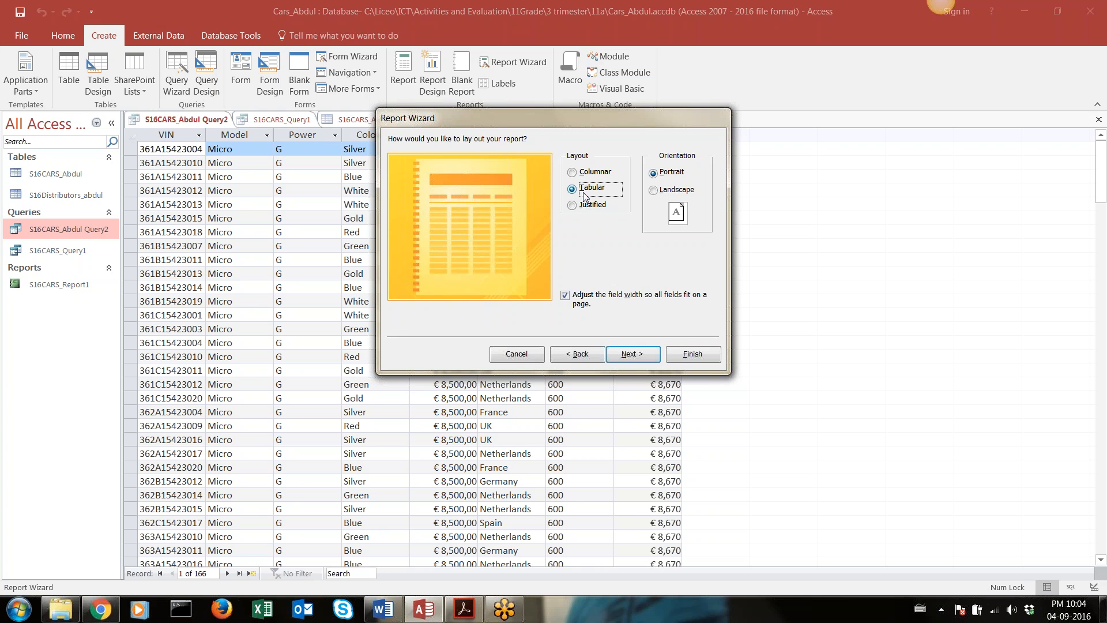
{"action": "left_click", "coordinate": [654, 191]}
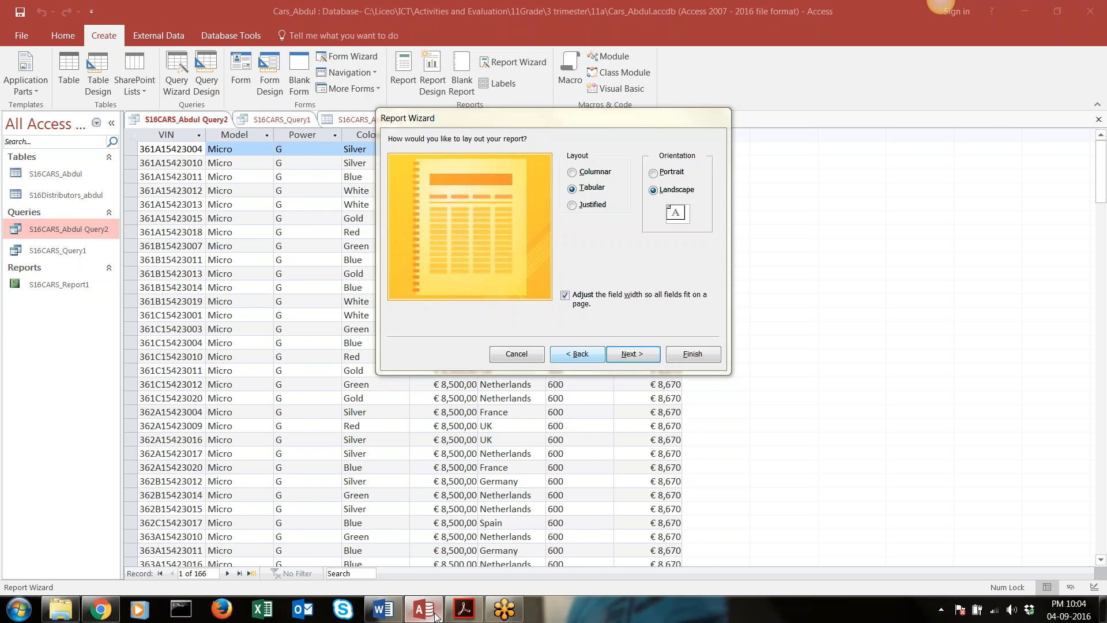
Check the page orientation and single-page width requirements in the Acrobat Reader brief, and return to Access
{"action": "left_click", "coordinate": [461, 612]}
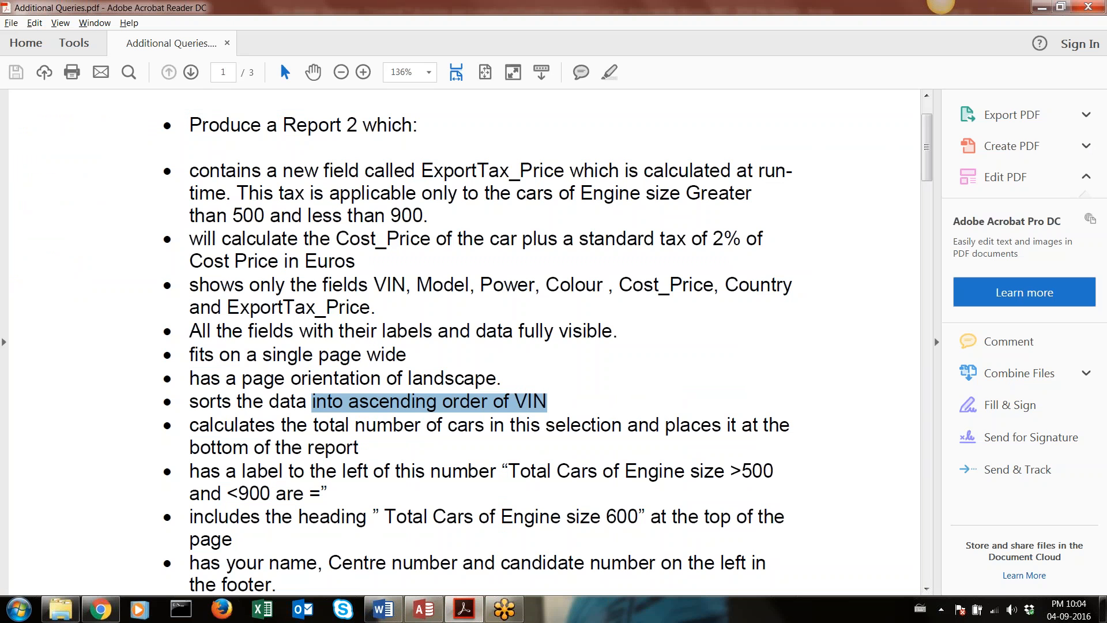
{"action": "left_click_drag", "start_coordinate": [410, 379], "coordinate": [497, 379]}
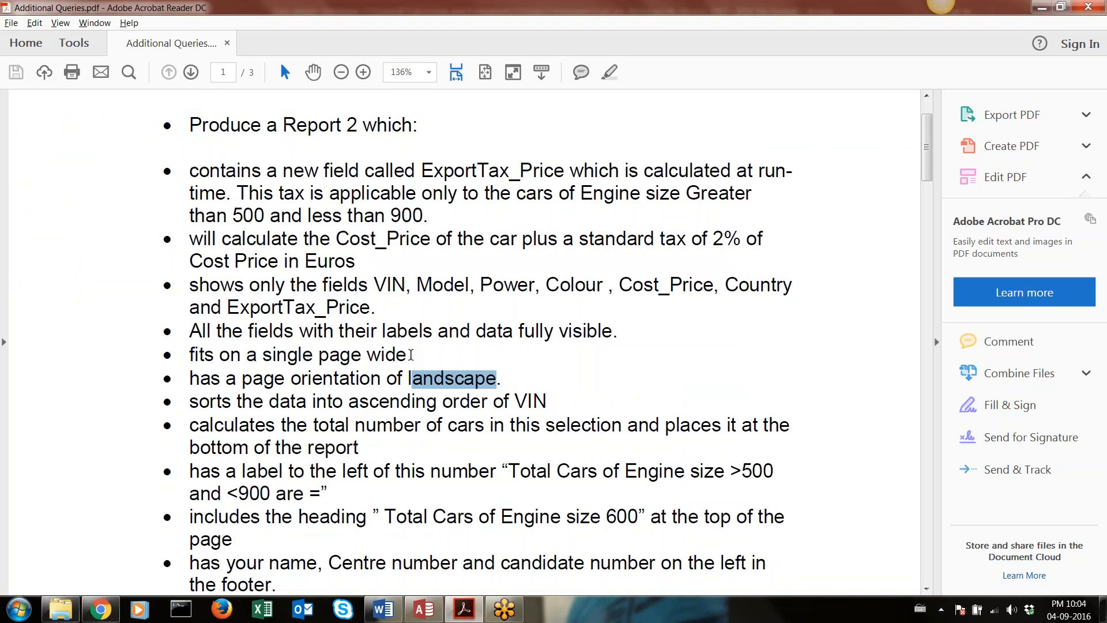
{"action": "left_click_drag", "start_coordinate": [411, 354], "coordinate": [187, 360]}
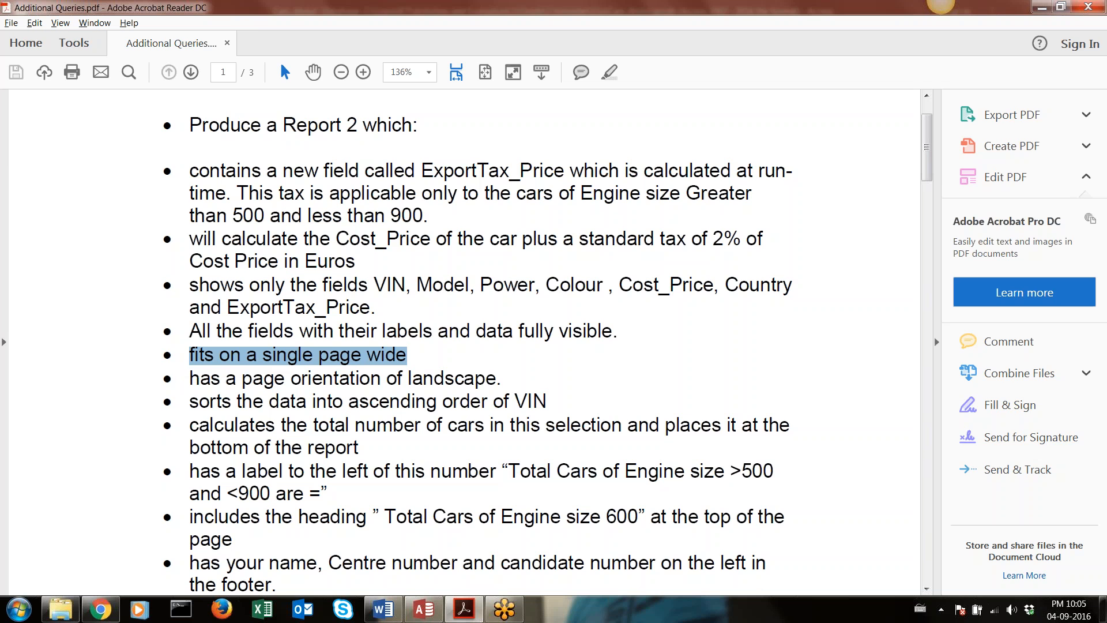
{"action": "left_click", "coordinate": [411, 612]}
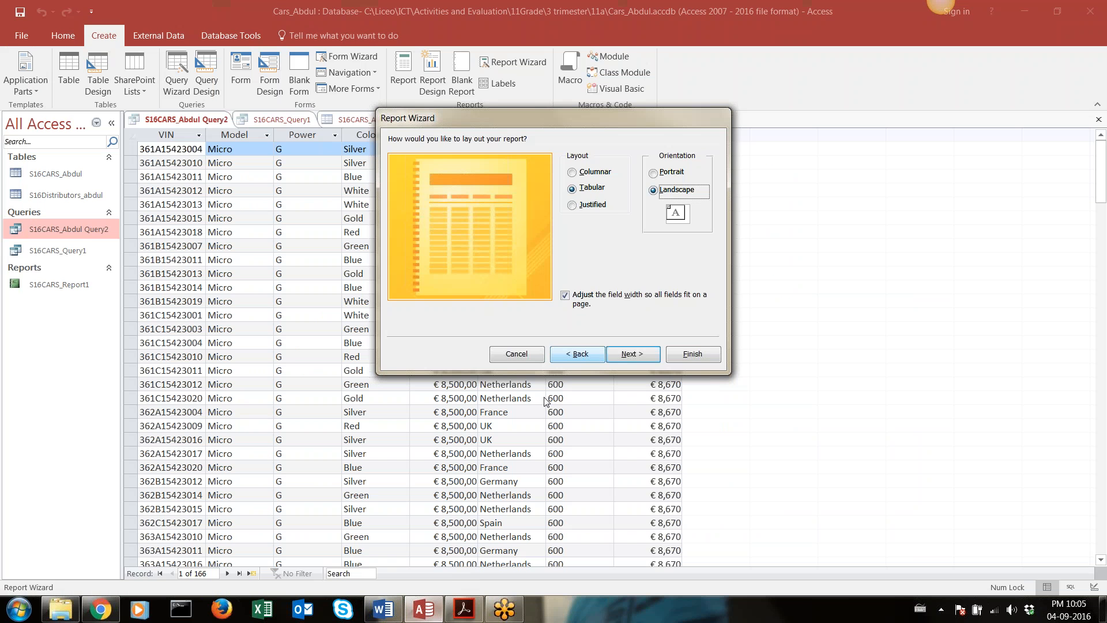
Title the report S16CARS_Report2, finish the wizard, and check the ExportTax_Price column and whole page in the preview
{"action": "left_click", "coordinate": [622, 356]}
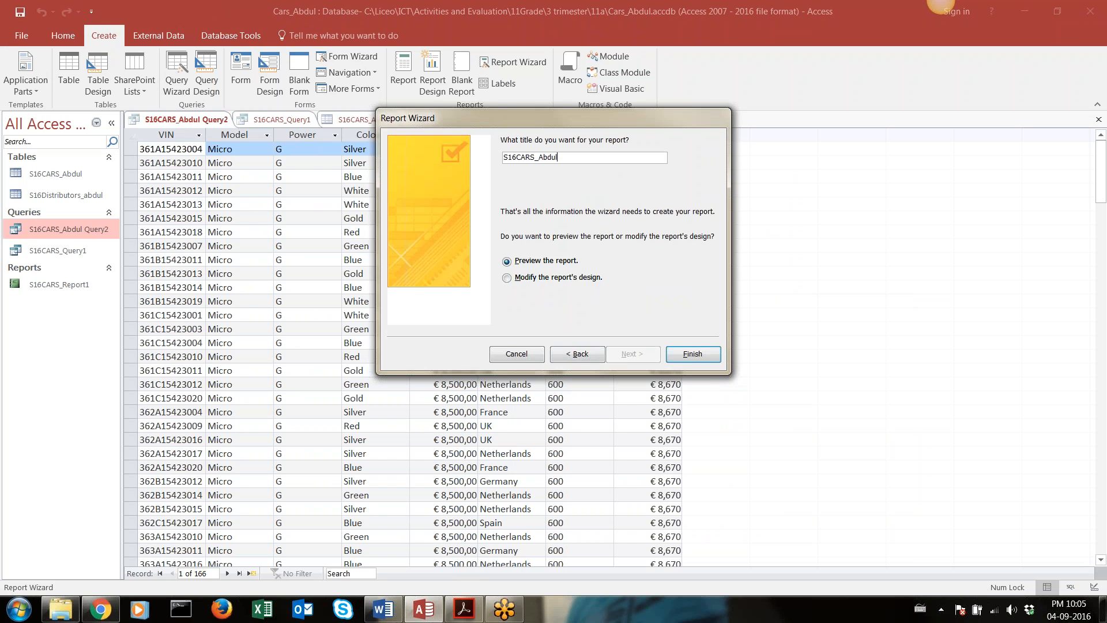
{"action": "key", "text": "BackSpace"}
{"action": "key", "text": "BackSpace"}
{"action": "key", "text": "BackSpace"}
{"action": "key", "text": "BackSpace"}
{"action": "type", "text": "Reort2p"}
{"action": "left_click", "coordinate": [692, 353]}
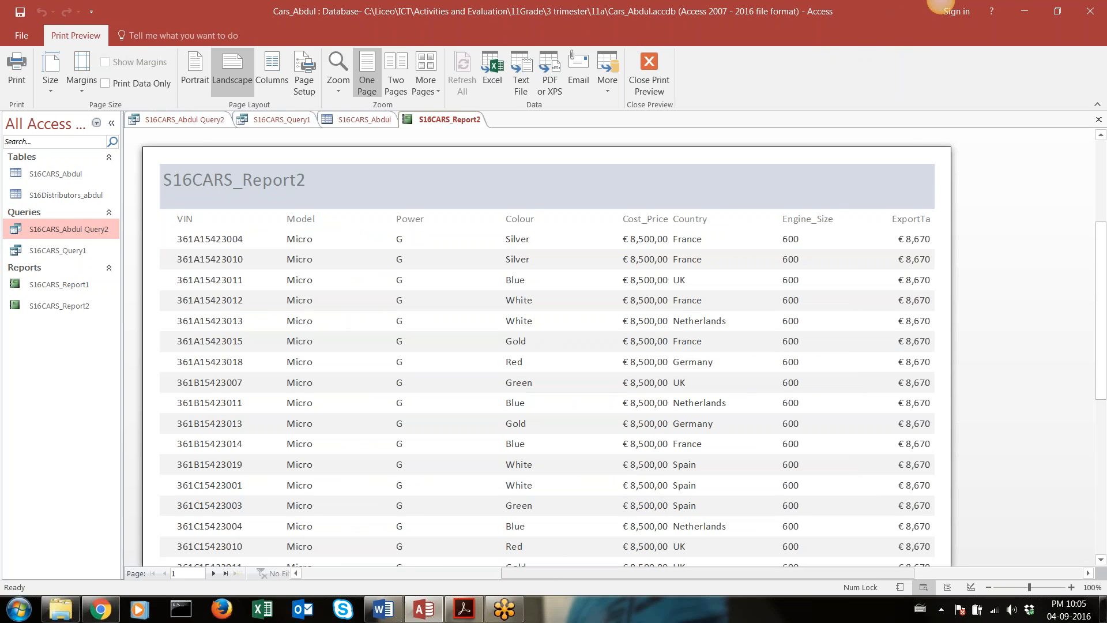
{"action": "left_click_drag", "start_coordinate": [555, 576], "coordinate": [686, 573]}
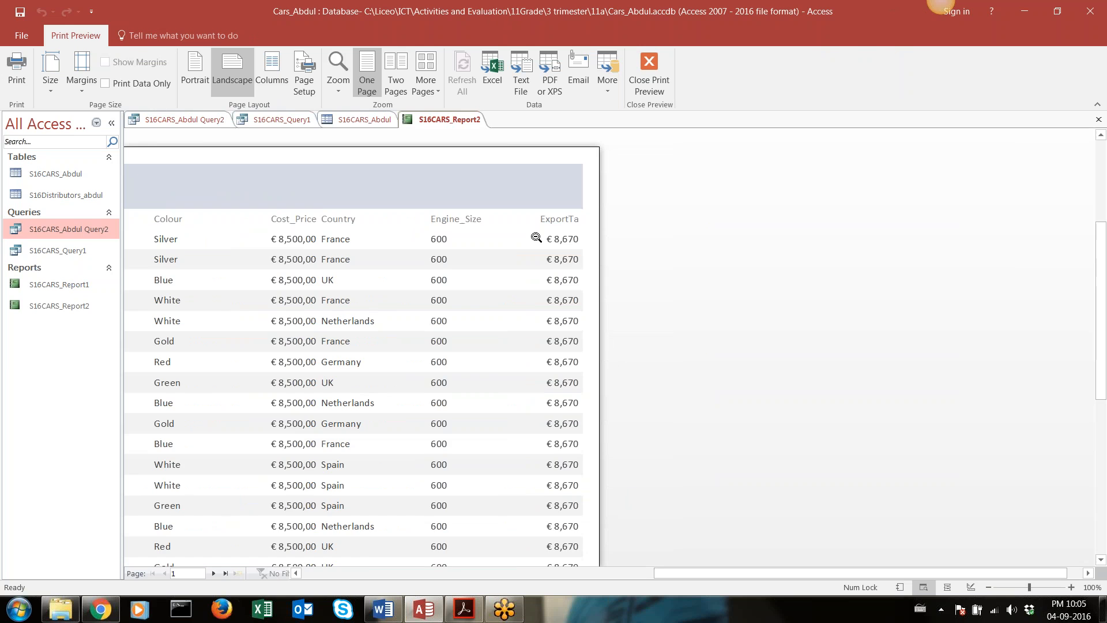
{"action": "left_click", "coordinate": [555, 220]}
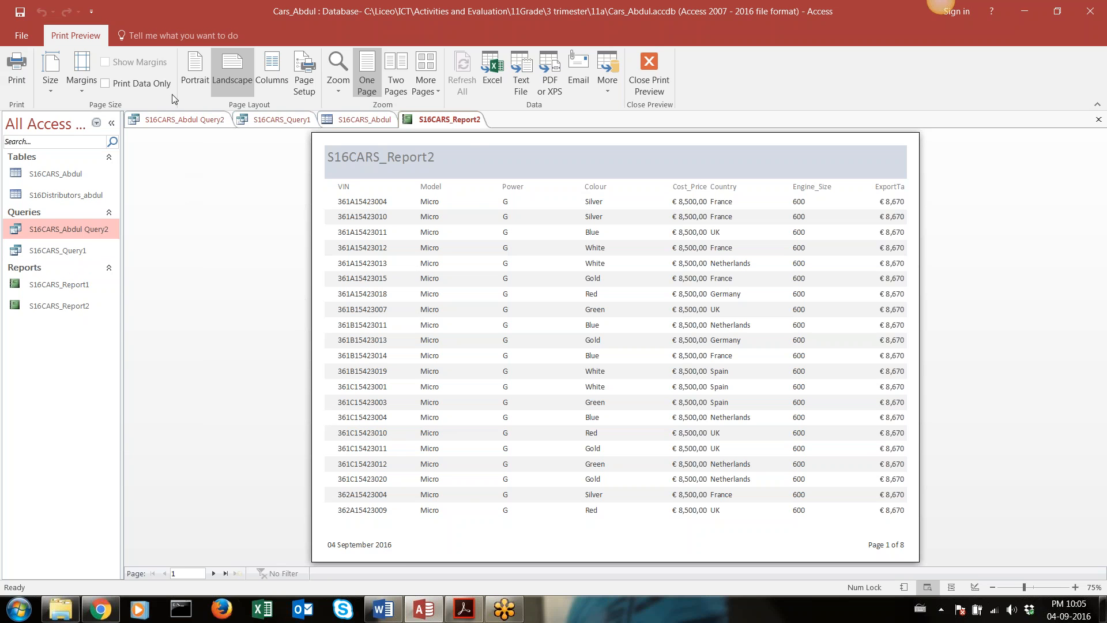
Try portrait orientation in the report preview, look through to the last page, and switch back to landscape
{"action": "left_click", "coordinate": [199, 78]}
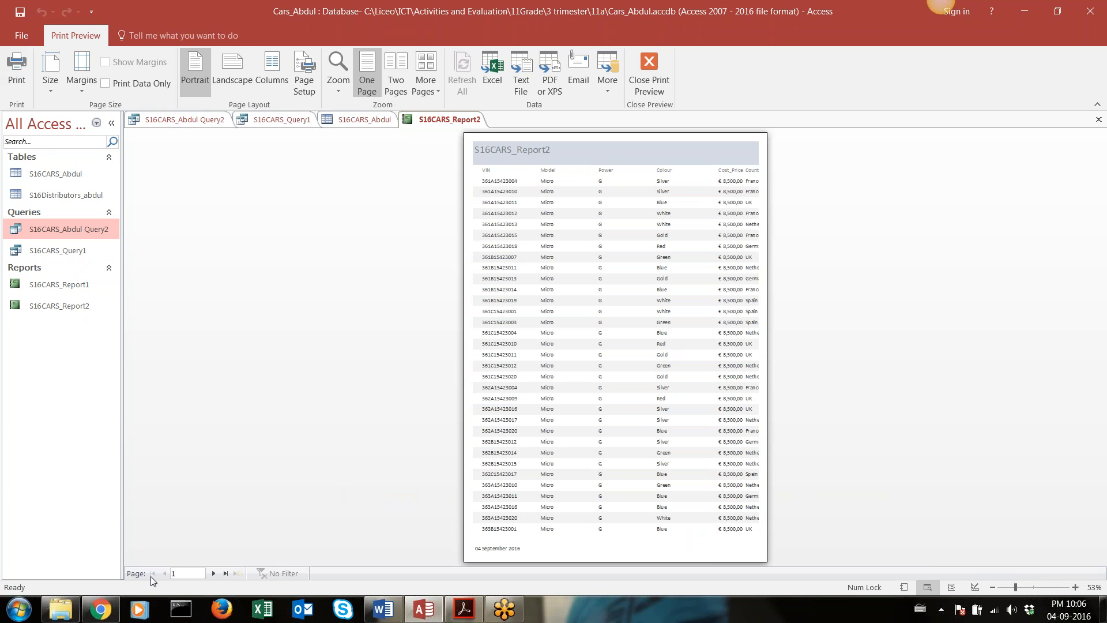
{"action": "left_click", "coordinate": [213, 573]}
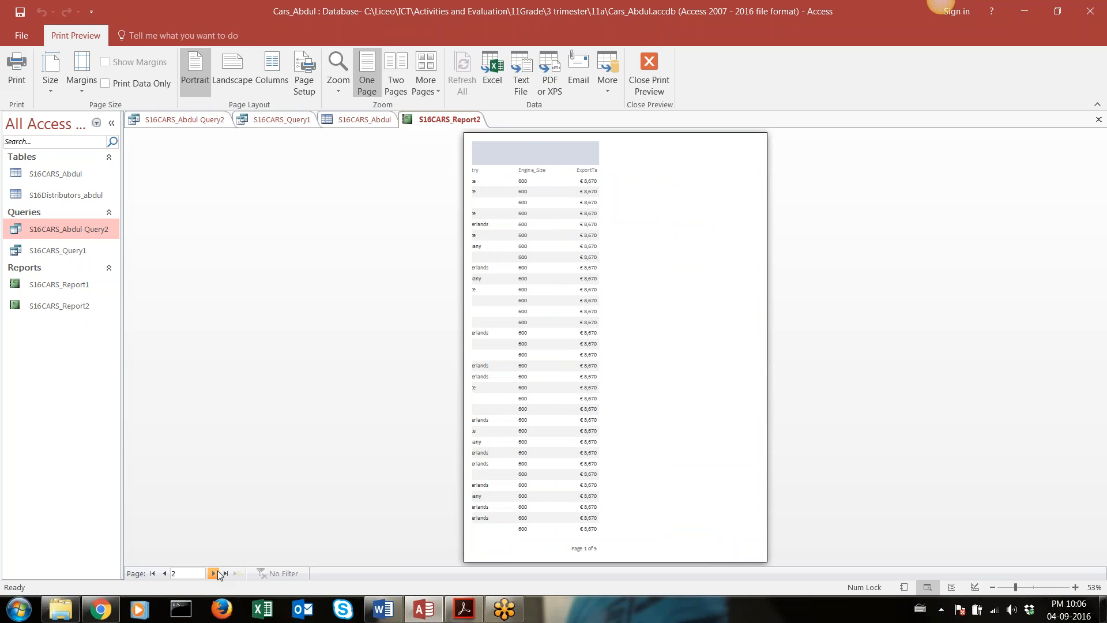
{"action": "left_click", "coordinate": [213, 573]}
{"action": "left_click", "coordinate": [213, 573]}
{"action": "left_click", "coordinate": [214, 573]}
{"action": "left_click", "coordinate": [213, 573]}
{"action": "left_click", "coordinate": [213, 573]}
{"action": "left_click", "coordinate": [214, 573]}
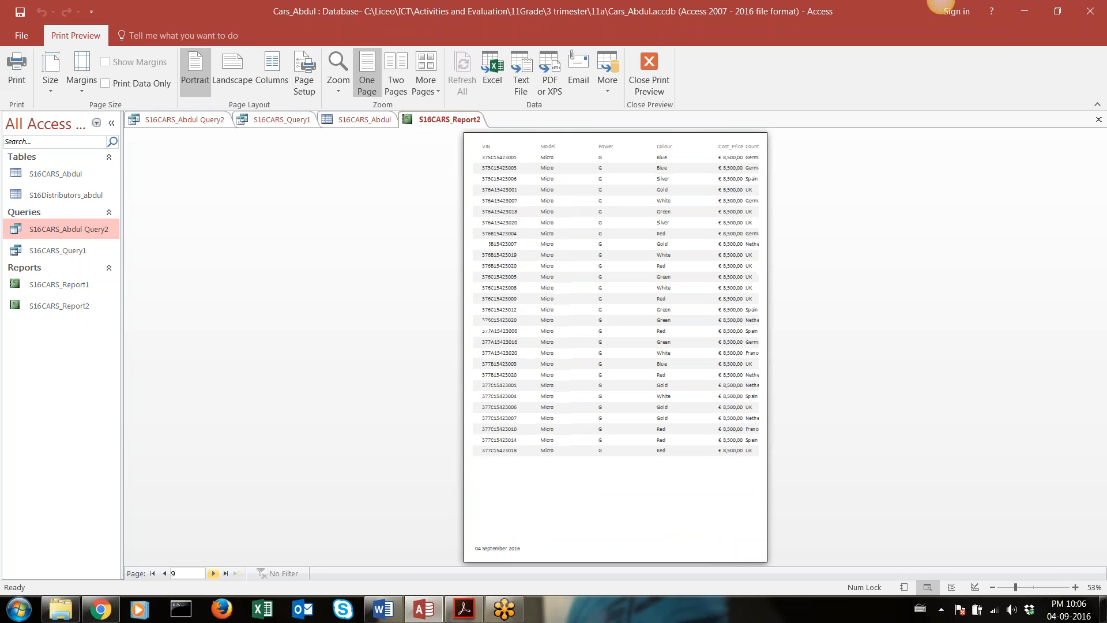
{"action": "left_click", "coordinate": [213, 573]}
{"action": "left_click", "coordinate": [214, 573]}
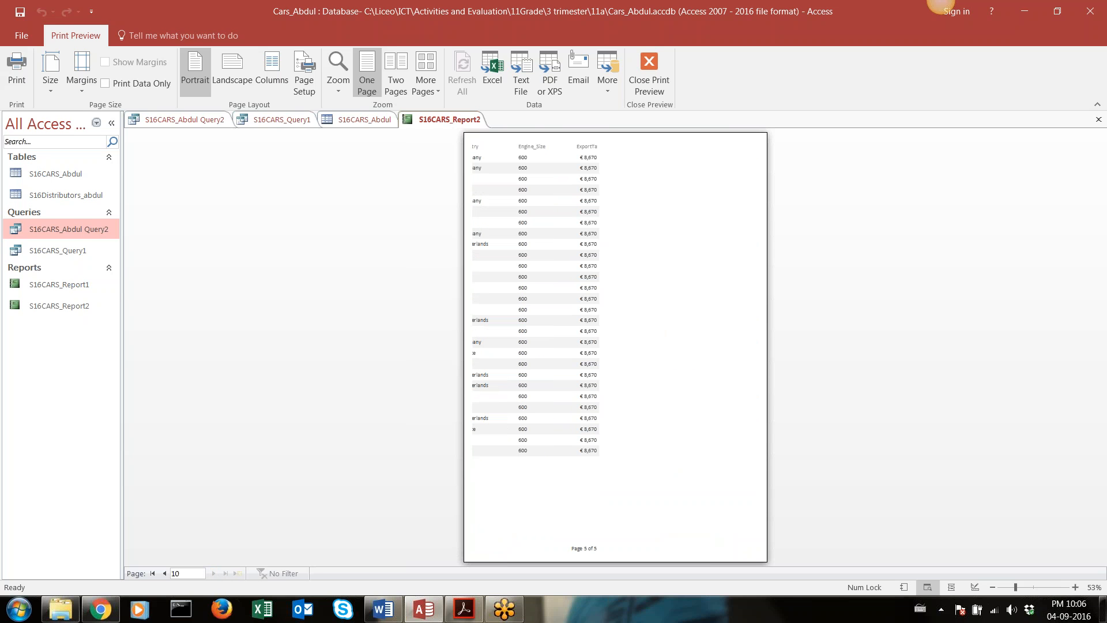
{"action": "left_click", "coordinate": [234, 69]}
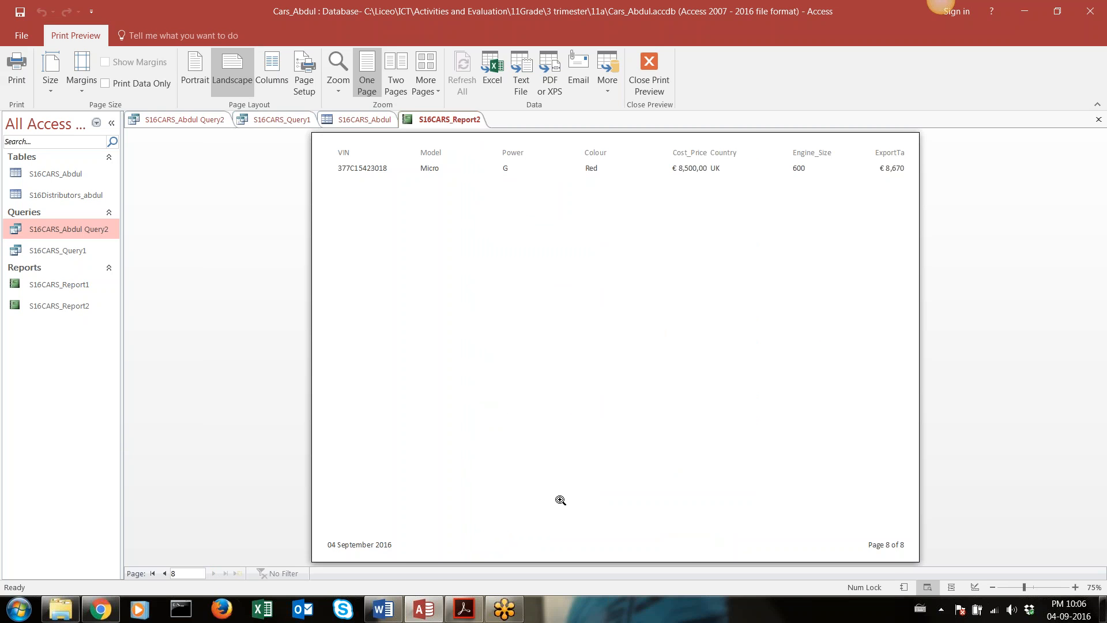
Go back to the first page of the report preview and close Print Preview to open Design View
{"action": "left_click", "coordinate": [164, 573]}
{"action": "left_click", "coordinate": [164, 574]}
{"action": "left_click", "coordinate": [165, 574]}
{"action": "left_click", "coordinate": [164, 574]}
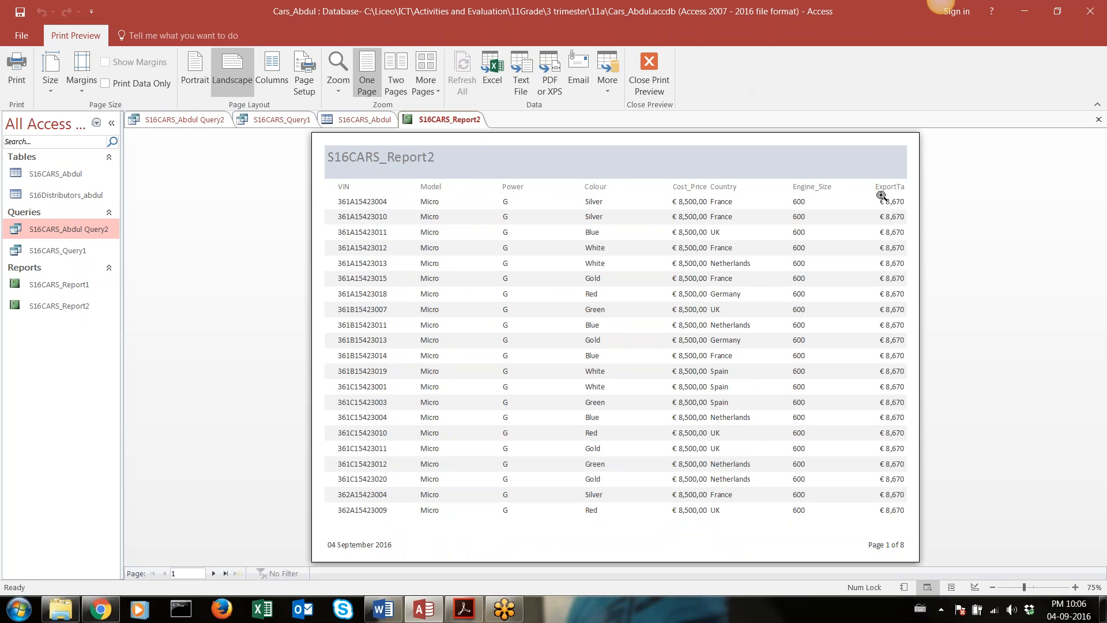
{"action": "left_click", "coordinate": [650, 75]}
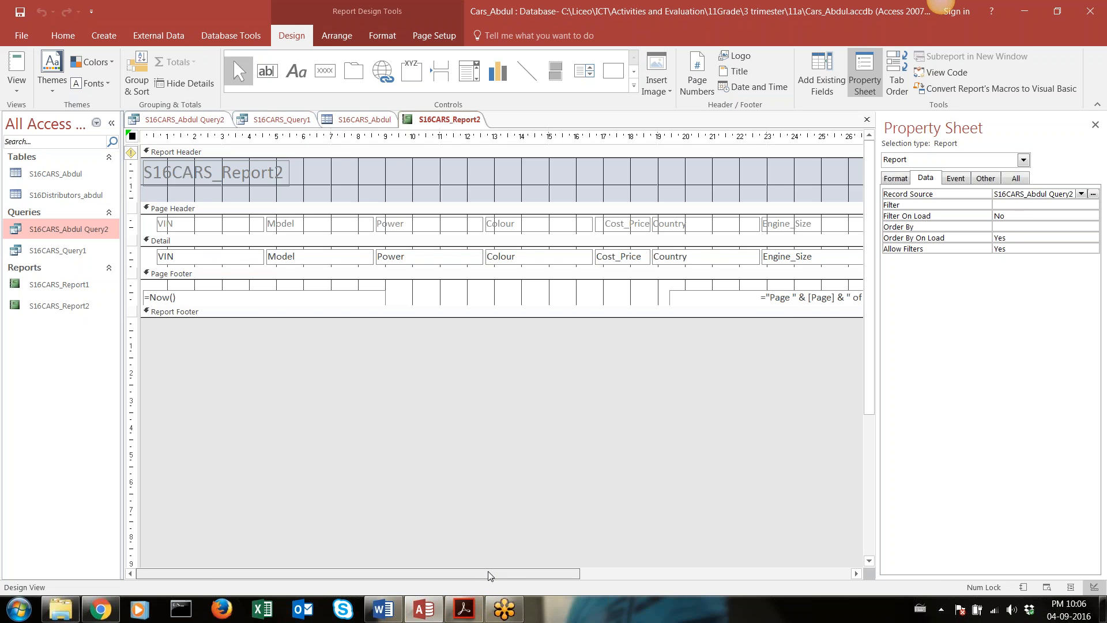
Narrow the Engine_Size label in the Page Header so that it just fits its text
{"action": "left_click_drag", "start_coordinate": [488, 574], "coordinate": [692, 574]}
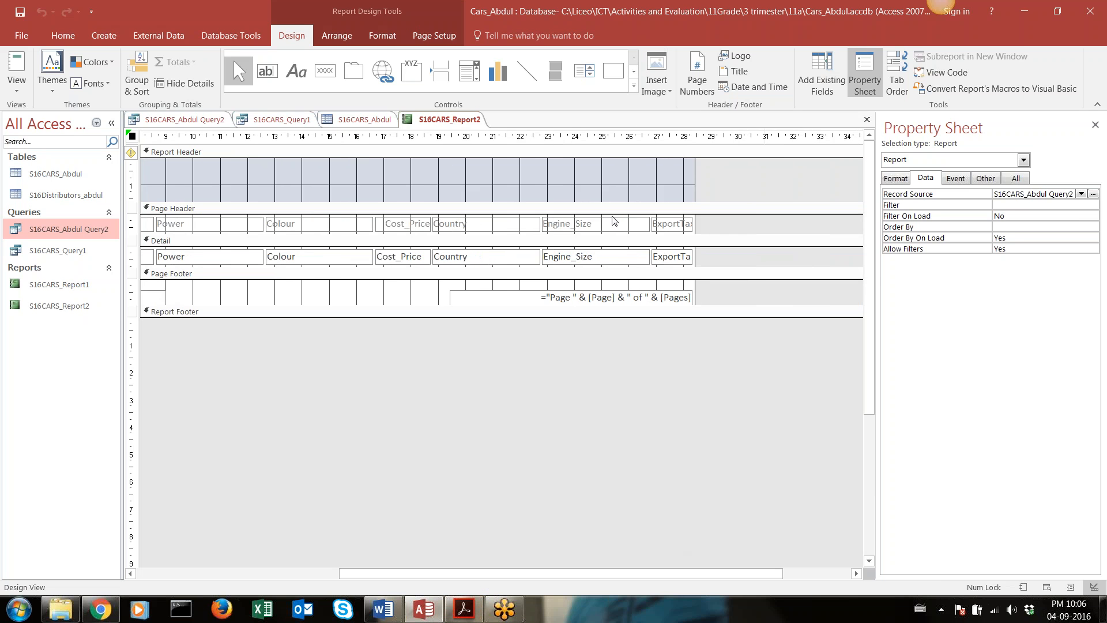
{"action": "left_click", "coordinate": [614, 221]}
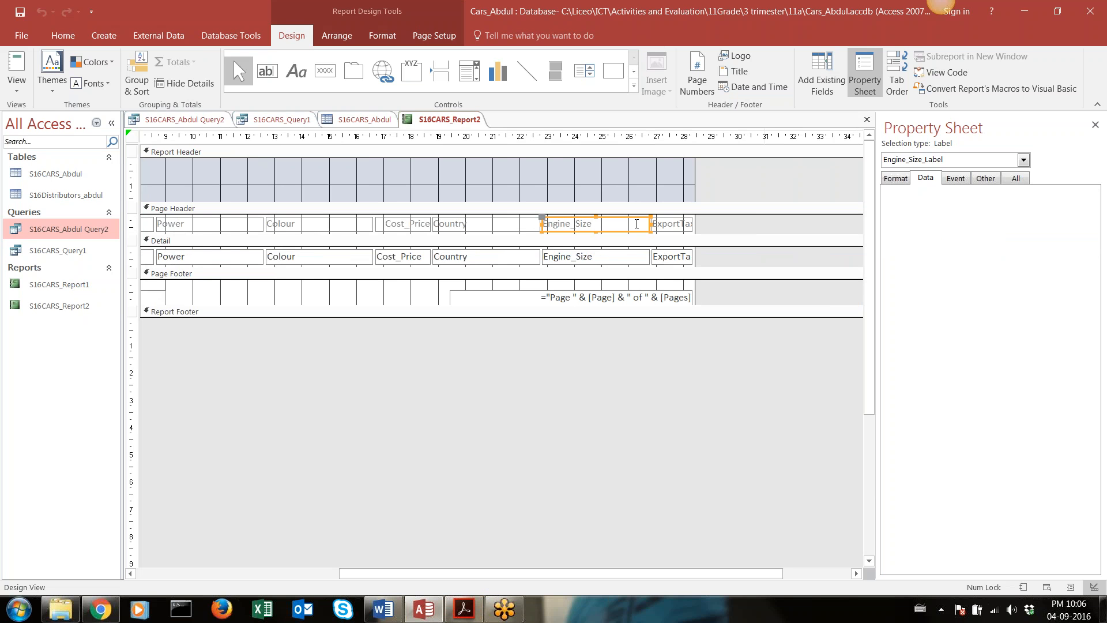
{"action": "left_click_drag", "start_coordinate": [651, 224], "coordinate": [602, 223]}
{"action": "left_click", "coordinate": [576, 261]}
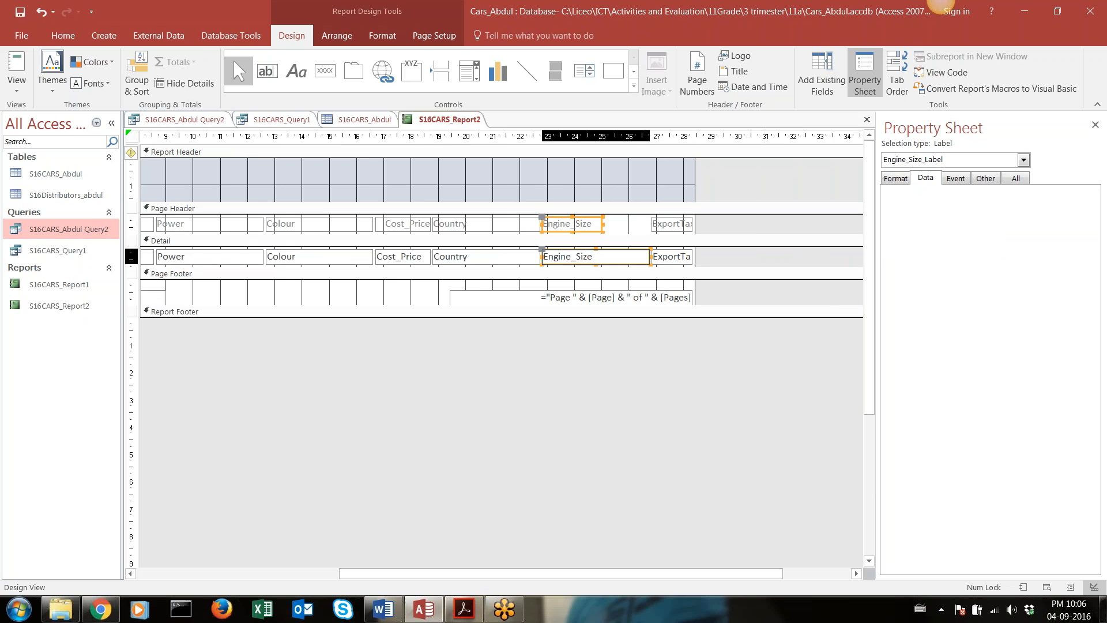
{"action": "left_click", "coordinate": [576, 231]}
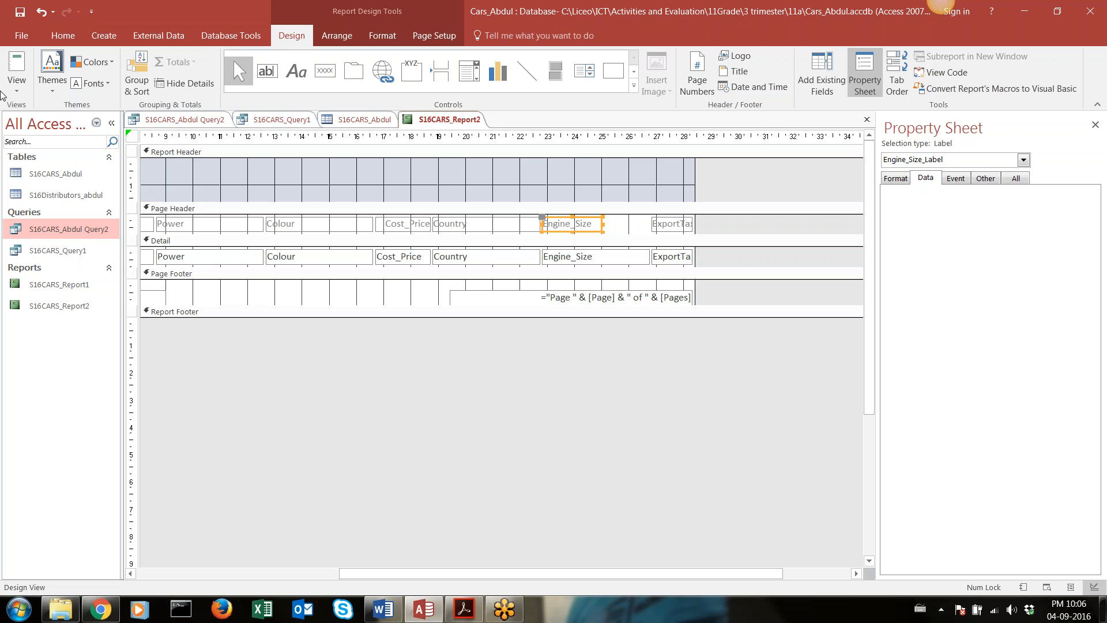
Check the report in Report View and Layout View, and return to Design View
{"action": "left_click", "coordinate": [19, 83]}
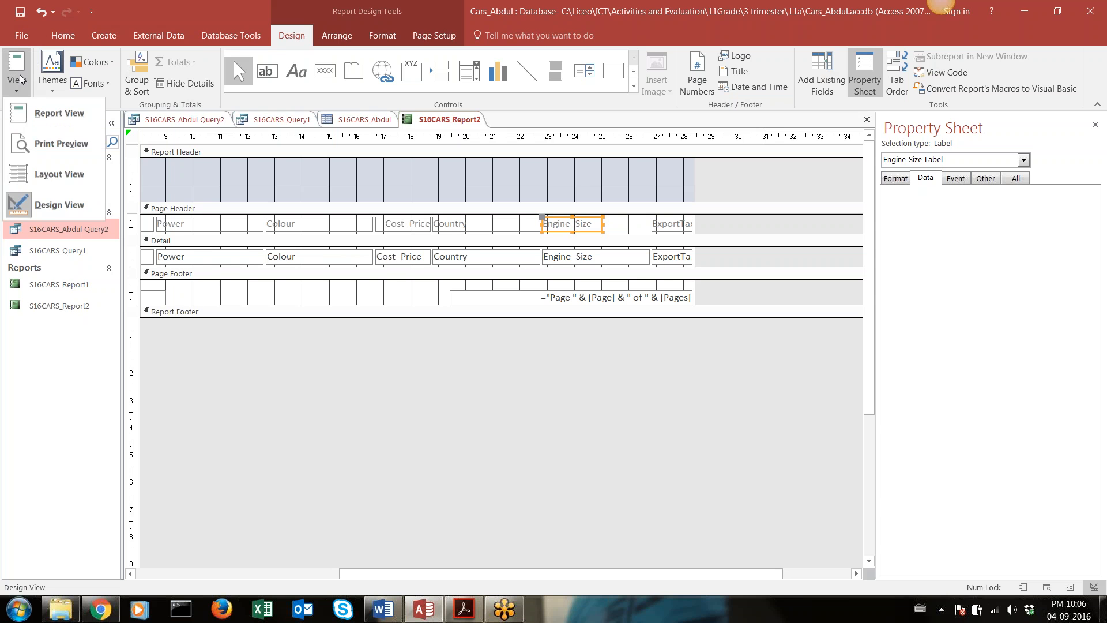
{"action": "left_click", "coordinate": [20, 72]}
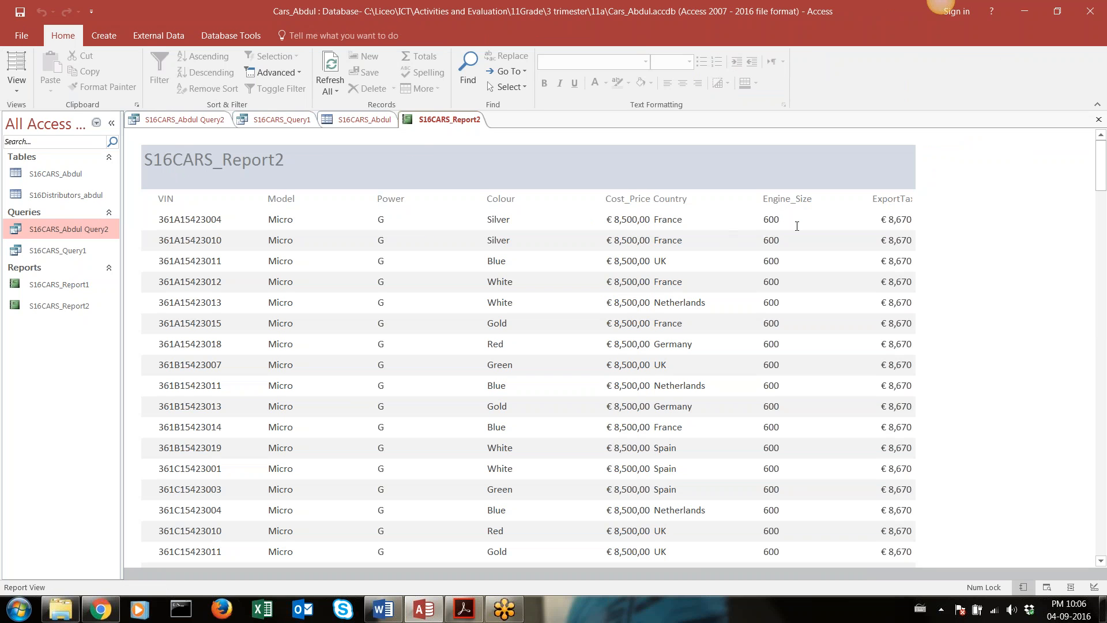
{"action": "left_click", "coordinate": [27, 65]}
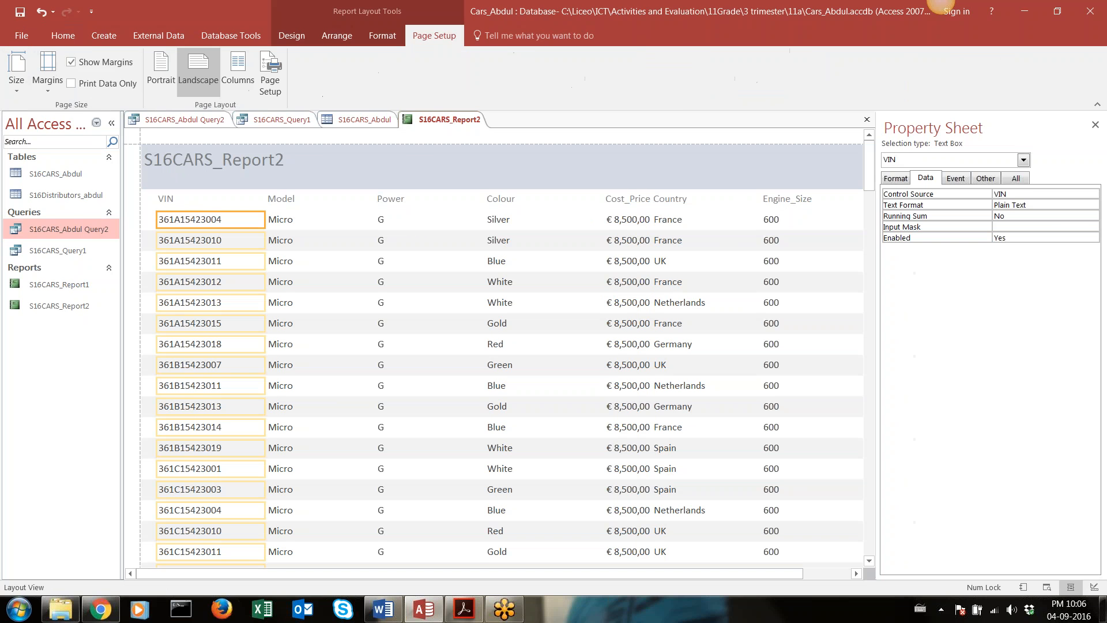
{"action": "left_click", "coordinate": [22, 36]}
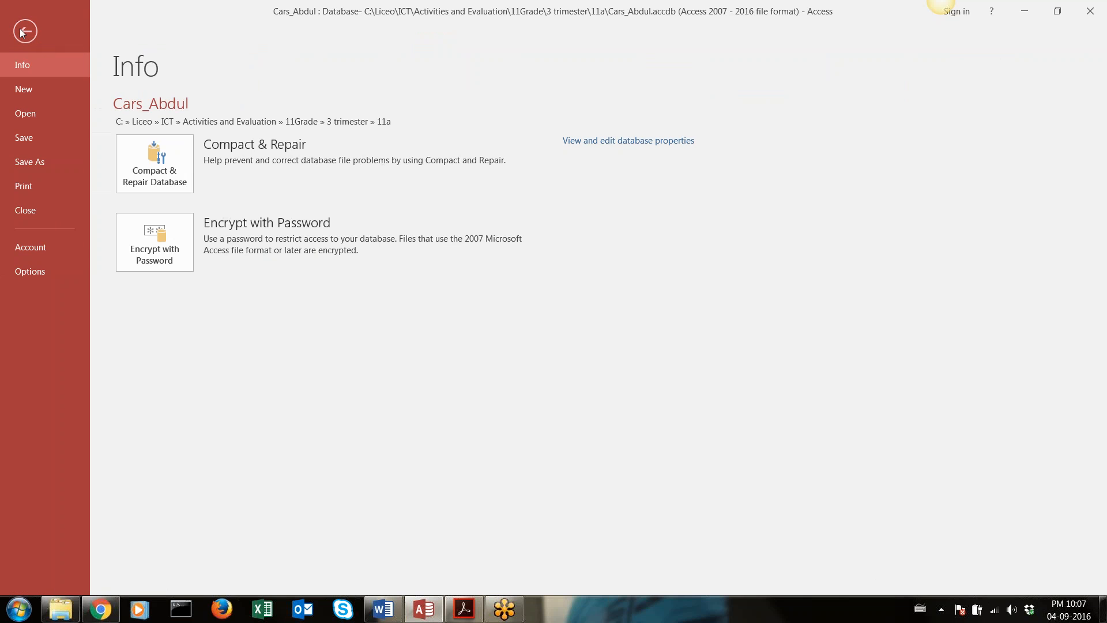
{"action": "key", "text": "Escape"}
{"action": "left_click", "coordinate": [63, 36]}
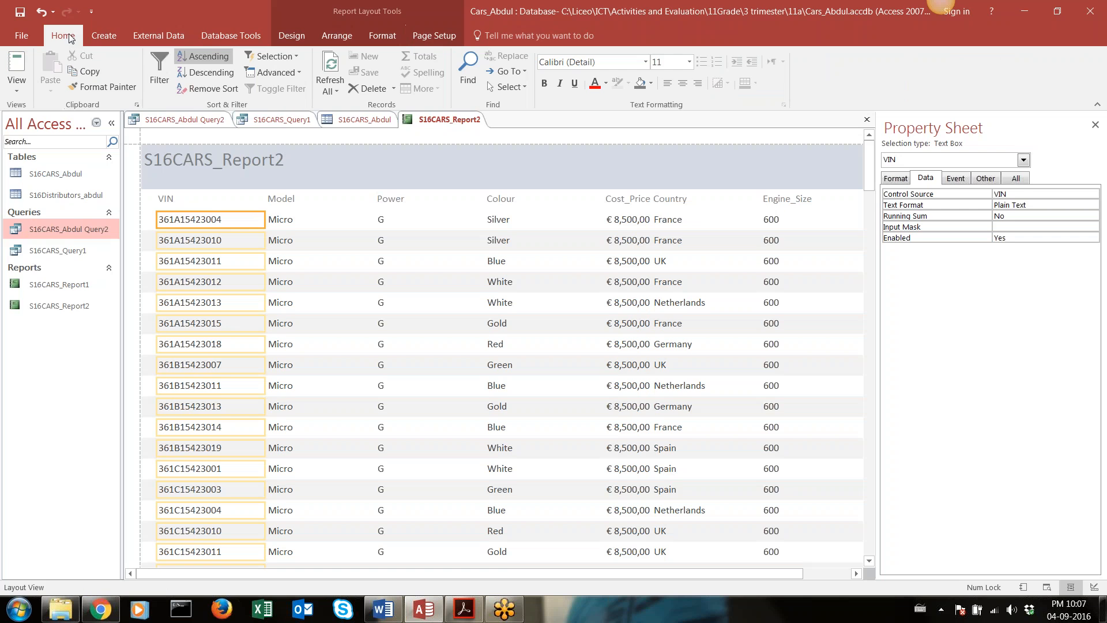
{"action": "left_click", "coordinate": [17, 66]}
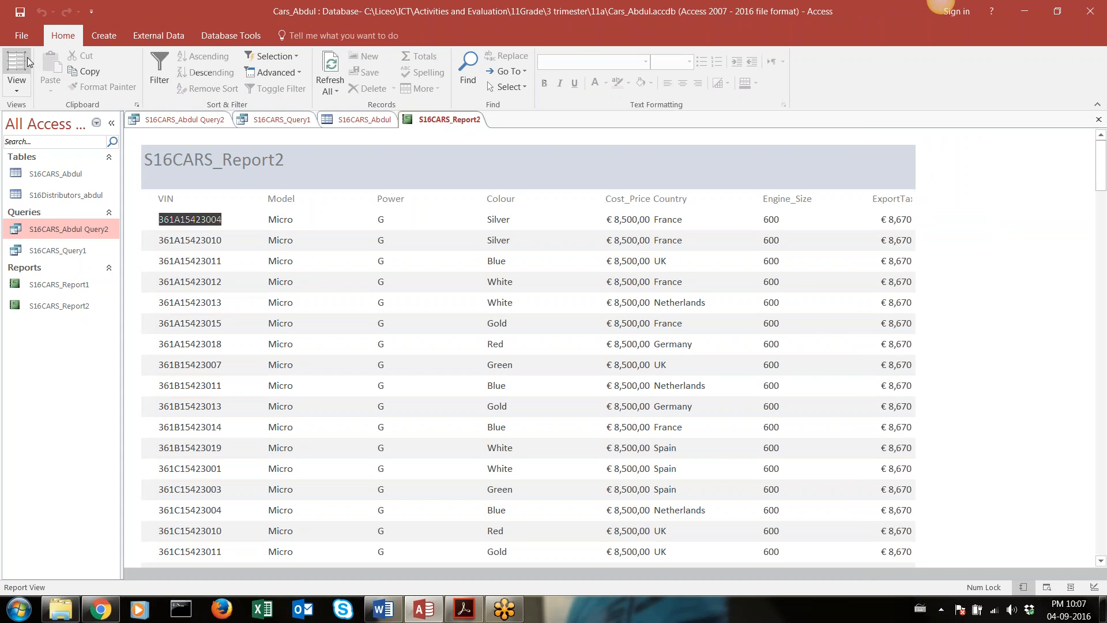
{"action": "left_click", "coordinate": [17, 85]}
{"action": "left_click", "coordinate": [47, 201]}
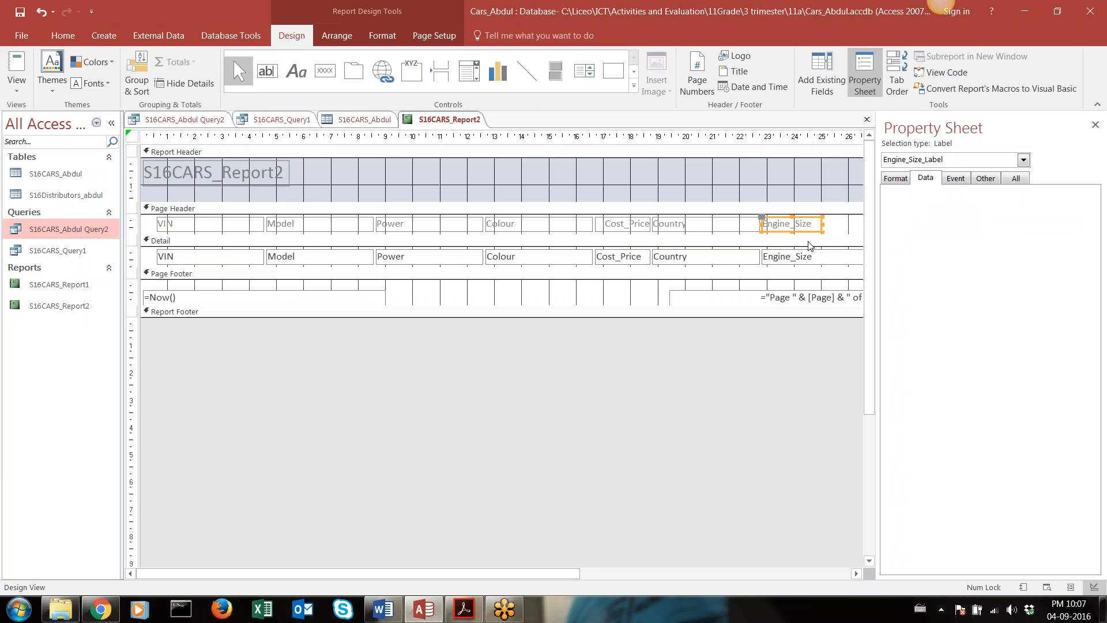
Format the Engine_Size heading in the Page Header as red, bold, italic and underlined text
{"action": "left_click", "coordinate": [802, 225]}
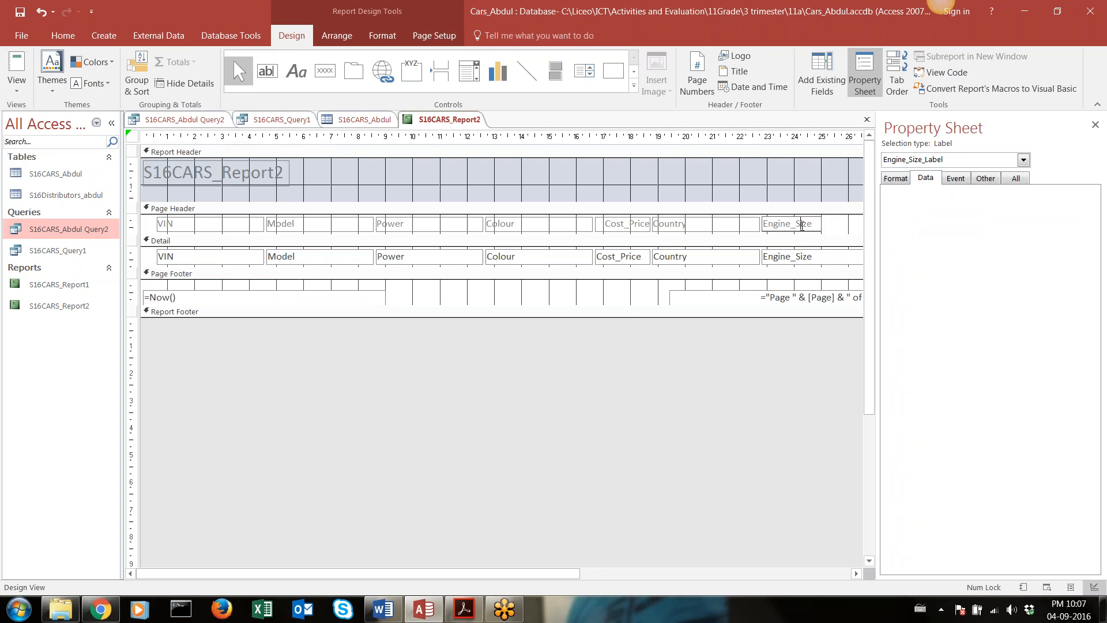
{"action": "left_click_drag", "start_coordinate": [816, 226], "coordinate": [762, 225]}
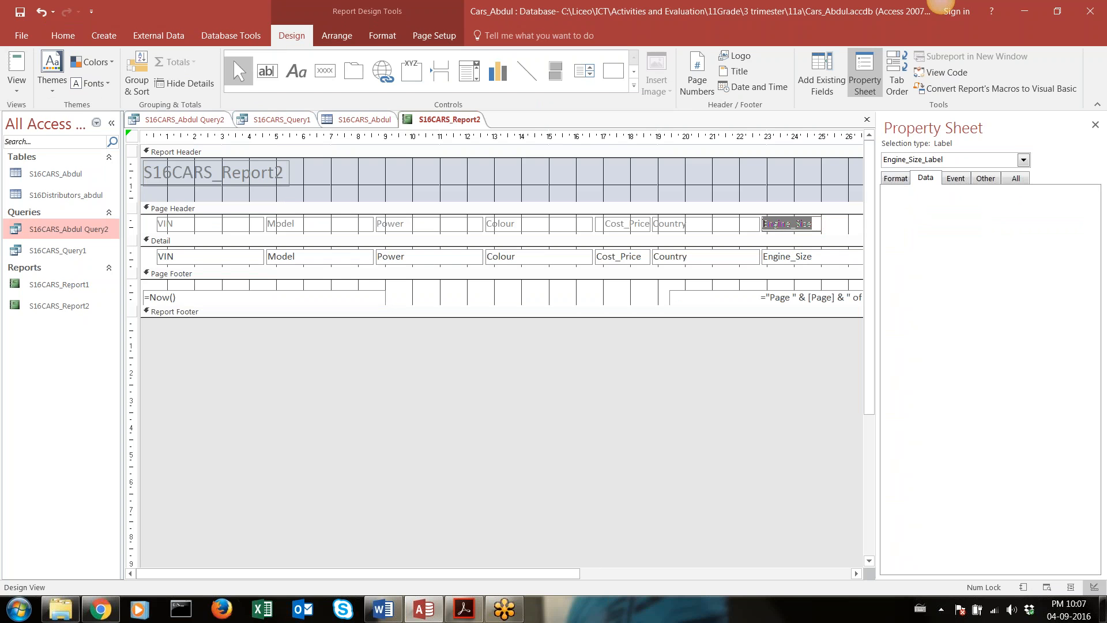
{"action": "left_click", "coordinate": [63, 35]}
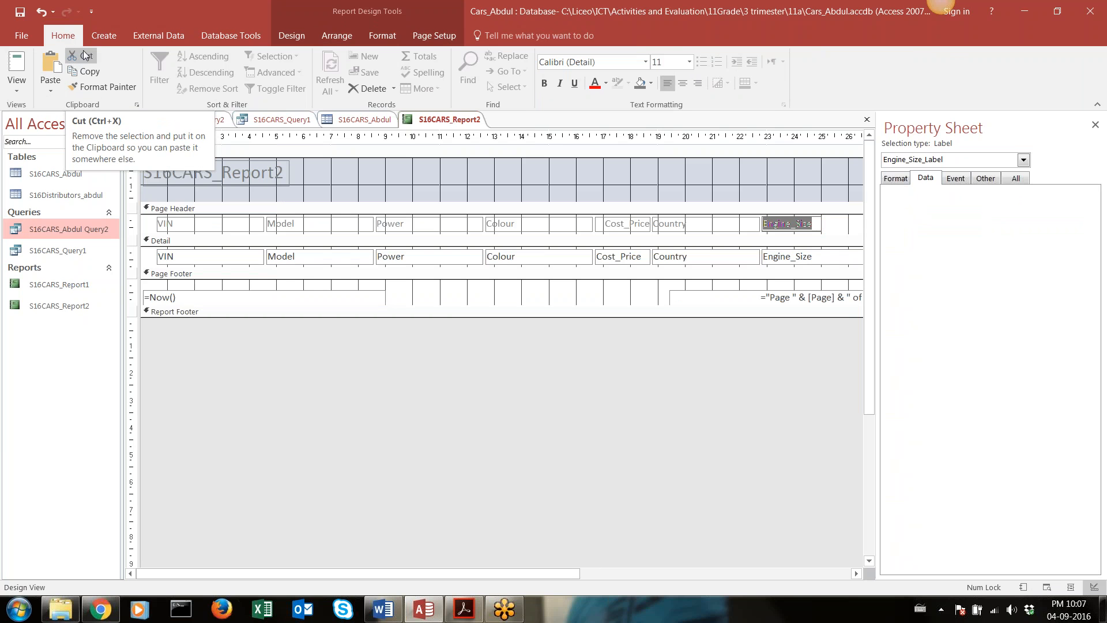
{"action": "left_click", "coordinate": [594, 86]}
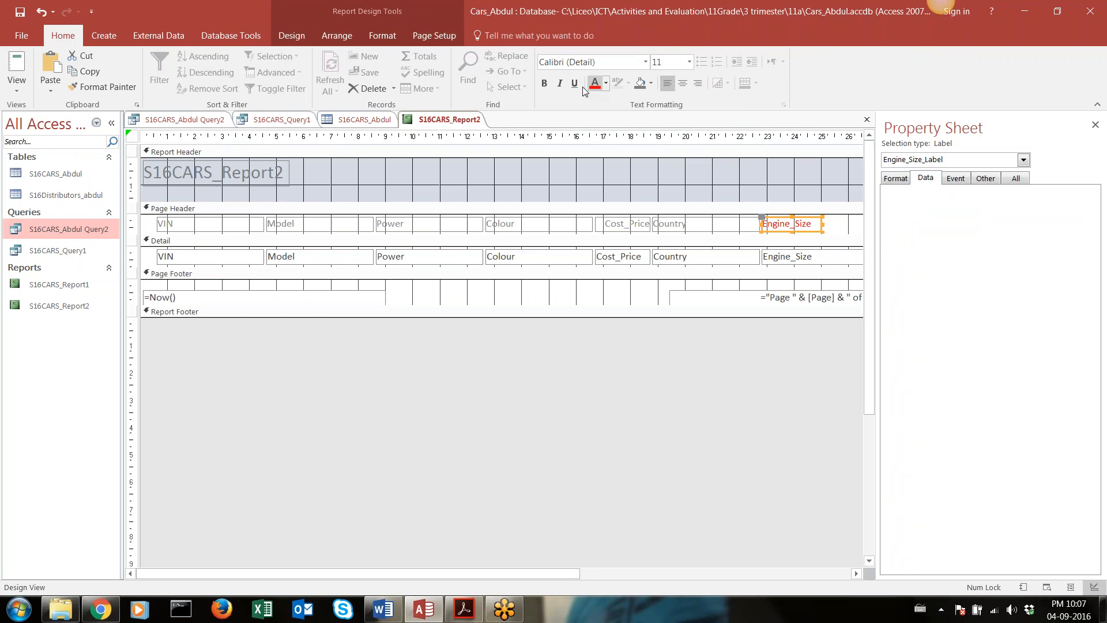
{"action": "left_click", "coordinate": [544, 83]}
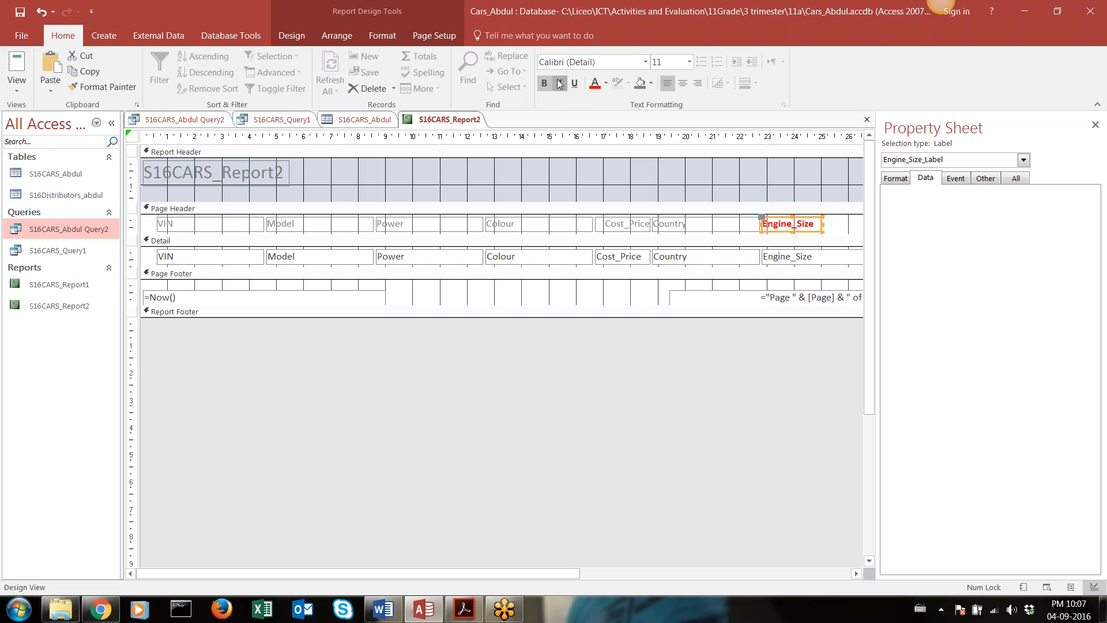
{"action": "left_click", "coordinate": [559, 83]}
{"action": "left_click", "coordinate": [573, 84]}
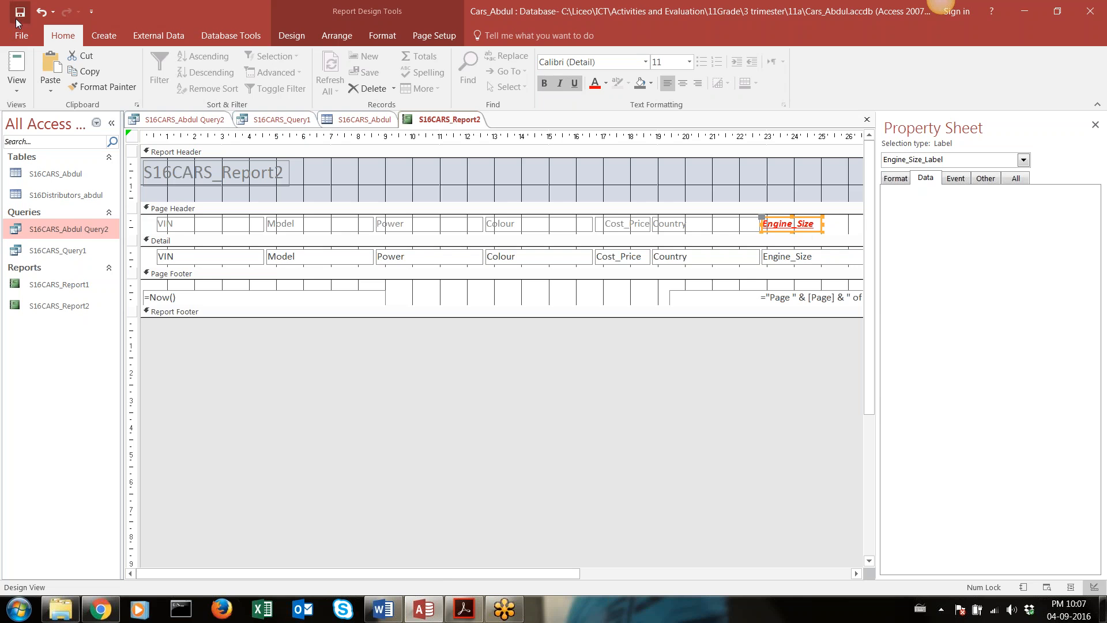
Check the formatted Engine_Size heading in Report View and go back to Design View
{"action": "left_click", "coordinate": [17, 64]}
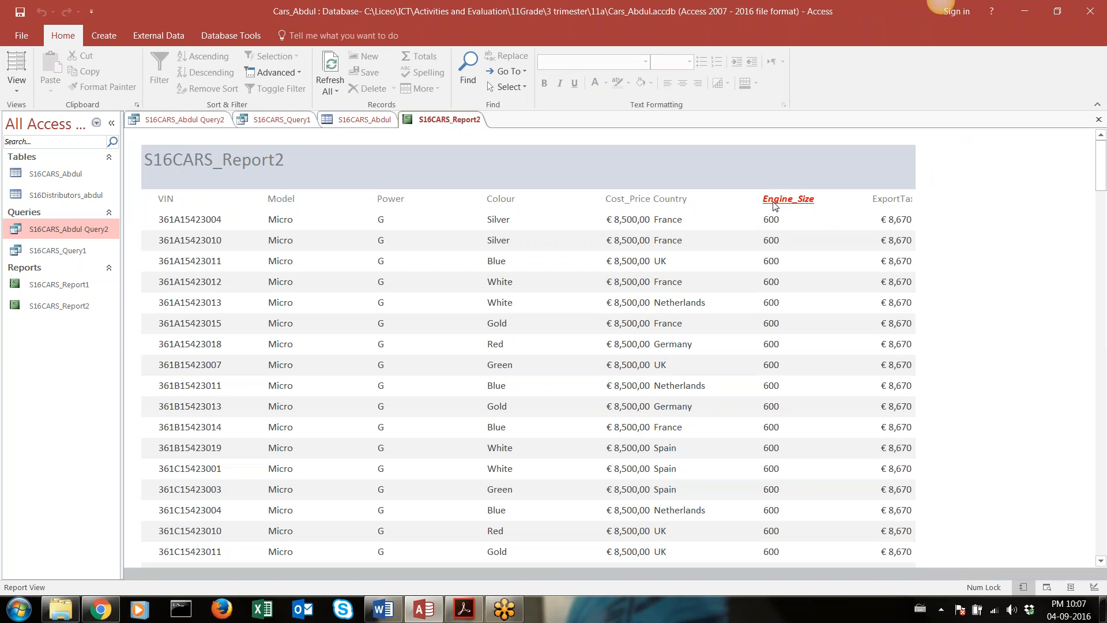
{"action": "left_click", "coordinate": [16, 68]}
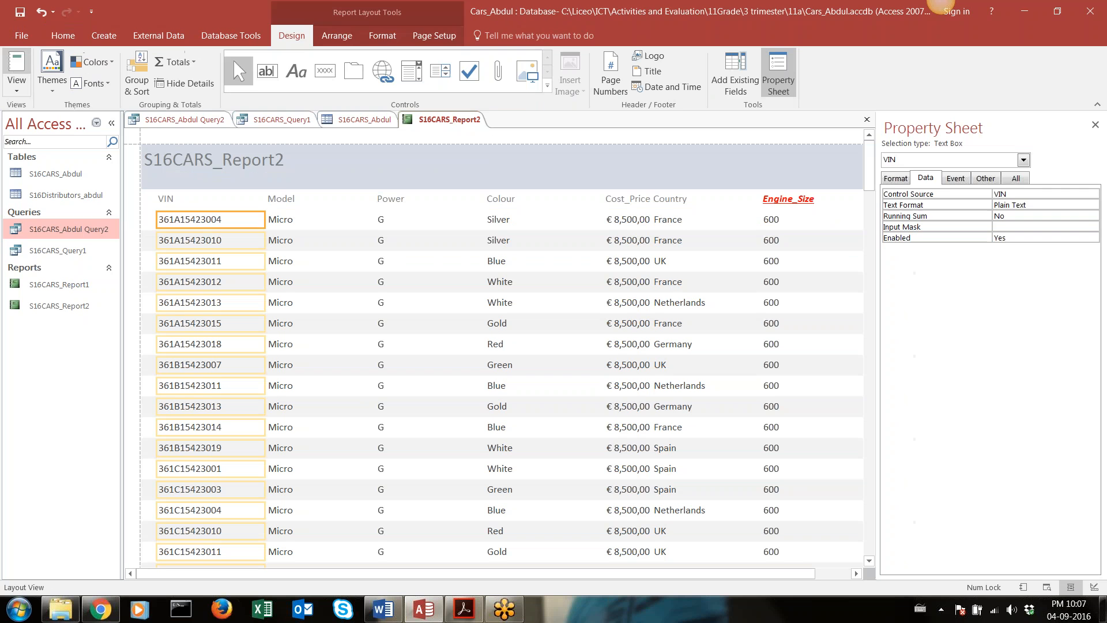
{"action": "left_click", "coordinate": [10, 94]}
{"action": "left_click", "coordinate": [58, 205]}
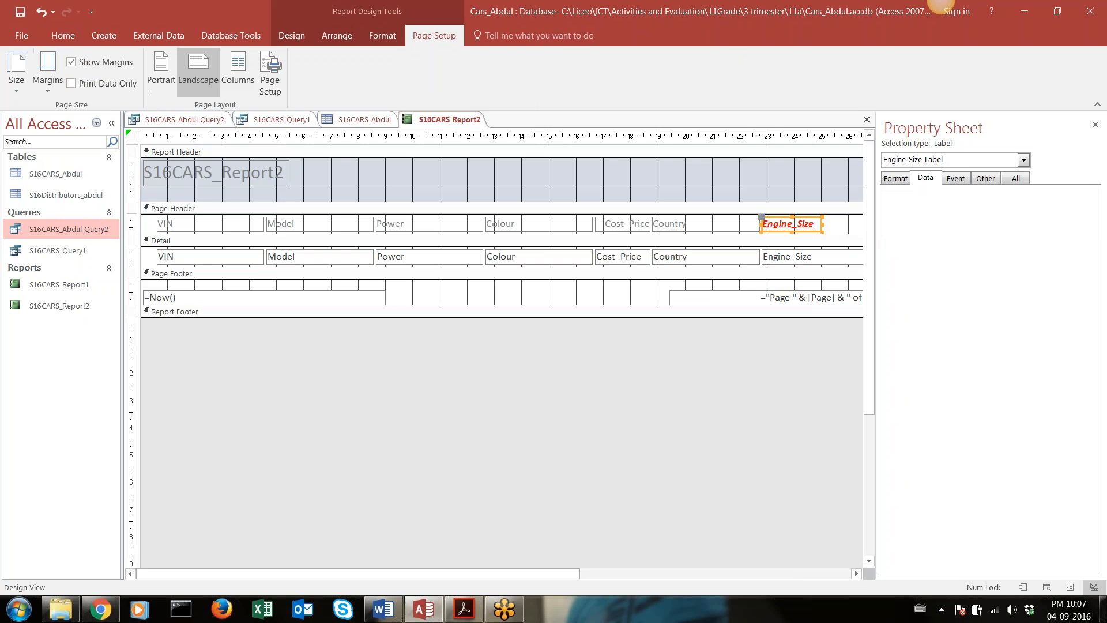
Close the Property Sheet and narrow the Engine_Size text box in the Detail section to match its heading's width
{"action": "left_click", "coordinate": [790, 266]}
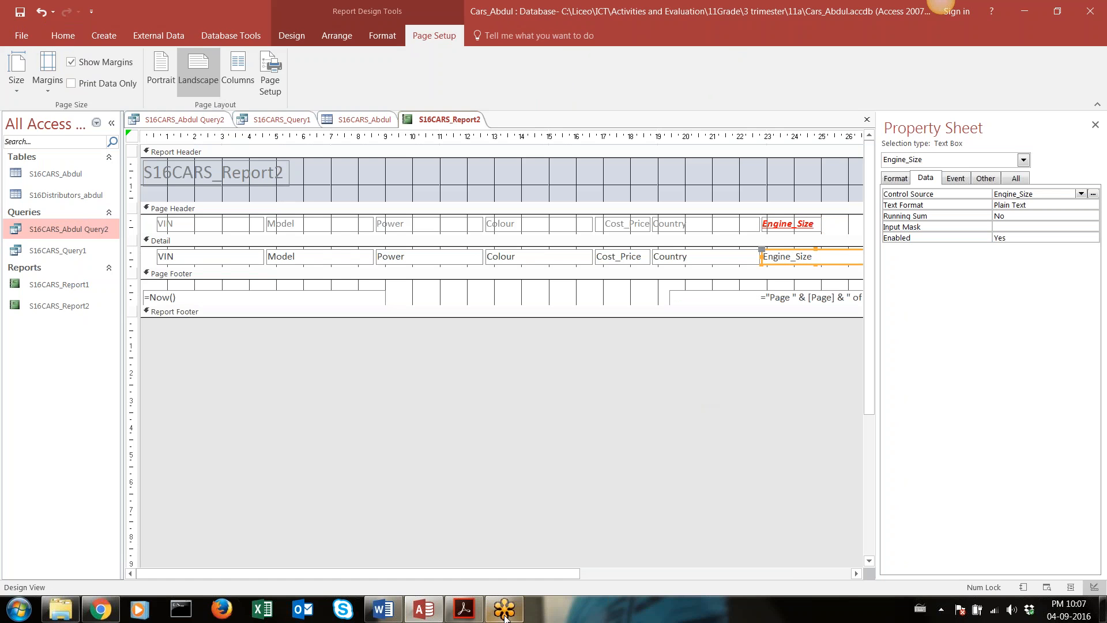
{"action": "left_click", "coordinate": [1095, 125]}
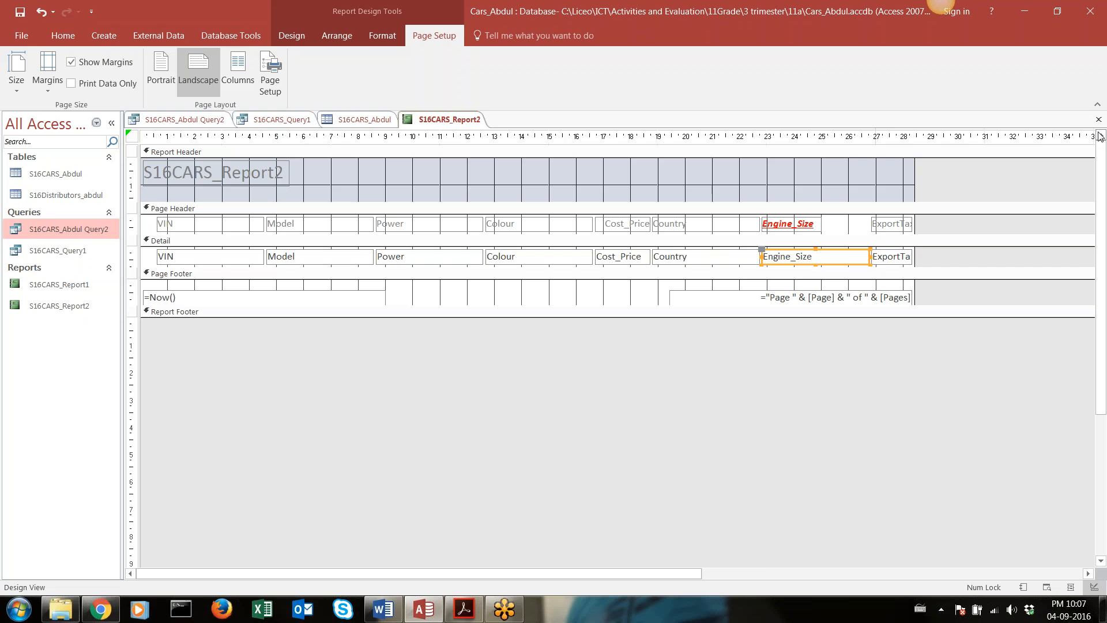
{"action": "left_click", "coordinate": [858, 259]}
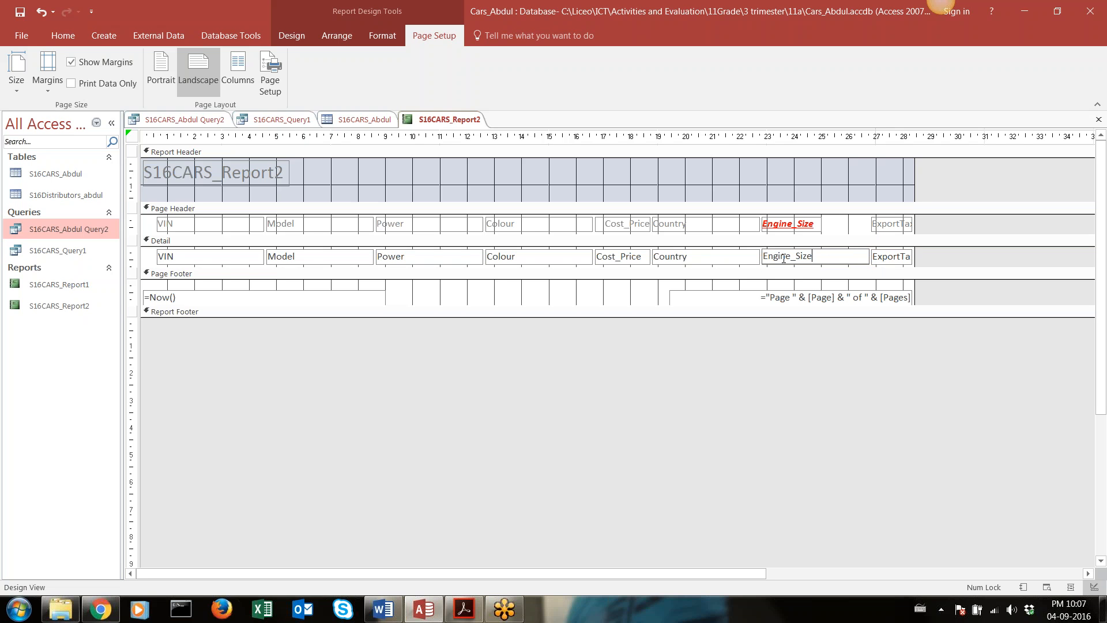
{"action": "left_click", "coordinate": [765, 251]}
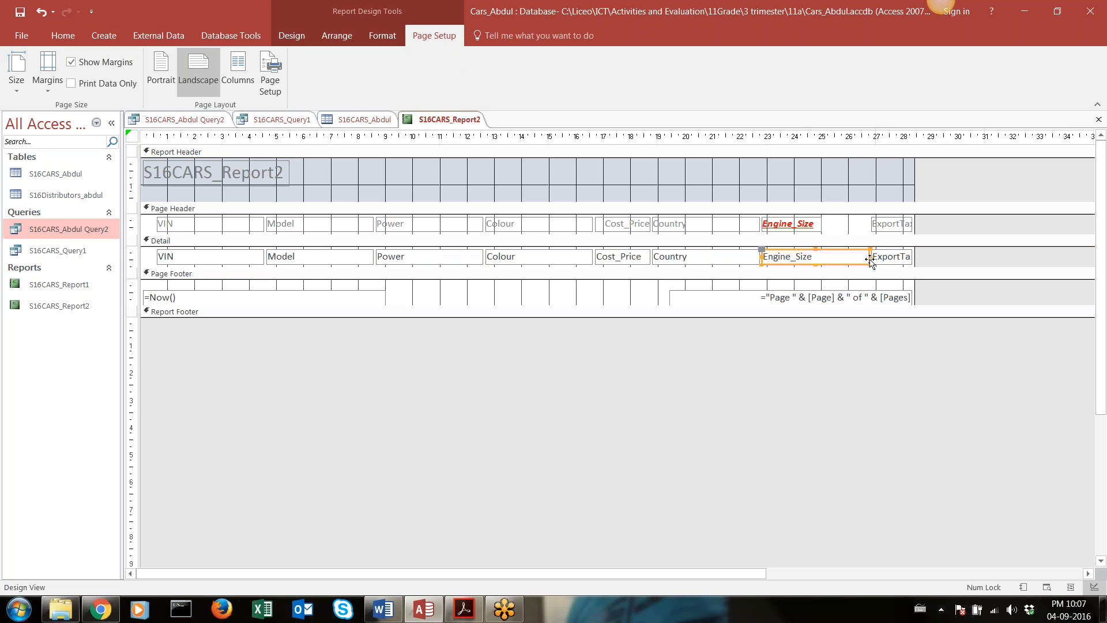
{"action": "left_click_drag", "start_coordinate": [871, 260], "coordinate": [819, 259]}
Shift the ExportTax_Price label and text box towards Engine_Size, widen both to fit the full name, and extend the report's width slightly
{"action": "left_click", "coordinate": [899, 227]}
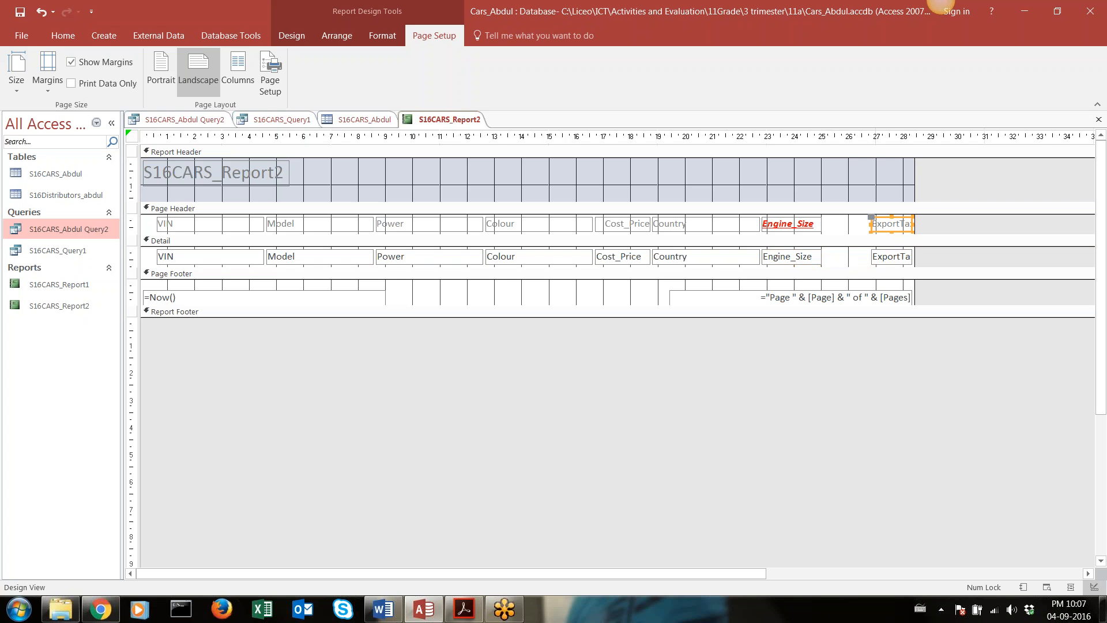
{"action": "left_click_drag", "start_coordinate": [872, 224], "coordinate": [828, 225]}
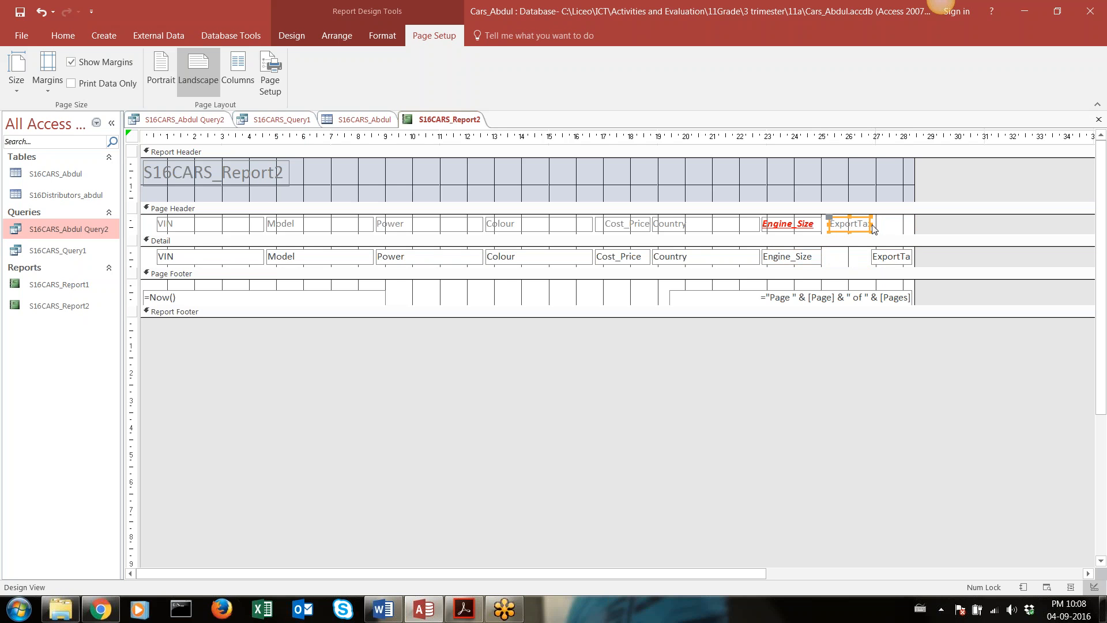
{"action": "left_click_drag", "start_coordinate": [872, 228], "coordinate": [903, 252]}
{"action": "left_click", "coordinate": [879, 261]}
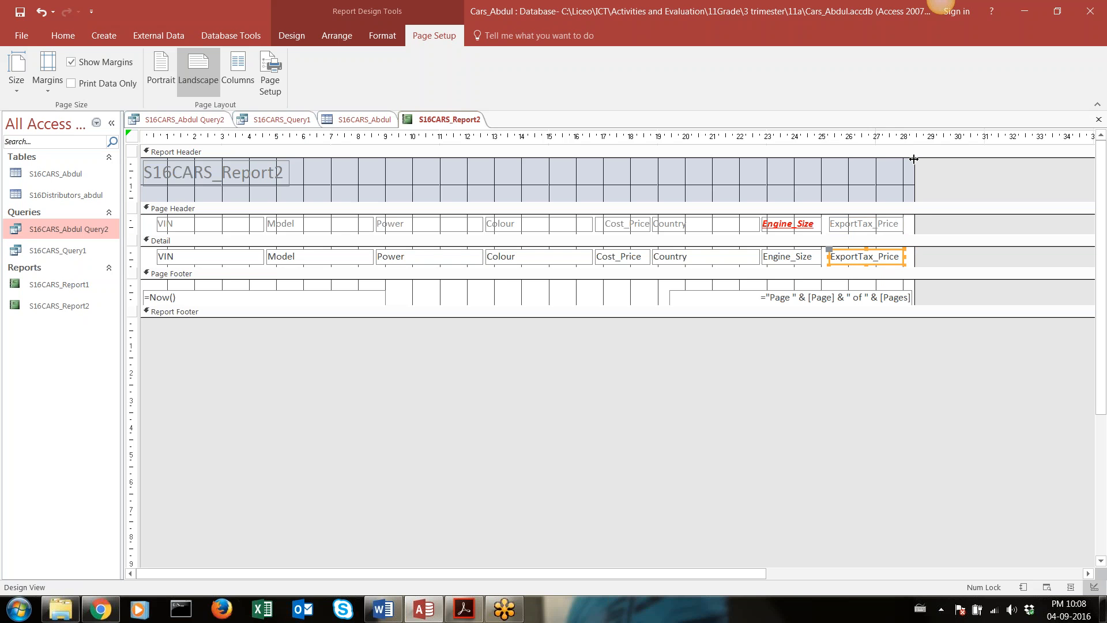
{"action": "left_click_drag", "start_coordinate": [914, 158], "coordinate": [923, 163]}
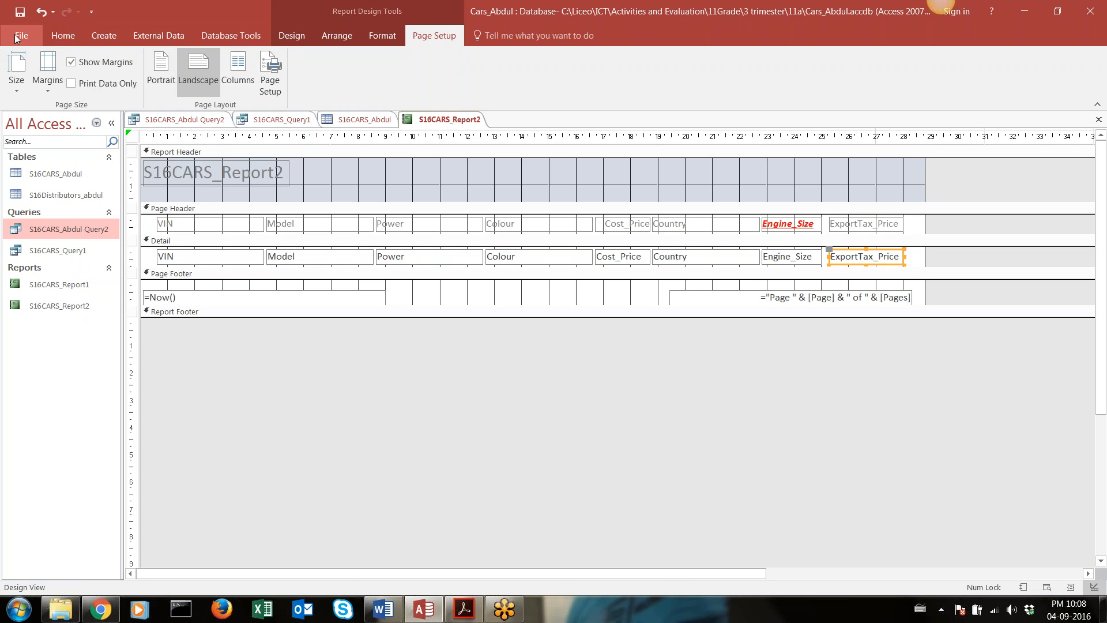
Open S16CARS_Report2 in Report View to check the ExportTax_Price column, and return to Design View
{"action": "double_click", "coordinate": [71, 227]}
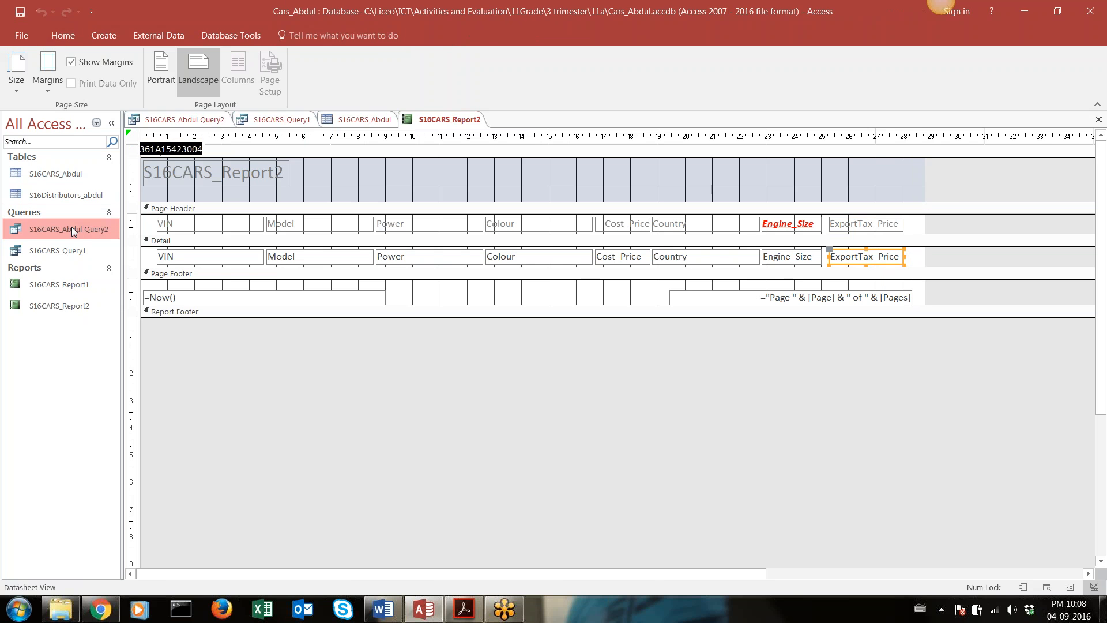
{"action": "double_click", "coordinate": [71, 303]}
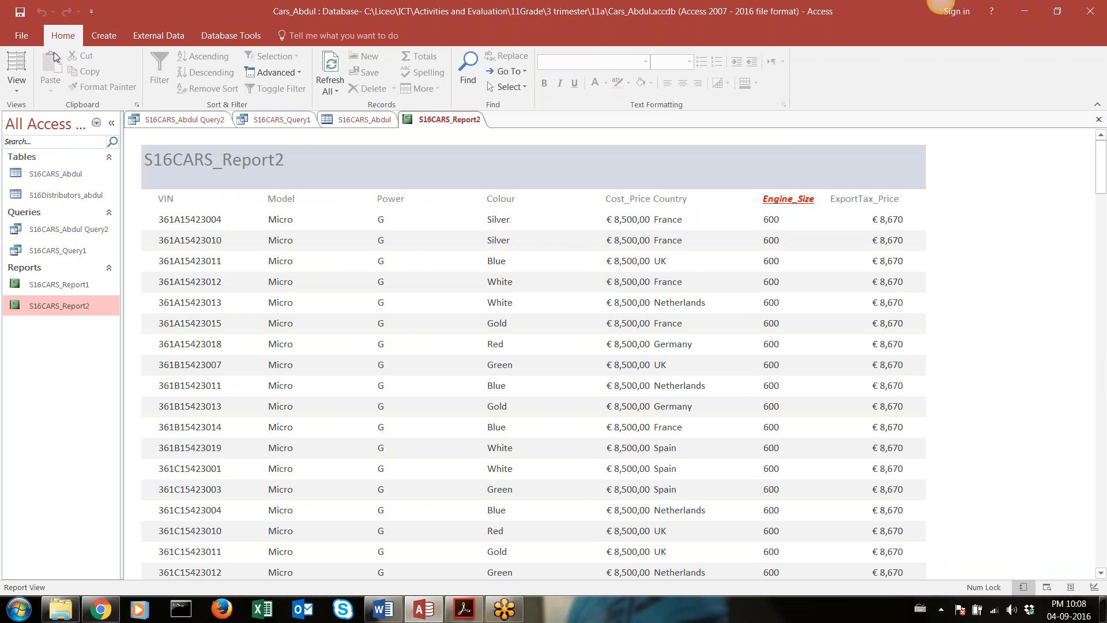
{"action": "left_click", "coordinate": [17, 85]}
{"action": "left_click", "coordinate": [43, 193]}
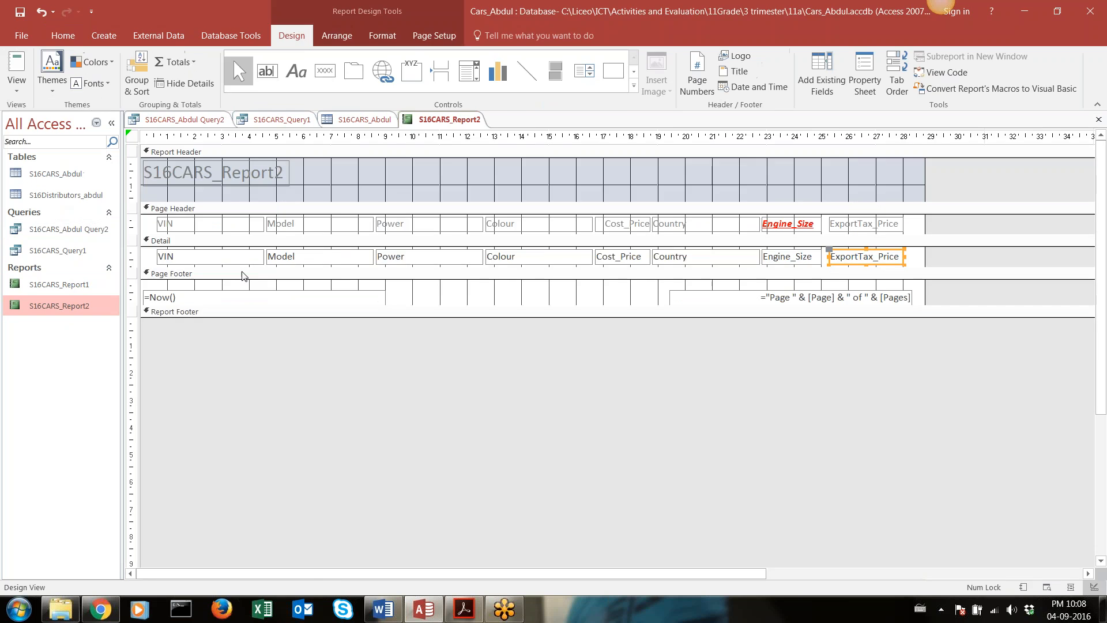
Try to centre the text of all column heading labels in the Page Header at once
{"action": "left_click", "coordinate": [133, 223]}
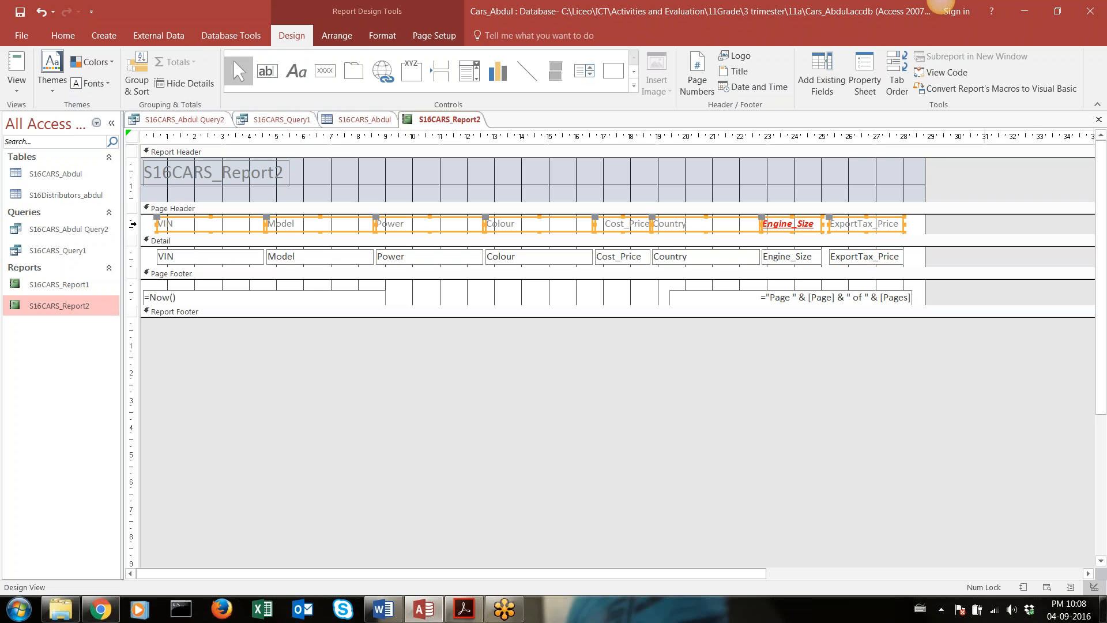
{"action": "left_click", "coordinate": [60, 36]}
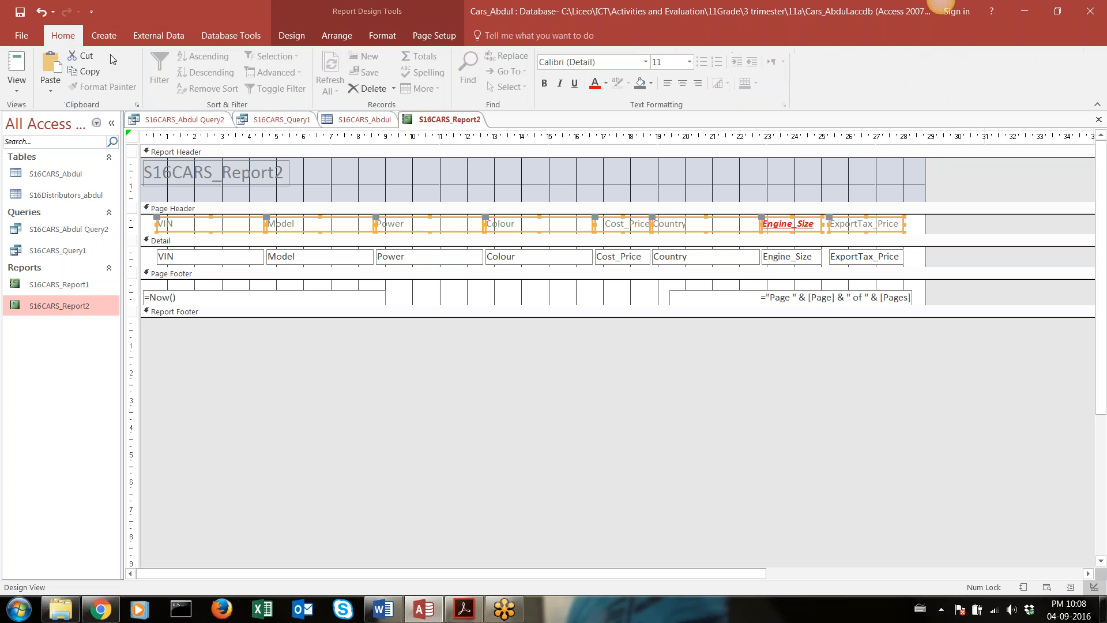
{"action": "left_click", "coordinate": [682, 85]}
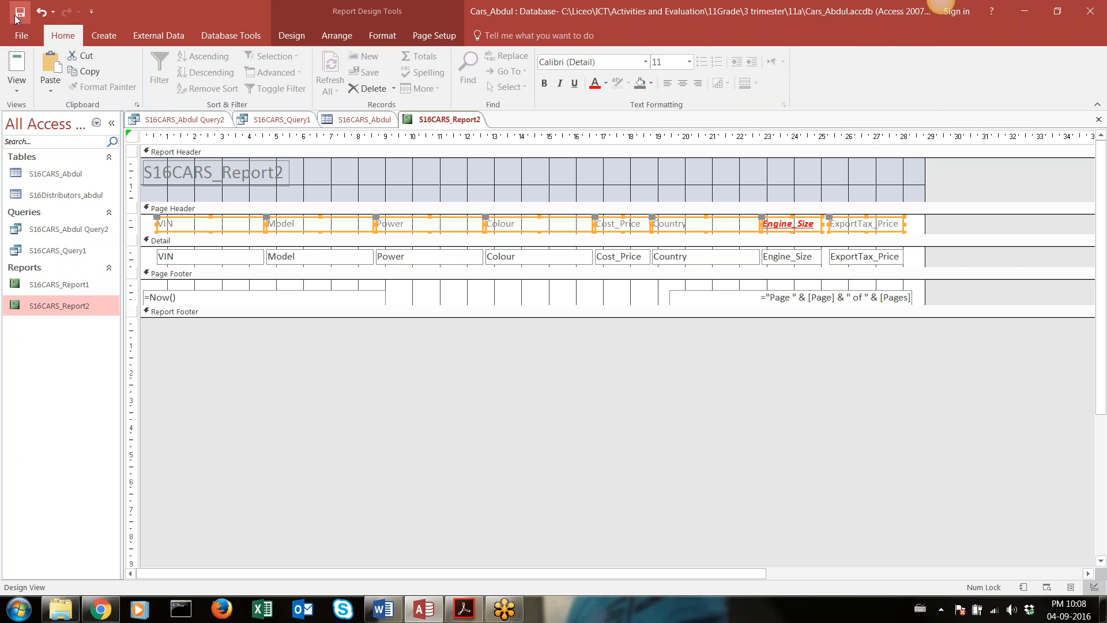
Open S16CARS_Report2 in Report View to check the heading alignment, and return to Design View
{"action": "double_click", "coordinate": [74, 306]}
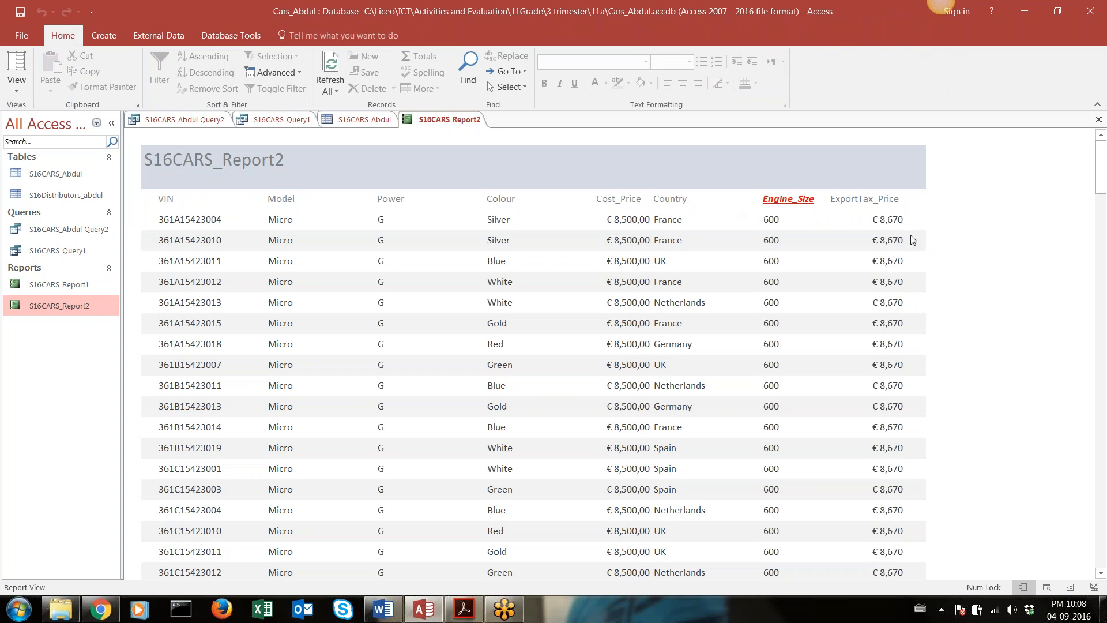
{"action": "left_click", "coordinate": [16, 90]}
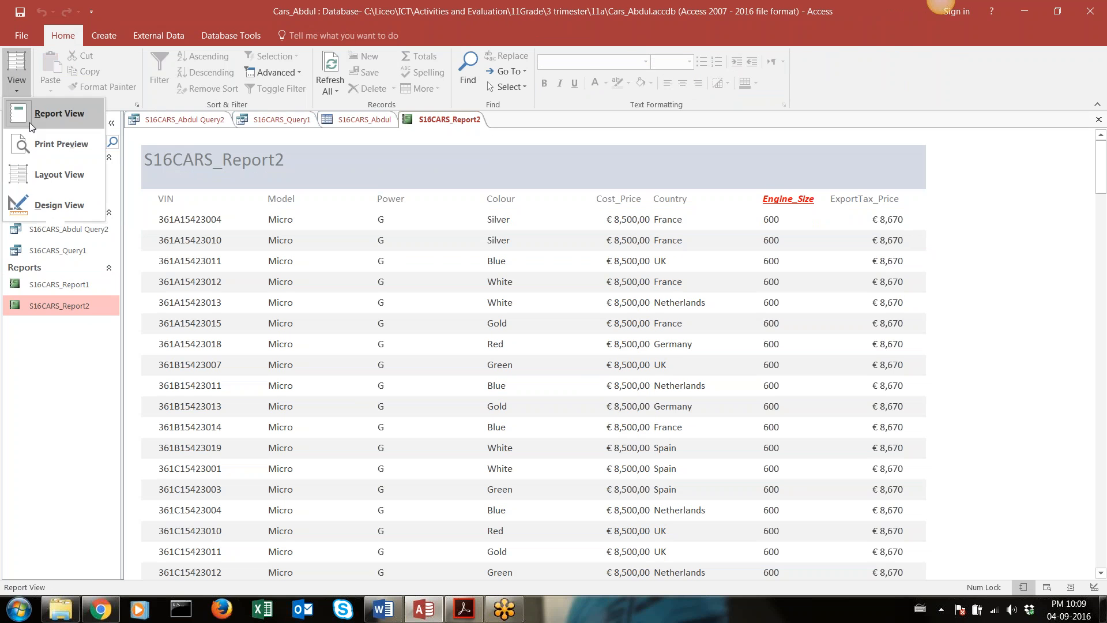
{"action": "left_click", "coordinate": [40, 203]}
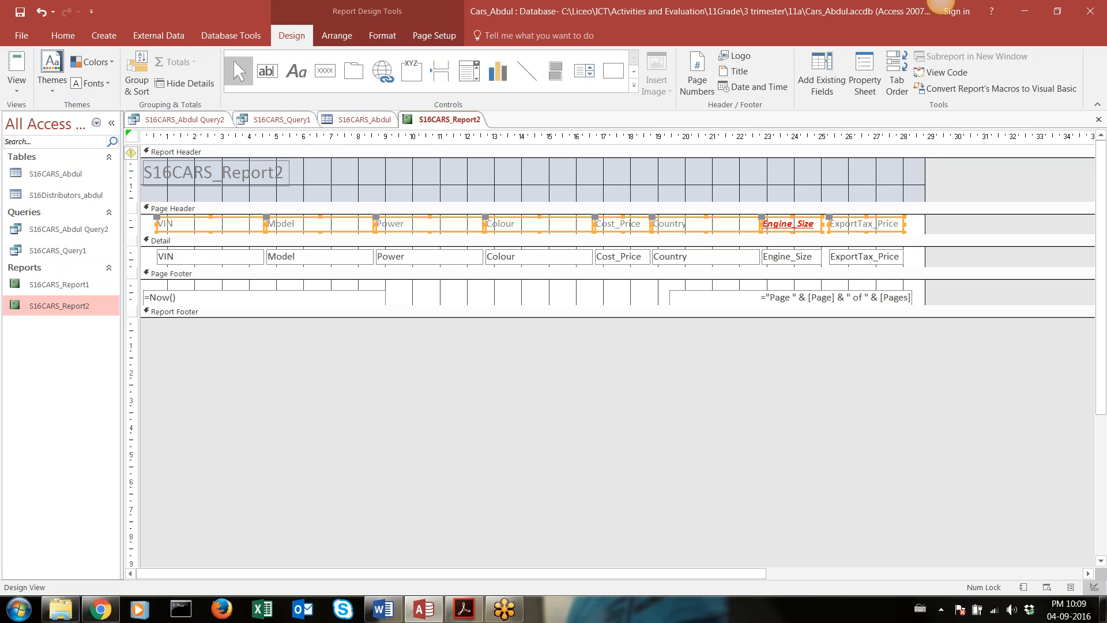
Centre the text of the VIN, Model, Power, Colour and Cost_Price heading labels in the Page Header one by one
{"action": "left_click", "coordinate": [130, 259]}
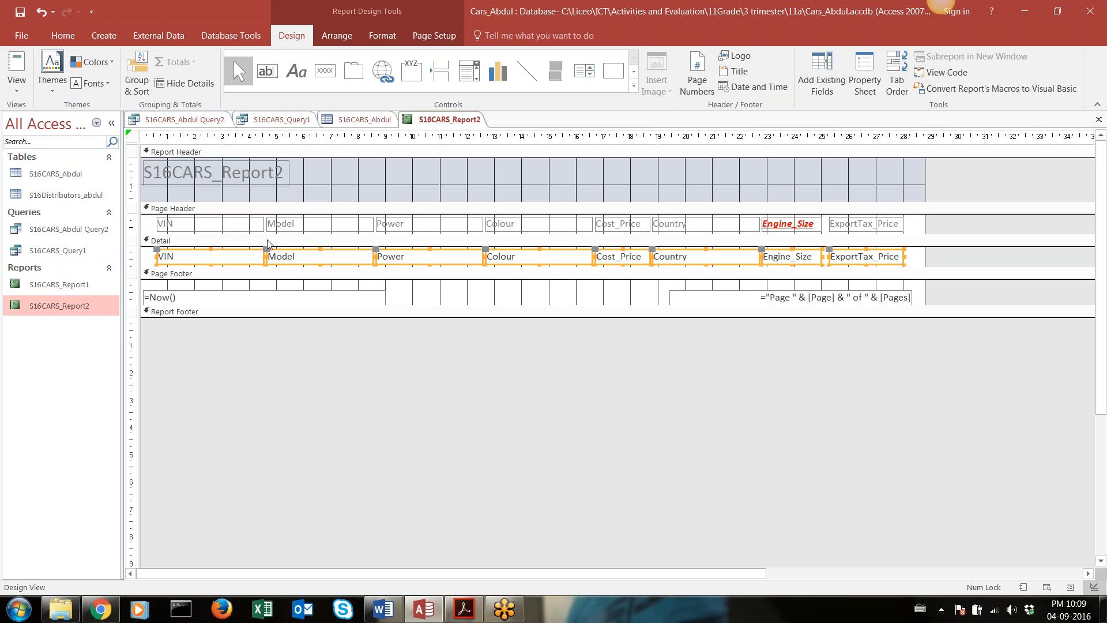
{"action": "left_click", "coordinate": [214, 220]}
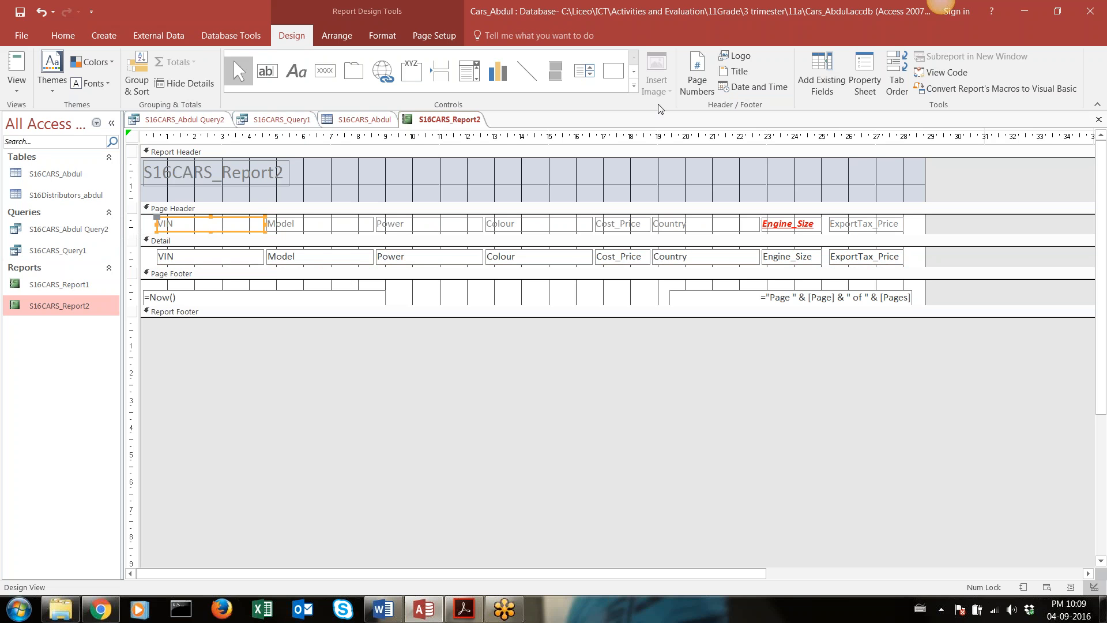
{"action": "left_click", "coordinate": [64, 36]}
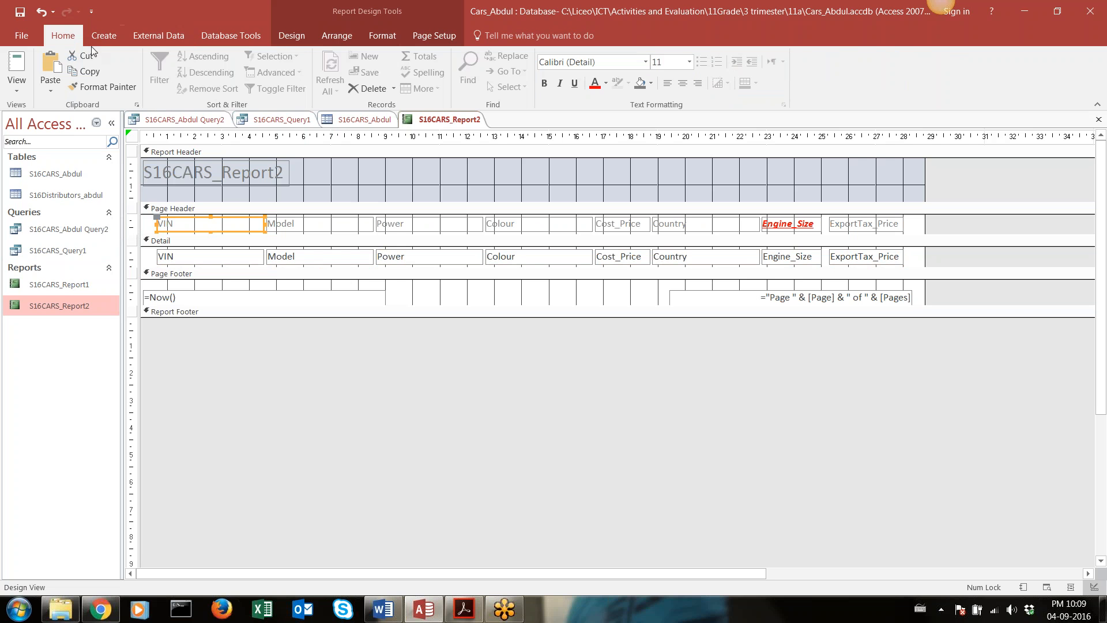
{"action": "left_click", "coordinate": [682, 83]}
{"action": "left_click", "coordinate": [286, 222]}
{"action": "left_click", "coordinate": [684, 85]}
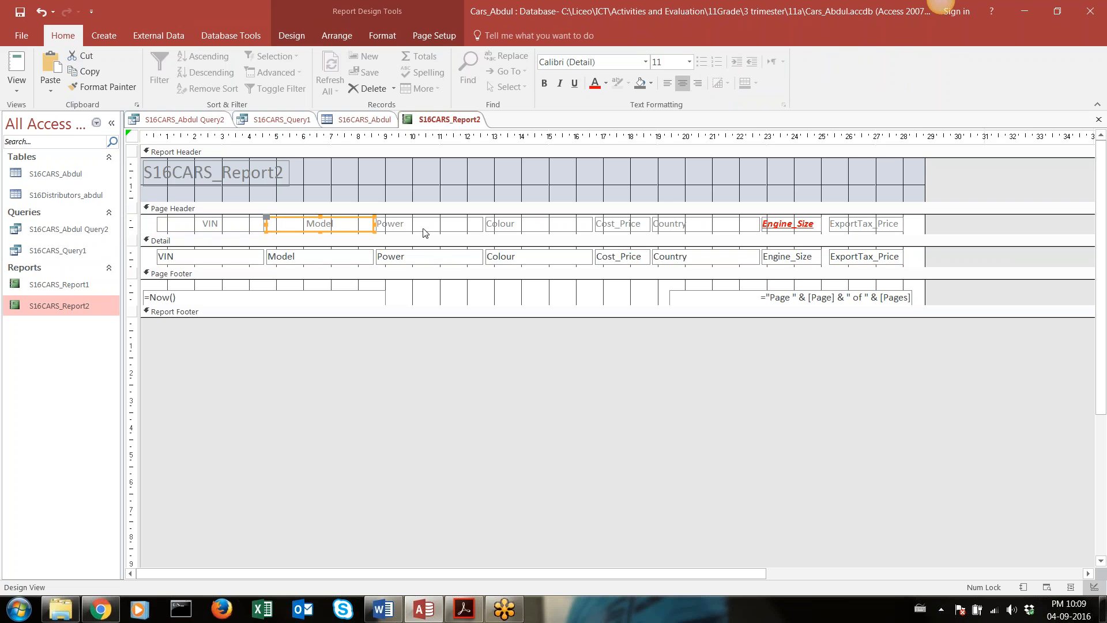
{"action": "left_click", "coordinate": [427, 230]}
{"action": "left_click", "coordinate": [682, 85]}
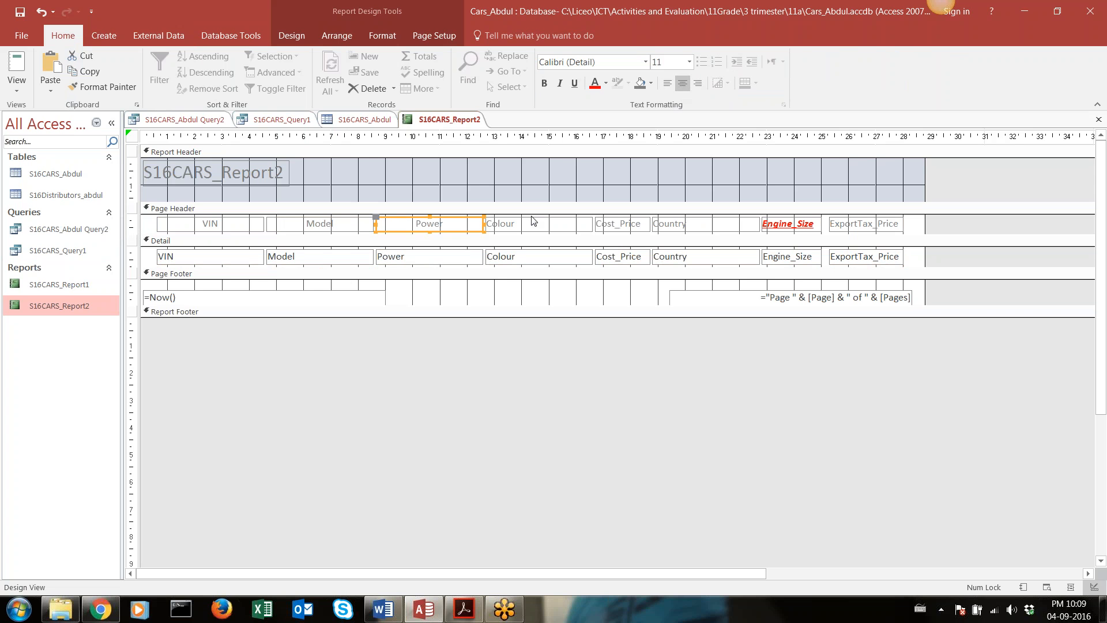
{"action": "left_click", "coordinate": [530, 225]}
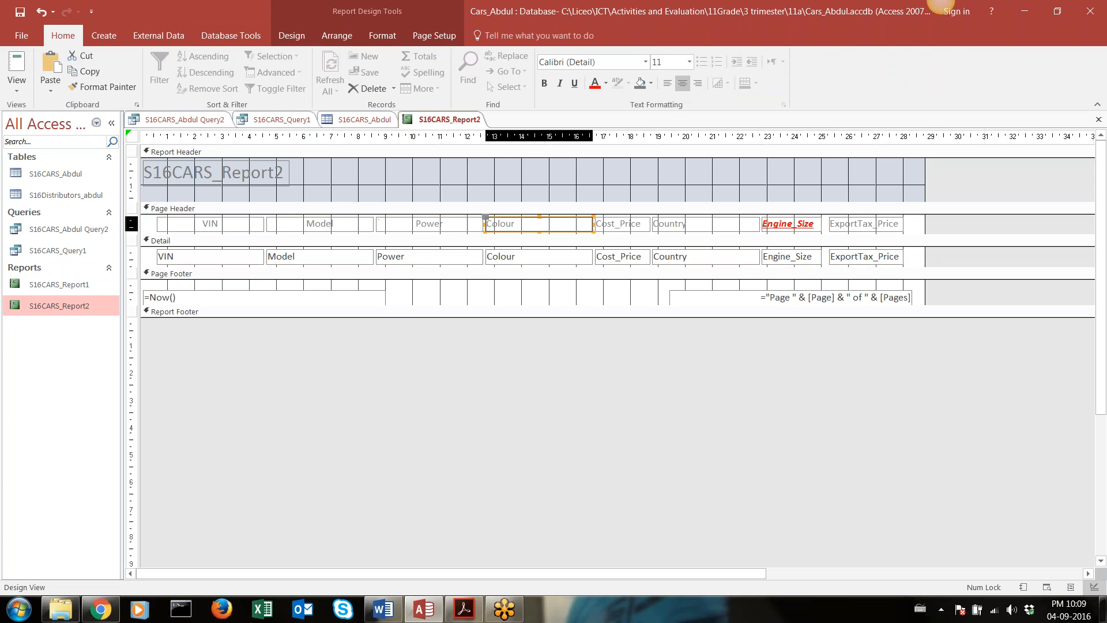
{"action": "left_click", "coordinate": [683, 84]}
{"action": "left_click", "coordinate": [622, 224]}
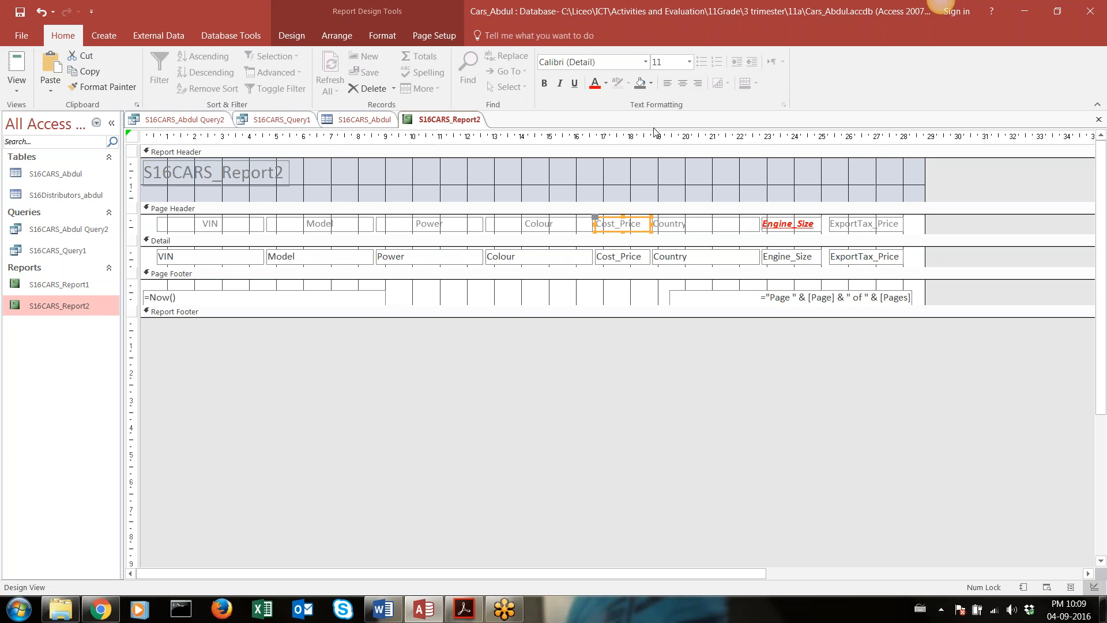
{"action": "left_click", "coordinate": [683, 84]}
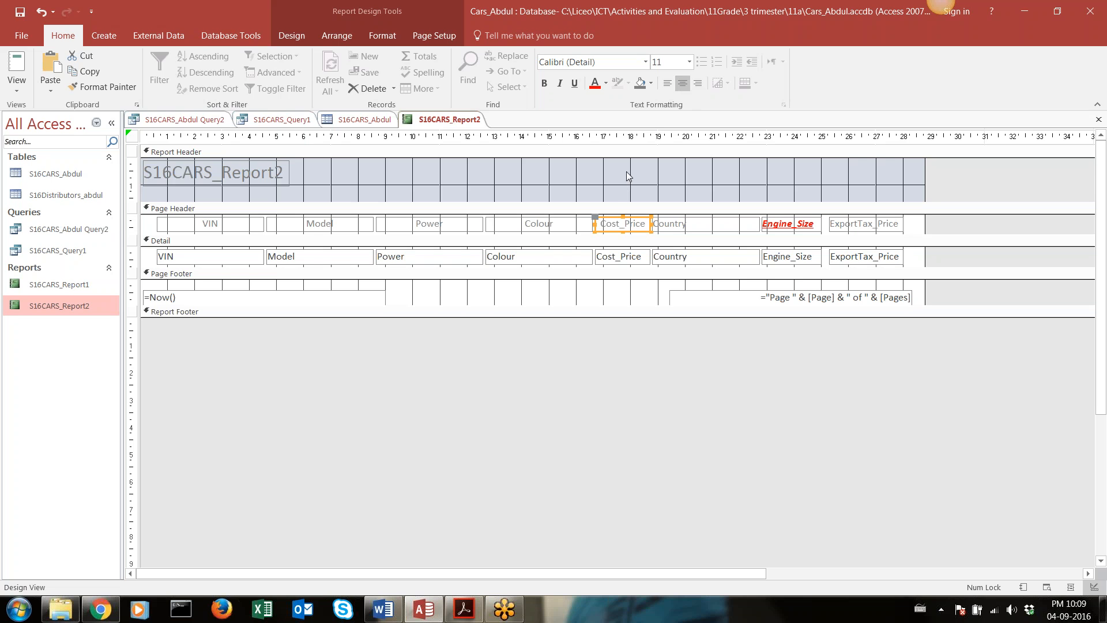
Narrow the Colour heading label and its Detail text box so both end at about the 15.5 ruler mark
{"action": "left_click", "coordinate": [564, 228]}
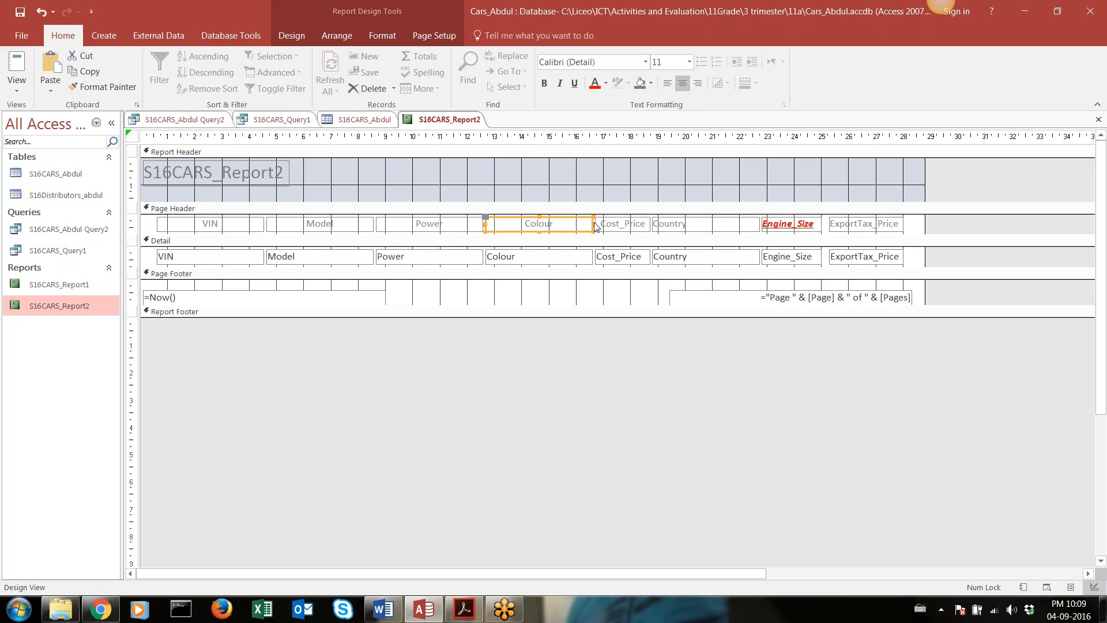
{"action": "left_click_drag", "start_coordinate": [595, 227], "coordinate": [565, 227]}
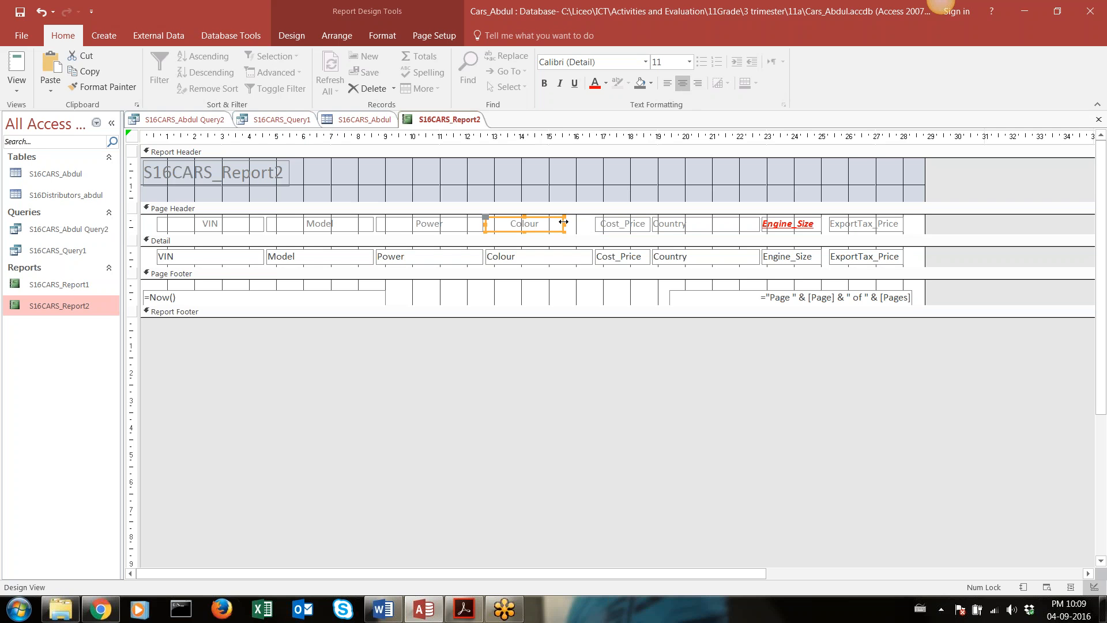
{"action": "left_click", "coordinate": [573, 260]}
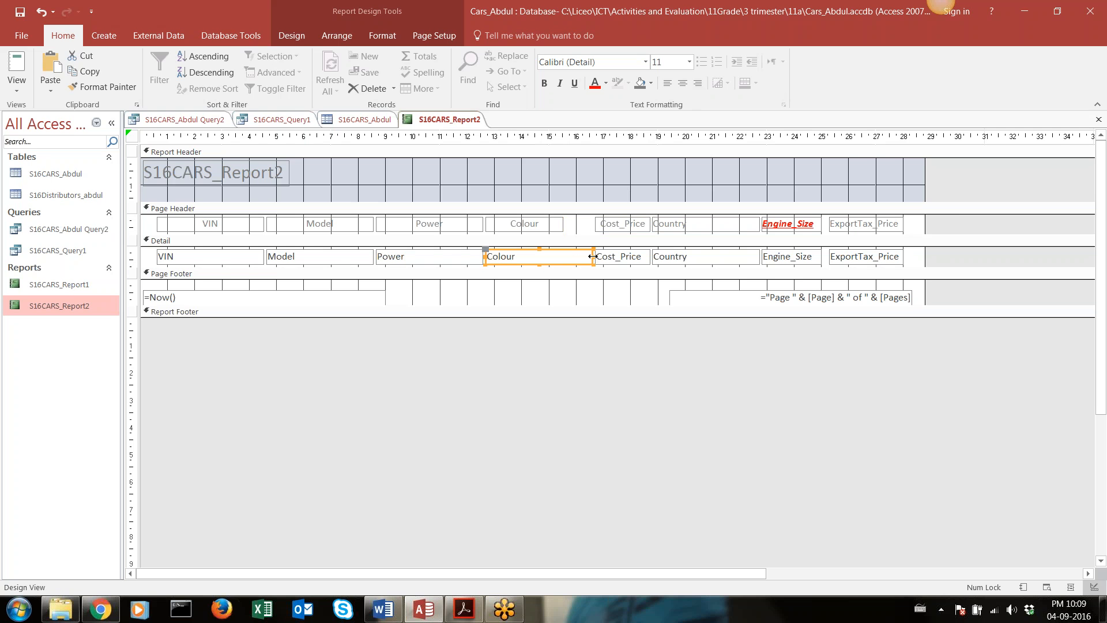
{"action": "left_click_drag", "start_coordinate": [593, 257], "coordinate": [566, 257]}
Widen the Cost_Price heading label and its Detail text box towards Colour so both start at about the 16 ruler mark
{"action": "left_click", "coordinate": [600, 224]}
{"action": "left_click", "coordinate": [591, 226]}
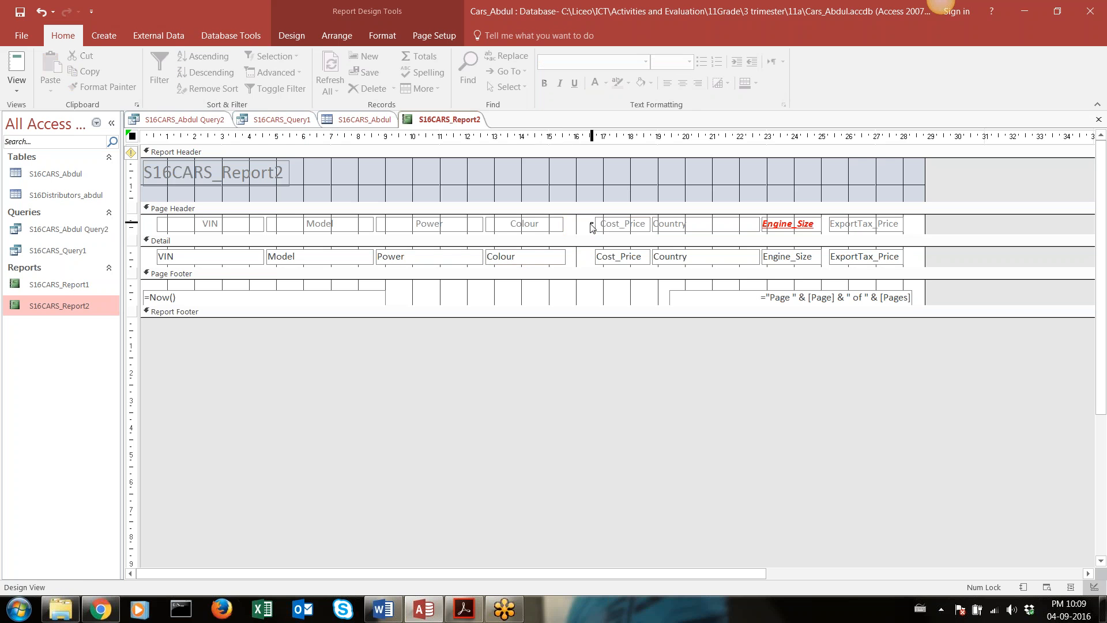
{"action": "left_click", "coordinate": [601, 228]}
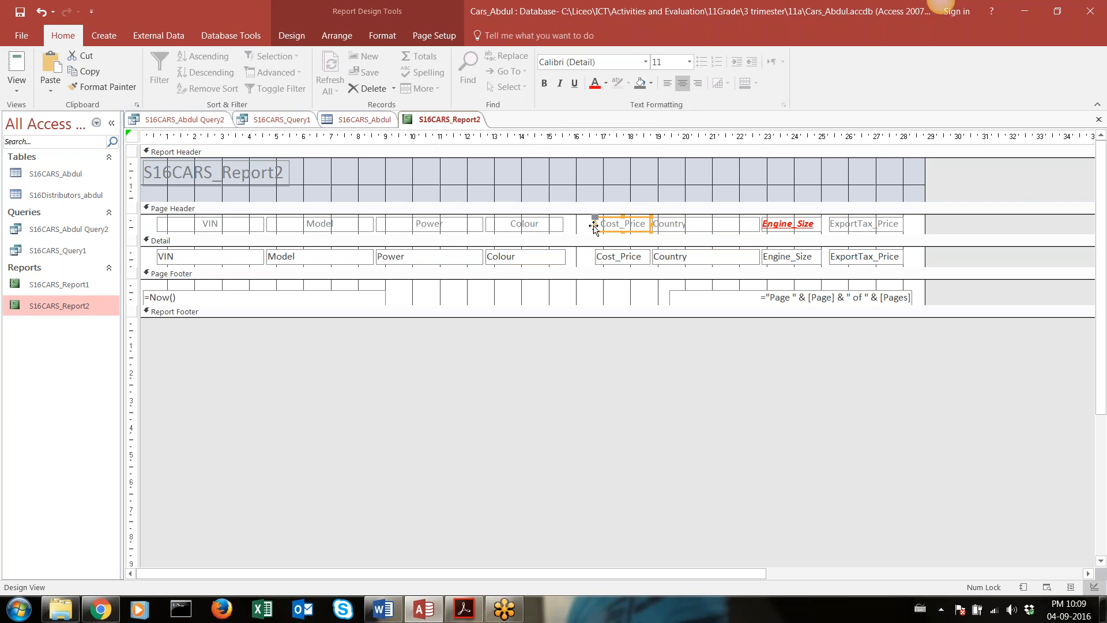
{"action": "left_click_drag", "start_coordinate": [595, 225], "coordinate": [579, 229]}
{"action": "left_click", "coordinate": [600, 261]}
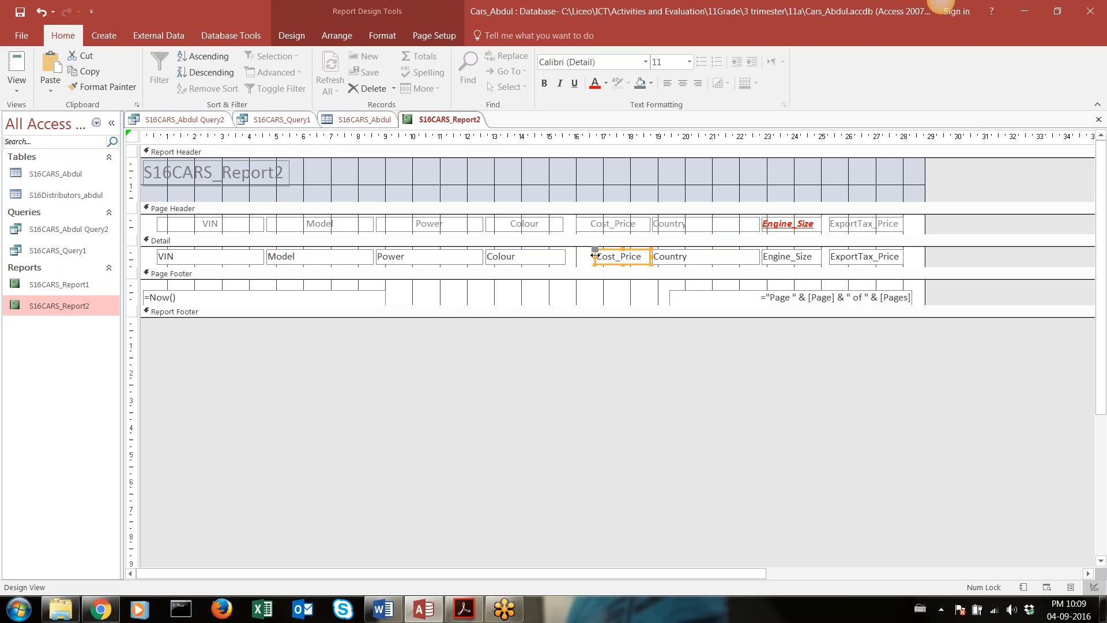
{"action": "left_click_drag", "start_coordinate": [594, 255], "coordinate": [576, 258]}
Centre the text of the Country heading label and text box, and of the Cost_Price text box to match its heading
{"action": "left_click", "coordinate": [680, 224]}
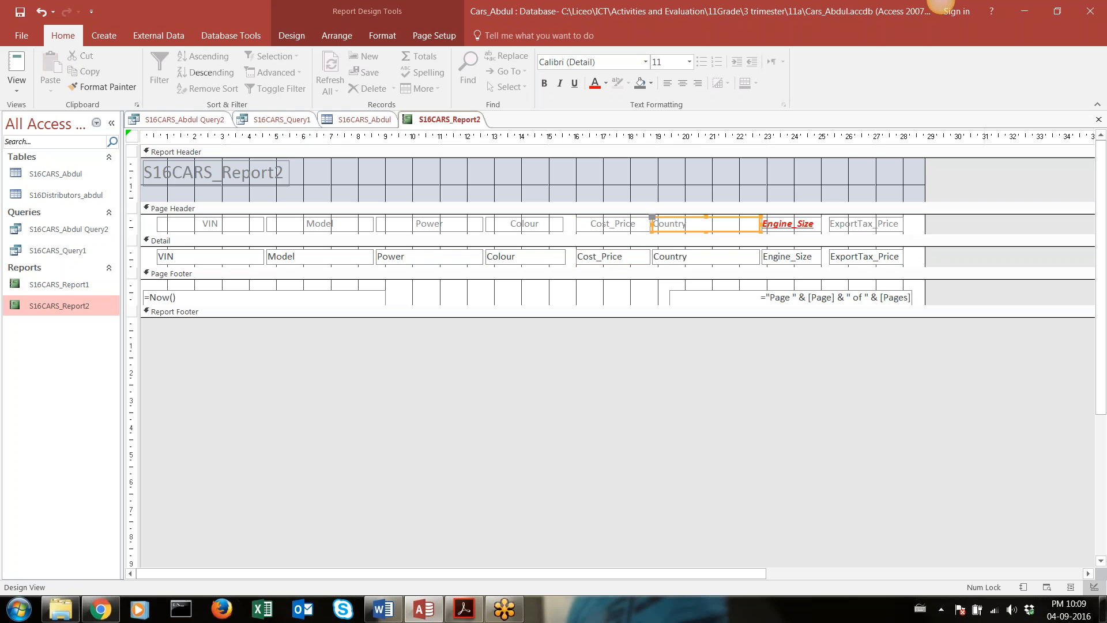
{"action": "left_click", "coordinate": [681, 259], "text": "shift"}
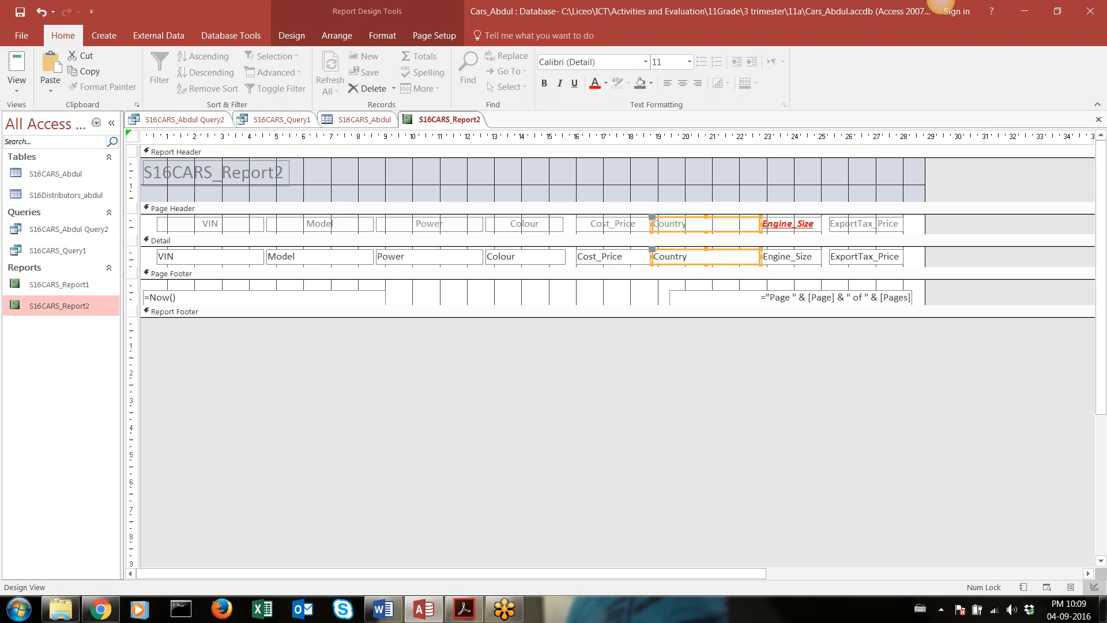
{"action": "left_click", "coordinate": [681, 86]}
{"action": "left_click", "coordinate": [609, 227]}
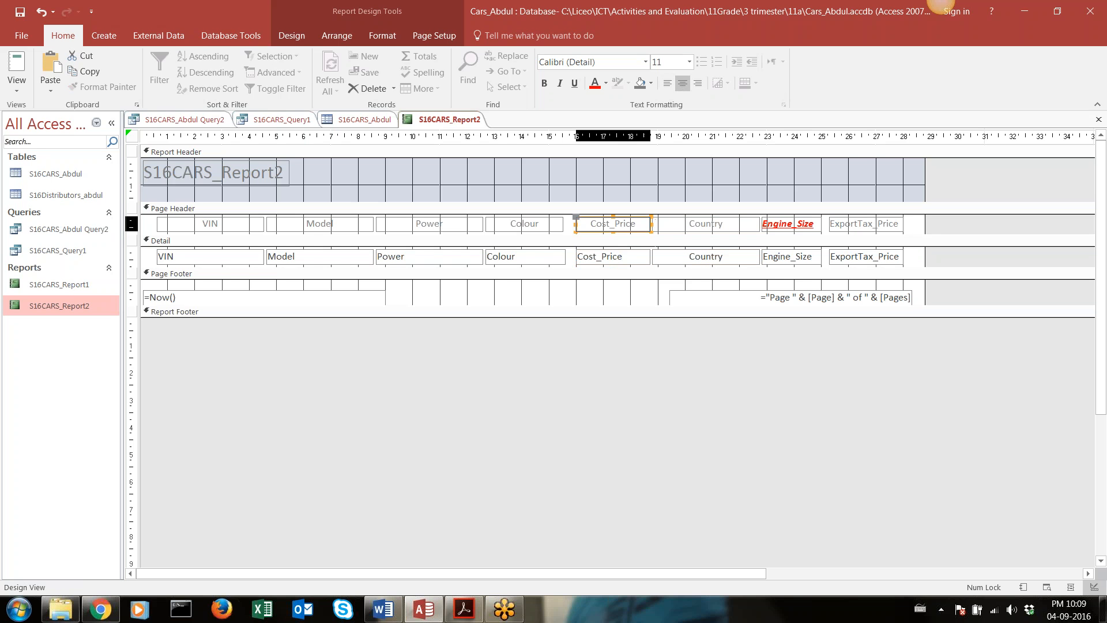
{"action": "left_click", "coordinate": [606, 253], "text": "shift"}
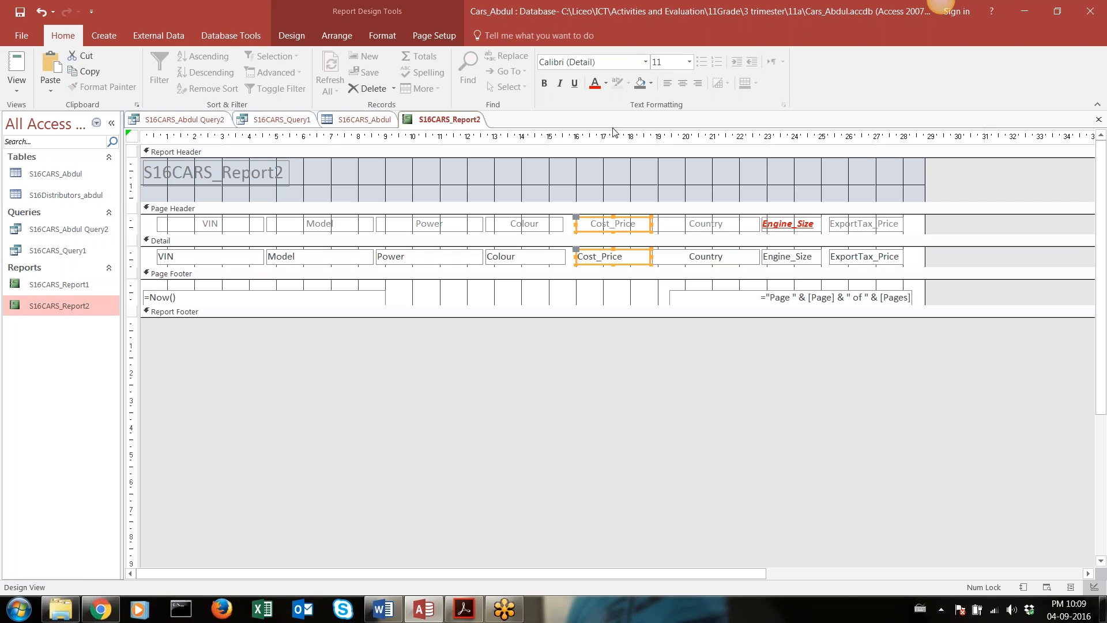
{"action": "left_click", "coordinate": [684, 82]}
{"action": "left_click", "coordinate": [681, 87]}
Centre the text of the VIN, Model, Power, Colour, Engine_Size and ExportTax_Price text boxes in the Detail section together
{"action": "left_click", "coordinate": [209, 251]}
{"action": "left_click", "coordinate": [317, 255], "text": "shift"}
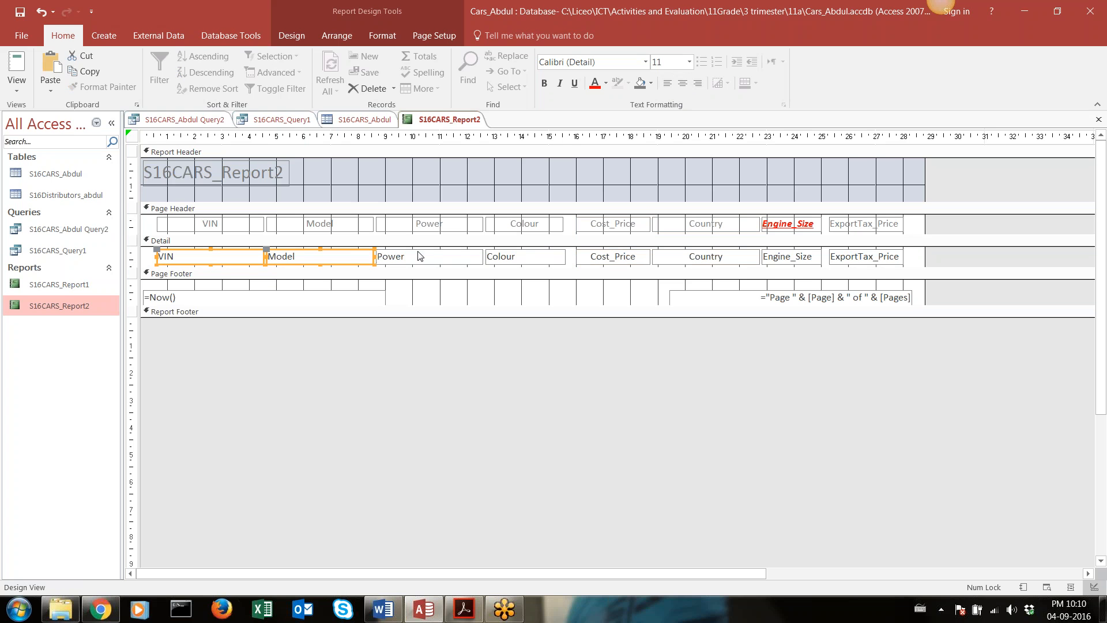
{"action": "left_click", "coordinate": [427, 256], "text": "shift"}
{"action": "left_click", "coordinate": [507, 256], "text": "shift"}
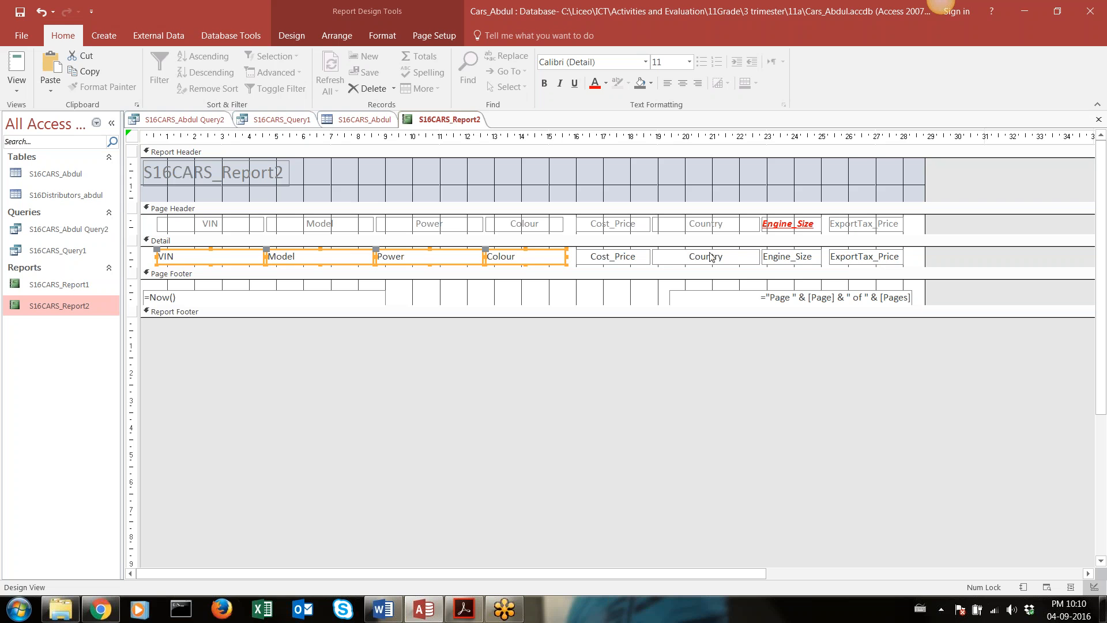
{"action": "left_click", "coordinate": [778, 257], "text": "shift"}
{"action": "left_click", "coordinate": [849, 261], "text": "shift"}
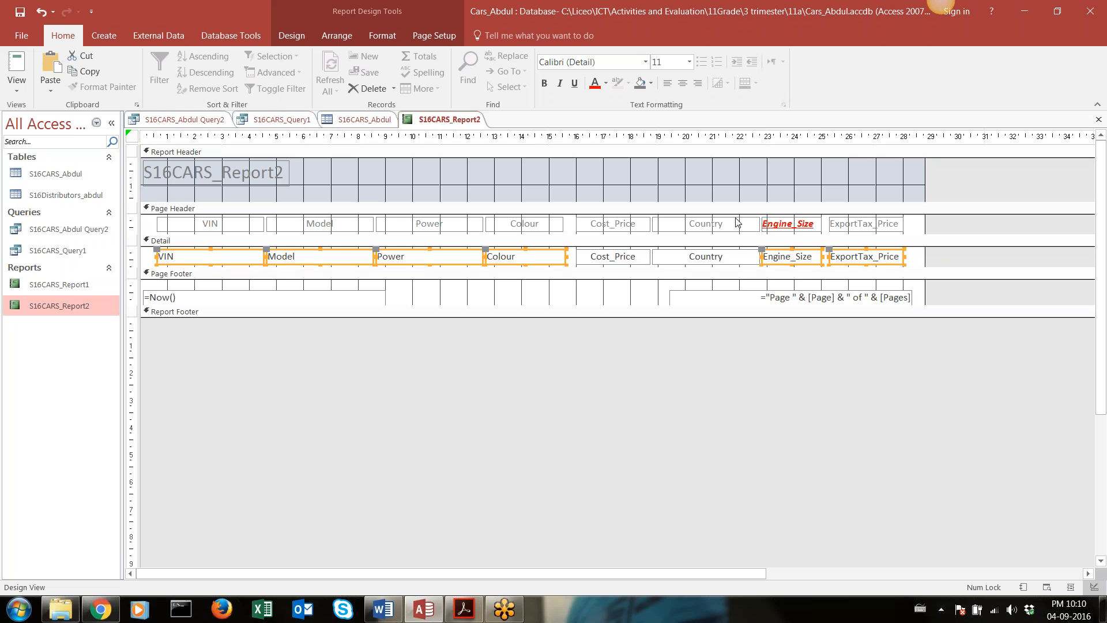
{"action": "left_click", "coordinate": [682, 83]}
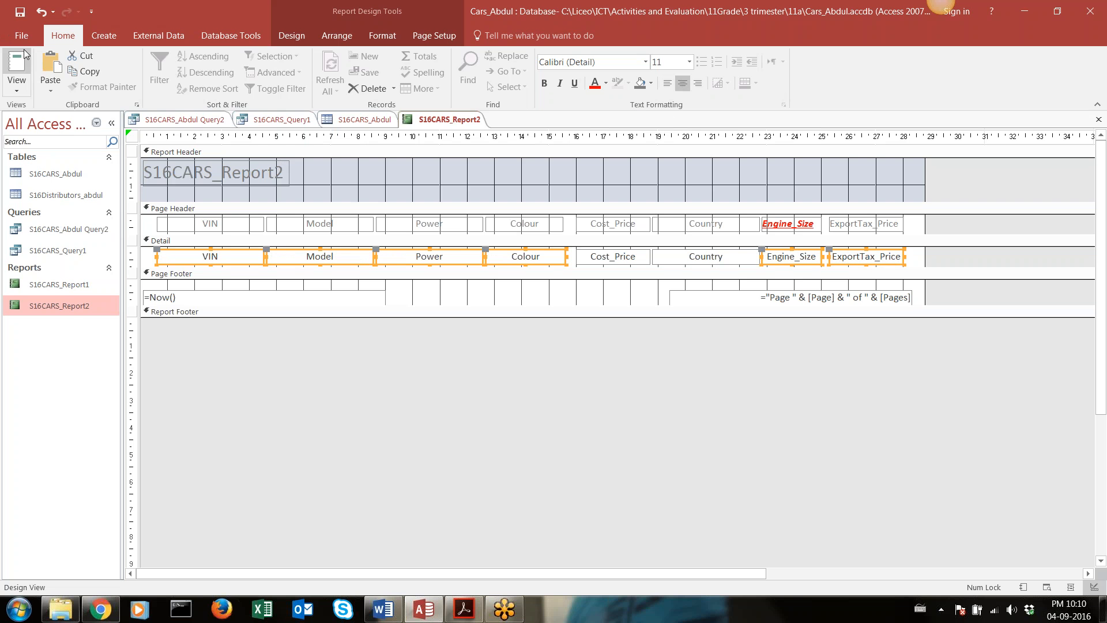
Open S16CARS_Report2 in Report View and look through the records to check the centred columns
{"action": "double_click", "coordinate": [73, 312]}
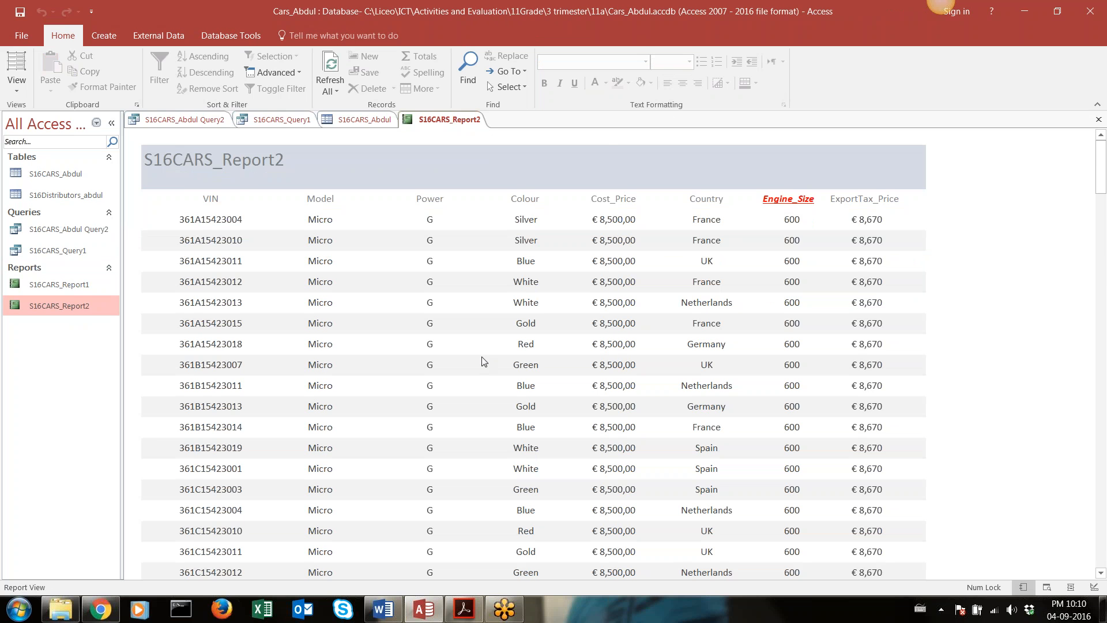
{"action": "scroll", "coordinate": [484, 361], "scroll_direction": "down", "scroll_amount": 4}
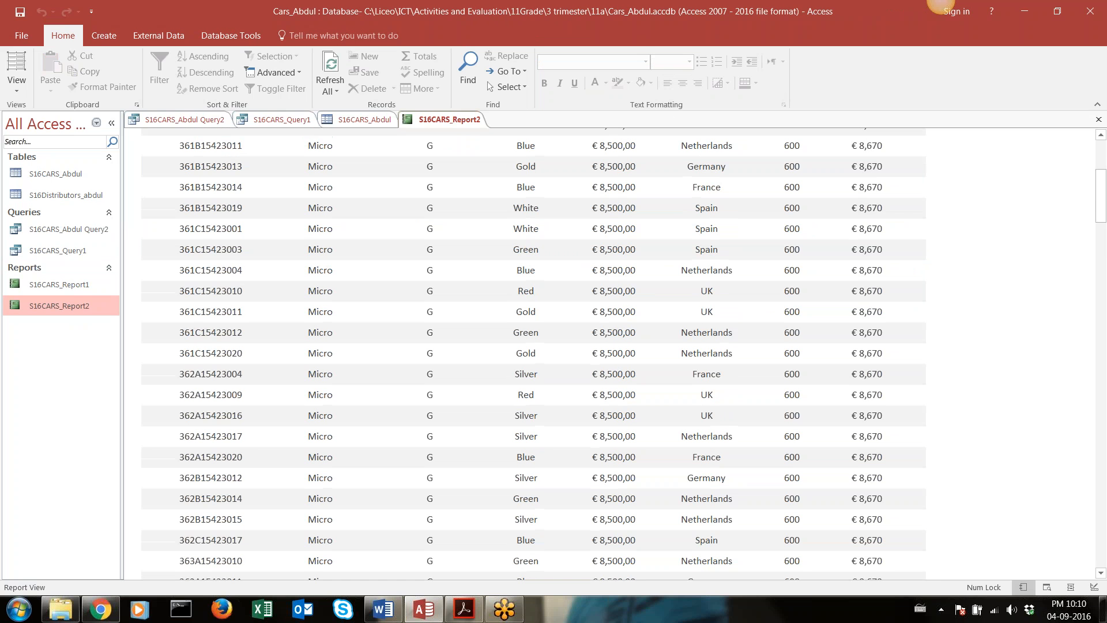
{"action": "scroll", "coordinate": [533, 354], "scroll_direction": "up", "scroll_amount": 5}
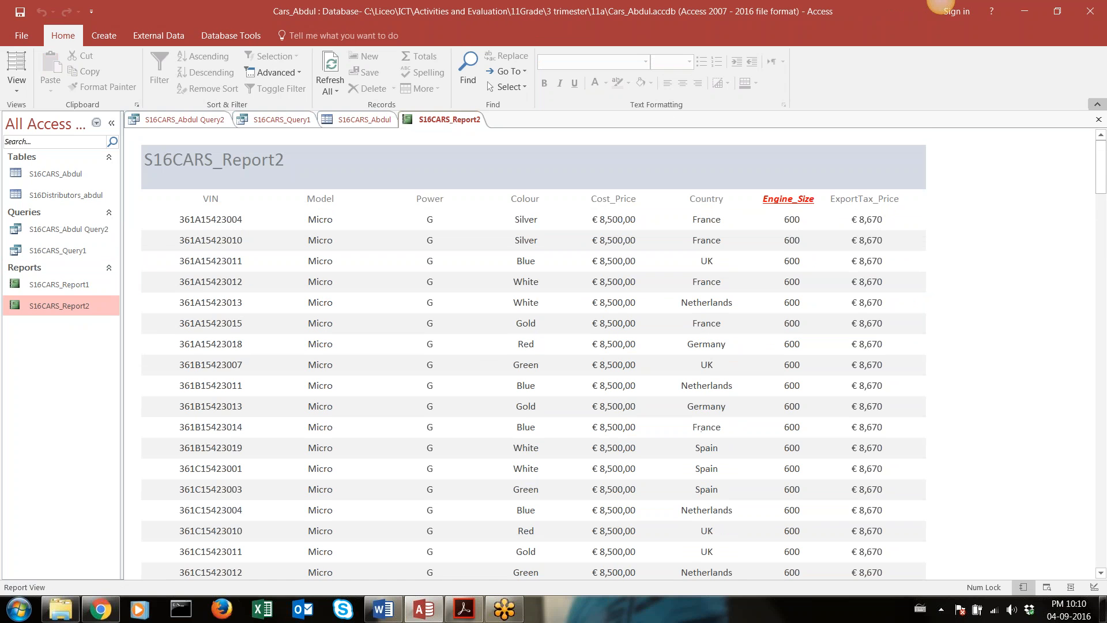
{"action": "scroll", "coordinate": [552, 138], "scroll_direction": "down", "scroll_amount": 5}
{"action": "scroll", "coordinate": [552, 138], "scroll_direction": "up", "scroll_amount": 5}
Look up the required heading "Total Cars of Engine size 600" in Additional Queries.pdf in Adobe Acrobat Reader, and return to Access
{"action": "key", "text": "alt+Tab"}
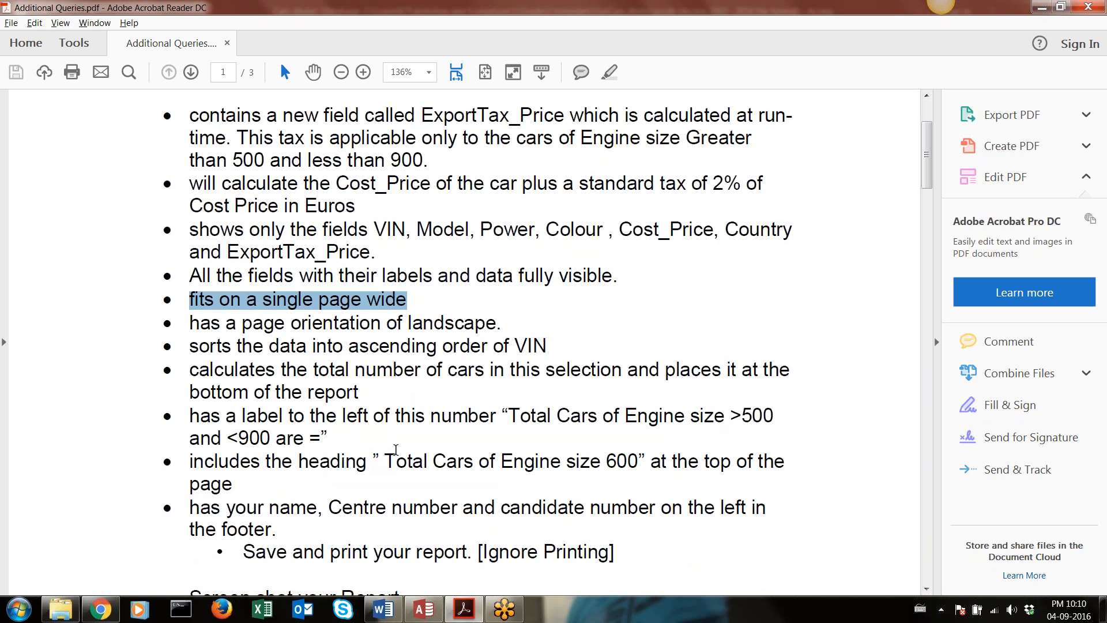
{"action": "left_click_drag", "start_coordinate": [385, 462], "coordinate": [637, 467]}
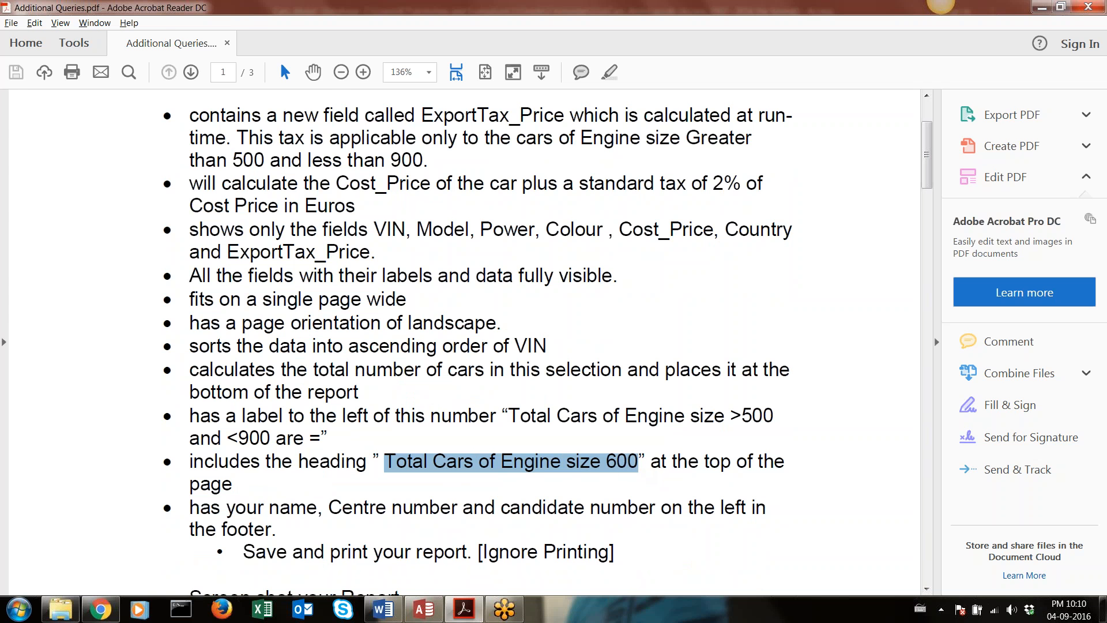
{"action": "key", "text": "alt+Tab"}
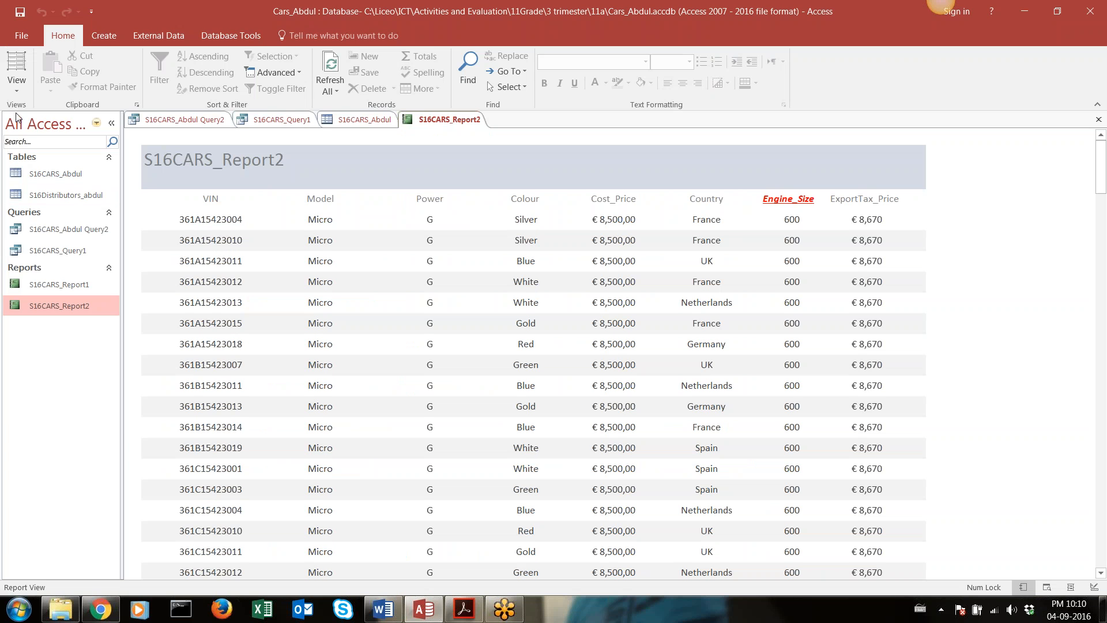
Switch S16CARS_Report2 to Design View and change the Report Header title to "Total Cars of Engine size 600"
{"action": "left_click", "coordinate": [17, 87]}
{"action": "left_click", "coordinate": [45, 176]}
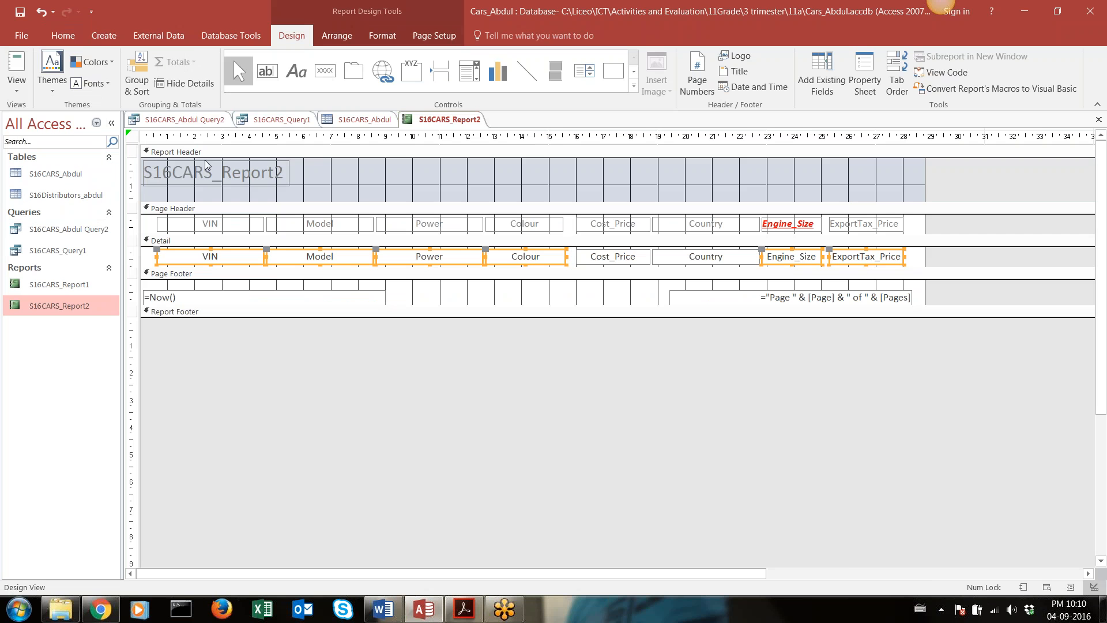
{"action": "double_click", "coordinate": [205, 174]}
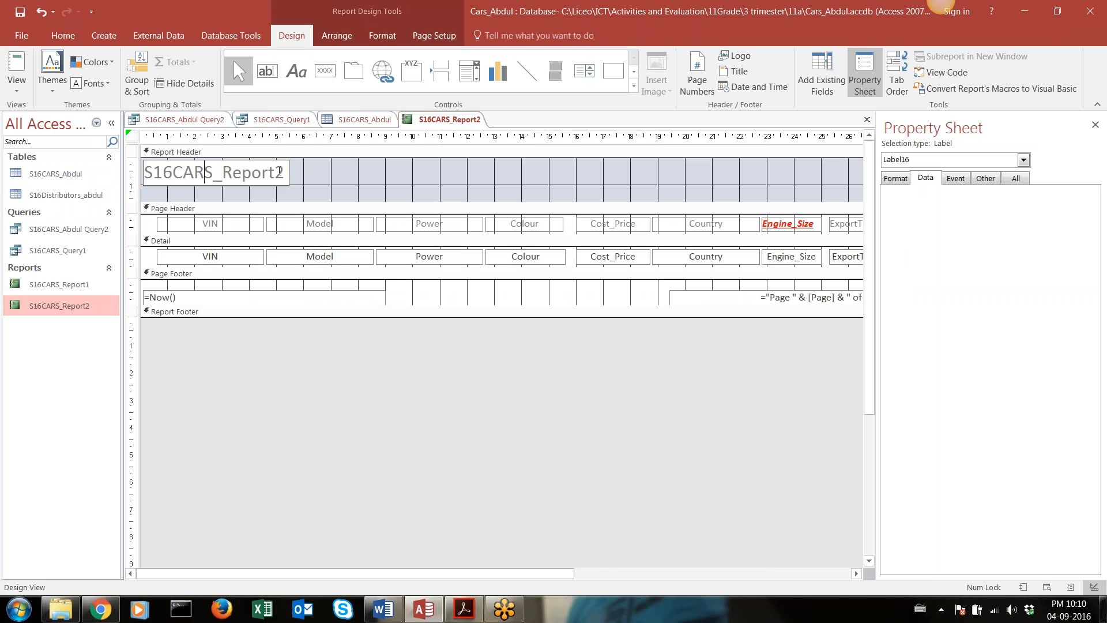
{"action": "left_click_drag", "start_coordinate": [283, 171], "coordinate": [143, 172]}
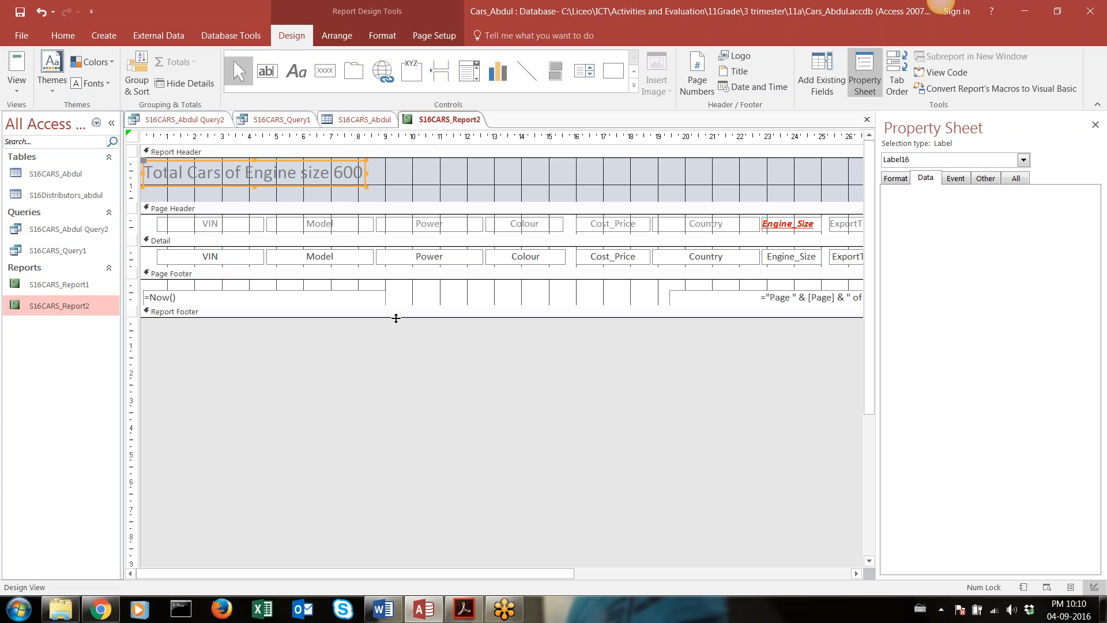
Enlarge the Report Footer and Page Footer sections, and delete the =Now() date text box from the Page Footer
{"action": "left_click_drag", "start_coordinate": [403, 320], "coordinate": [400, 354]}
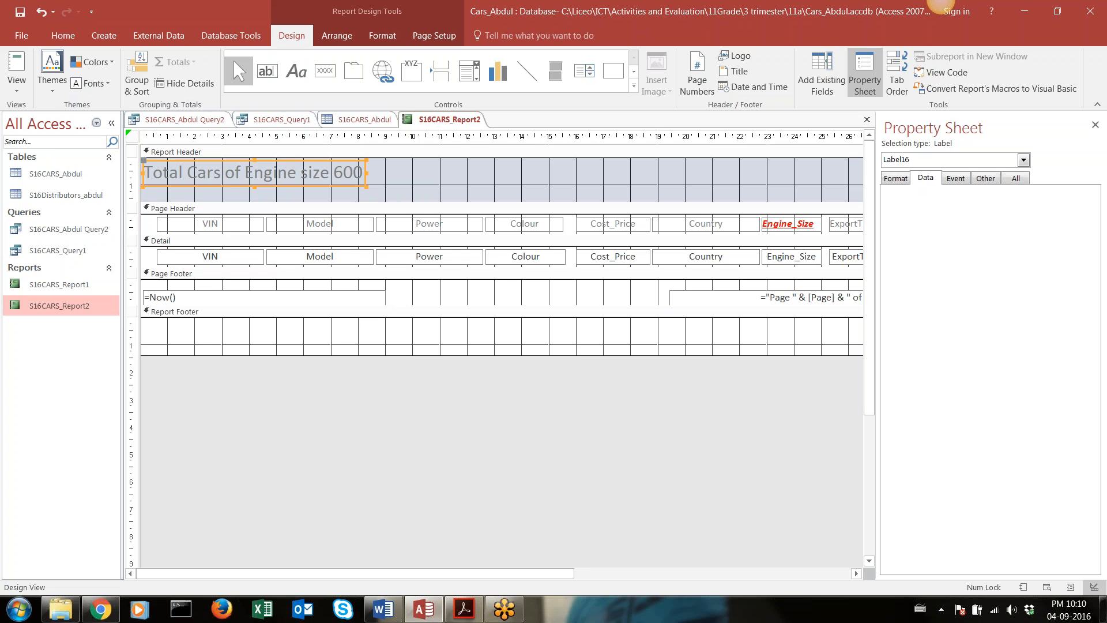
{"action": "left_click_drag", "start_coordinate": [403, 312], "coordinate": [366, 324]}
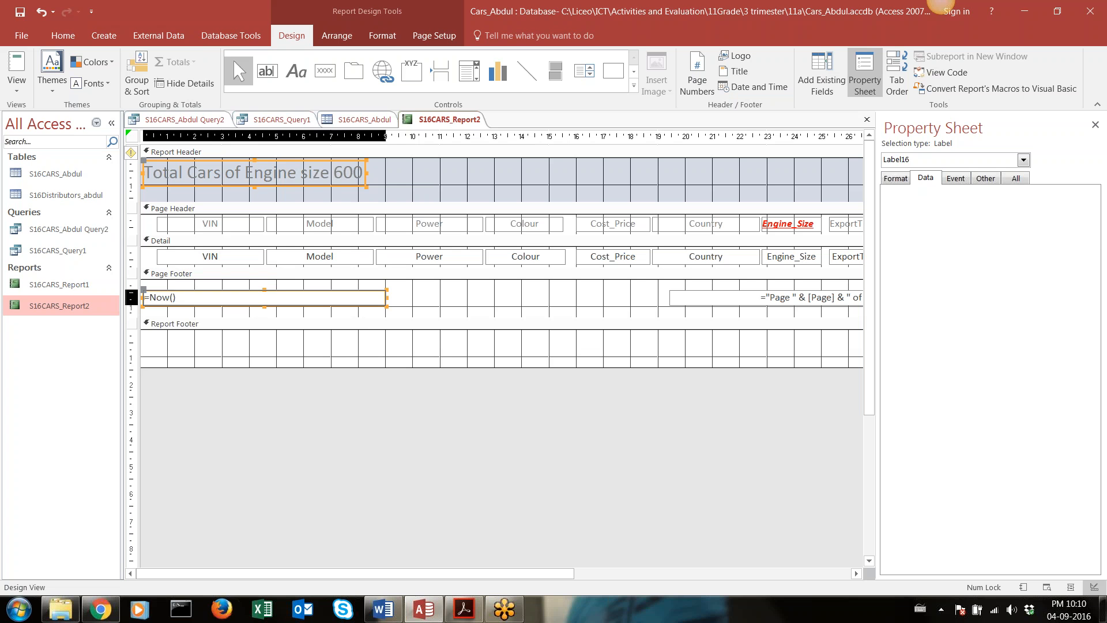
{"action": "left_click", "coordinate": [177, 296]}
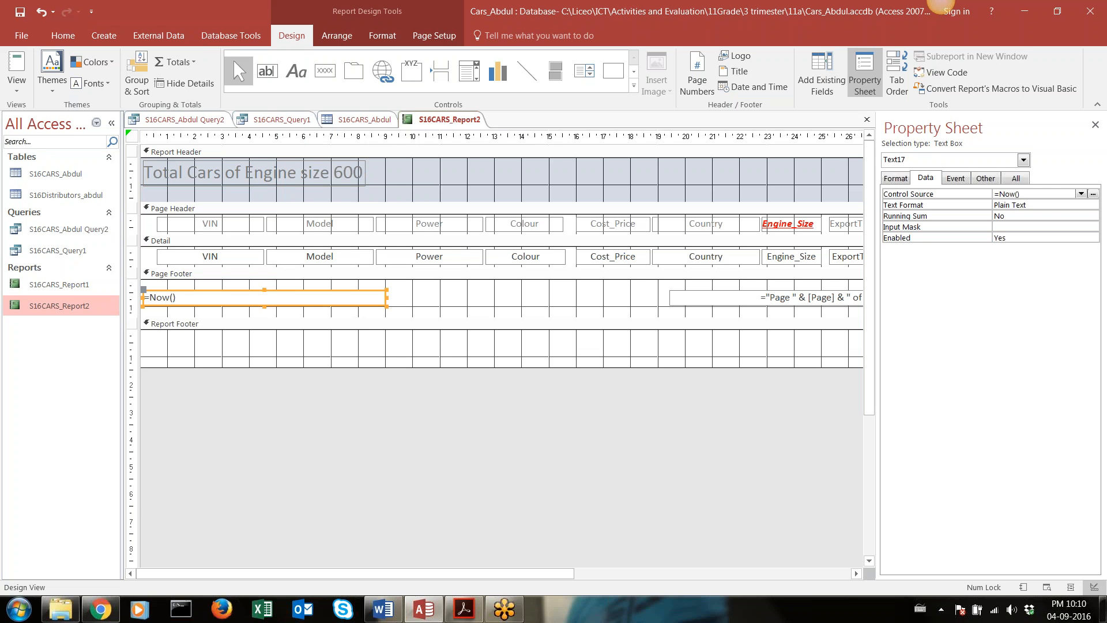
{"action": "key", "text": "Delete"}
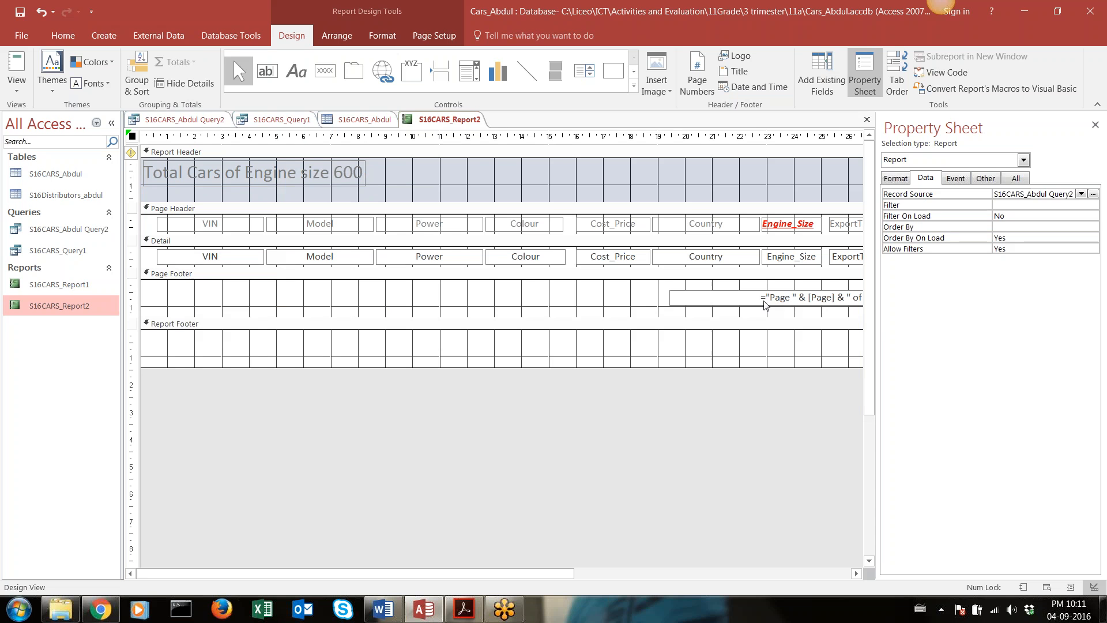
Add a label about 7.7 cm wide in the Page Footer containing the full name, centre number and candidate number, spaced apart
{"action": "left_click", "coordinate": [290, 72]}
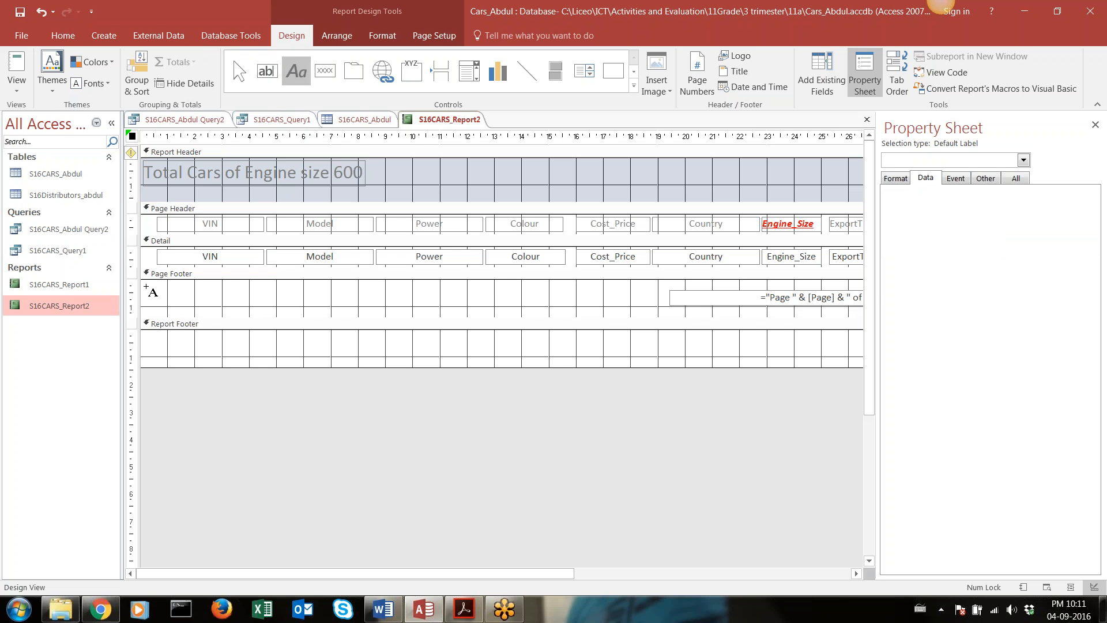
{"action": "left_click_drag", "start_coordinate": [145, 283], "coordinate": [357, 304]}
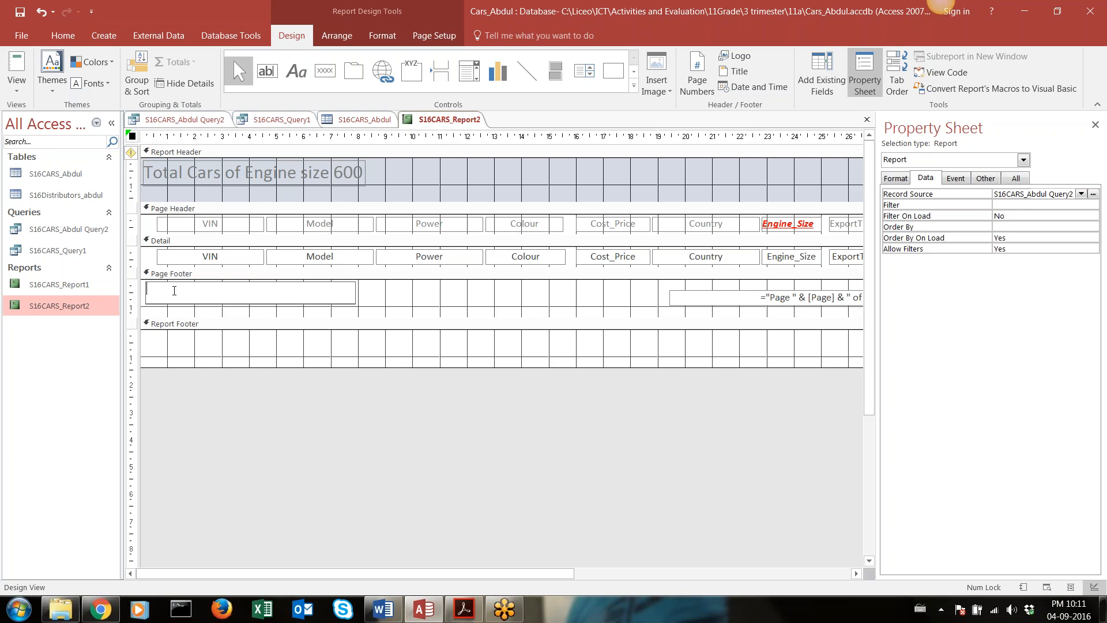
{"action": "type", "text": "                    JM"}
{"action": "key", "text": "BackSpace"}
{"action": "key", "text": "BackSpace"}
{"action": "type", "text": "JM"}
{"action": "key", "text": "BackSpace"}
{"action": "key", "text": "Return"}
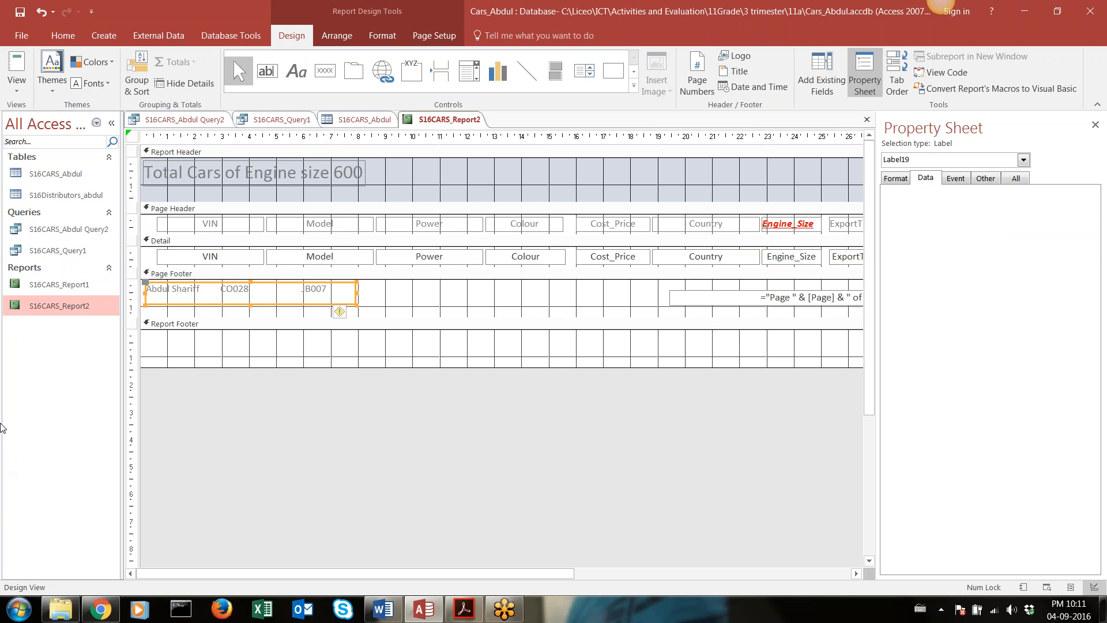
Open the report in Report View and look through the records to check the new heading and layout
{"action": "left_click", "coordinate": [16, 84]}
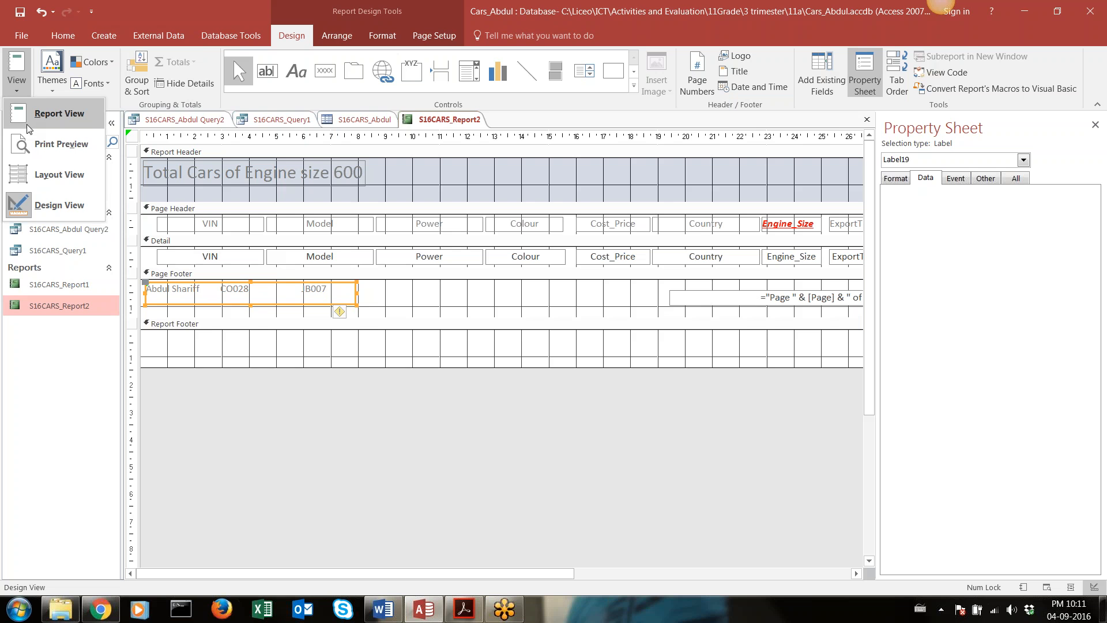
{"action": "left_click", "coordinate": [60, 113]}
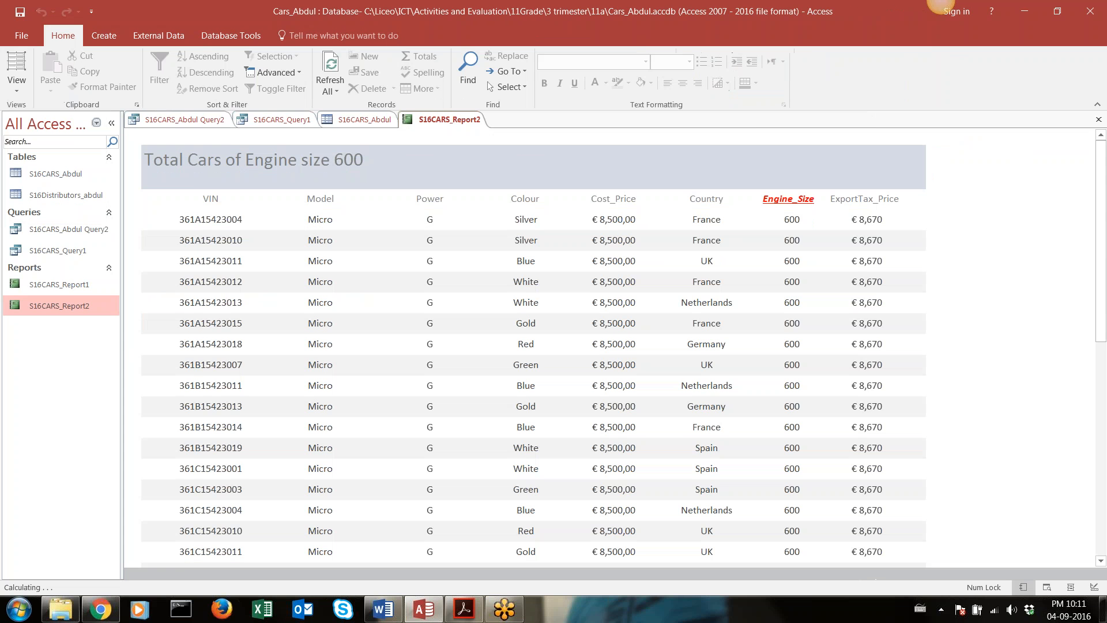
{"action": "scroll", "coordinate": [563, 292], "scroll_direction": "down", "scroll_amount": 5}
{"action": "scroll", "coordinate": [910, 254], "scroll_direction": "down", "scroll_amount": 4}
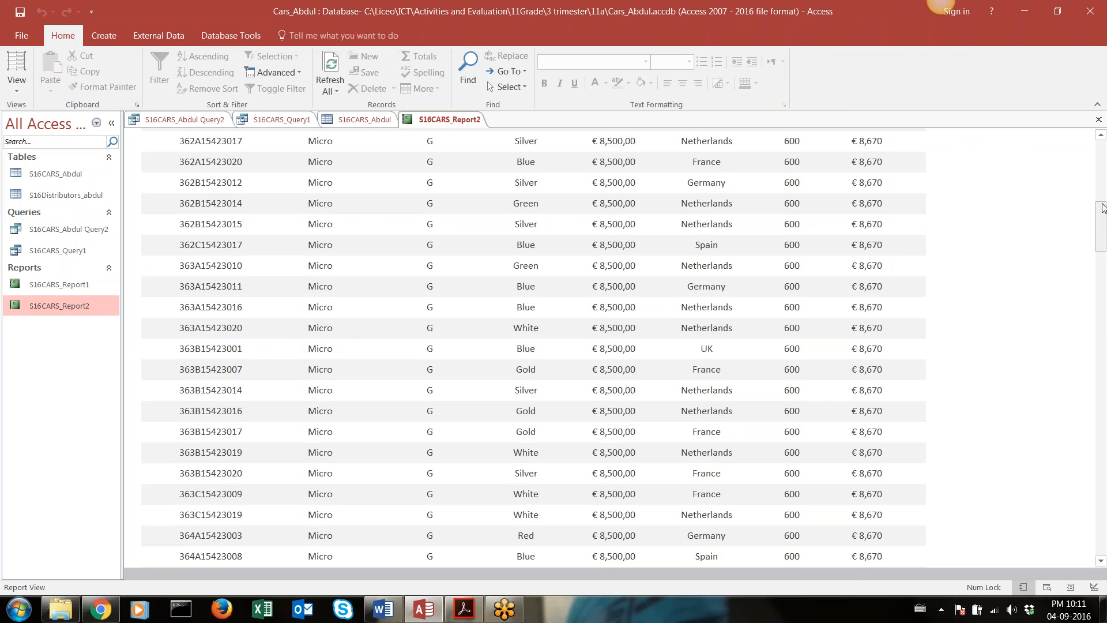
{"action": "left_click_drag", "start_coordinate": [1102, 208], "coordinate": [1106, 84]}
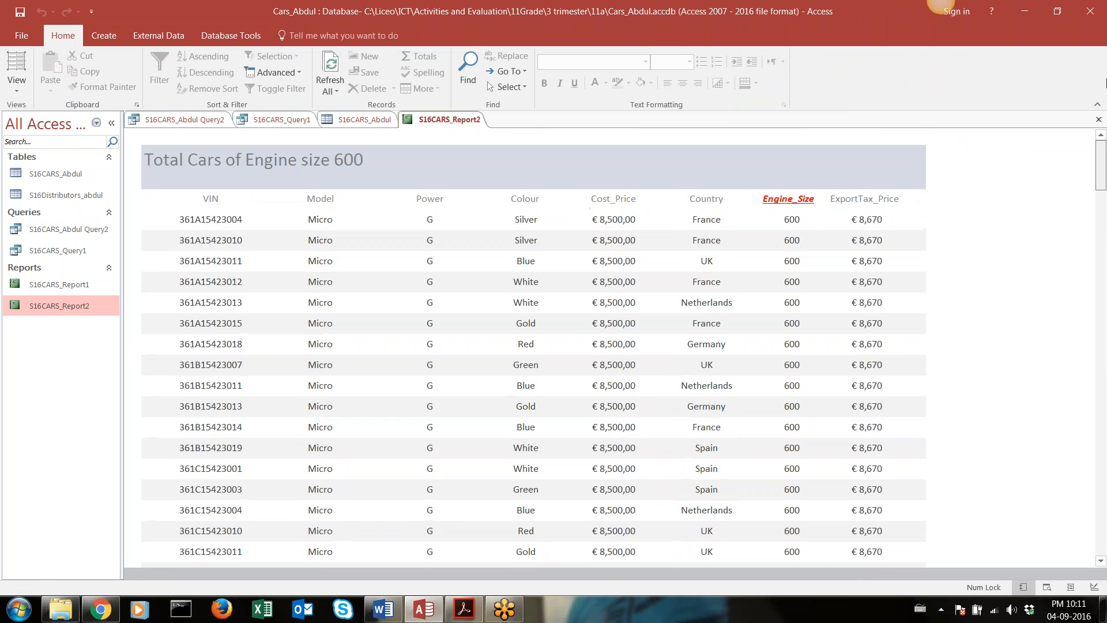
{"action": "scroll", "coordinate": [239, 312], "scroll_direction": "down", "scroll_amount": 2}
{"action": "scroll", "coordinate": [238, 311], "scroll_direction": "down", "scroll_amount": 5}
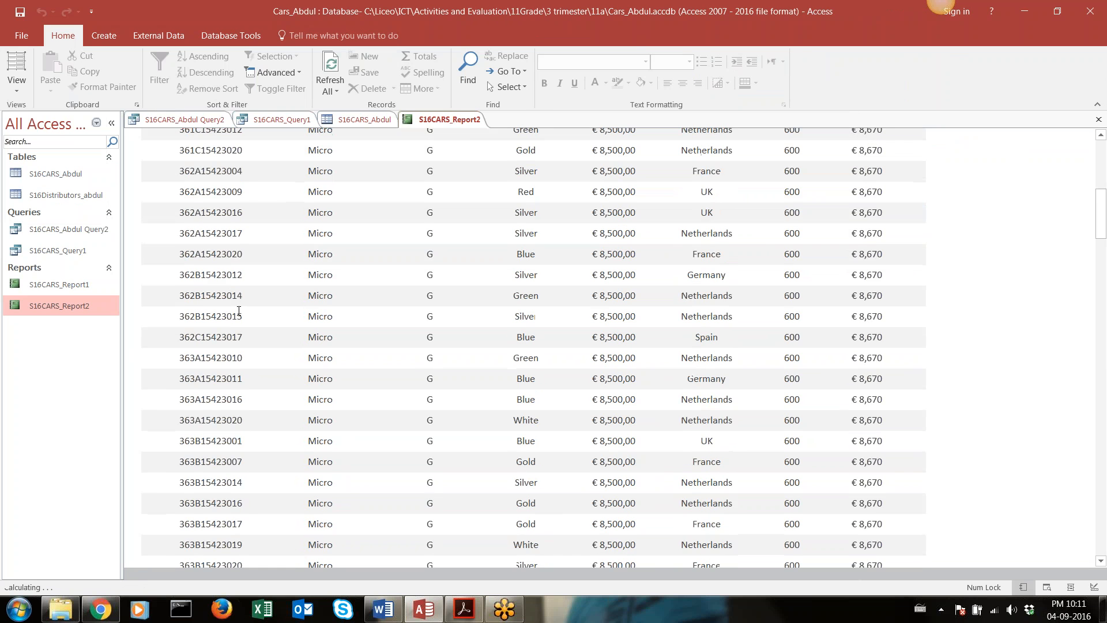
{"action": "scroll", "coordinate": [239, 311], "scroll_direction": "down", "scroll_amount": 10}
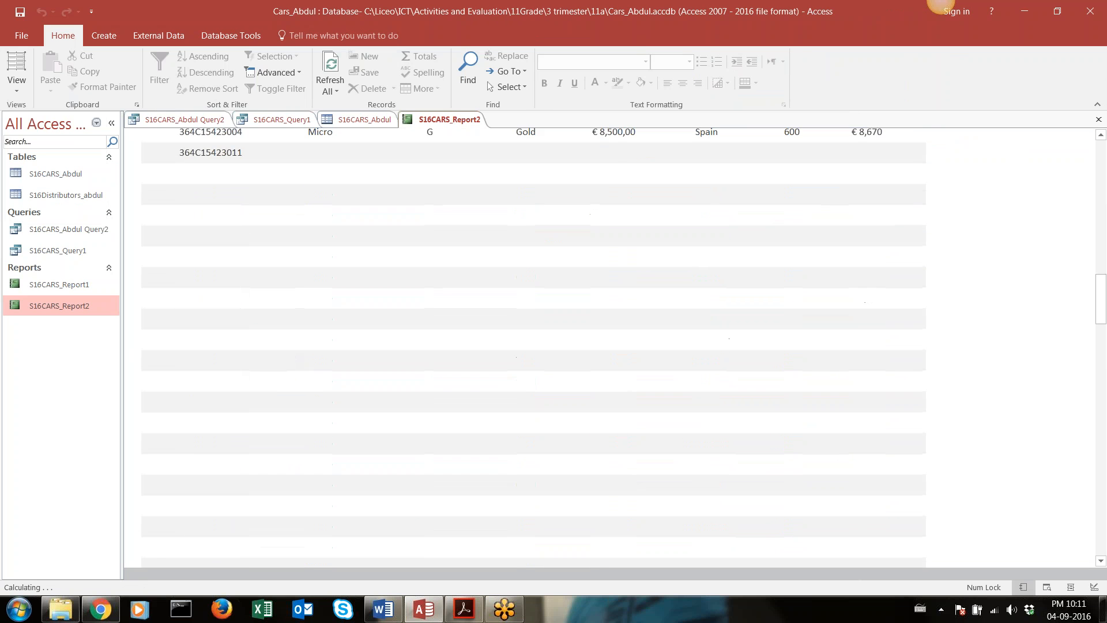
{"action": "scroll", "coordinate": [295, 318], "scroll_direction": "up", "scroll_amount": 10}
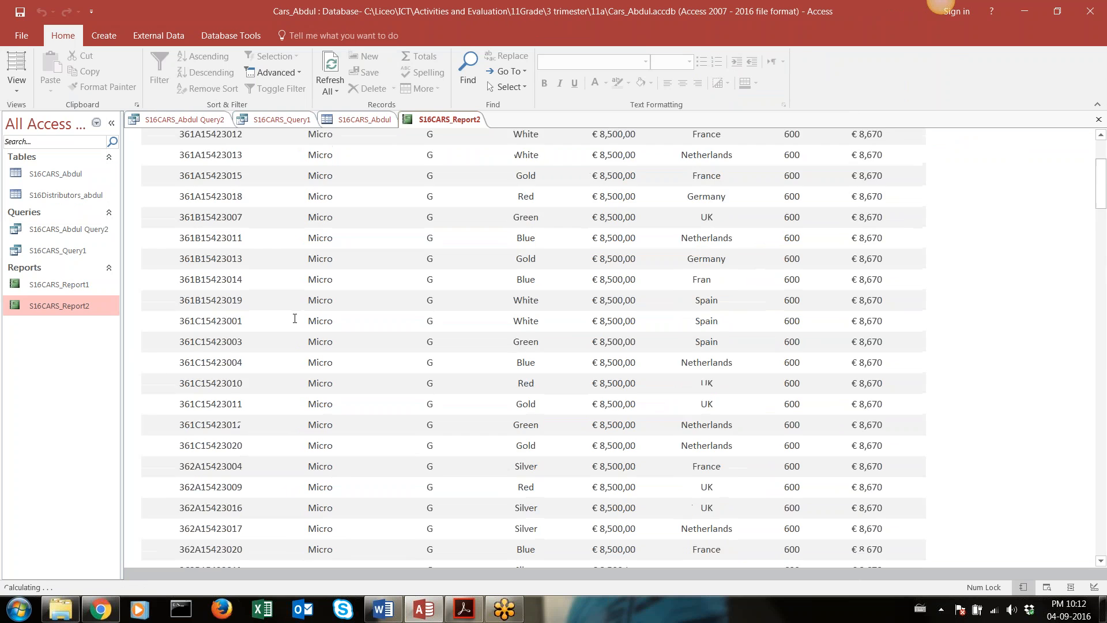
{"action": "scroll", "coordinate": [295, 319], "scroll_direction": "up", "scroll_amount": 3}
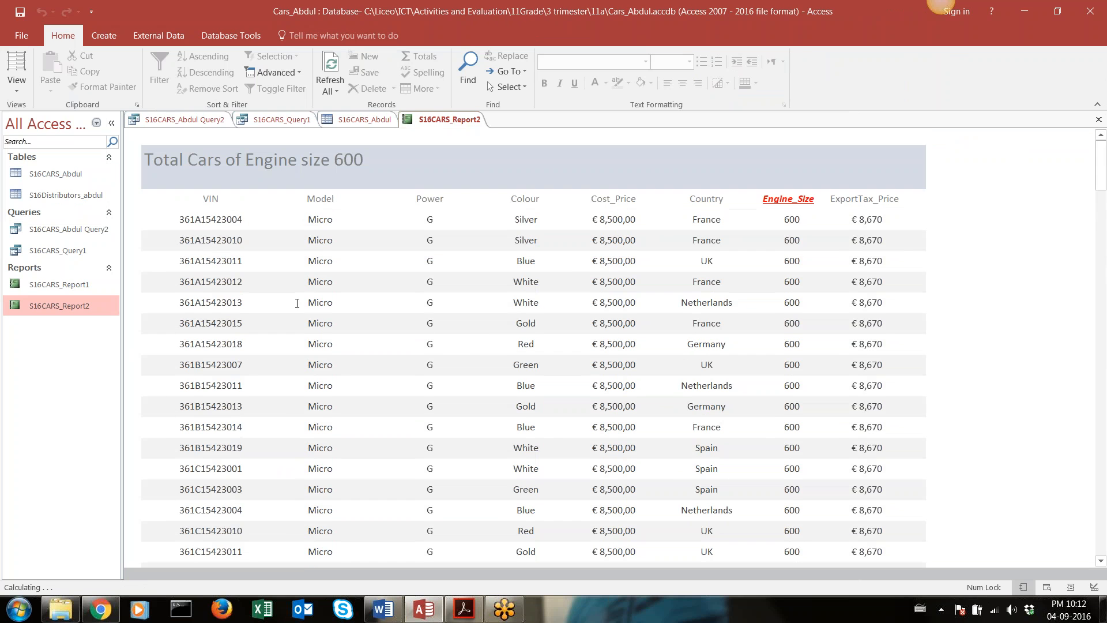
Open the report in Print Preview, page through to the last page checking the footer label and any blank pages, and close the preview
{"action": "left_click", "coordinate": [23, 90]}
{"action": "left_click", "coordinate": [37, 151]}
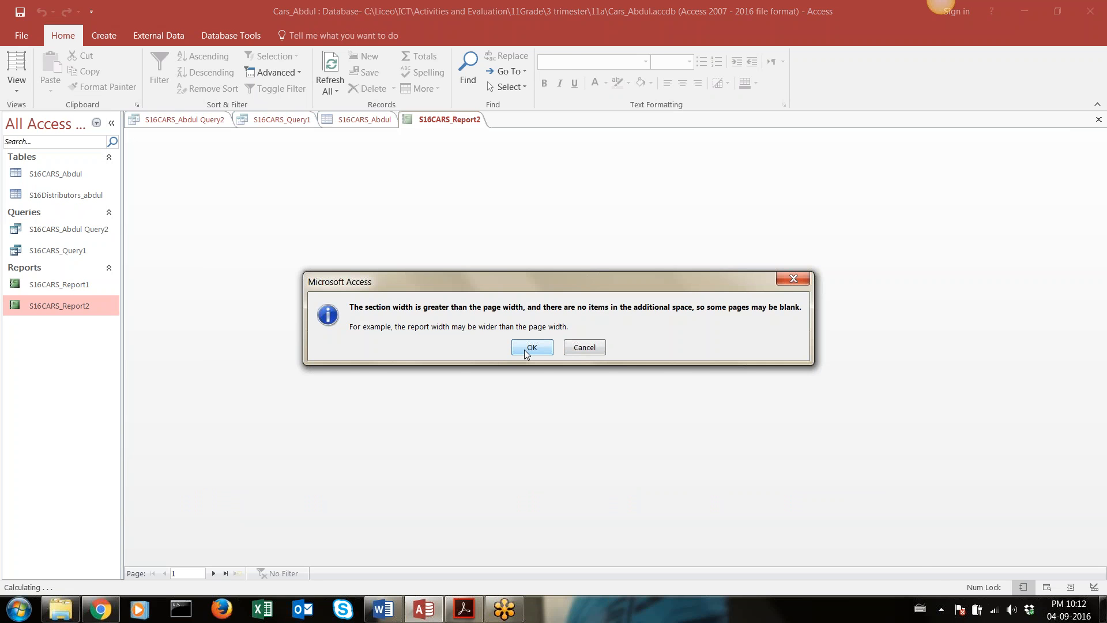
{"action": "left_click", "coordinate": [531, 347]}
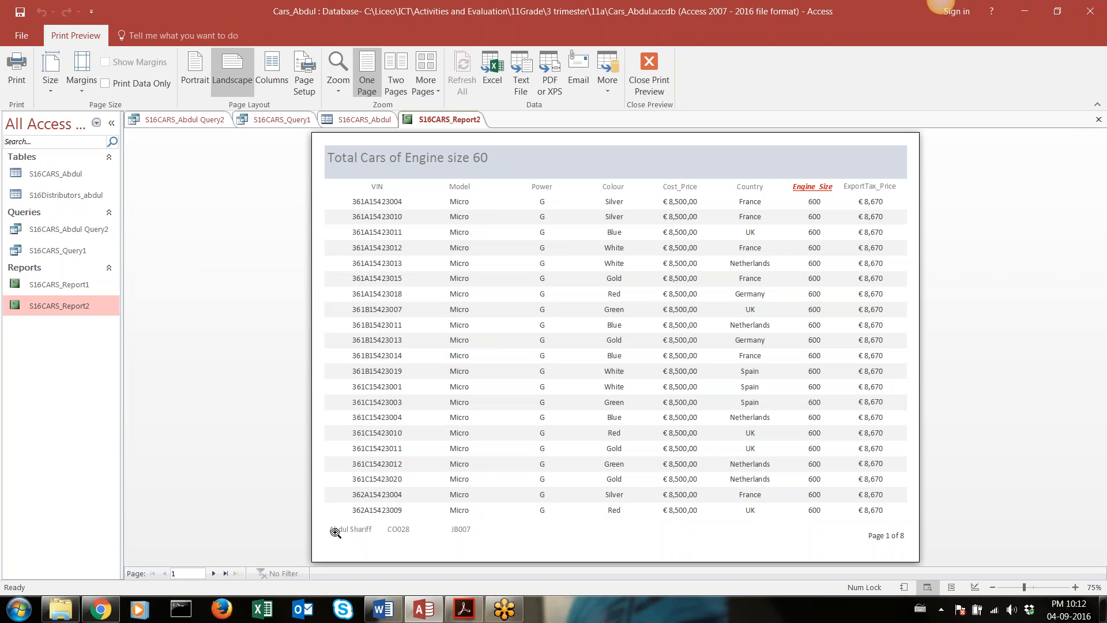
{"action": "left_click", "coordinate": [213, 573]}
{"action": "left_click", "coordinate": [213, 574]}
{"action": "left_click", "coordinate": [212, 573]}
{"action": "left_click", "coordinate": [213, 573]}
{"action": "left_click", "coordinate": [213, 573]}
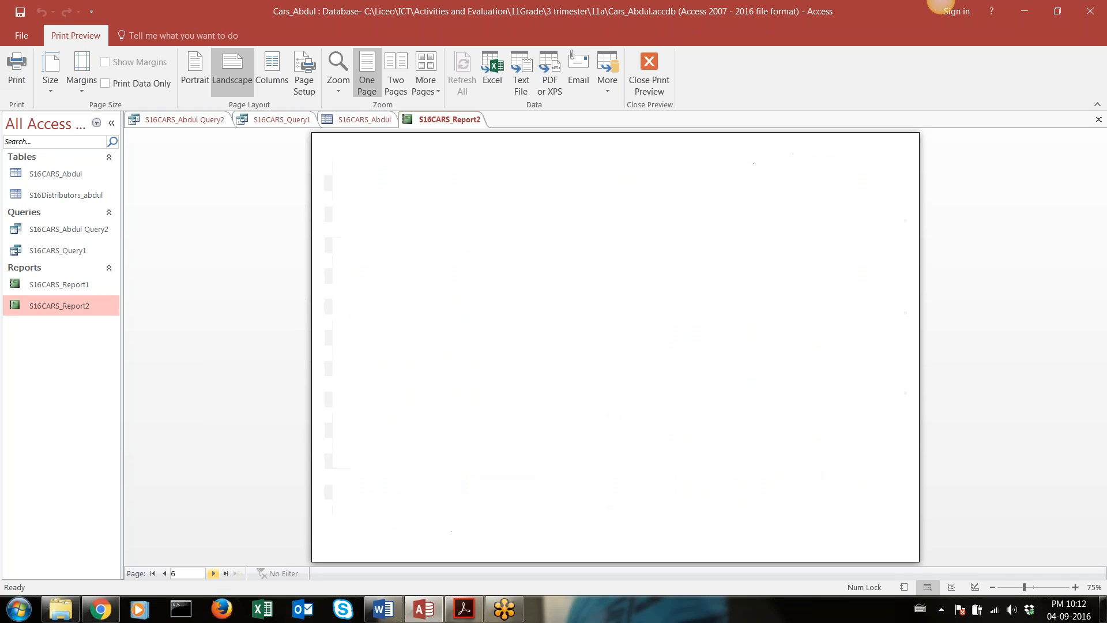
{"action": "left_click", "coordinate": [212, 573]}
{"action": "left_click", "coordinate": [213, 573]}
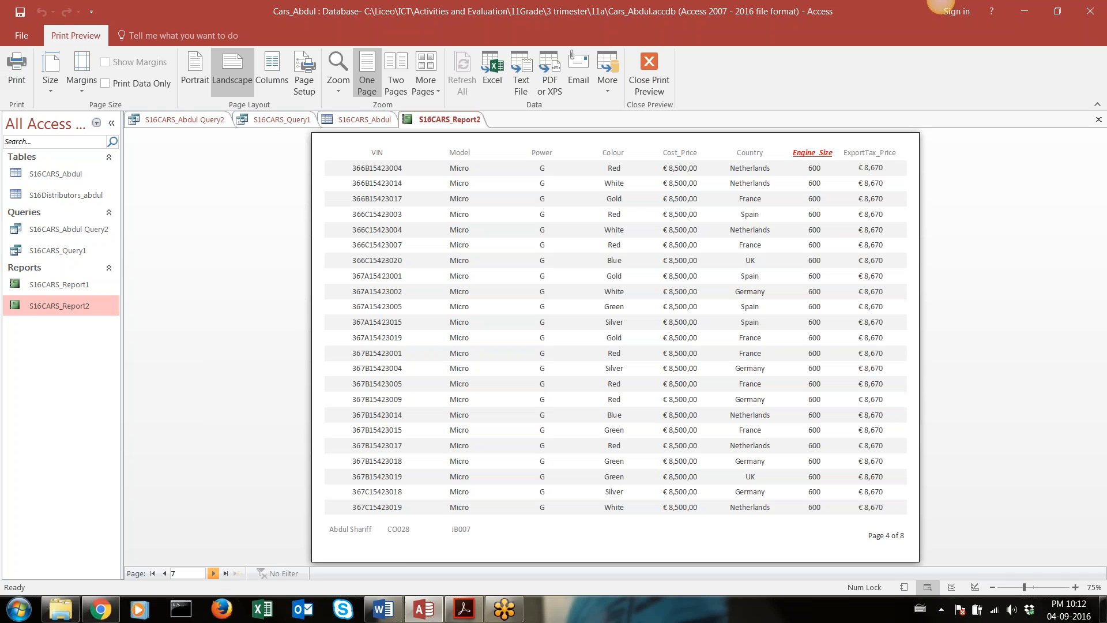
{"action": "left_click", "coordinate": [213, 573]}
{"action": "left_click", "coordinate": [212, 573]}
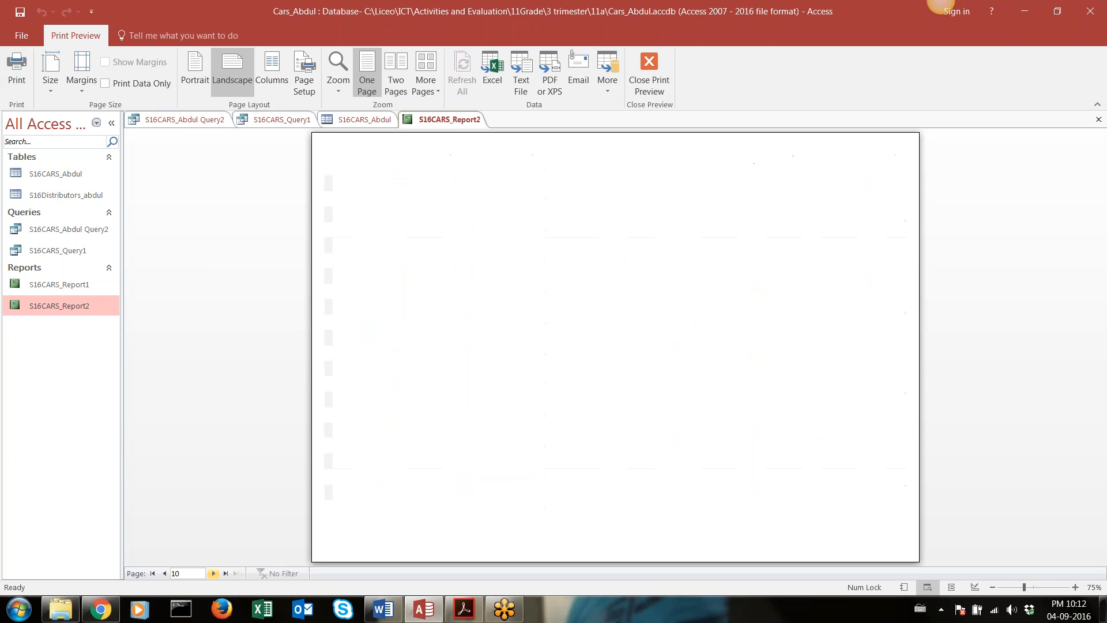
{"action": "left_click", "coordinate": [213, 573]}
{"action": "left_click", "coordinate": [213, 574]}
{"action": "left_click", "coordinate": [213, 573]}
{"action": "left_click", "coordinate": [213, 573]}
{"action": "left_click", "coordinate": [213, 574]}
{"action": "left_click", "coordinate": [212, 573]}
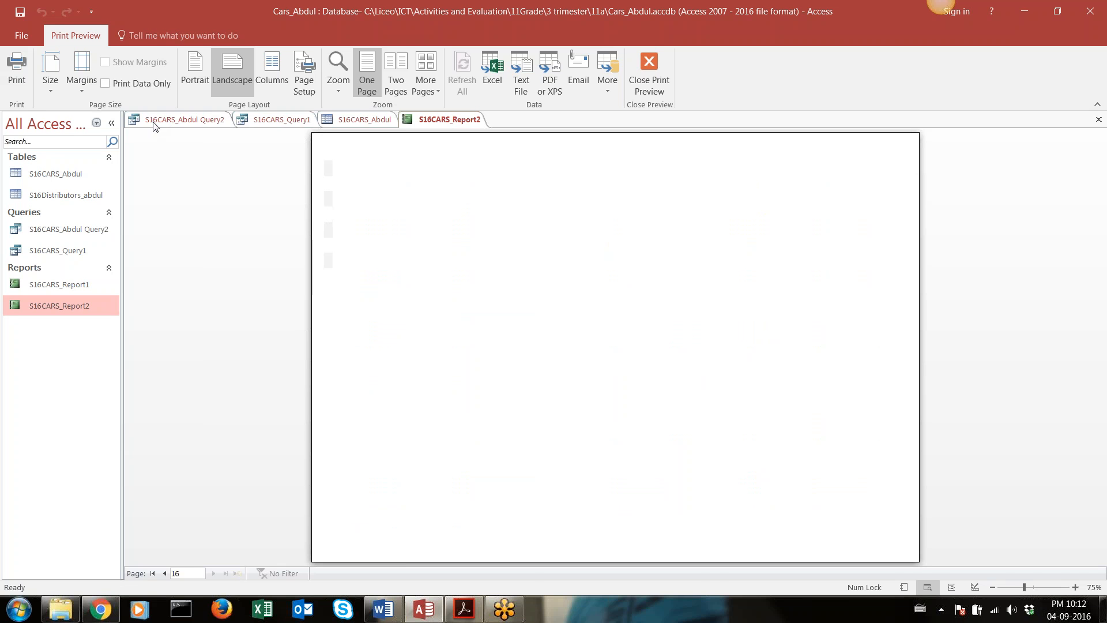
{"action": "left_click", "coordinate": [644, 72]}
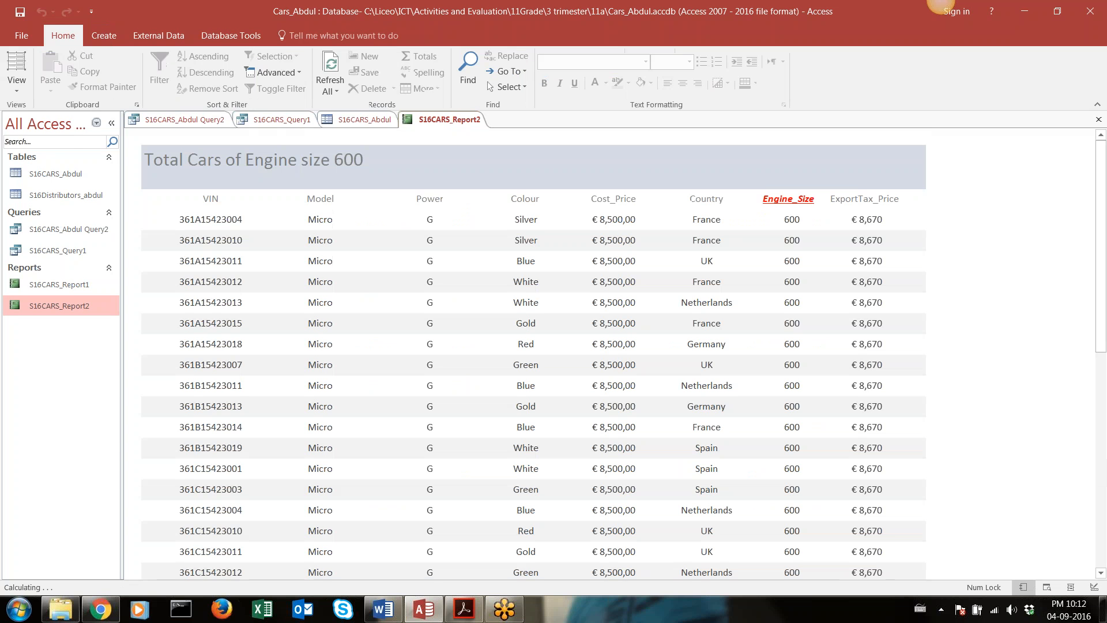
Return to Design View, close the Property Sheet and narrow the report to about 28.3 cm wide
{"action": "left_click", "coordinate": [17, 81]}
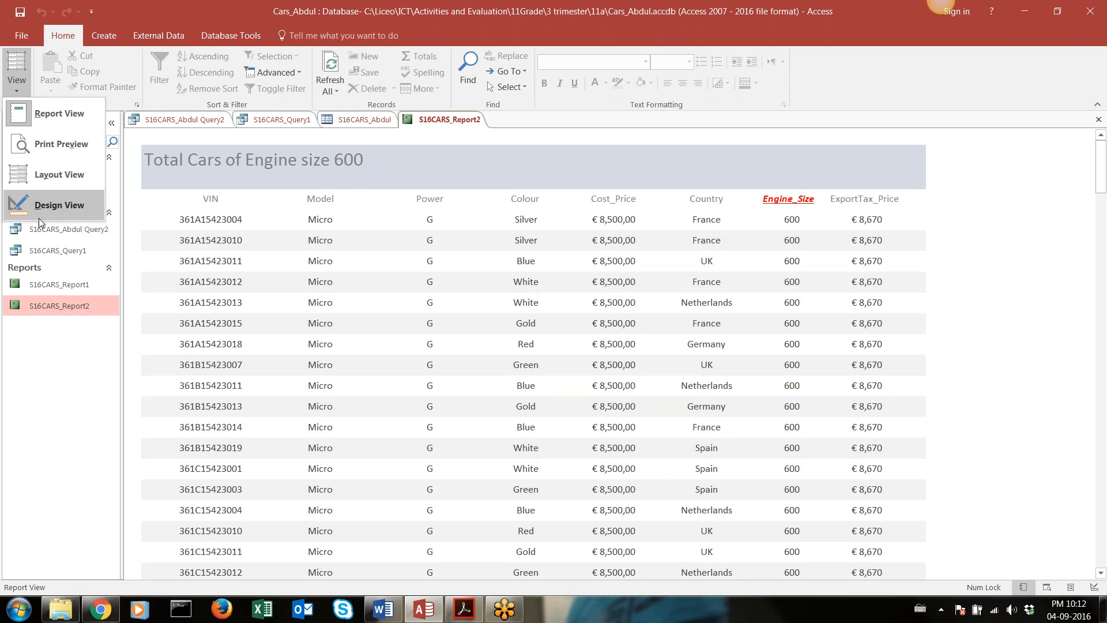
{"action": "left_click", "coordinate": [68, 202]}
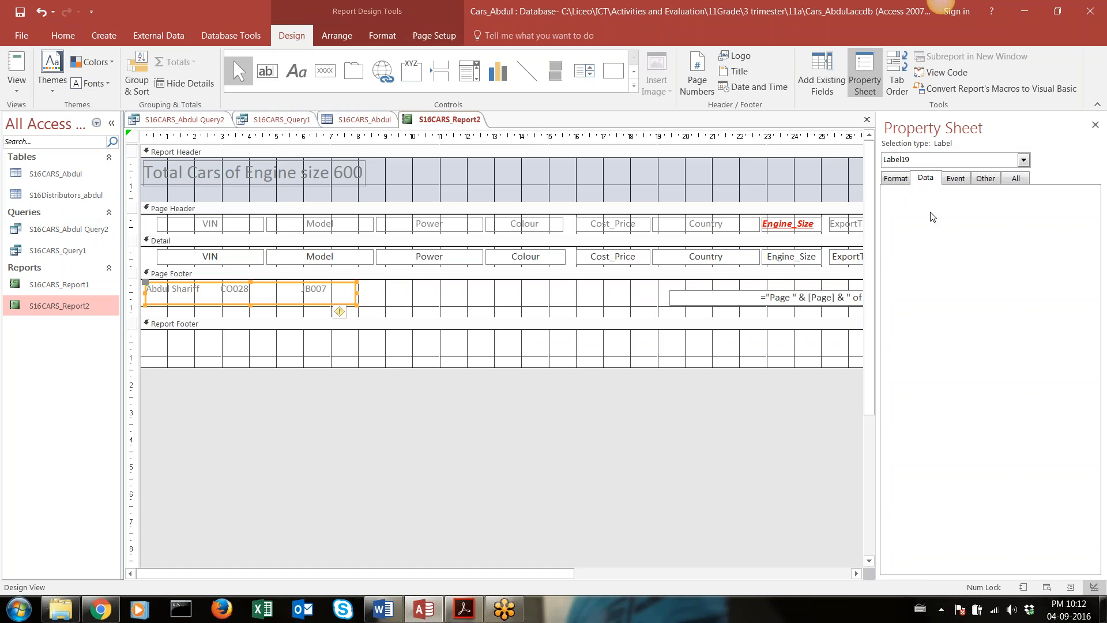
{"action": "left_click", "coordinate": [1096, 124]}
{"action": "left_click_drag", "start_coordinate": [925, 159], "coordinate": [906, 159]}
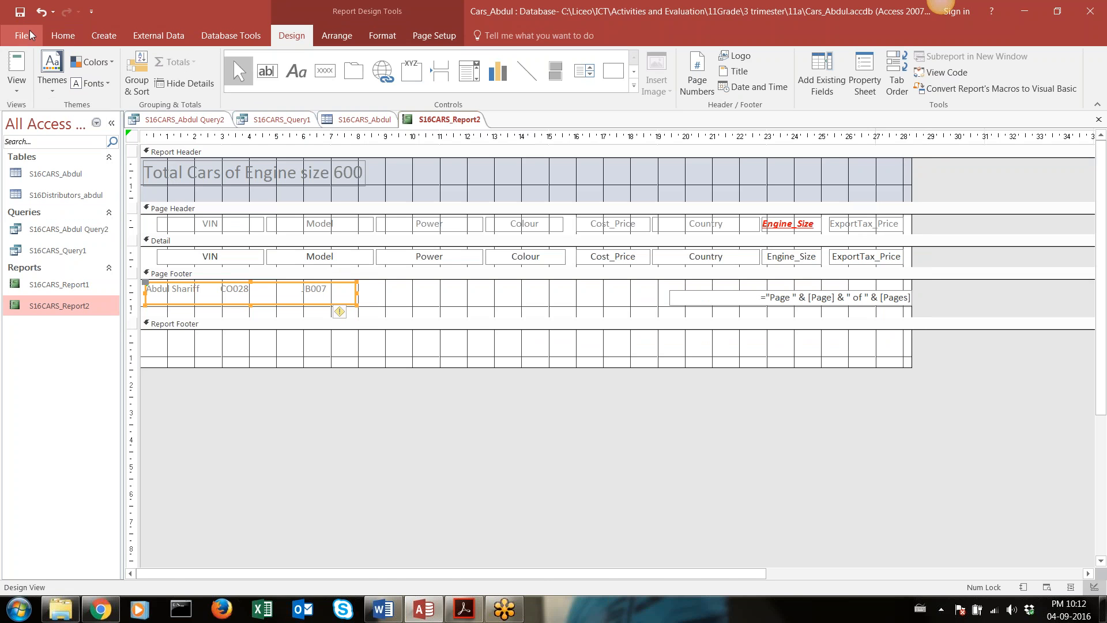
Preview the narrowed report for printing, check an early page and the last page for blank pages, and return to Design View
{"action": "left_click", "coordinate": [17, 87]}
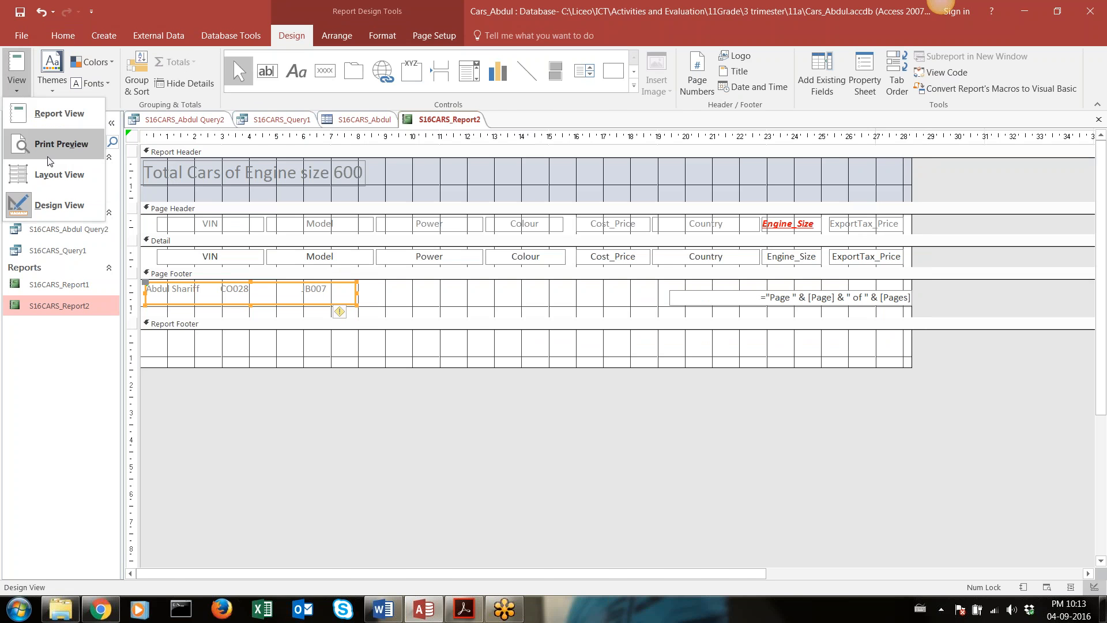
{"action": "left_click", "coordinate": [57, 144]}
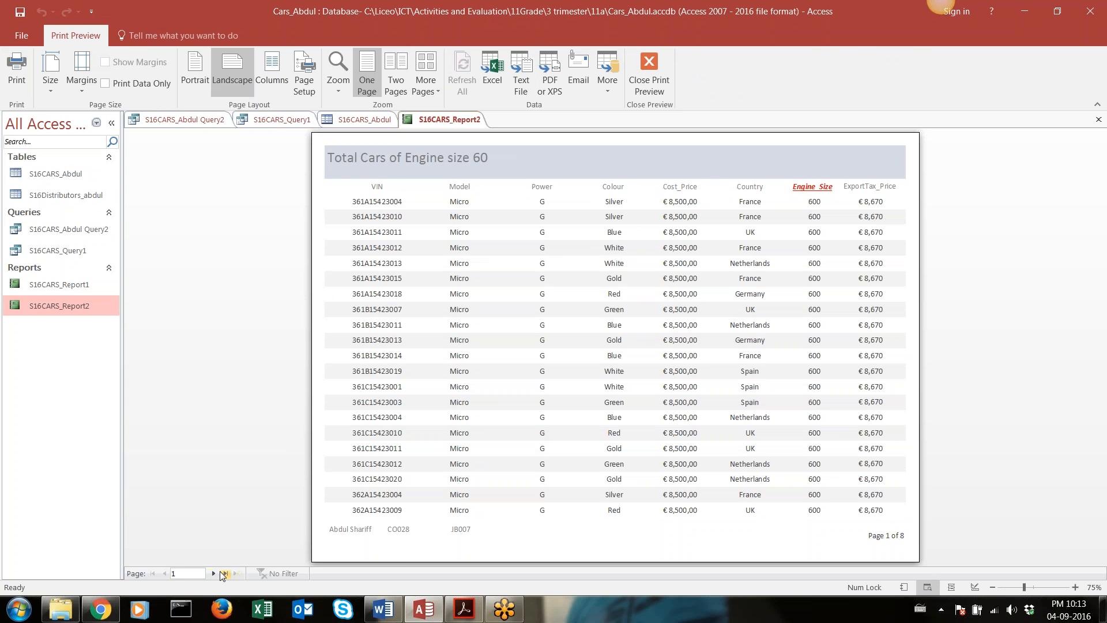
{"action": "double_click", "coordinate": [213, 573]}
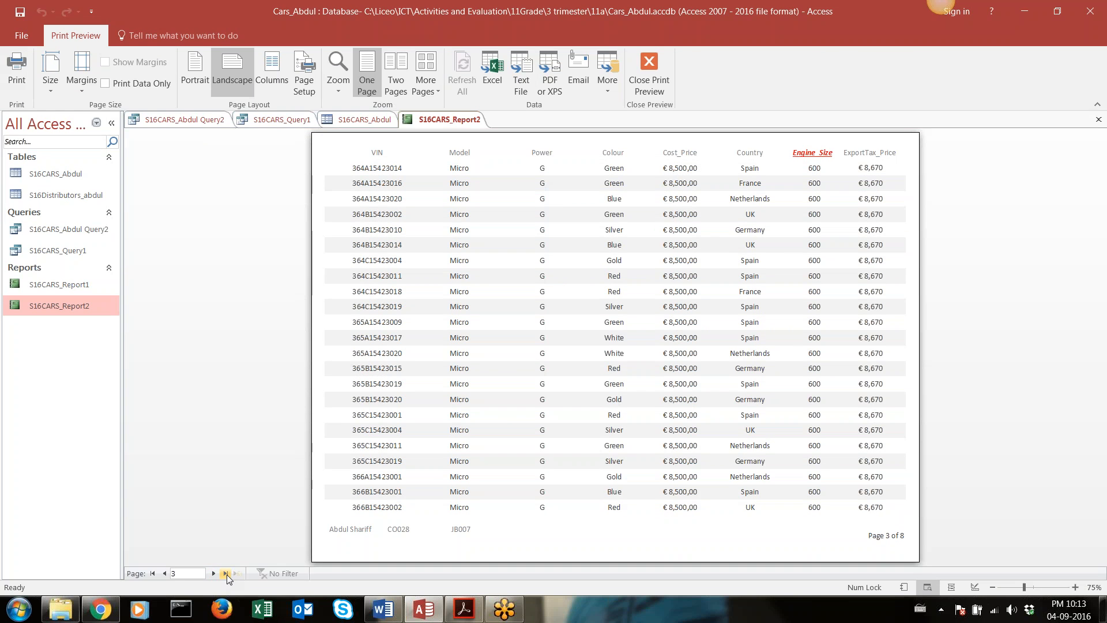
{"action": "left_click", "coordinate": [226, 574]}
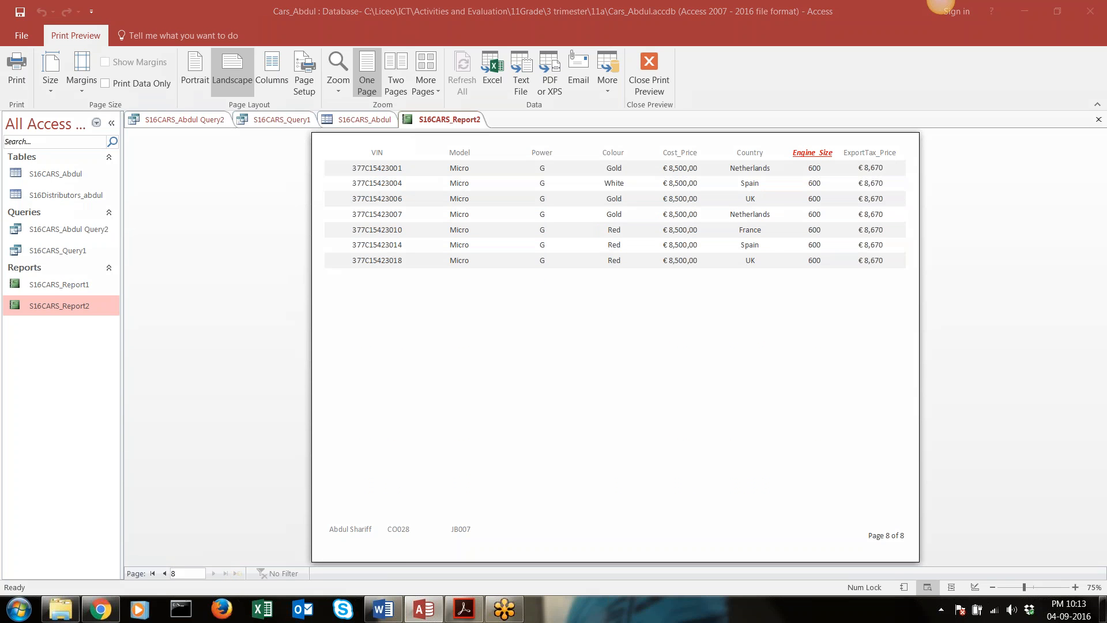
{"action": "left_click", "coordinate": [173, 573]}
{"action": "left_click", "coordinate": [649, 64]}
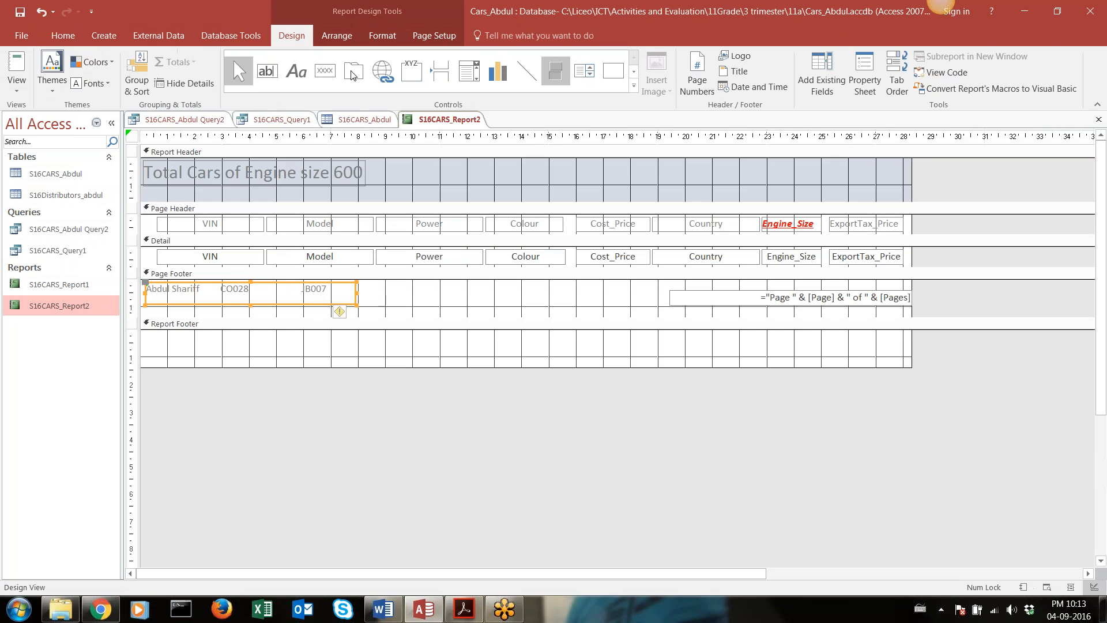
{"action": "left_click", "coordinate": [16, 86]}
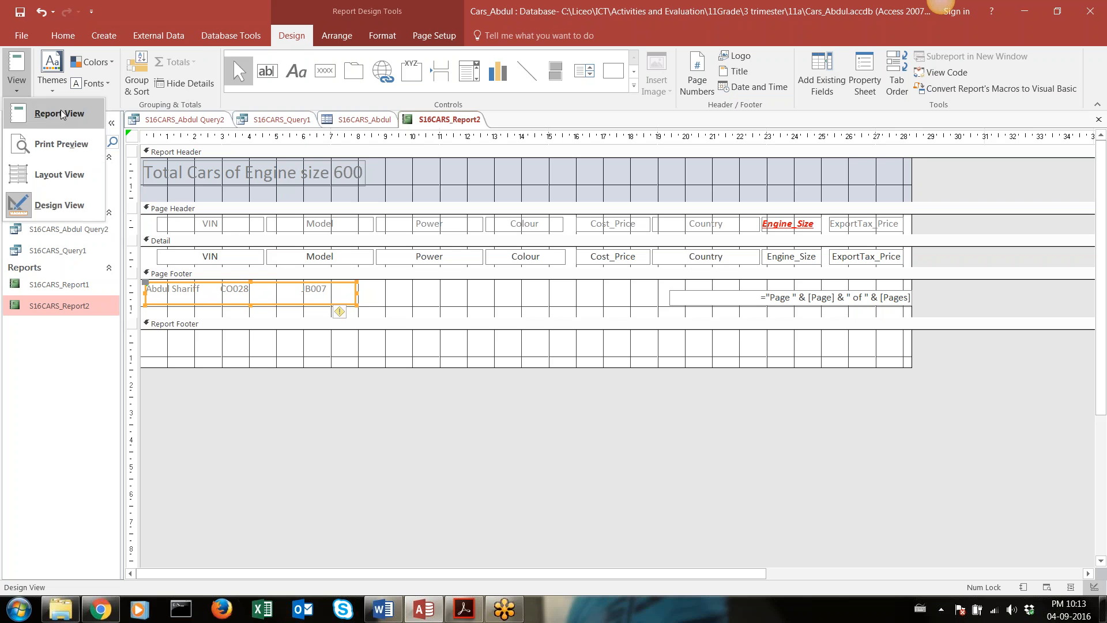
{"action": "left_click", "coordinate": [48, 214]}
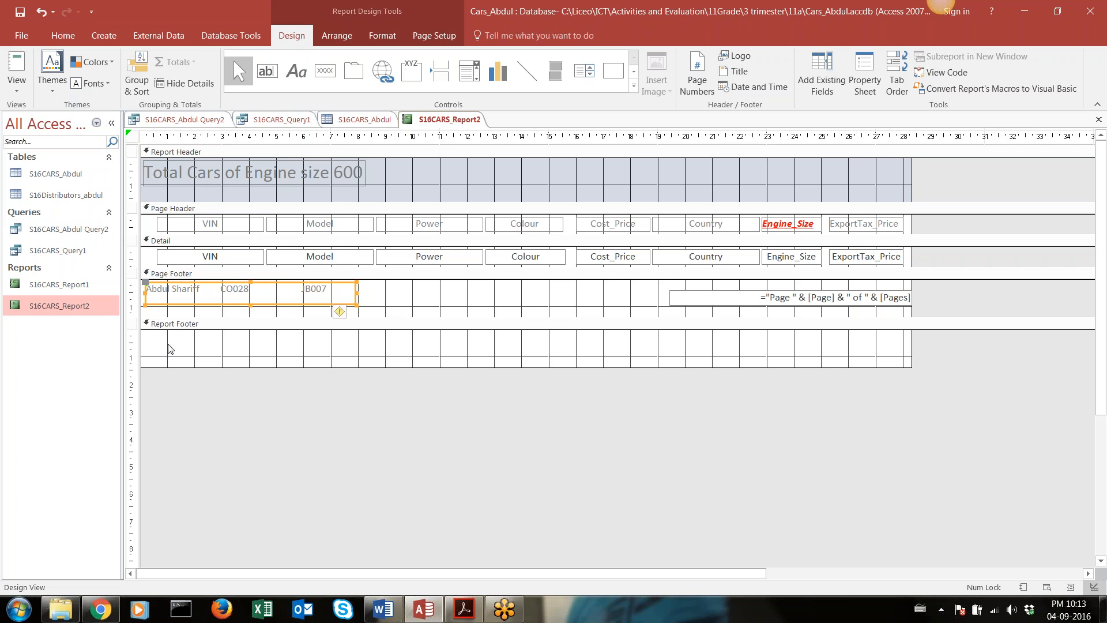
Add a label about 7.6 cm wide in the Report Footer with the PDF's text Total Cars of Engine size >500 and <900 are =
{"action": "left_click", "coordinate": [296, 70]}
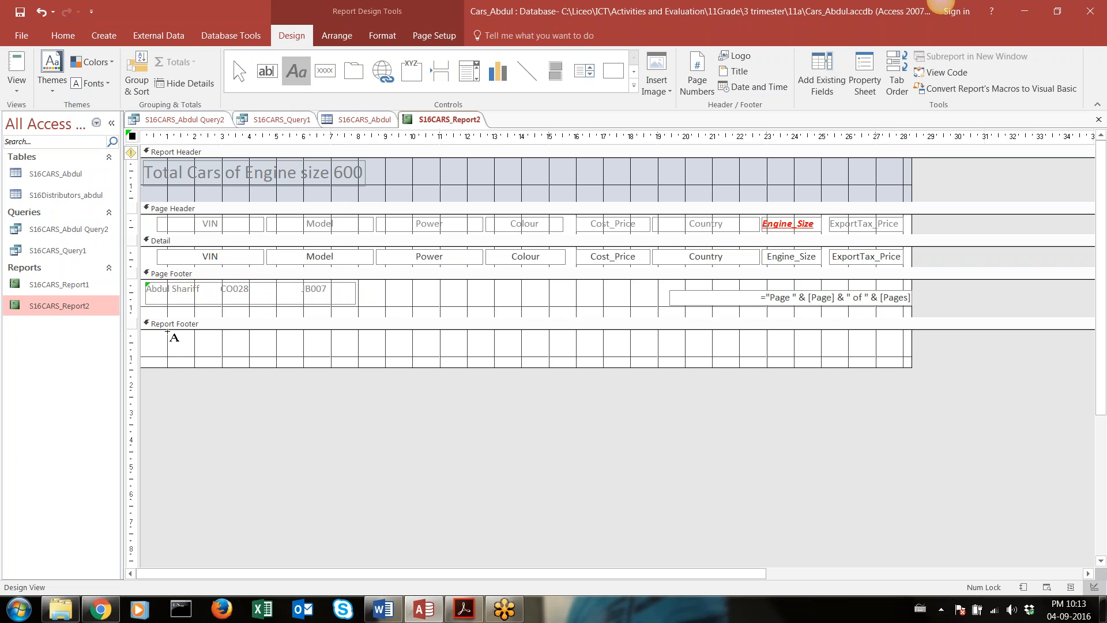
{"action": "left_click_drag", "start_coordinate": [148, 333], "coordinate": [356, 353]}
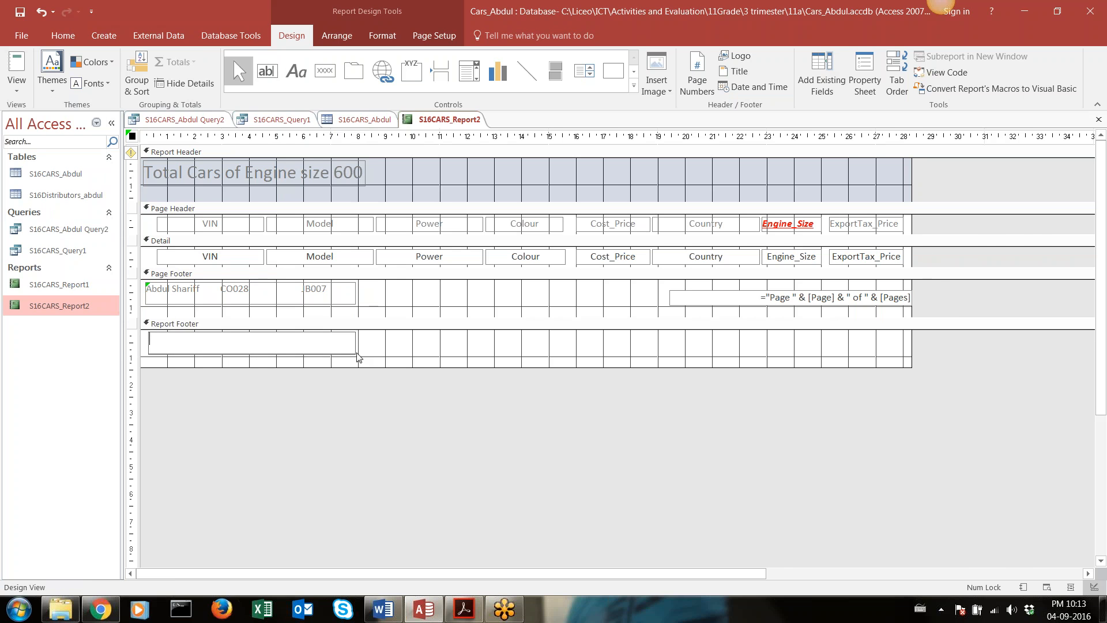
{"action": "key", "text": "alt+Tab"}
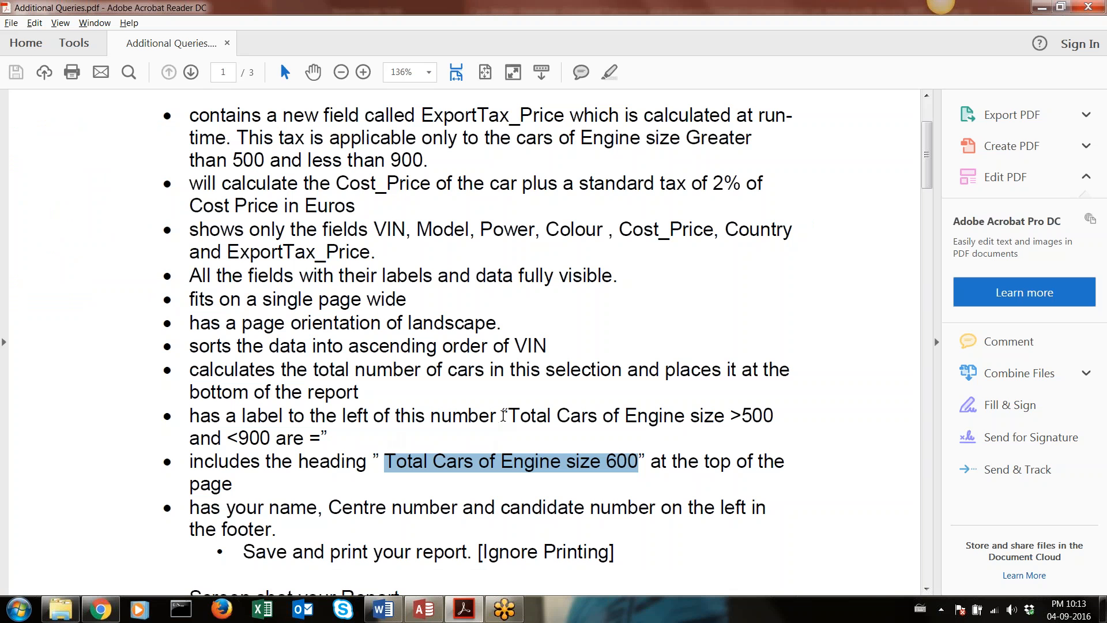
{"action": "left_click_drag", "start_coordinate": [511, 415], "coordinate": [319, 439]}
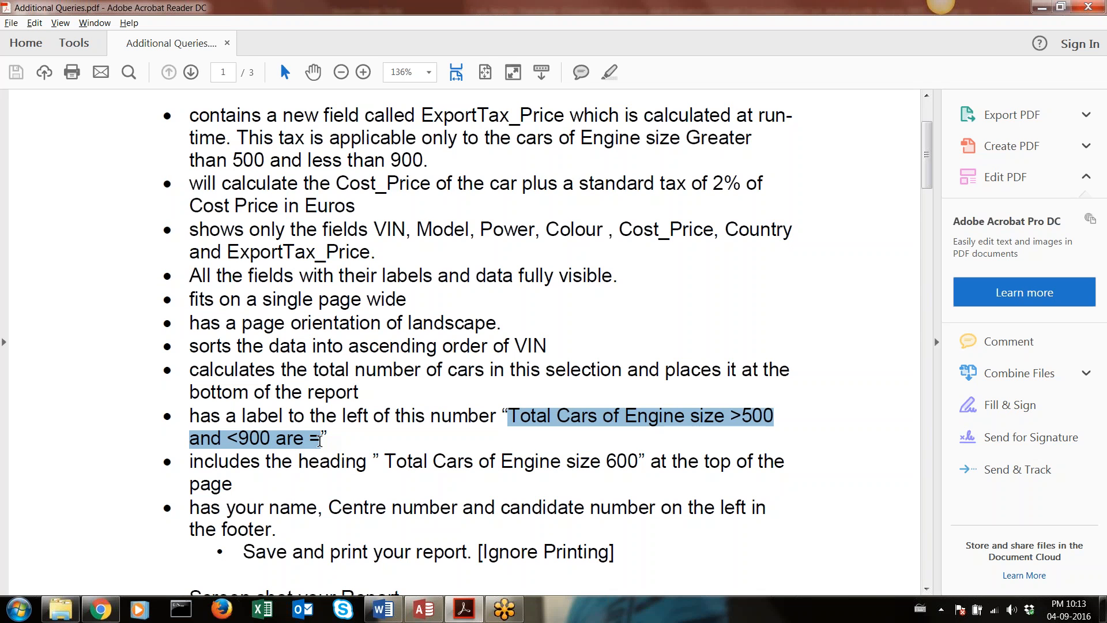
{"action": "key", "text": "alt+Tab"}
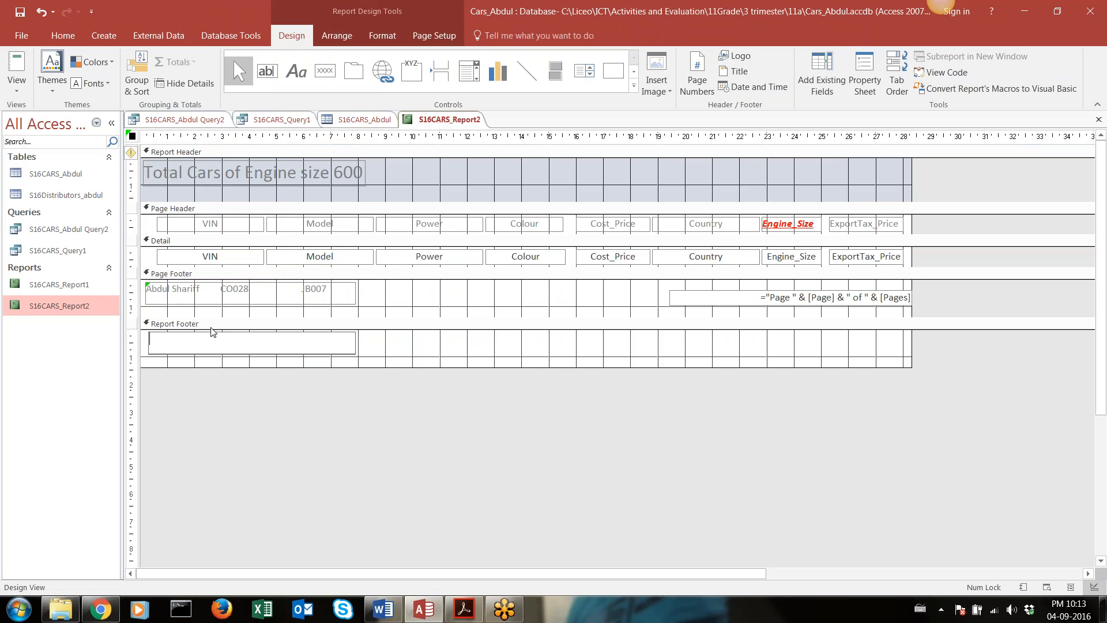
{"action": "type", "text": "Total Cars of Engine size 600"}
{"action": "key", "text": "alt+Tab"}
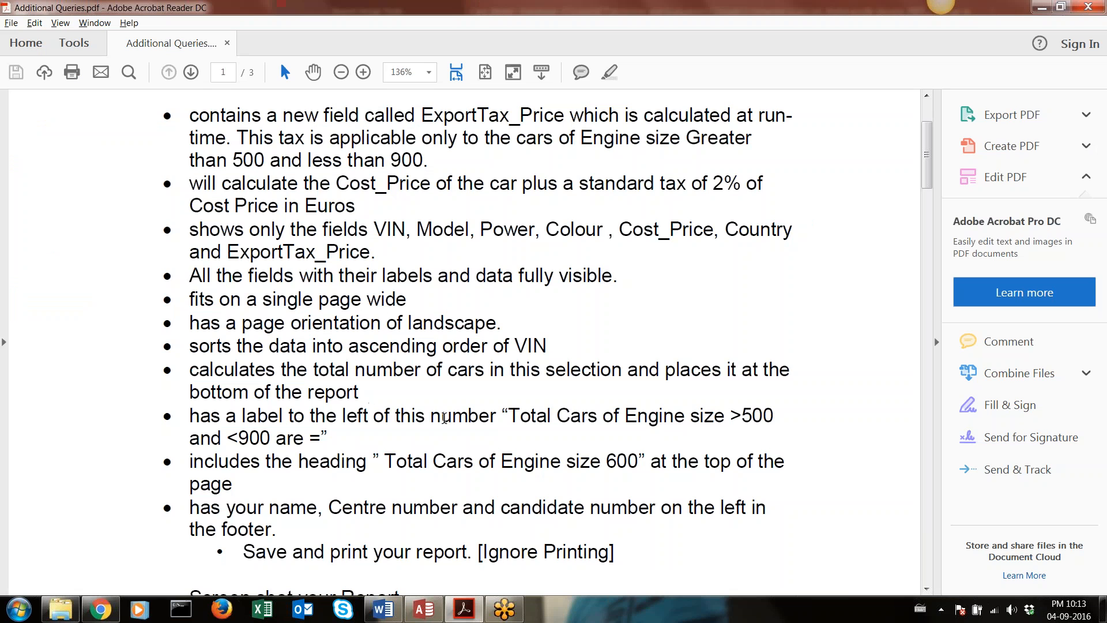
{"action": "left_click_drag", "start_coordinate": [513, 411], "coordinate": [321, 441]}
{"action": "key", "text": "ctrl+c"}
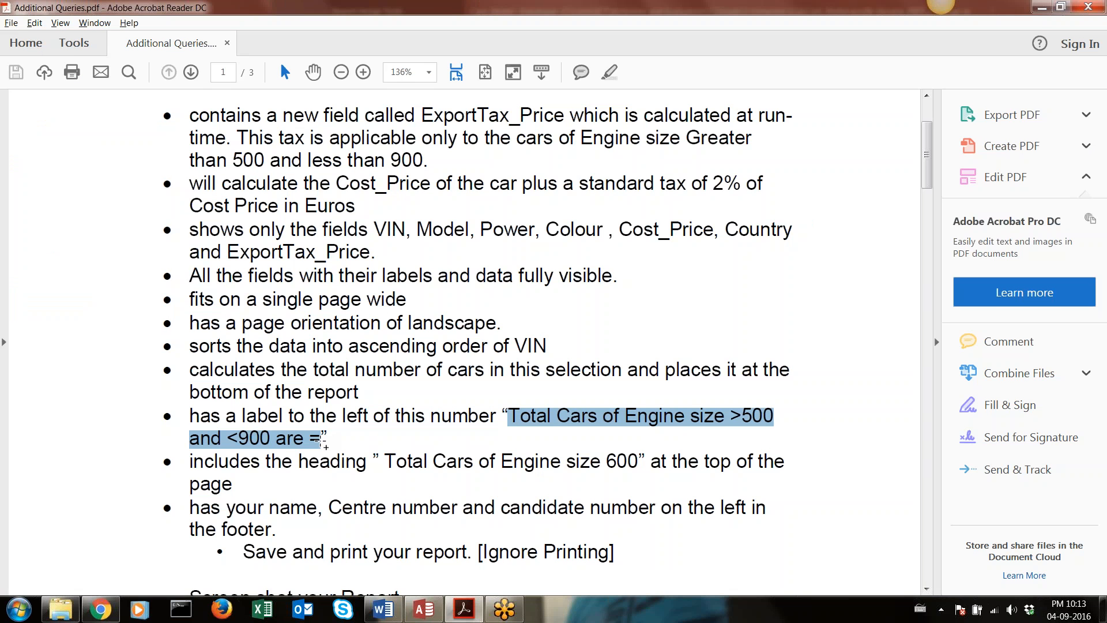
{"action": "key", "text": "alt+Tab"}
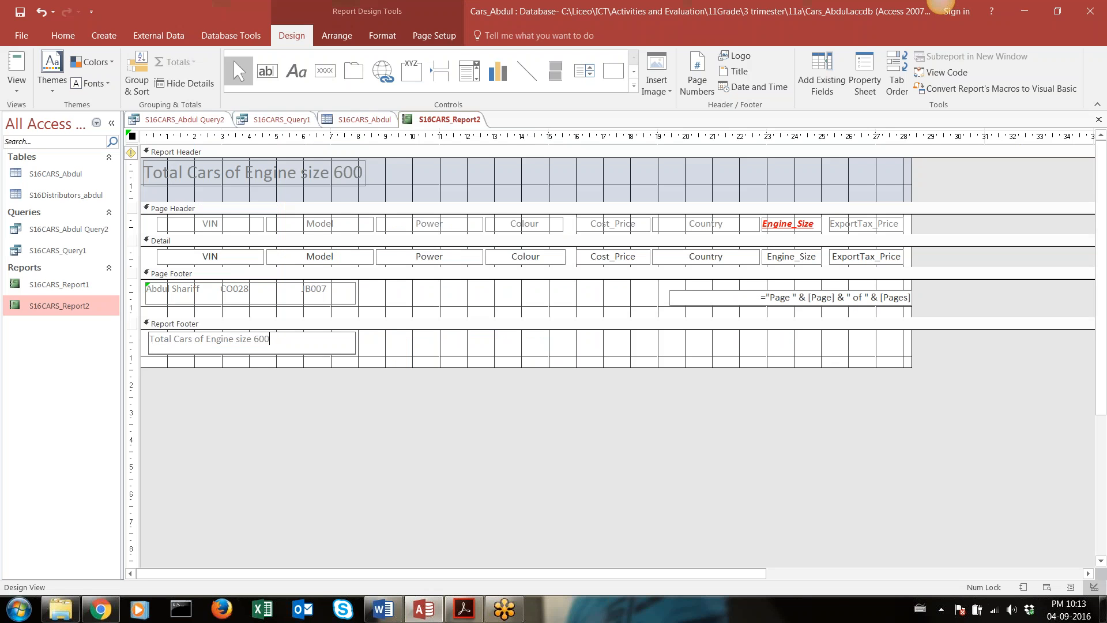
{"action": "left_click_drag", "start_coordinate": [271, 340], "coordinate": [145, 339]}
{"action": "key", "text": "ctrl+v"}
{"action": "left_click", "coordinate": [432, 351]}
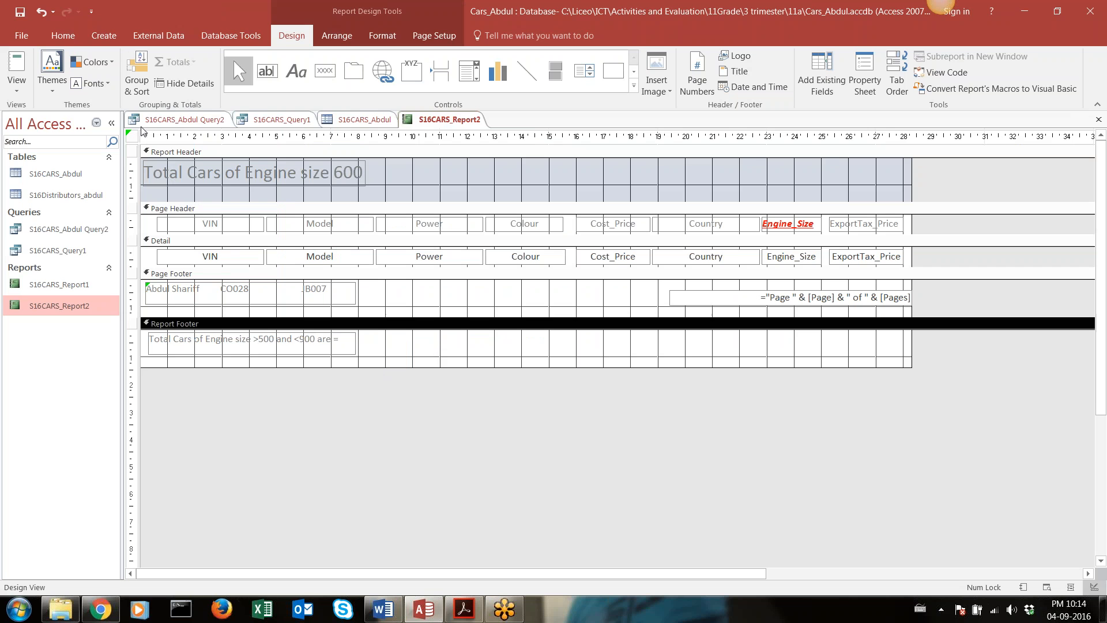
Check the new label at the end of the report in Report View, and review the total number of cars requirement in the PDF
{"action": "left_click", "coordinate": [17, 86]}
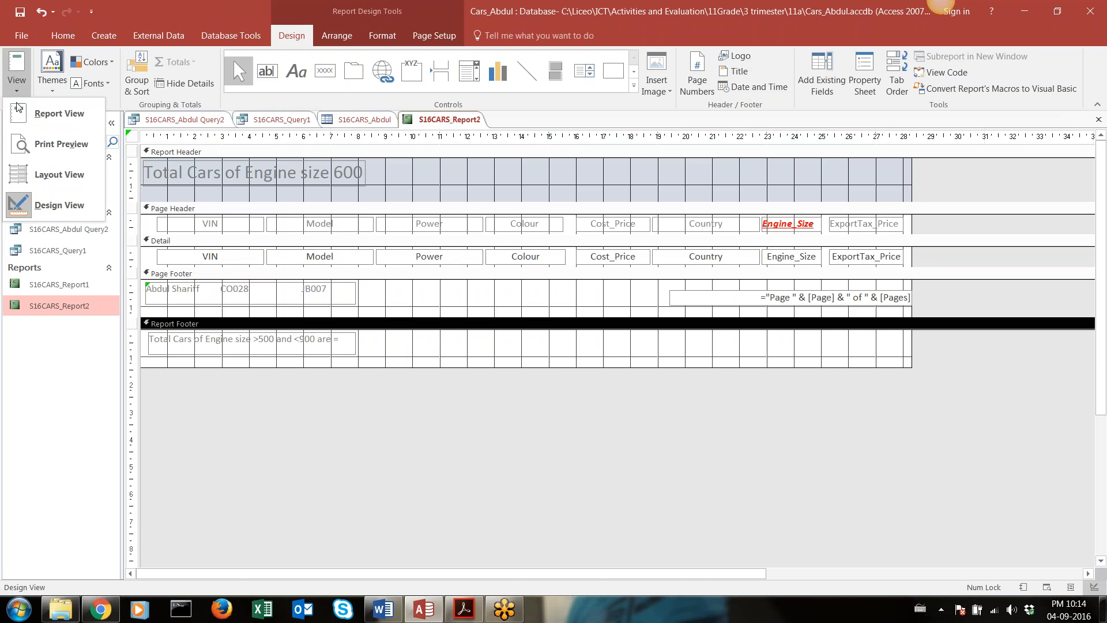
{"action": "left_click", "coordinate": [34, 113]}
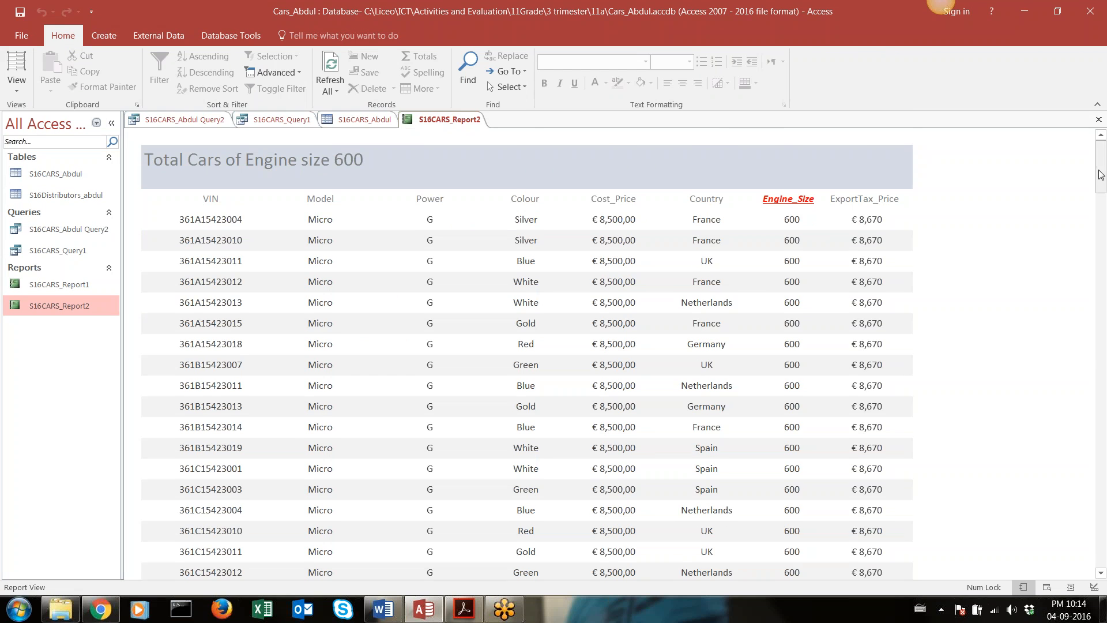
{"action": "left_click_drag", "start_coordinate": [1102, 176], "coordinate": [1106, 594]}
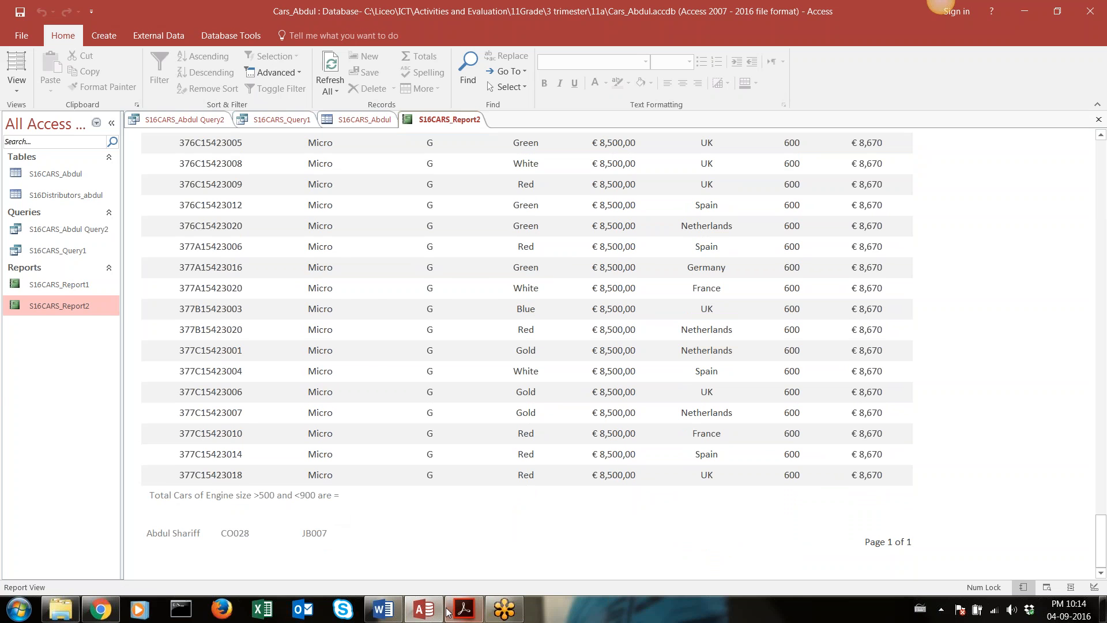
{"action": "left_click", "coordinate": [465, 609]}
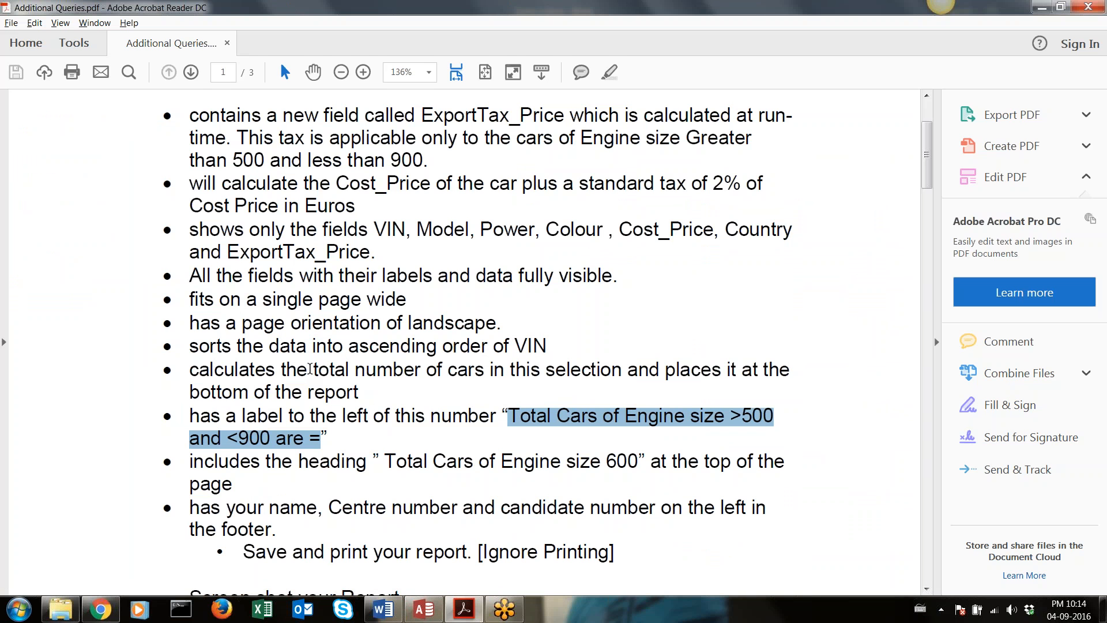
{"action": "left_click_drag", "start_coordinate": [313, 370], "coordinate": [484, 374]}
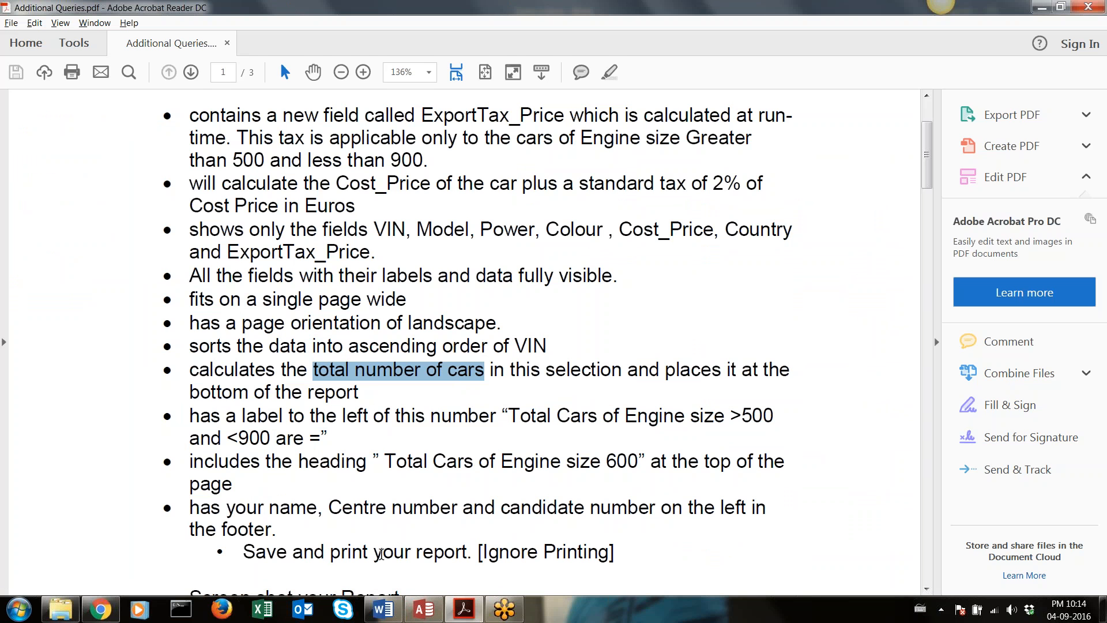
{"action": "mouse_move", "coordinate": [78, 610]}
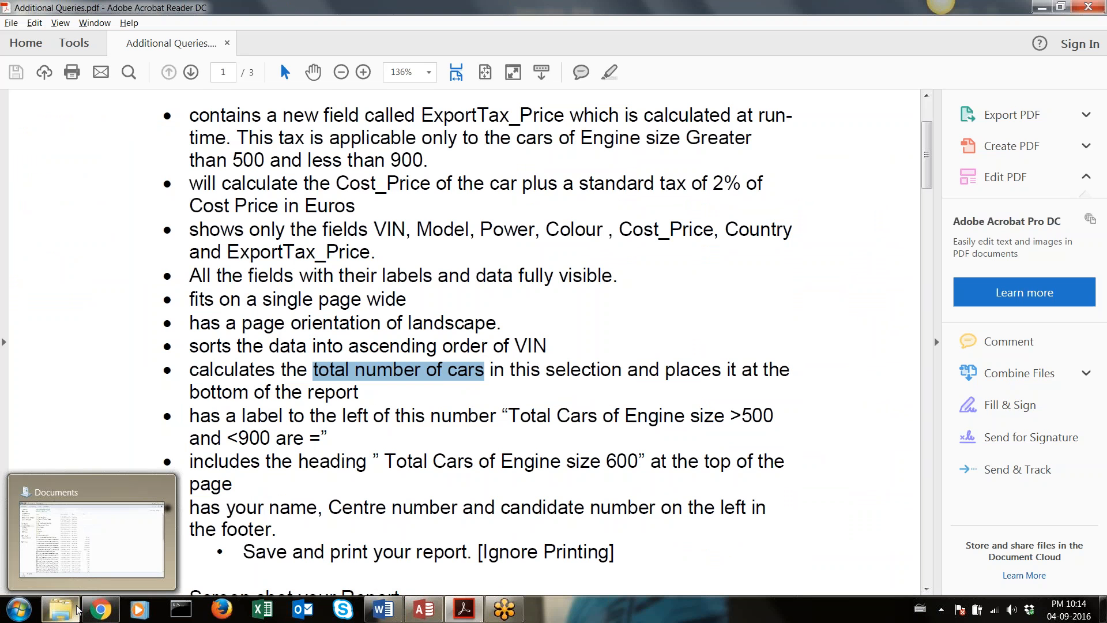
{"action": "left_click", "coordinate": [425, 610]}
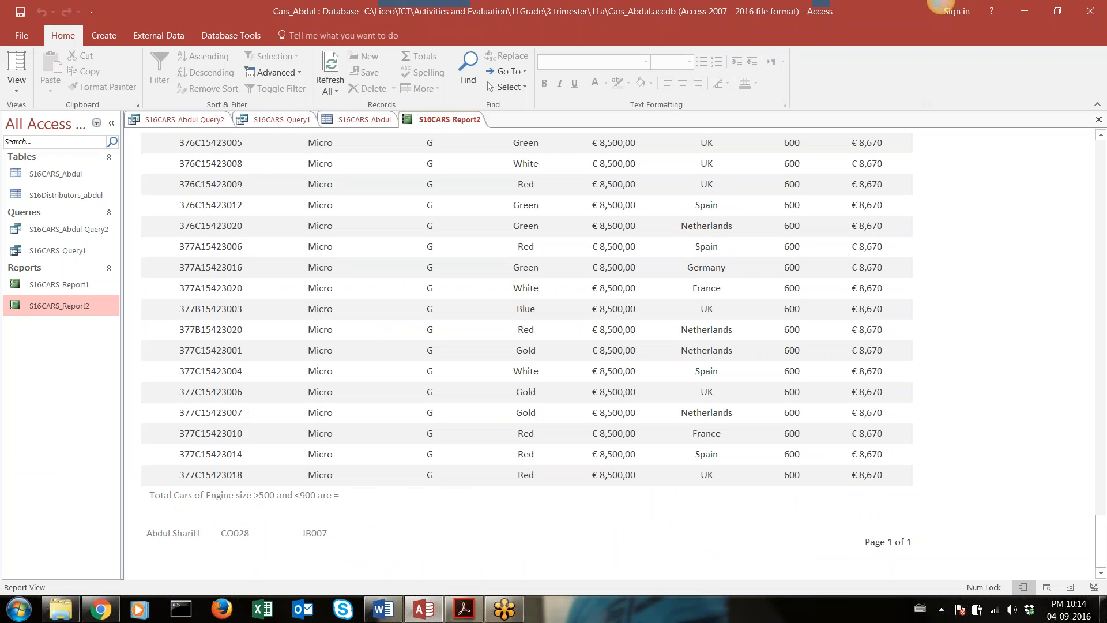
Open S16CARS_Abdul Query2 and examine its record count and the Power and Colour columns as candidates for counting
{"action": "double_click", "coordinate": [79, 237]}
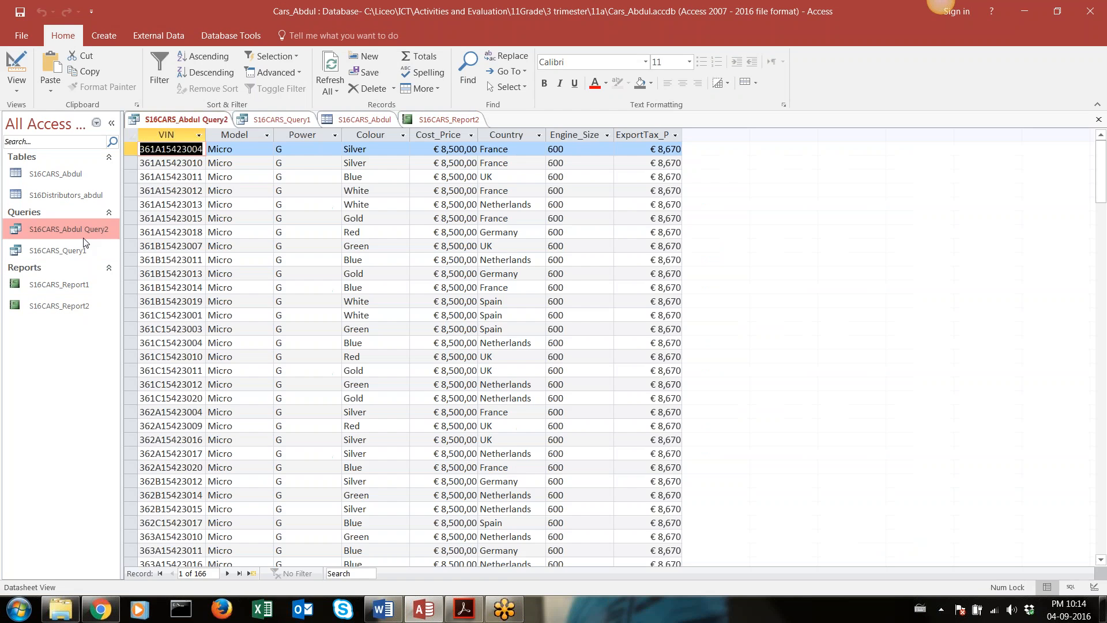
{"action": "left_click", "coordinate": [212, 573]}
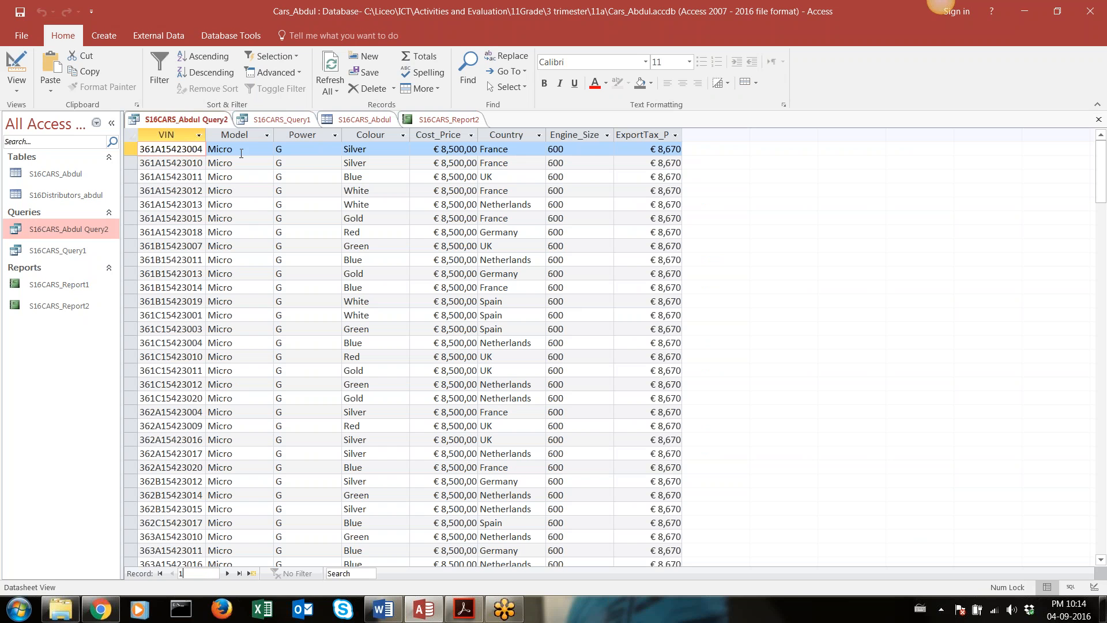
{"action": "key", "text": "Return"}
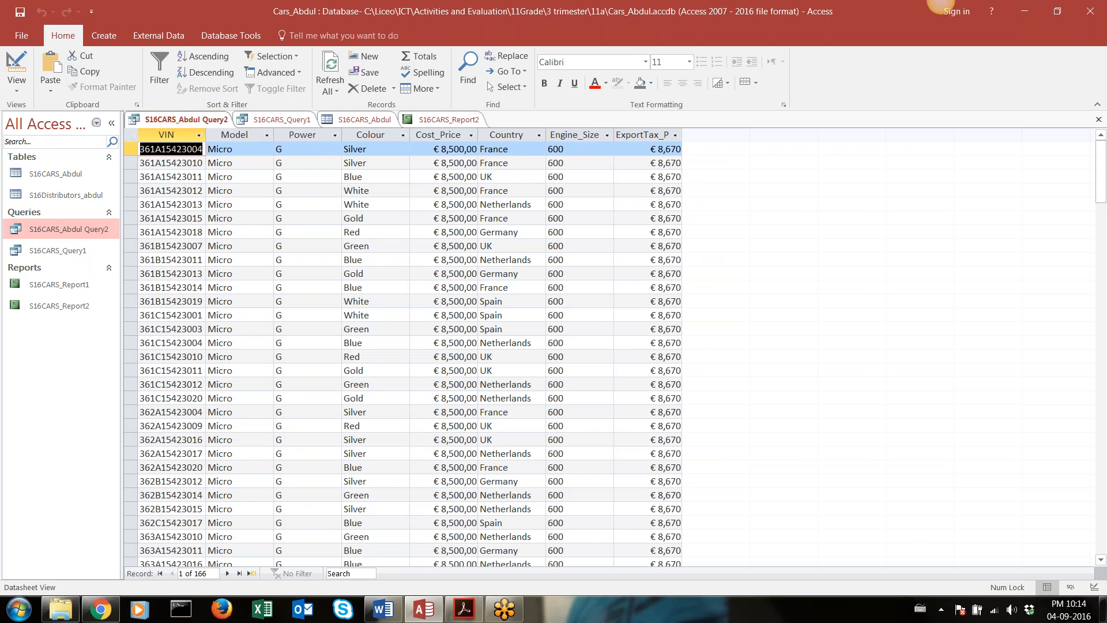
{"action": "left_click", "coordinate": [302, 134]}
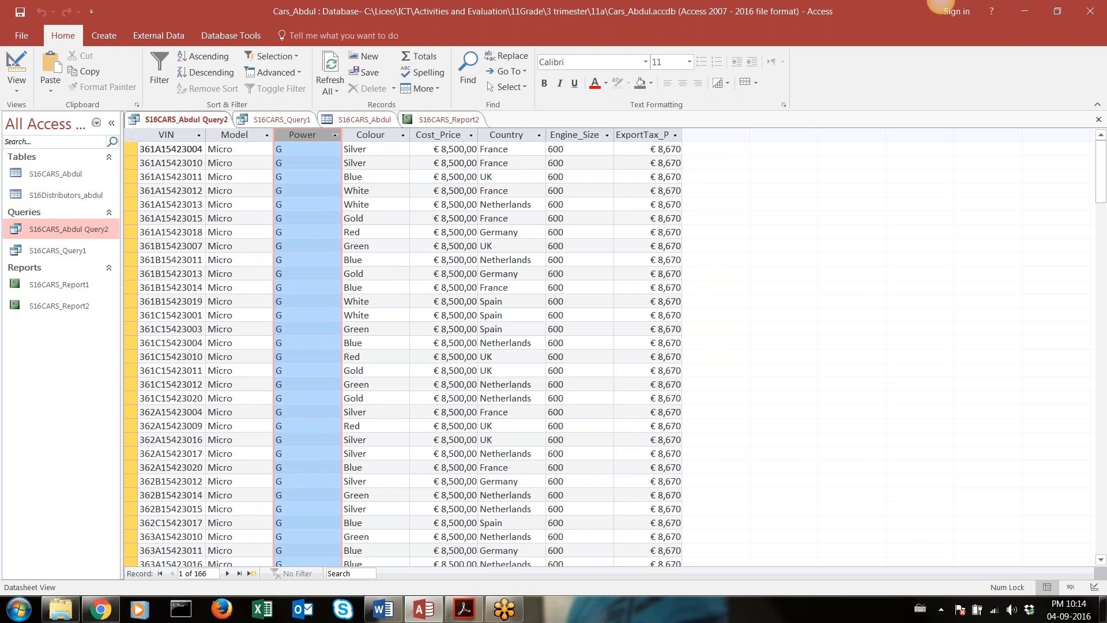
{"action": "left_click", "coordinate": [370, 135]}
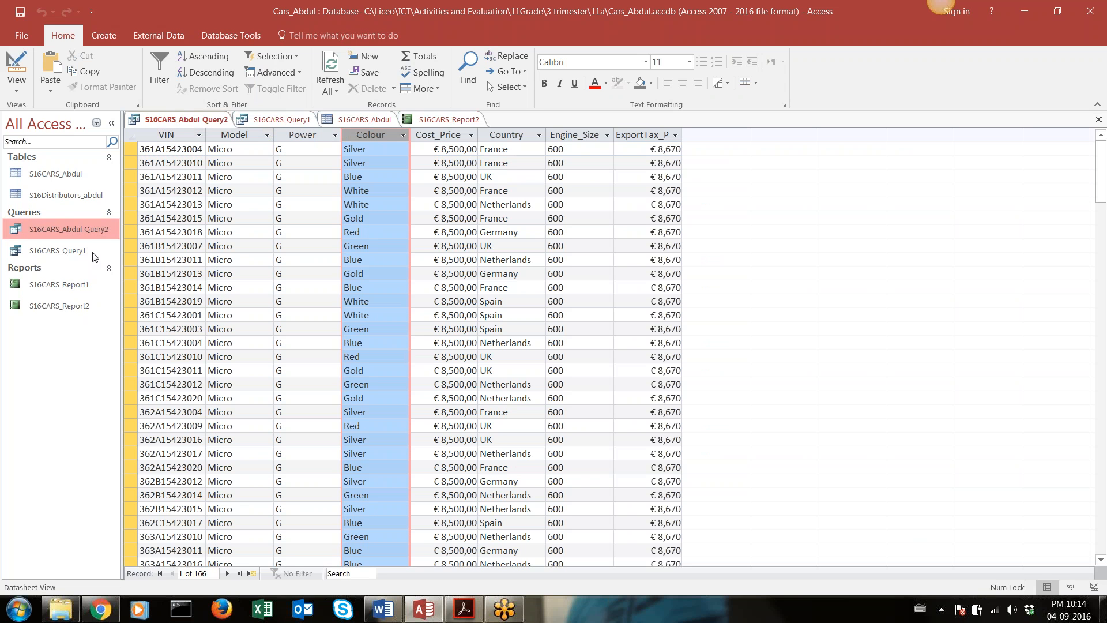
Return to S16CARS_Report2 in Design View and draw a text box about 4 cm wide in the Report Footer beside the total label
{"action": "double_click", "coordinate": [75, 310]}
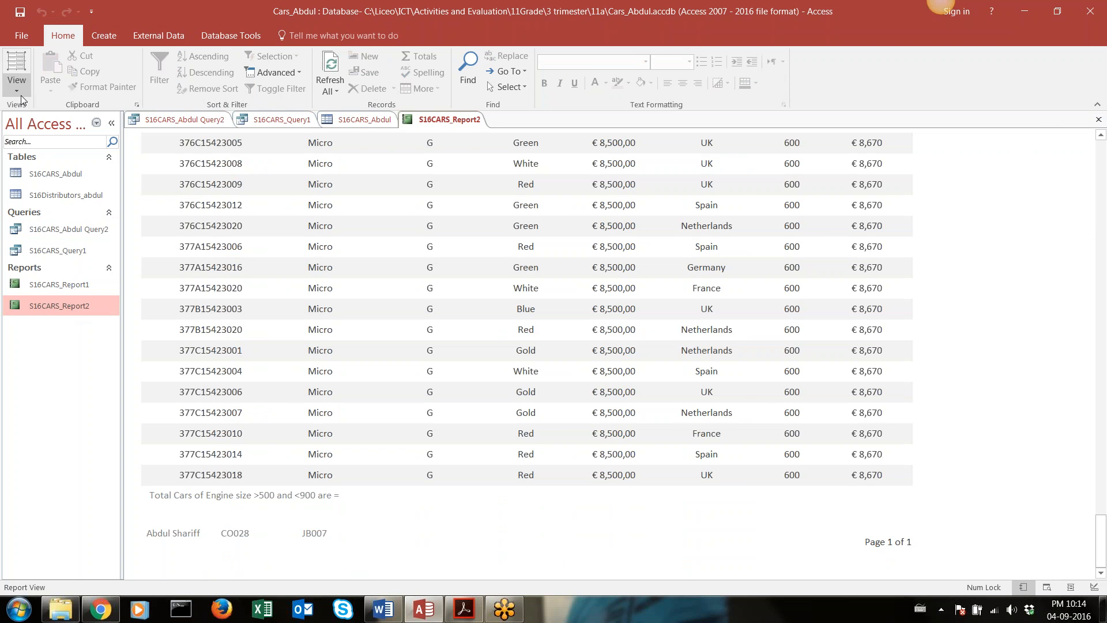
{"action": "left_click", "coordinate": [18, 90]}
{"action": "left_click", "coordinate": [54, 233]}
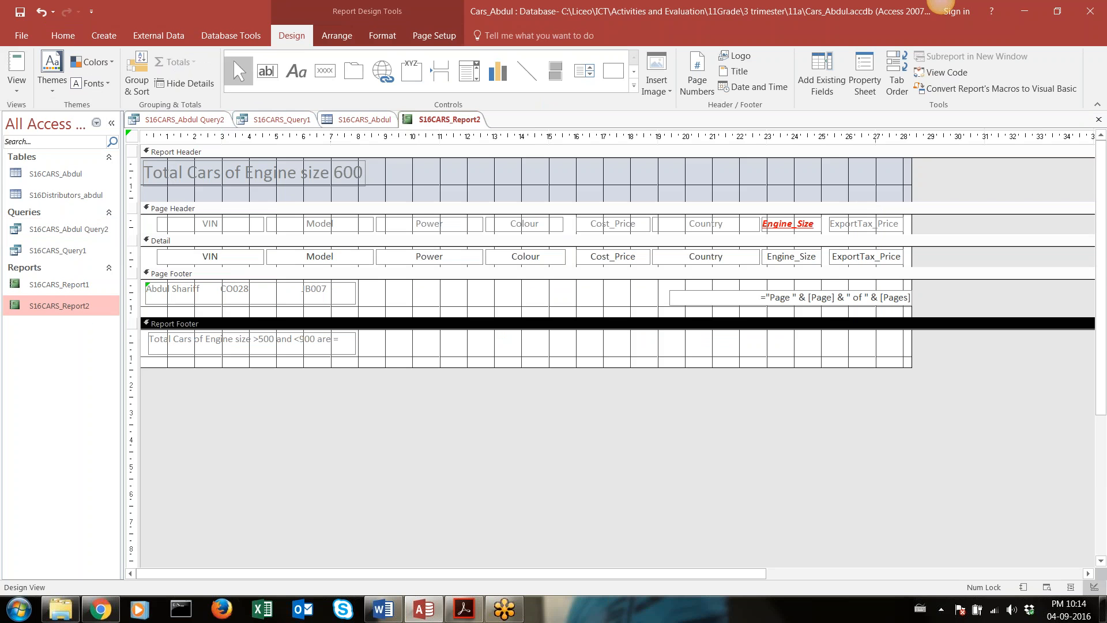
{"action": "left_click", "coordinate": [274, 75]}
{"action": "left_click_drag", "start_coordinate": [361, 334], "coordinate": [469, 350]}
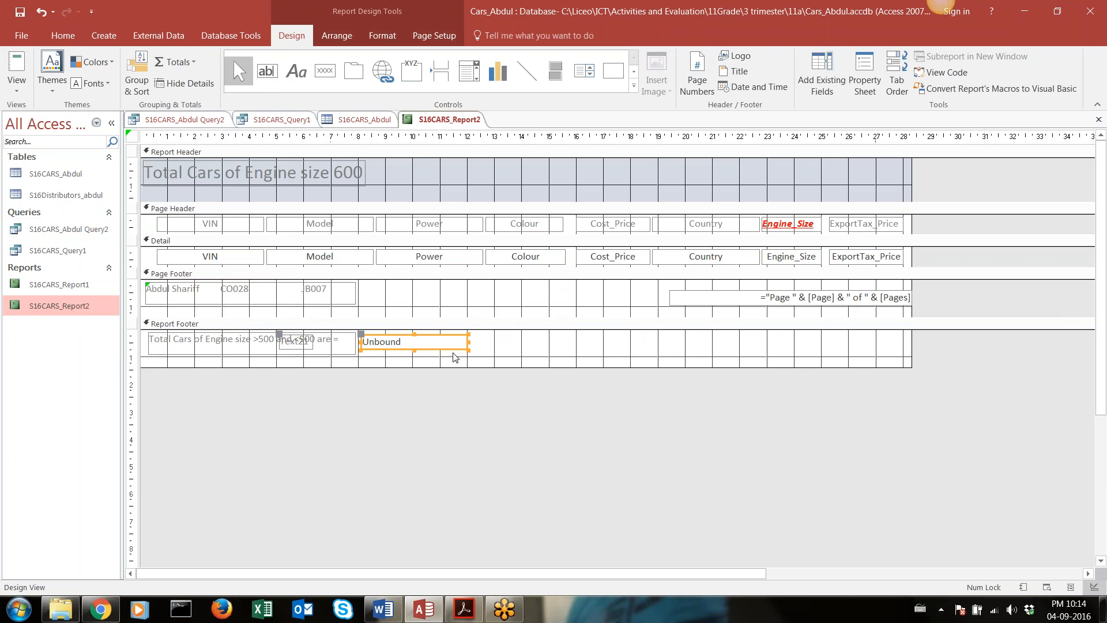
Set the new Report Footer text box's expression to =Count([Model])
{"action": "left_click", "coordinate": [425, 343]}
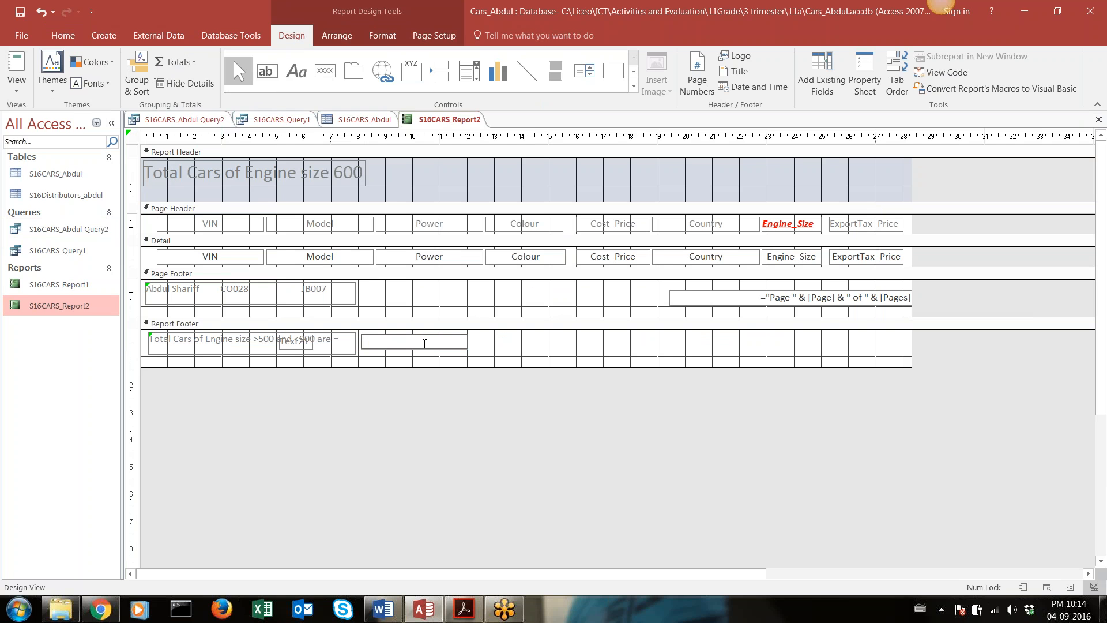
{"action": "type", "text": "=Cp"}
{"action": "key", "text": "Num_Lock"}
{"action": "type", "text": "unt"}
{"action": "type", "text": "([Mo"}
{"action": "type", "text": "del]"}
{"action": "type", "text": ")"}
{"action": "key", "text": "Return"}
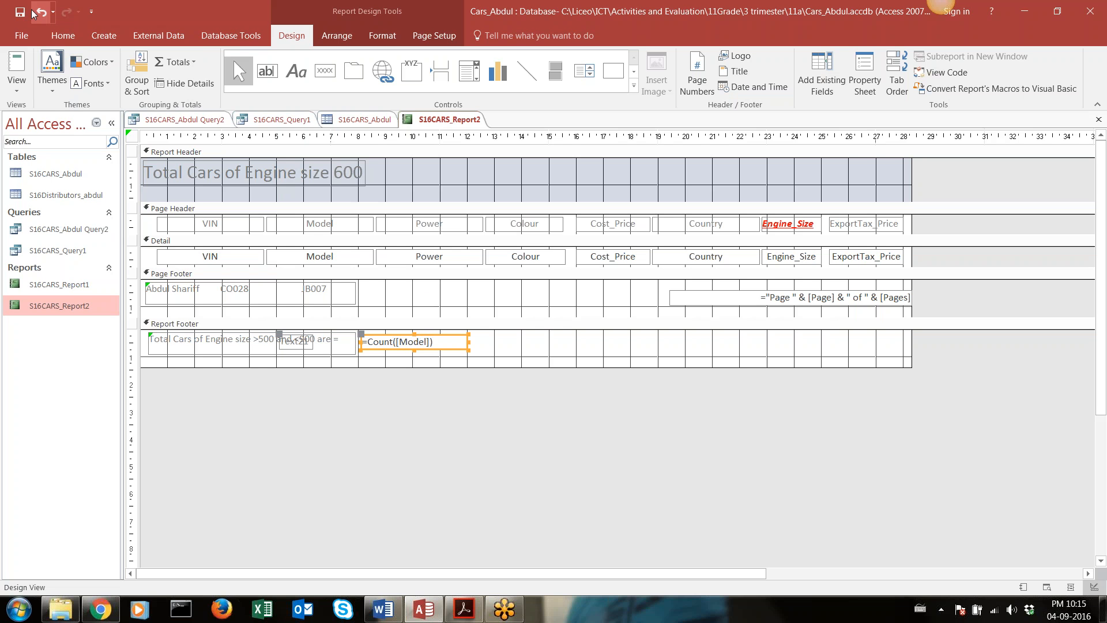
Open the report in Report View and check the calculated total and its labels at the end of the report
{"action": "left_click", "coordinate": [17, 92]}
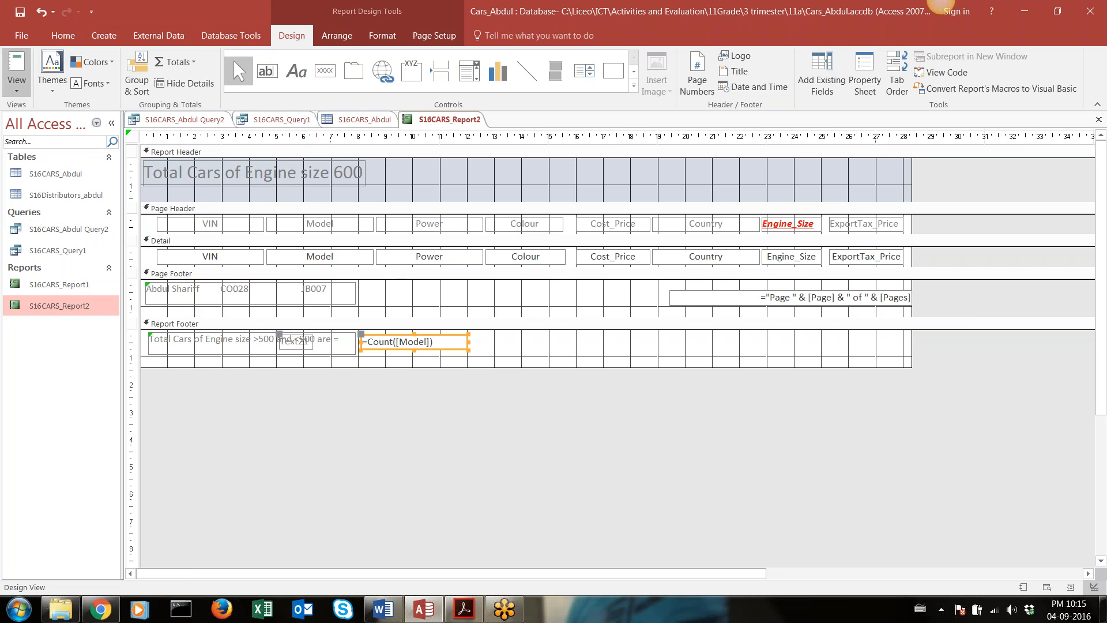
{"action": "left_click", "coordinate": [20, 102]}
{"action": "mouse_move", "coordinate": [1105, 149]}
{"action": "left_mouse_down"}
{"action": "mouse_move", "coordinate": [1071, 309]}
{"action": "mouse_move", "coordinate": [1071, 443]}
{"action": "mouse_move", "coordinate": [1090, 544]}
{"action": "left_mouse_up"}
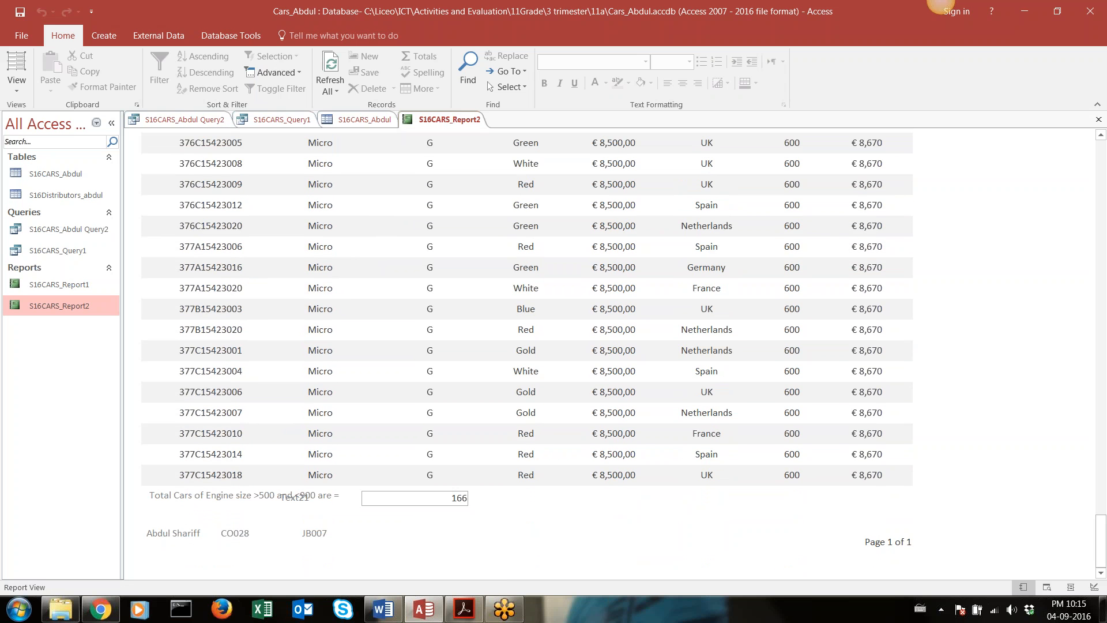
{"action": "left_click", "coordinate": [294, 499]}
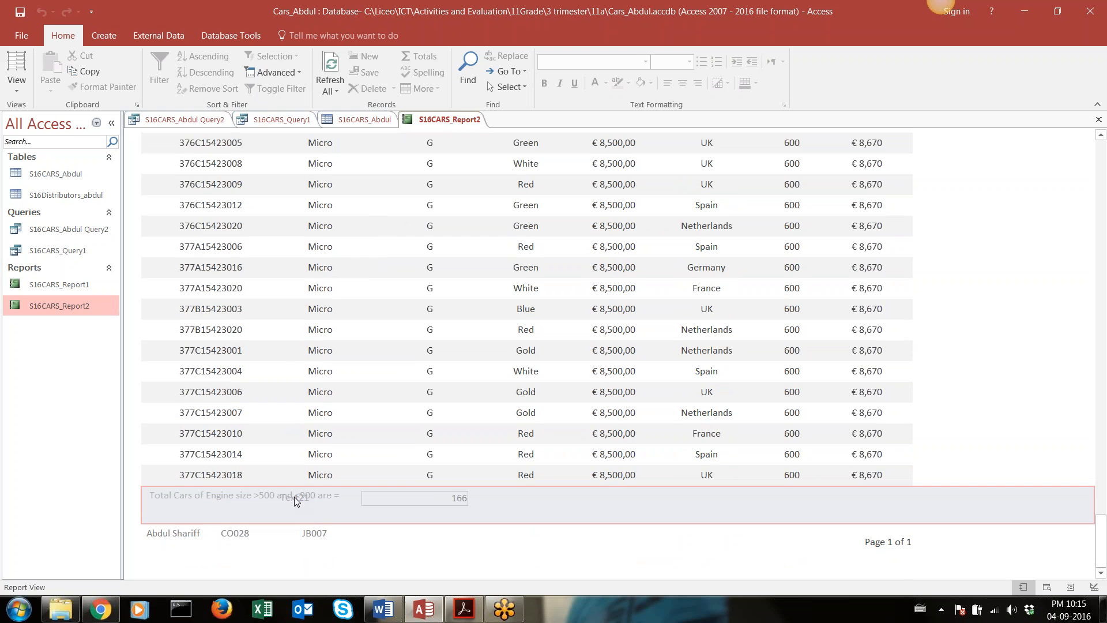
Return to Design View and delete the text box's automatic label that overlaps the total cars label in the Report Footer
{"action": "left_click", "coordinate": [17, 85]}
{"action": "left_click", "coordinate": [26, 209]}
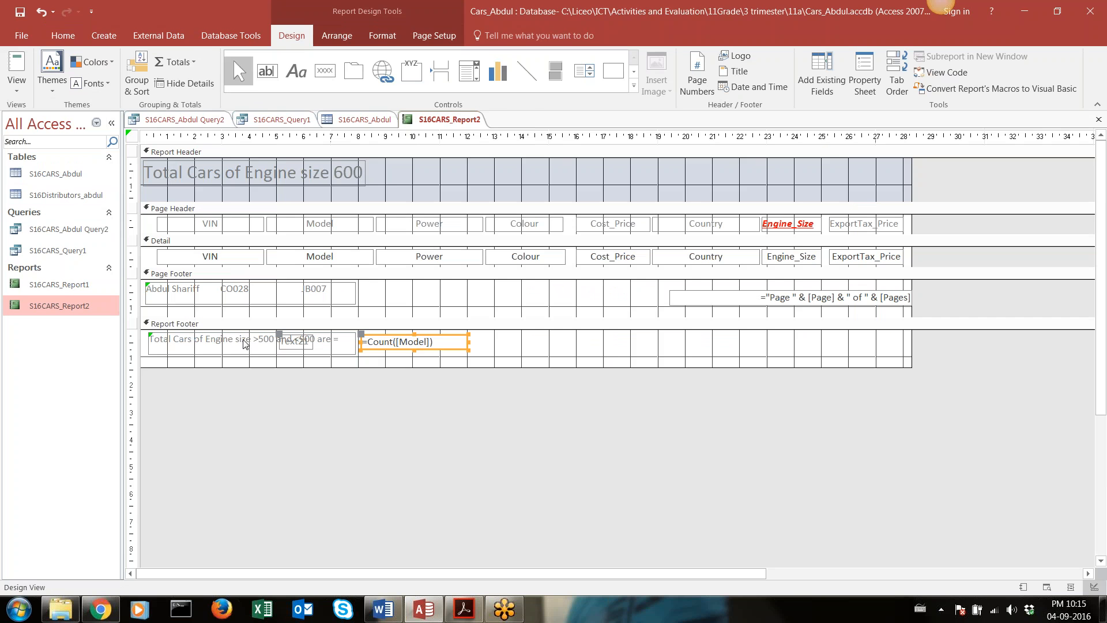
{"action": "left_click", "coordinate": [292, 345]}
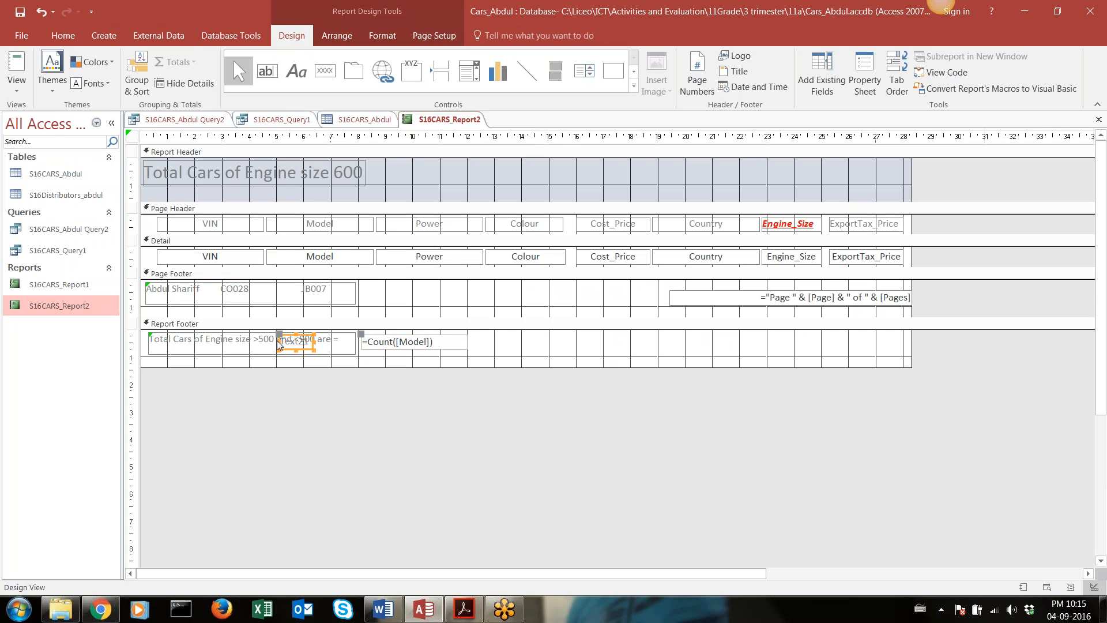
{"action": "key", "text": "Delete"}
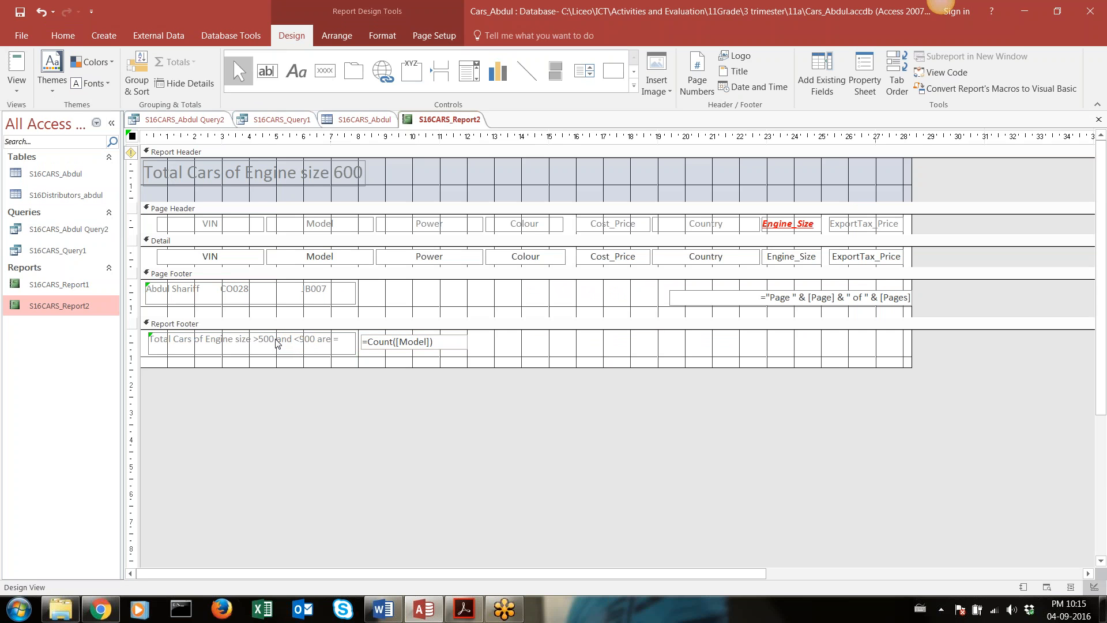
{"action": "left_click", "coordinate": [352, 346]}
{"action": "left_click", "coordinate": [372, 347]}
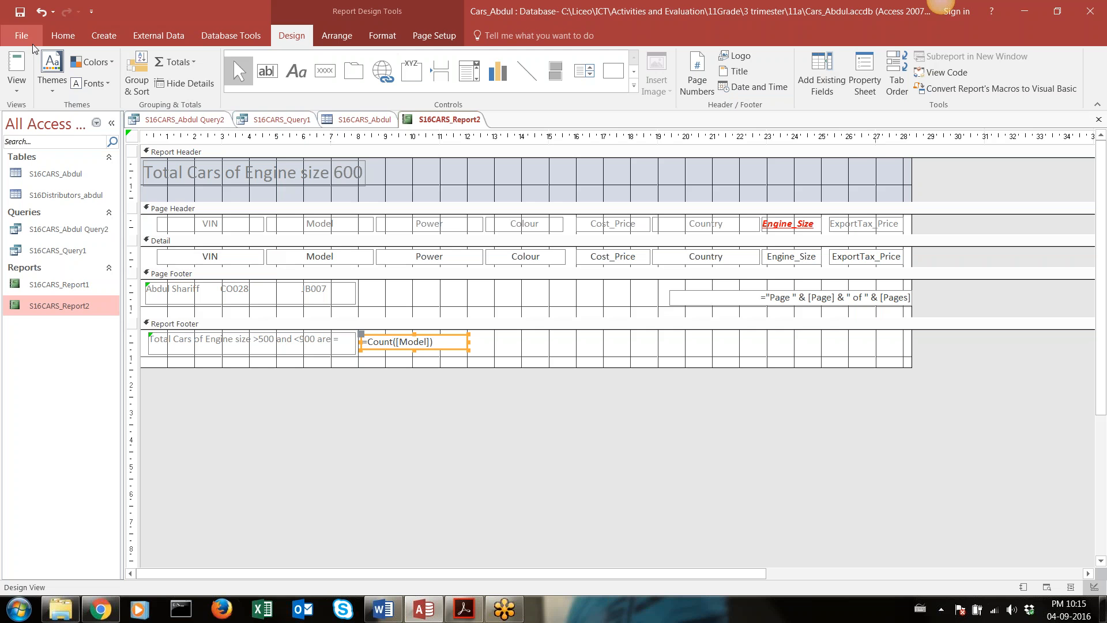
Show the report in Report View again and check the cleaned-up total line after the last record
{"action": "left_click", "coordinate": [28, 78]}
{"action": "left_click", "coordinate": [58, 106]}
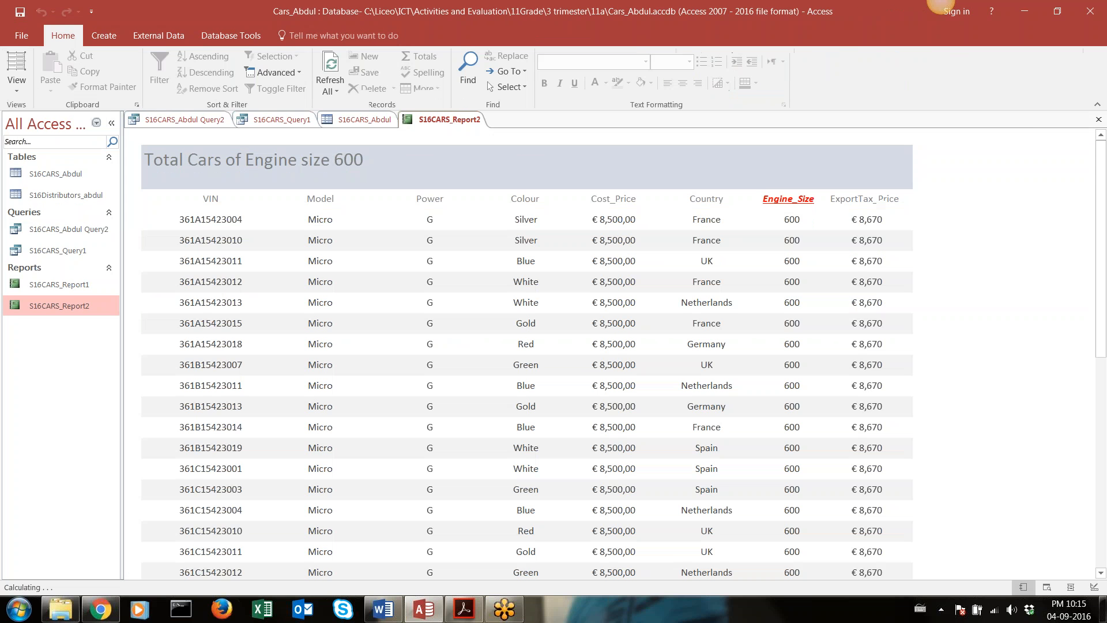
{"action": "left_click_drag", "start_coordinate": [1101, 176], "coordinate": [1104, 562]}
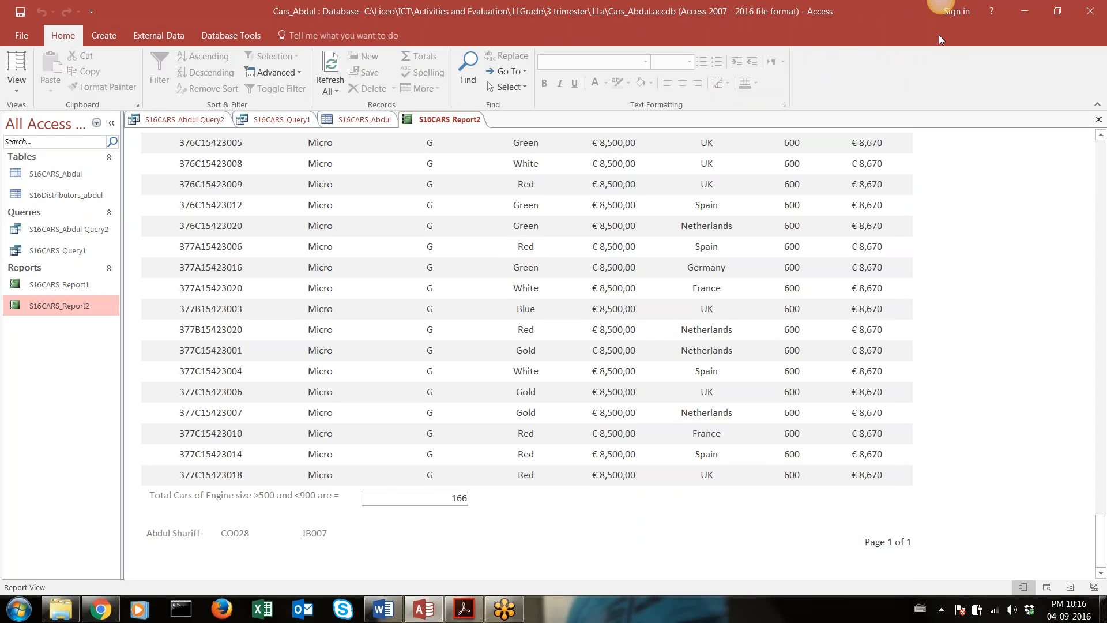
Return the report to Design View and left-align the =Count([Model]) text box in the Report Footer
{"action": "left_click", "coordinate": [458, 496]}
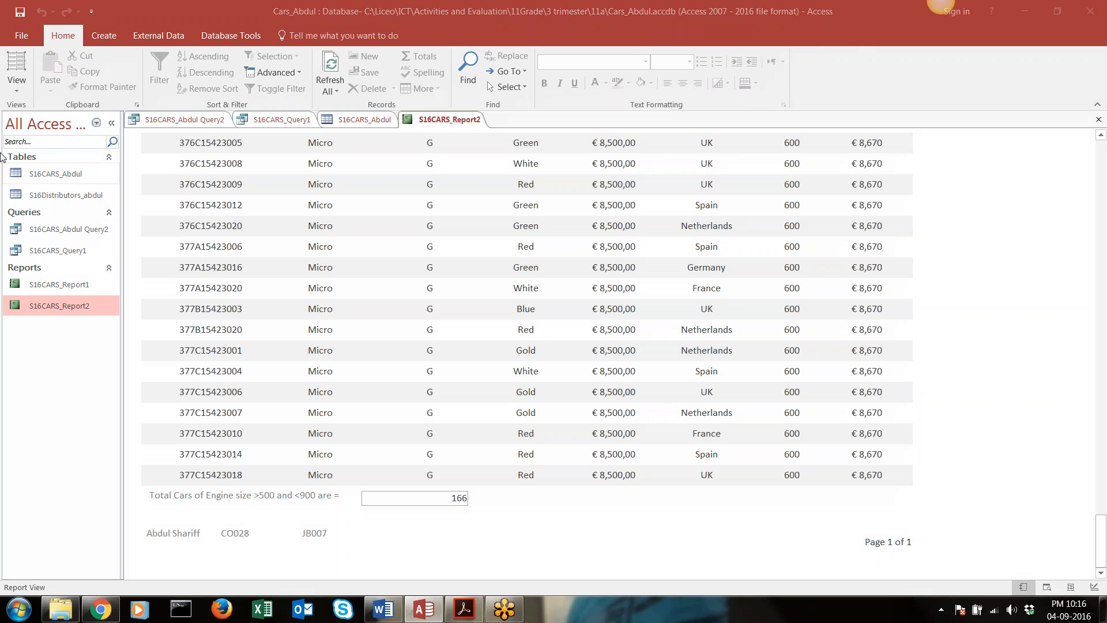
{"action": "left_click", "coordinate": [17, 75]}
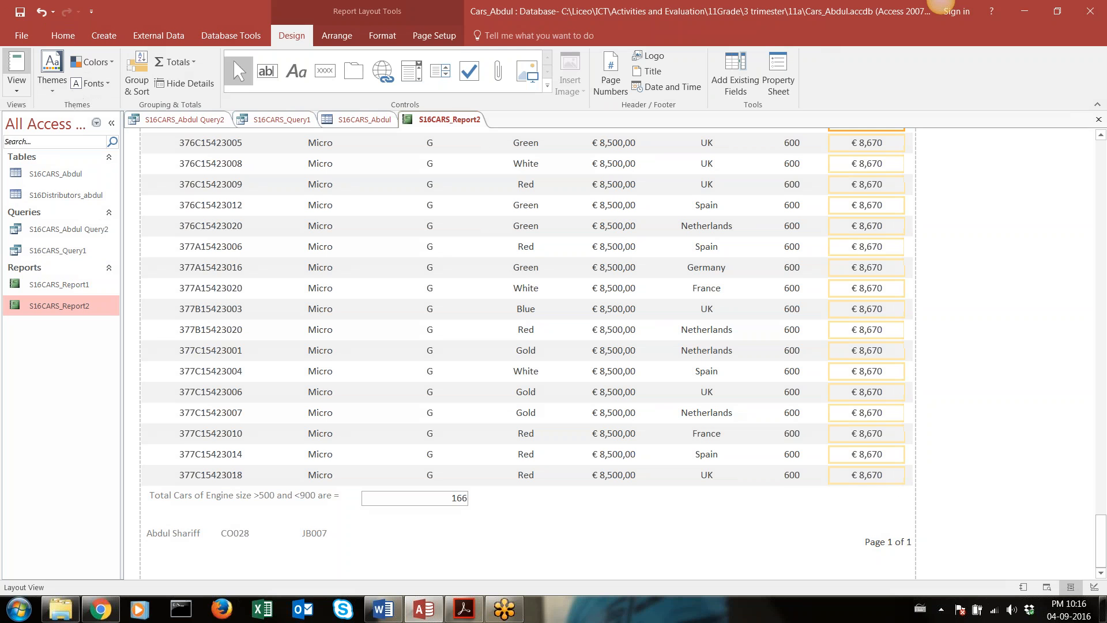
{"action": "left_click", "coordinate": [17, 87]}
{"action": "left_click", "coordinate": [54, 205]}
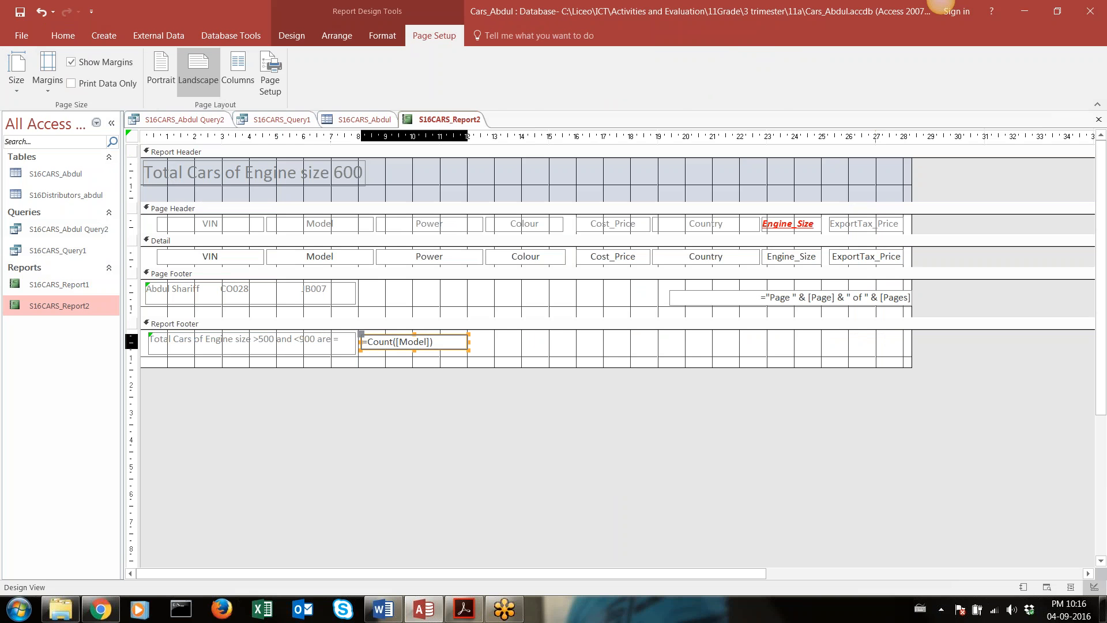
{"action": "left_click", "coordinate": [75, 34]}
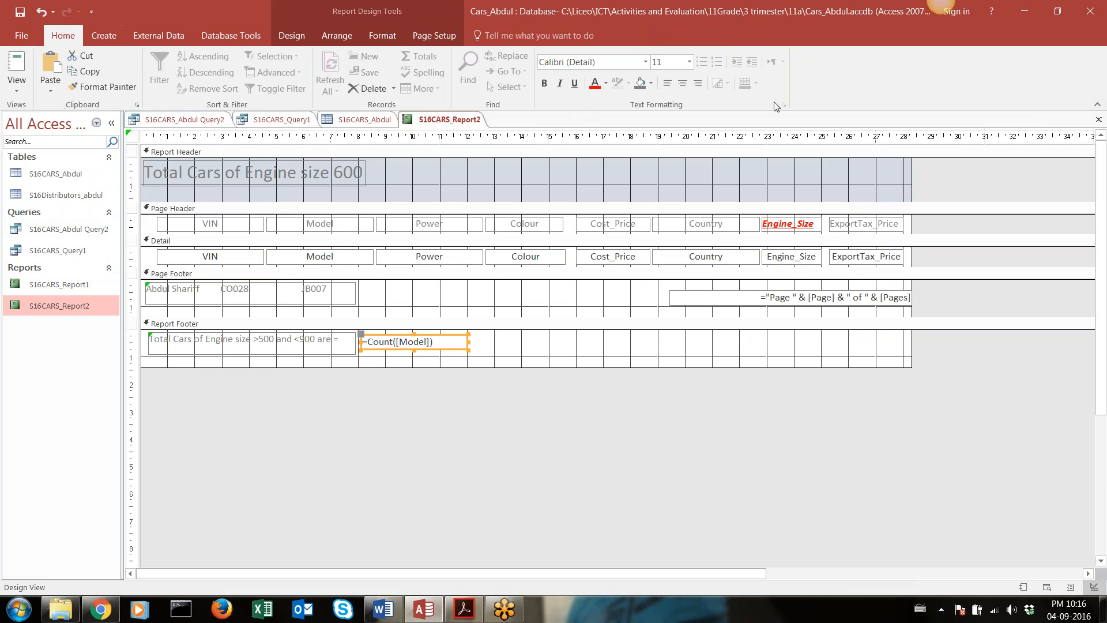
{"action": "left_click", "coordinate": [666, 88]}
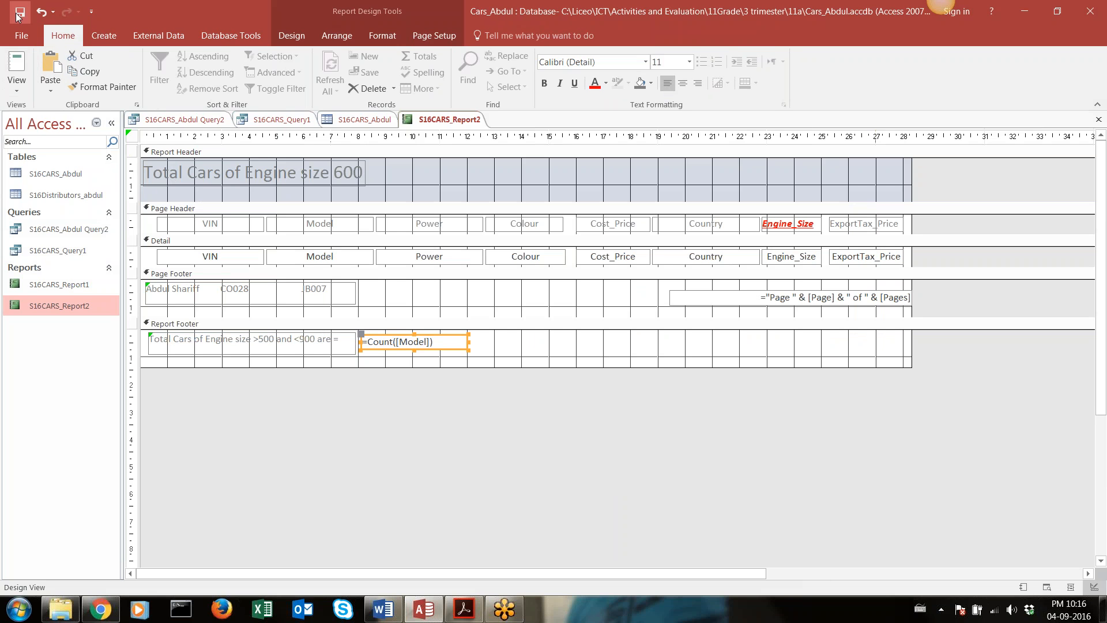
Open the report in Report View and check the alignment of the total after the last record
{"action": "left_click", "coordinate": [16, 81]}
{"action": "left_click", "coordinate": [36, 114]}
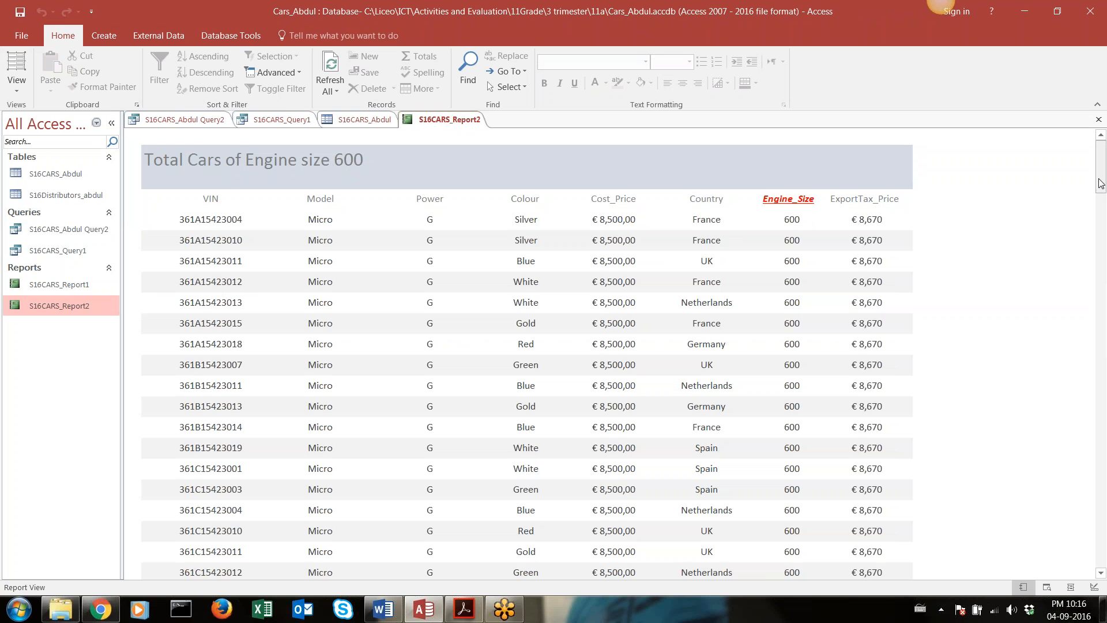
{"action": "left_click_drag", "start_coordinate": [1100, 173], "coordinate": [1103, 594]}
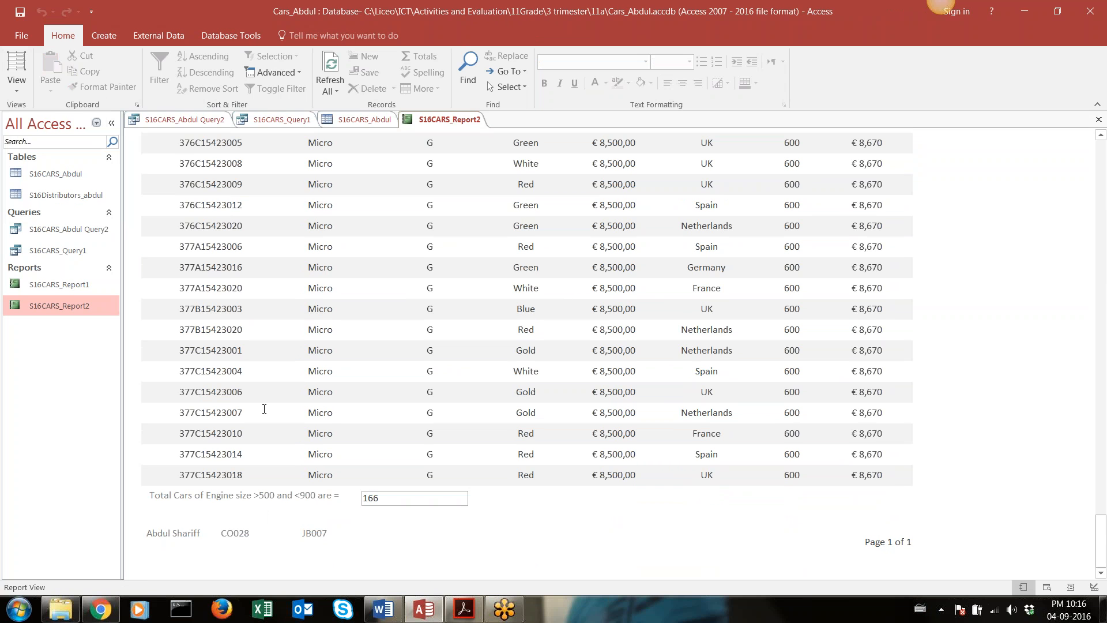
{"action": "scroll", "coordinate": [262, 410], "scroll_direction": "up", "scroll_amount": 3}
{"action": "scroll", "coordinate": [203, 175], "scroll_direction": "up", "scroll_amount": 4}
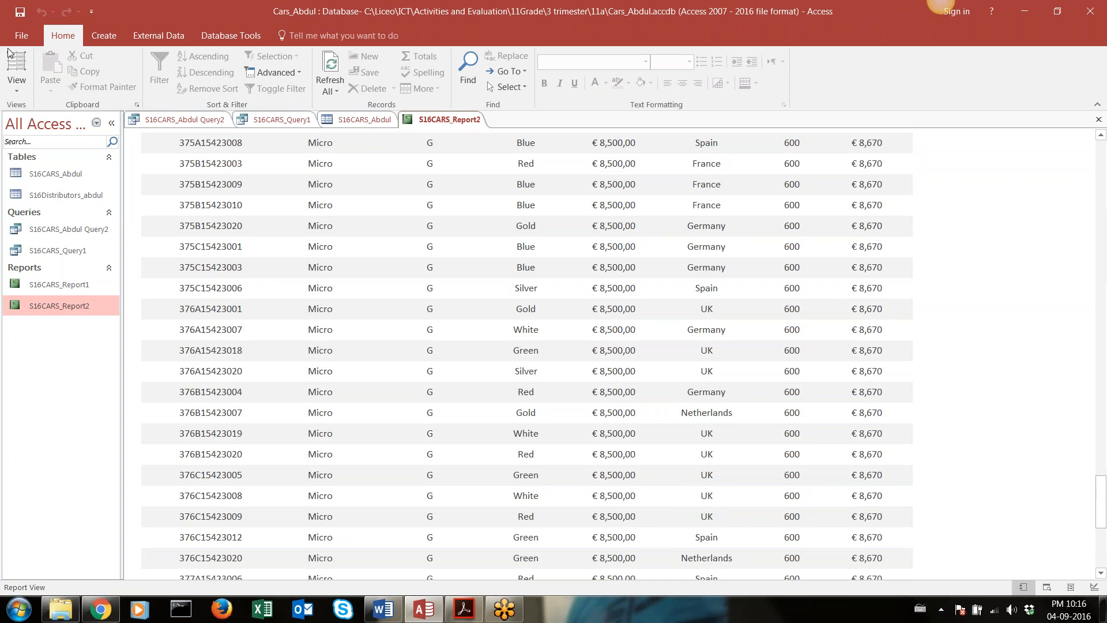
In Design View, format the ExportTax_Price text box in the Detail section as bold, underlined and light blue
{"action": "left_click", "coordinate": [25, 88]}
{"action": "left_click", "coordinate": [51, 205]}
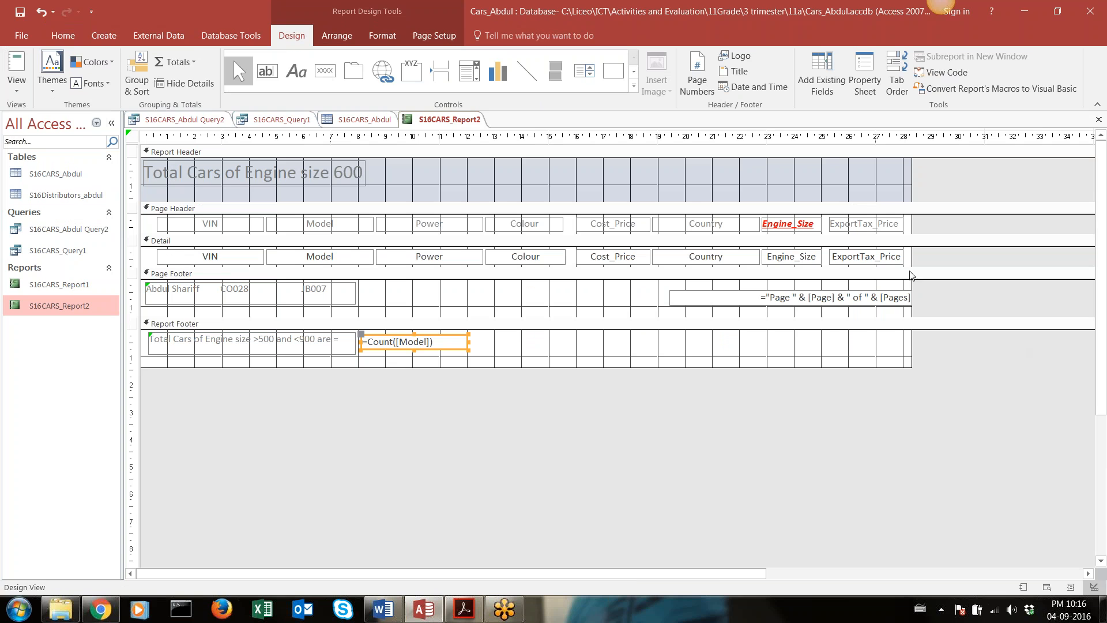
{"action": "left_click", "coordinate": [842, 257]}
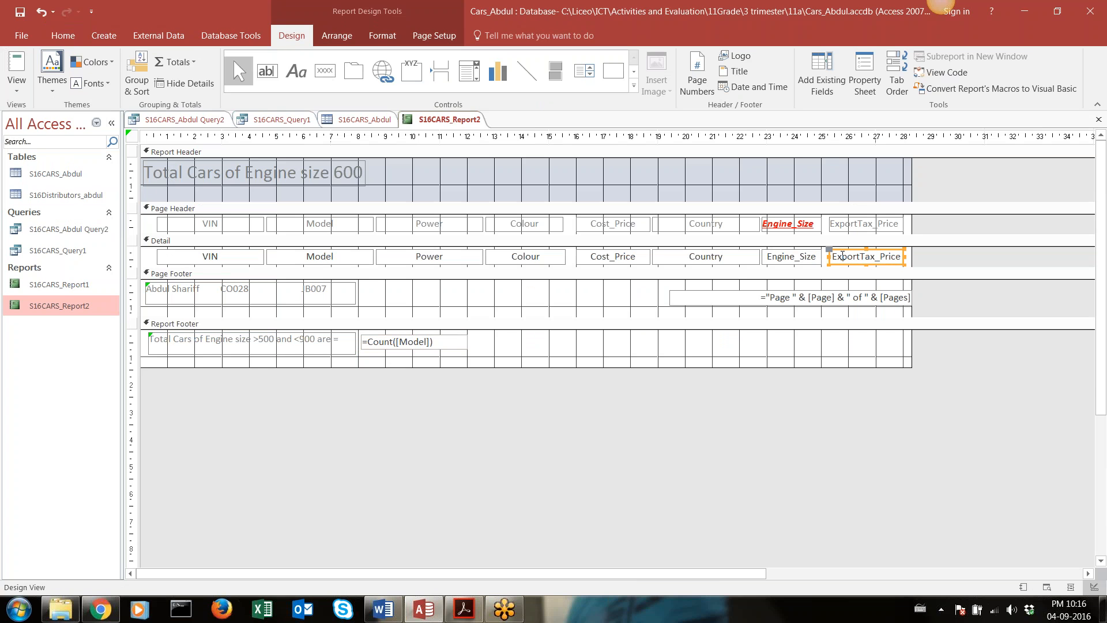
{"action": "left_click", "coordinate": [61, 26]}
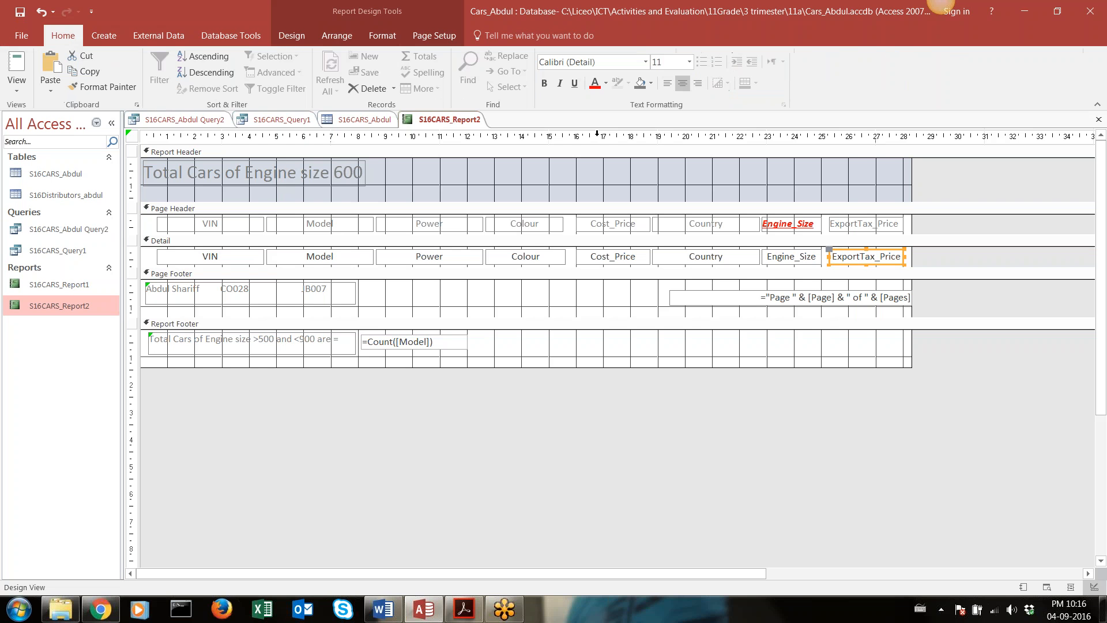
{"action": "left_click", "coordinate": [544, 83]}
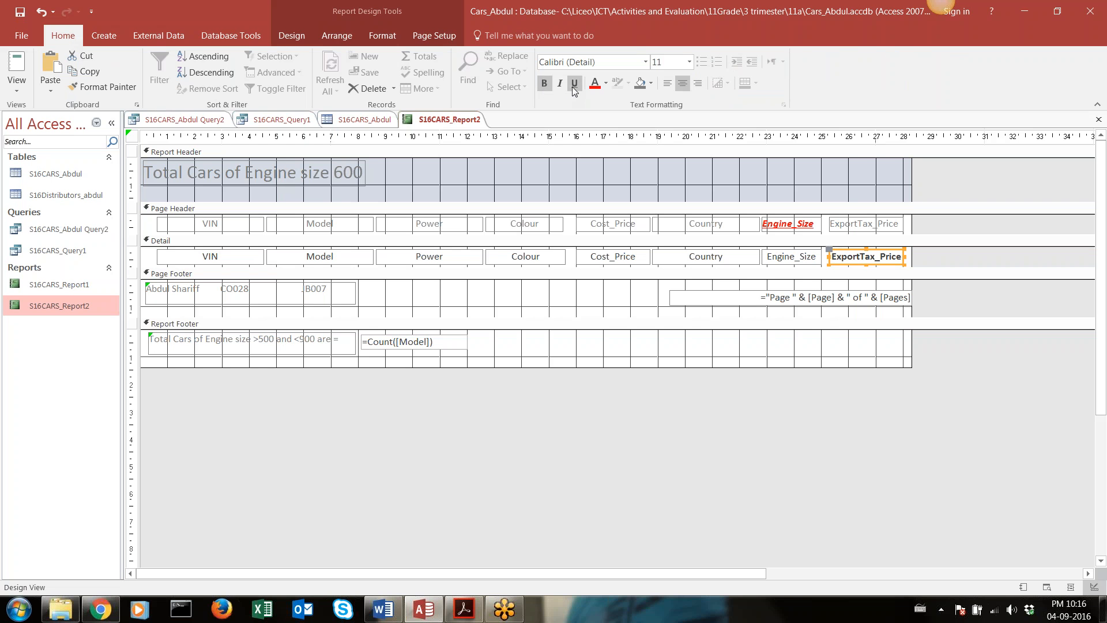
{"action": "left_click", "coordinate": [574, 84]}
{"action": "left_click", "coordinate": [606, 83]}
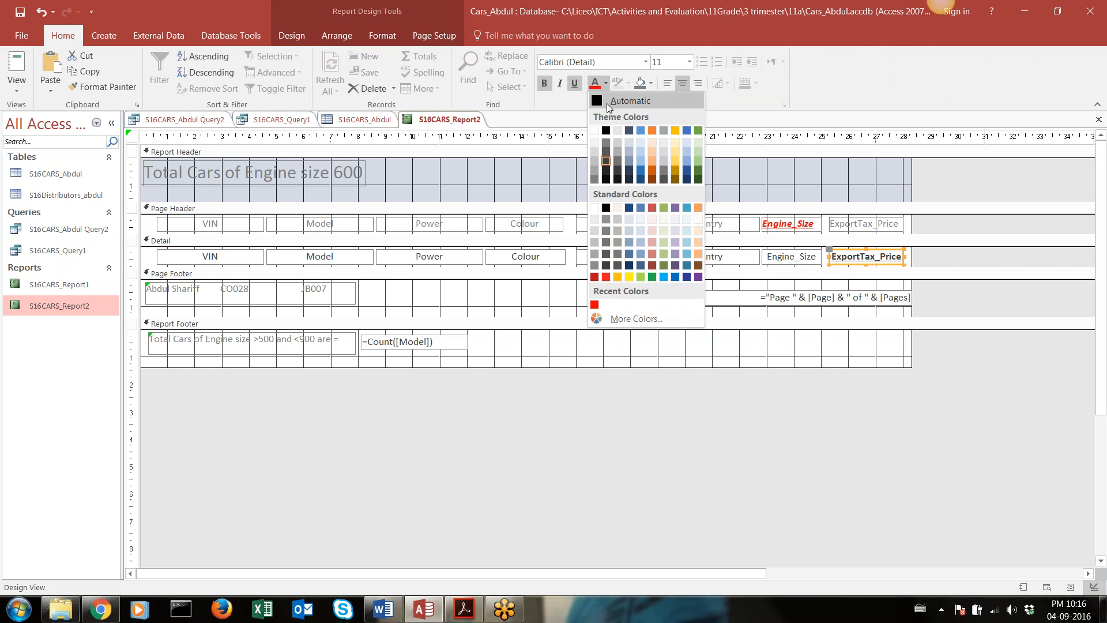
{"action": "left_click", "coordinate": [663, 278]}
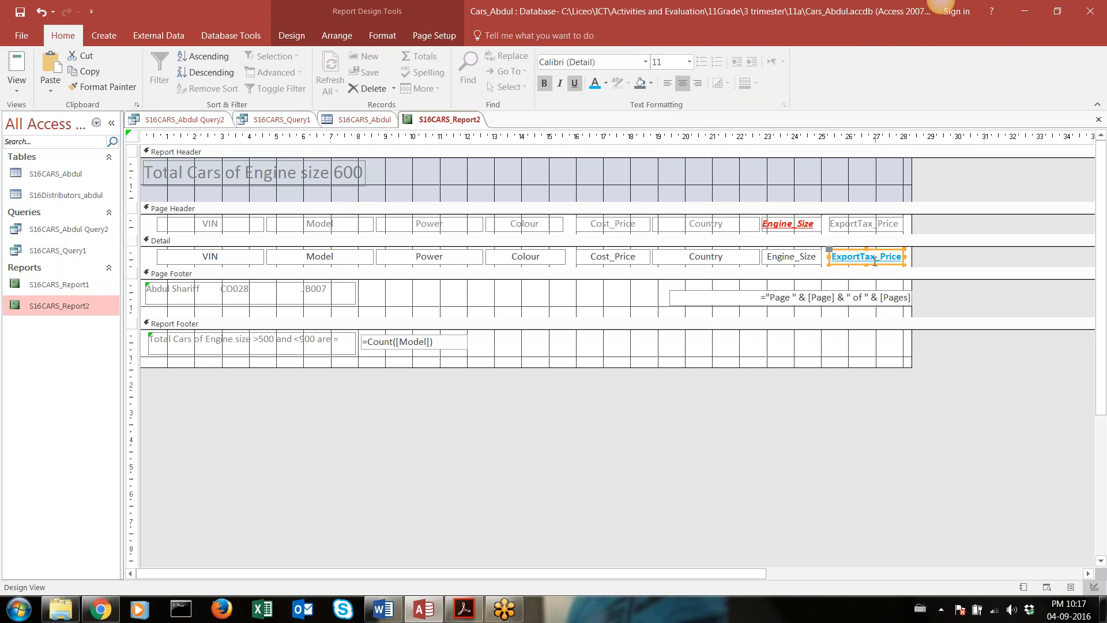
Try right-aligning the ExportTax_Price text box in the Detail section and check its values in Report View
{"action": "left_click", "coordinate": [672, 87]}
{"action": "left_click", "coordinate": [698, 83]}
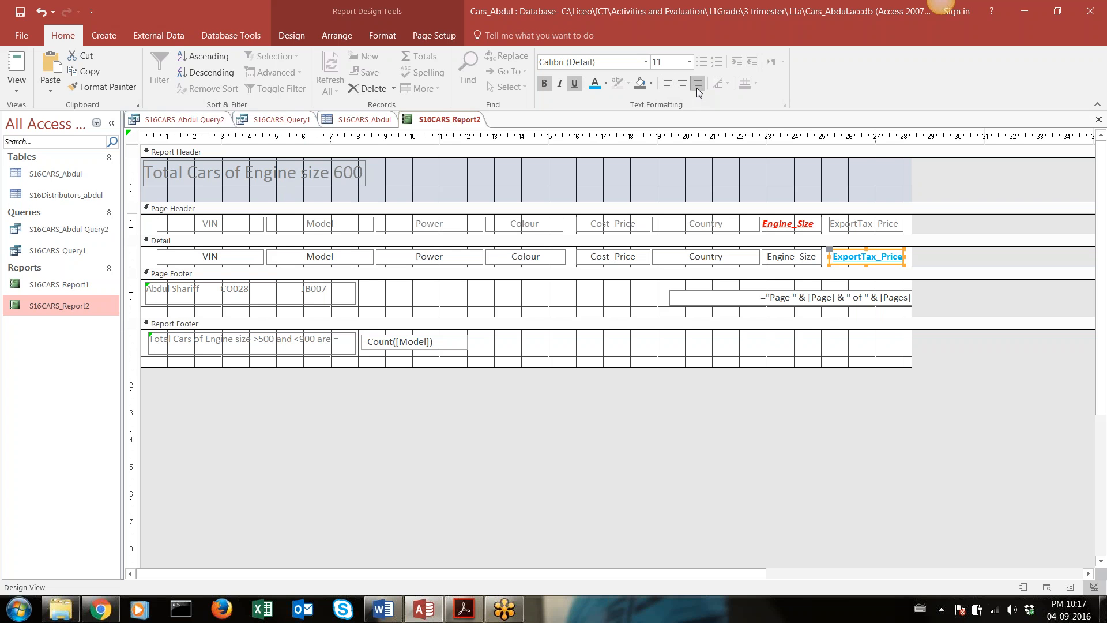
{"action": "left_click", "coordinate": [17, 84]}
{"action": "left_click", "coordinate": [37, 113]}
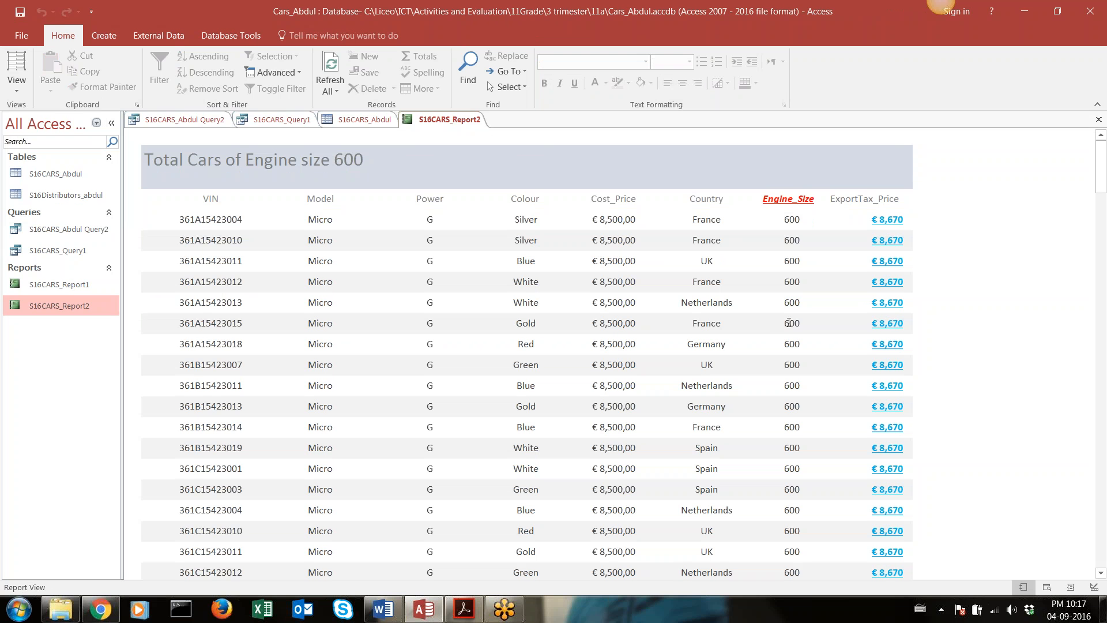
{"action": "scroll", "coordinate": [836, 317], "scroll_direction": "down", "scroll_amount": 2}
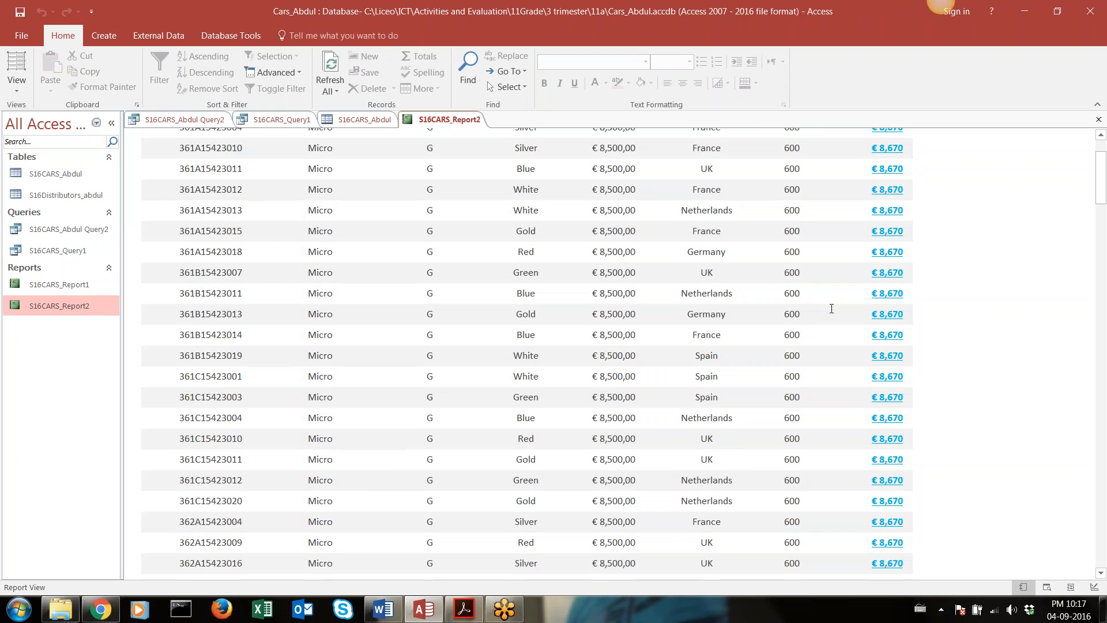
{"action": "scroll", "coordinate": [831, 308], "scroll_direction": "up", "scroll_amount": 2}
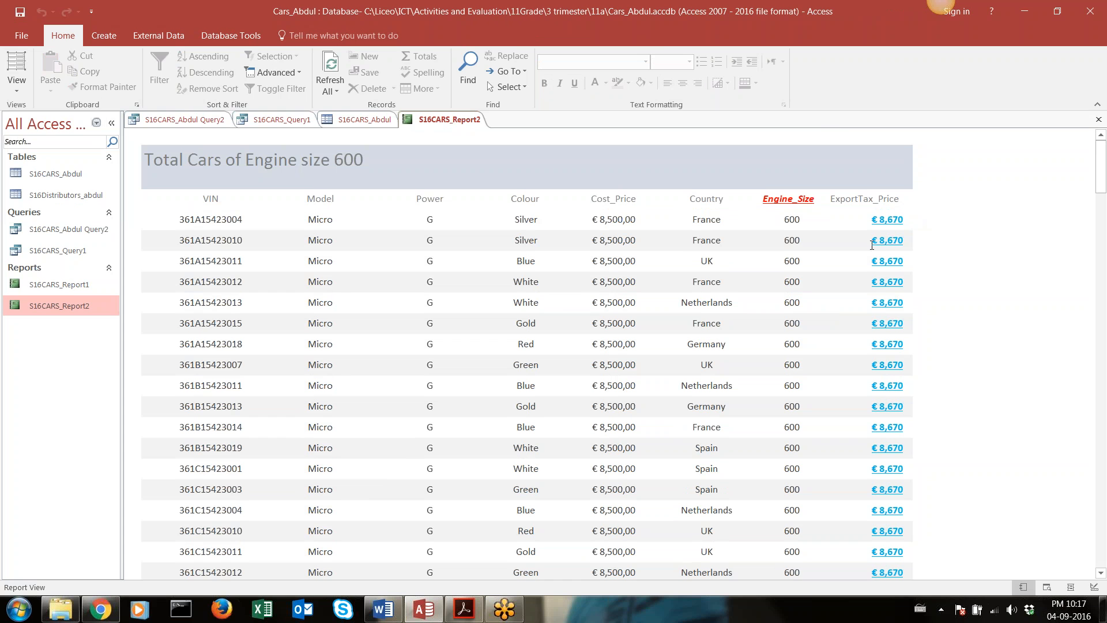
Go back to Design View and left-align the ExportTax_Price text box in the Detail section
{"action": "left_click", "coordinate": [17, 88]}
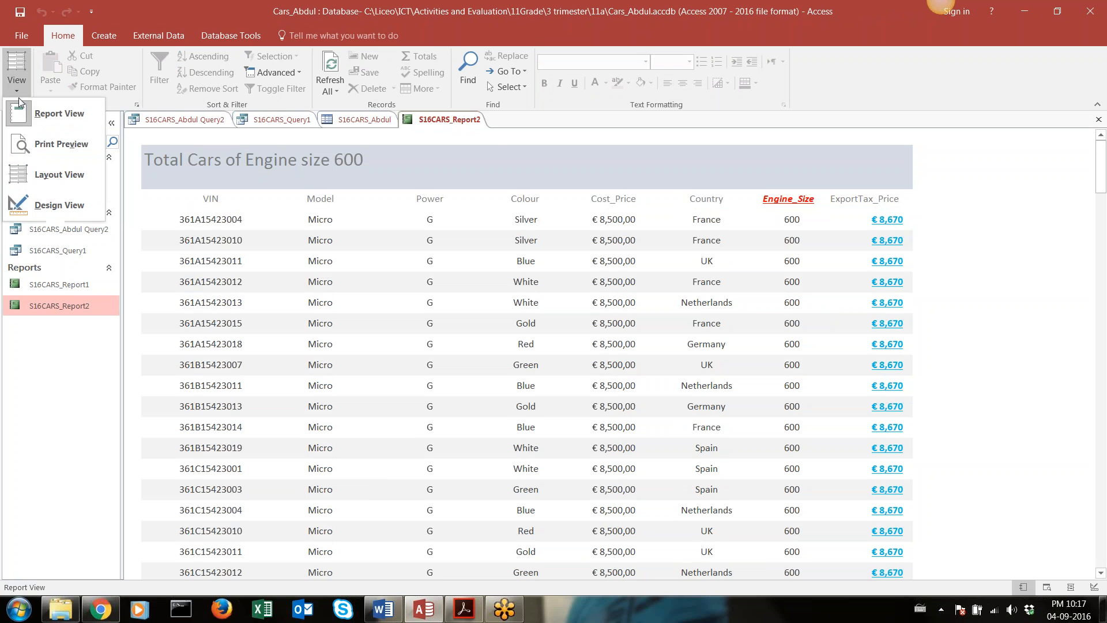
{"action": "left_click", "coordinate": [45, 205]}
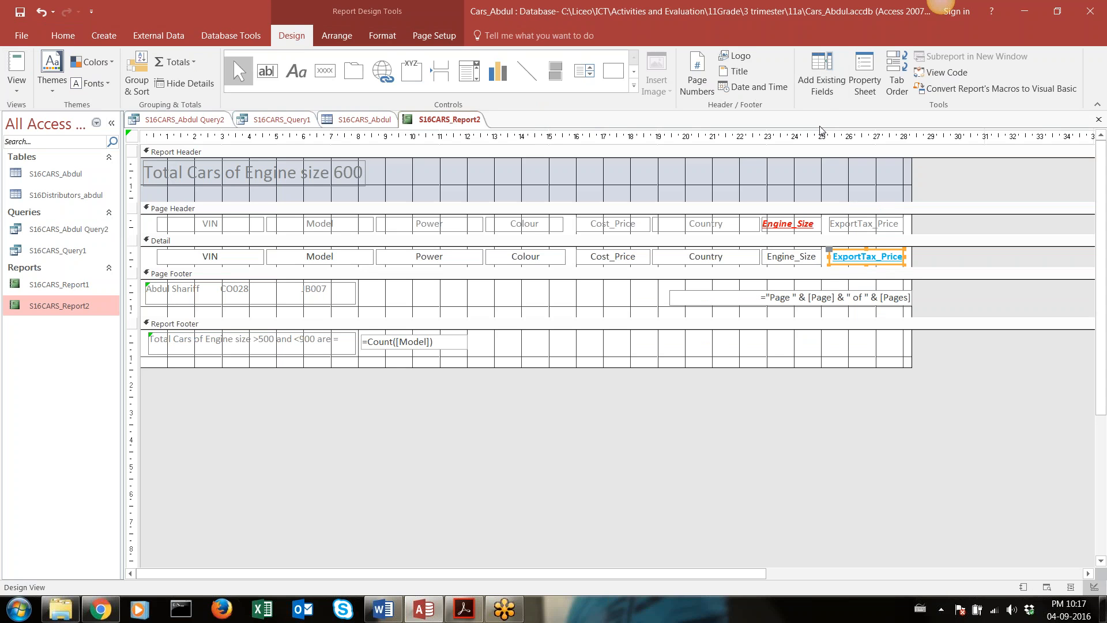
{"action": "left_click", "coordinate": [63, 36]}
{"action": "left_click", "coordinate": [667, 84]}
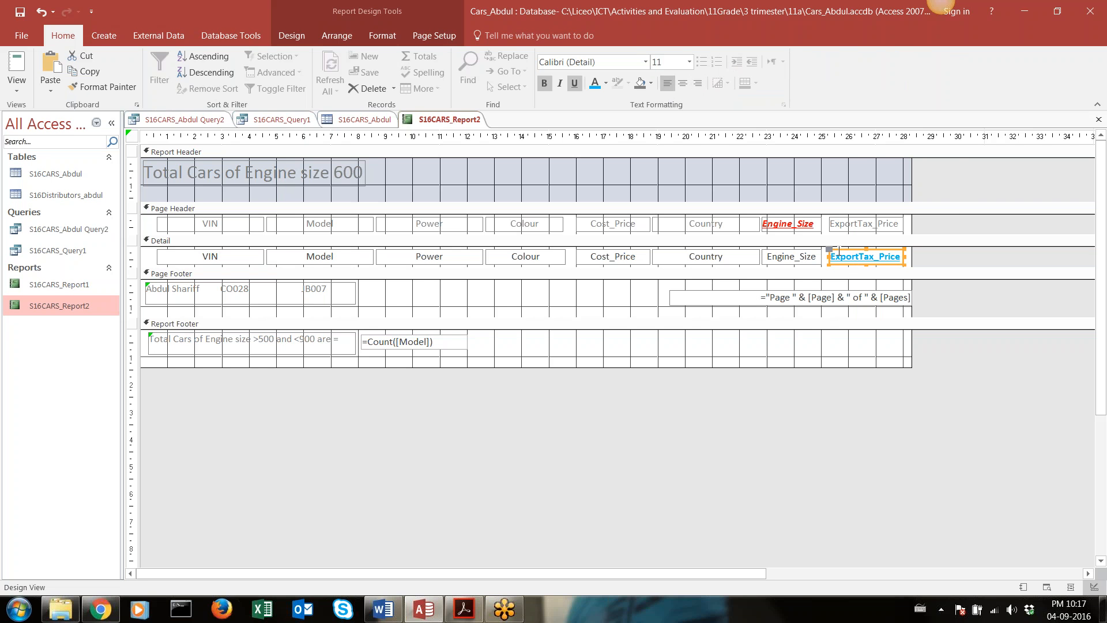
Set the ExportTax_Price text box's Decimal Places property to 2 and save the report
{"action": "right_click", "coordinate": [833, 256]}
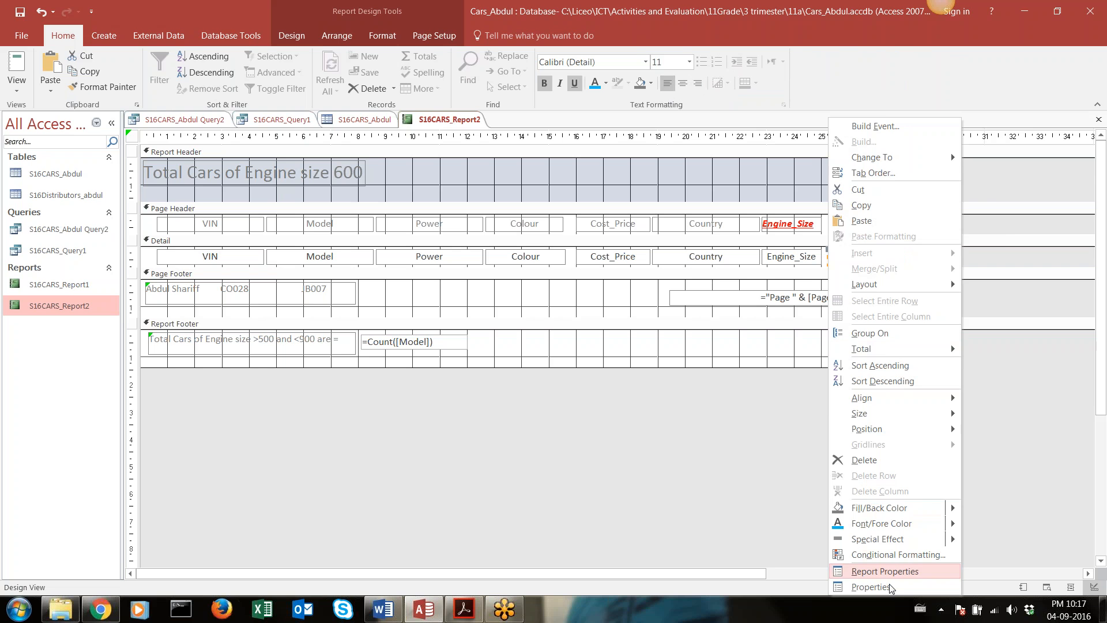
{"action": "left_click", "coordinate": [871, 586]}
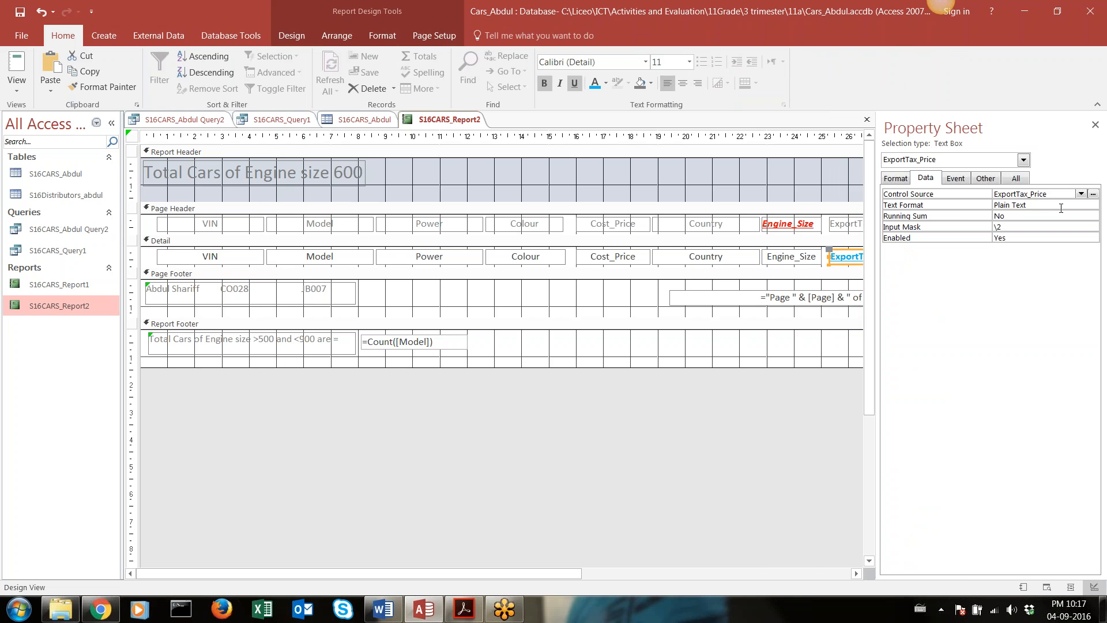
{"action": "left_click", "coordinate": [896, 178]}
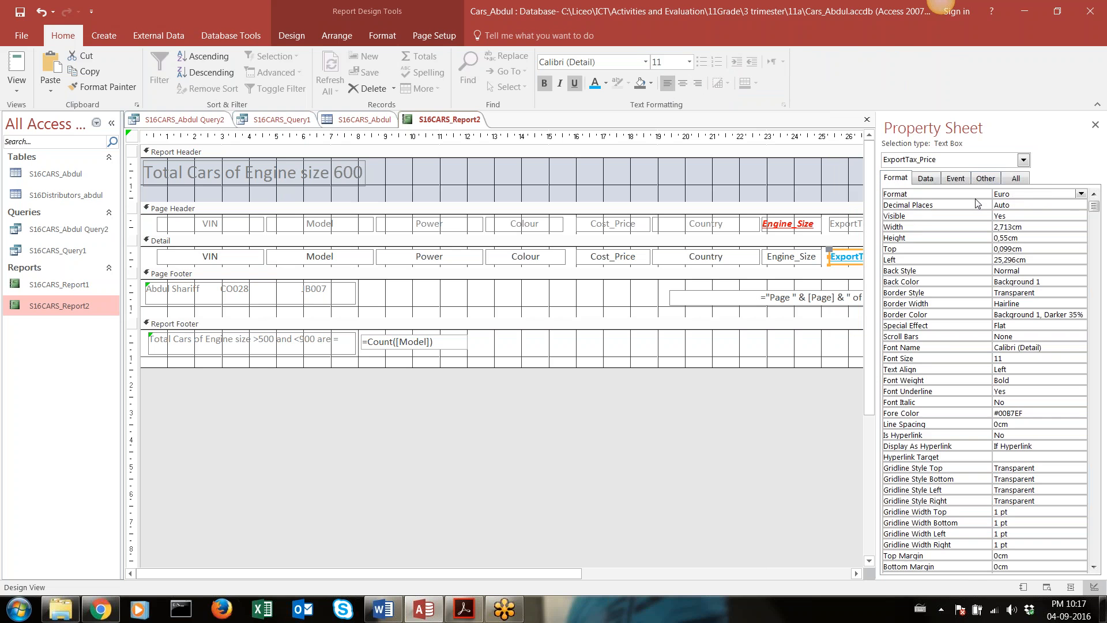
{"action": "left_click", "coordinate": [1034, 206]}
{"action": "left_click", "coordinate": [1081, 205]}
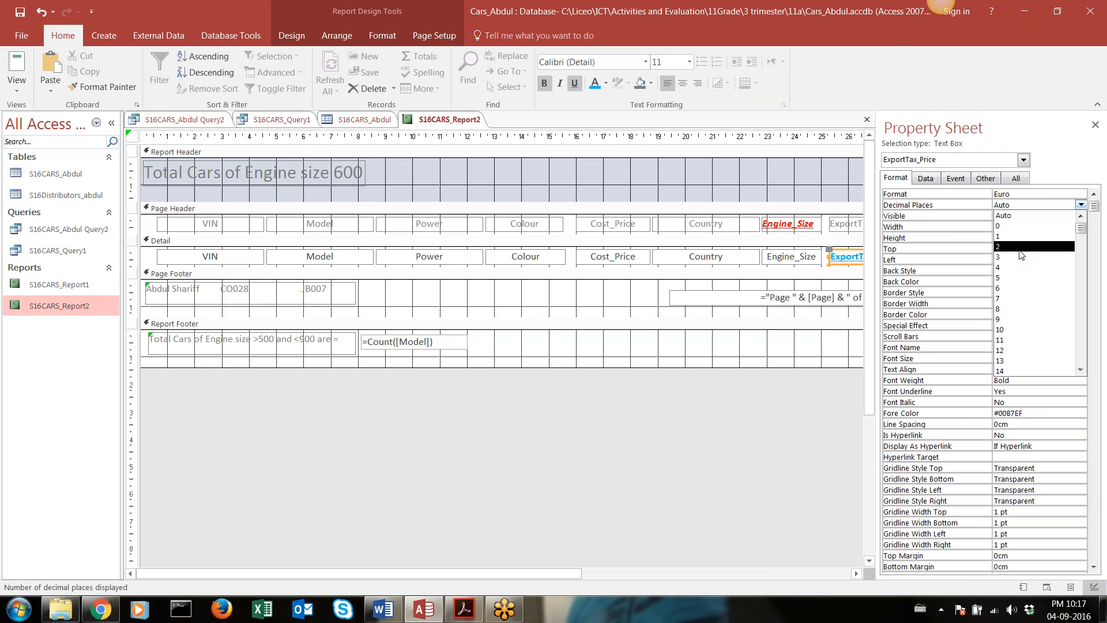
{"action": "left_click", "coordinate": [1019, 251]}
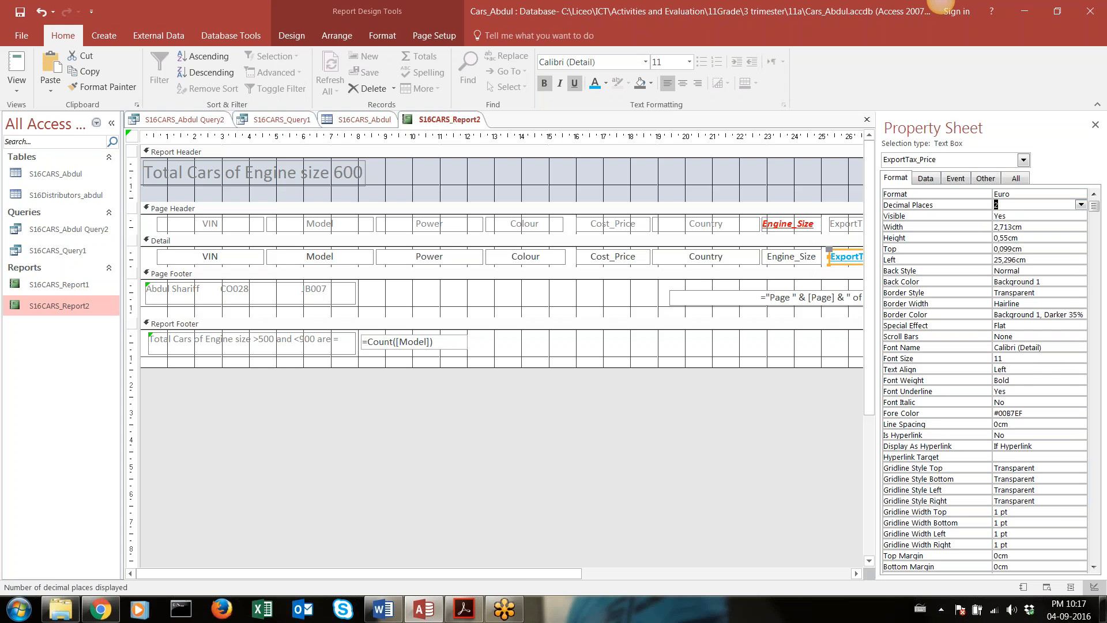
{"action": "left_click", "coordinate": [20, 11]}
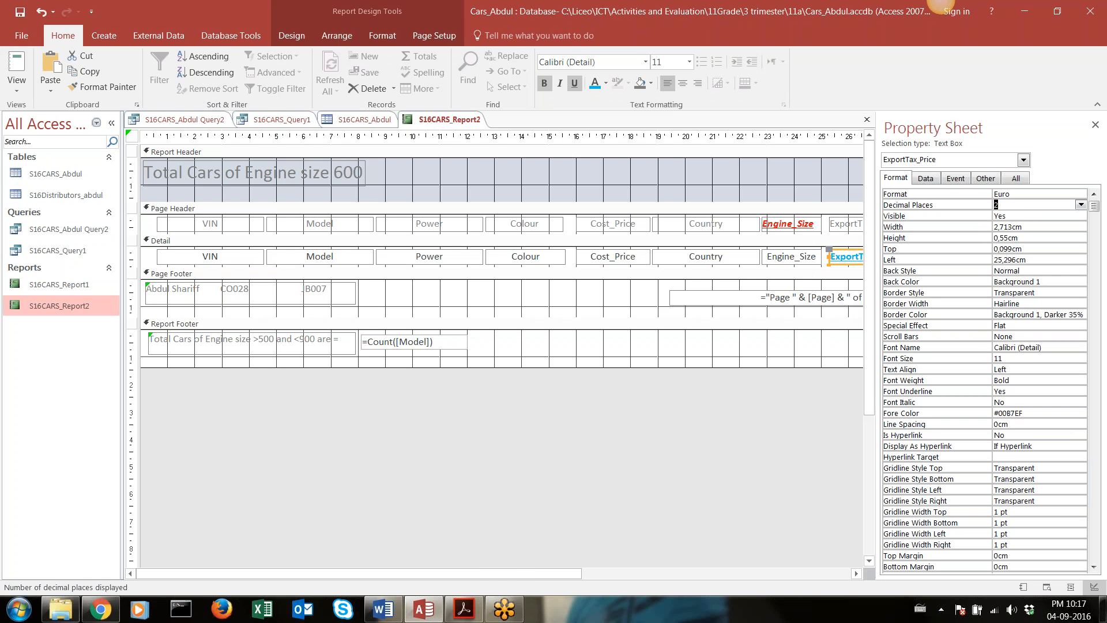
Display the report in Report View and check the reformatted ExportTax_Price column
{"action": "left_click", "coordinate": [17, 87]}
{"action": "left_click", "coordinate": [52, 138]}
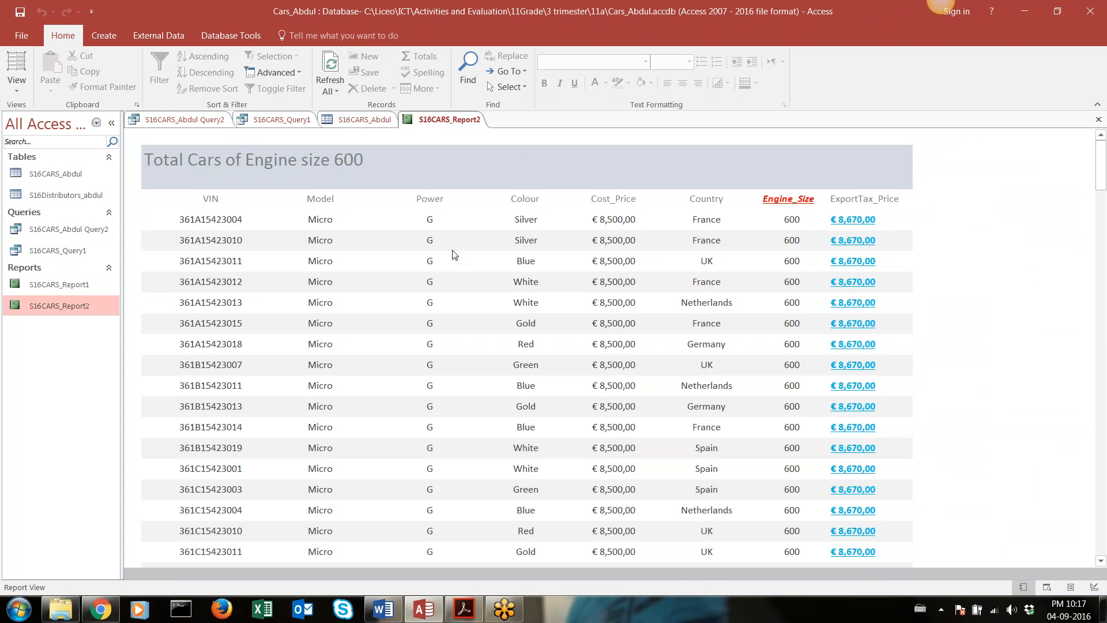
{"action": "scroll", "coordinate": [453, 254], "scroll_direction": "down", "scroll_amount": 10}
{"action": "scroll", "coordinate": [519, 231], "scroll_direction": "up", "scroll_amount": 10}
Switch to the Query 2.docx instructions in Word, read the Report 3 requirements including the country criterion, and close the Navigation pane
{"action": "left_click", "coordinate": [396, 610]}
{"action": "scroll", "coordinate": [465, 307], "scroll_direction": "down", "scroll_amount": 10}
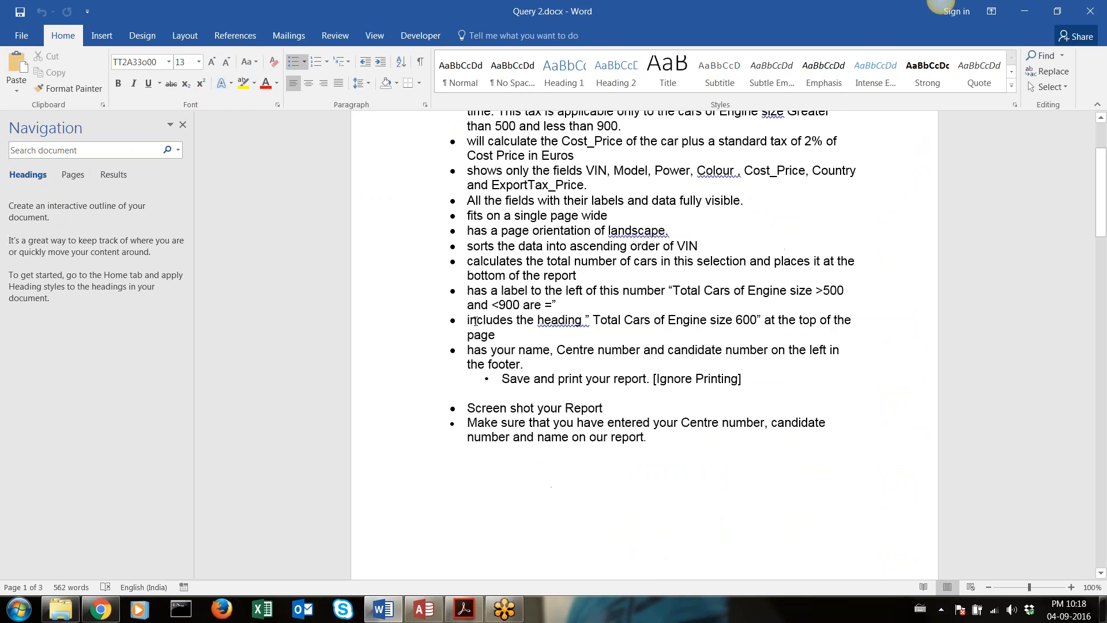
{"action": "scroll", "coordinate": [465, 307], "scroll_direction": "down", "scroll_amount": 4}
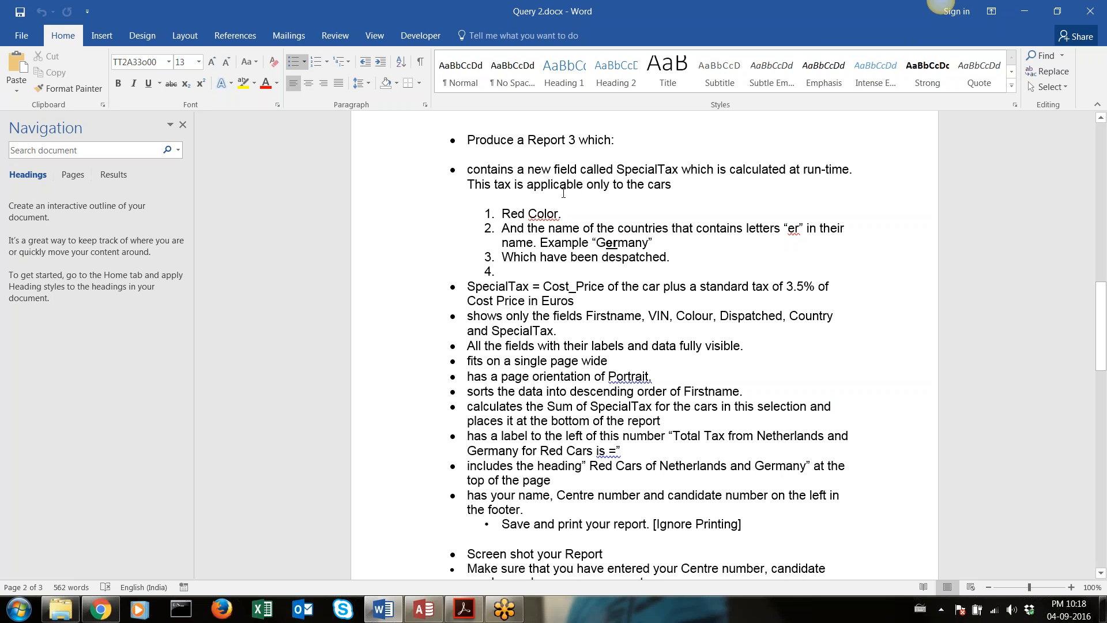
{"action": "left_click_drag", "start_coordinate": [566, 217], "coordinate": [713, 246]}
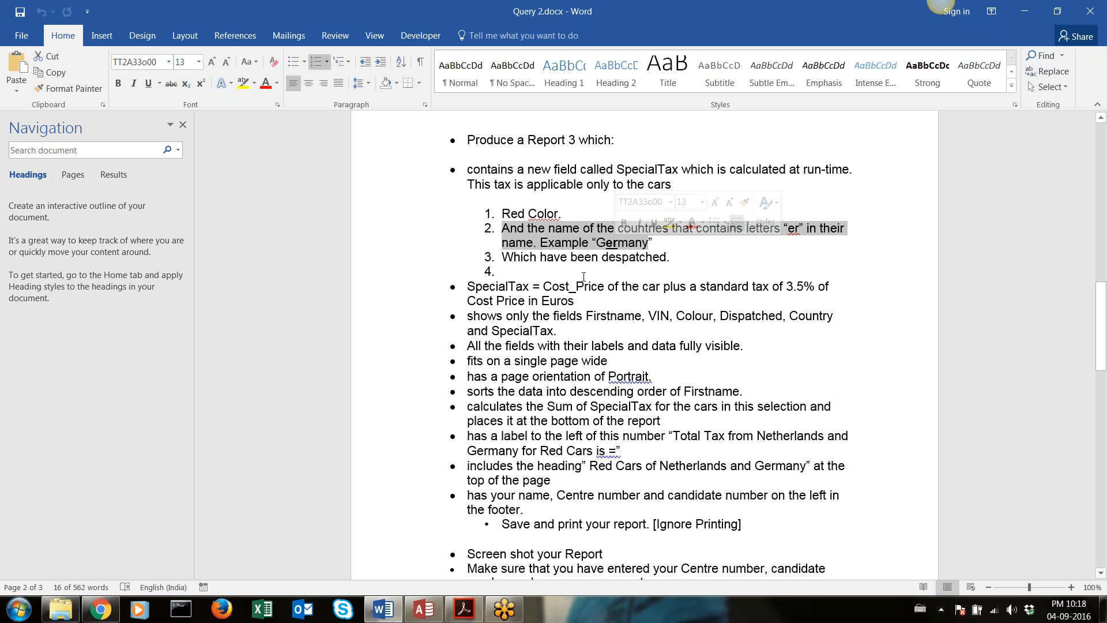
{"action": "left_click", "coordinate": [183, 126]}
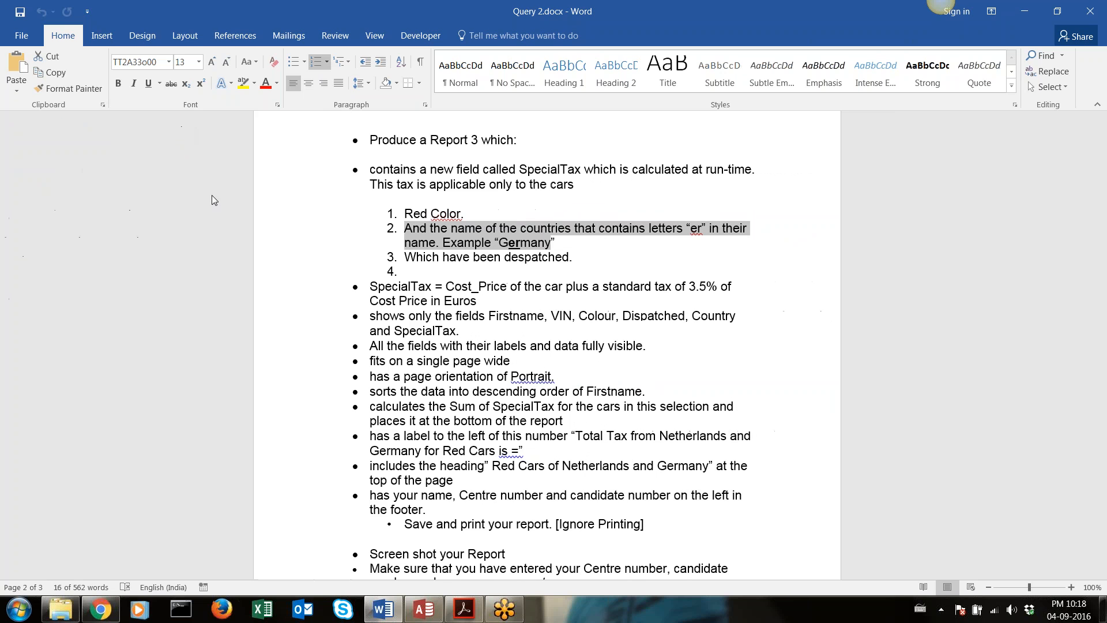
Switch back to Access and open the S16Distributors_abdul table to examine its Country values for the letters "er"
{"action": "left_click", "coordinate": [427, 618]}
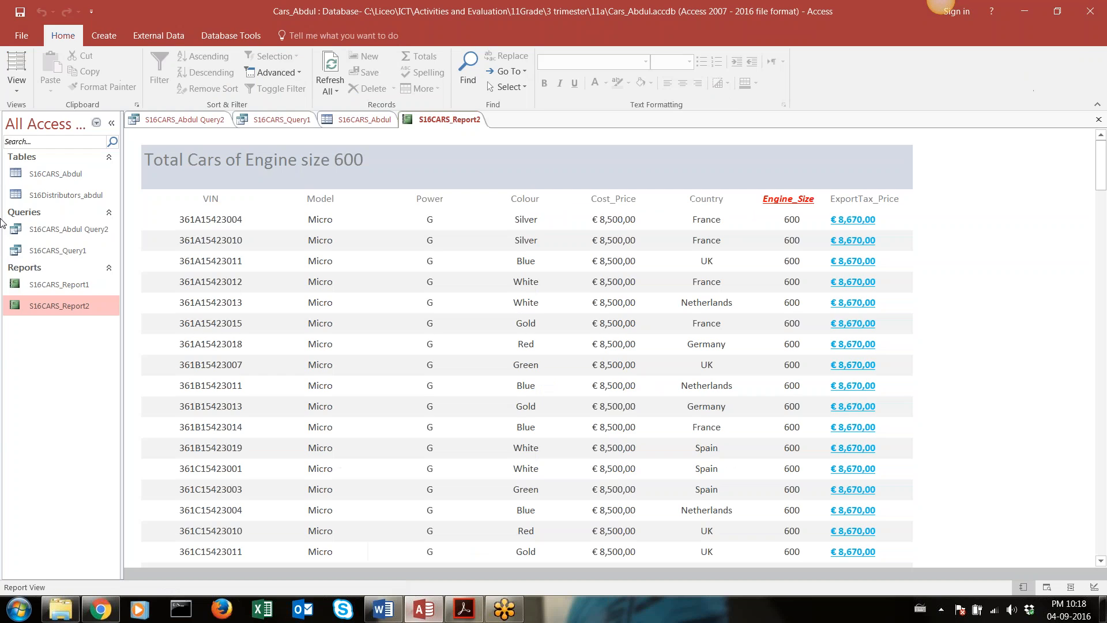
{"action": "double_click", "coordinate": [75, 193]}
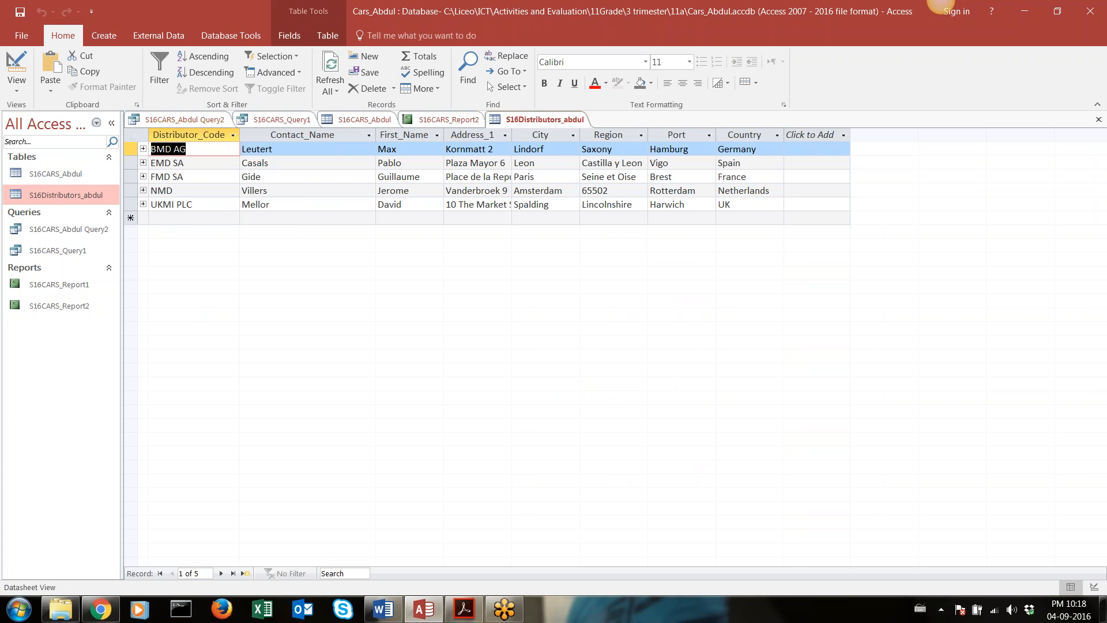
{"action": "left_click", "coordinate": [740, 194]}
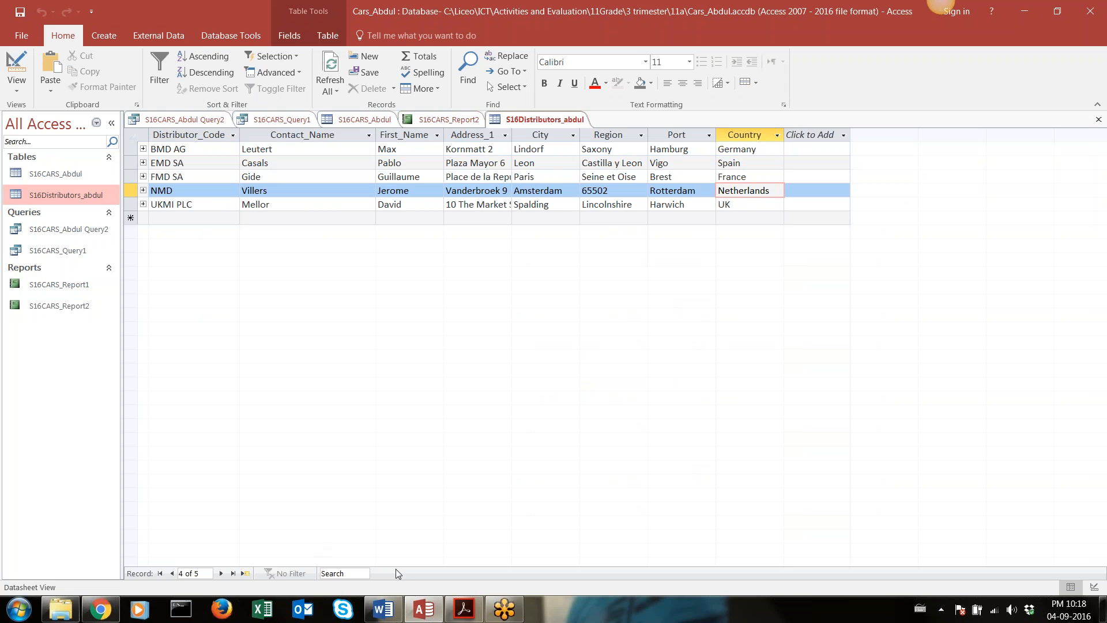
Recheck the country criterion in the Query 2 Word document, then open Notepad++ and add three blank lines to the empty note
{"action": "left_click", "coordinate": [392, 610]}
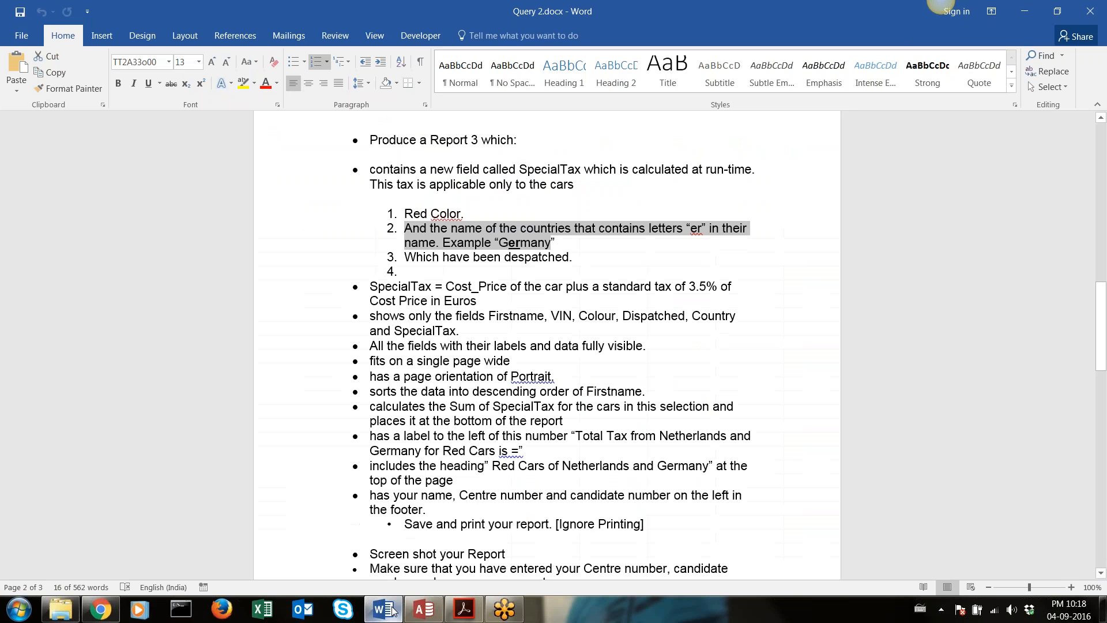
{"action": "left_click", "coordinate": [21, 605]}
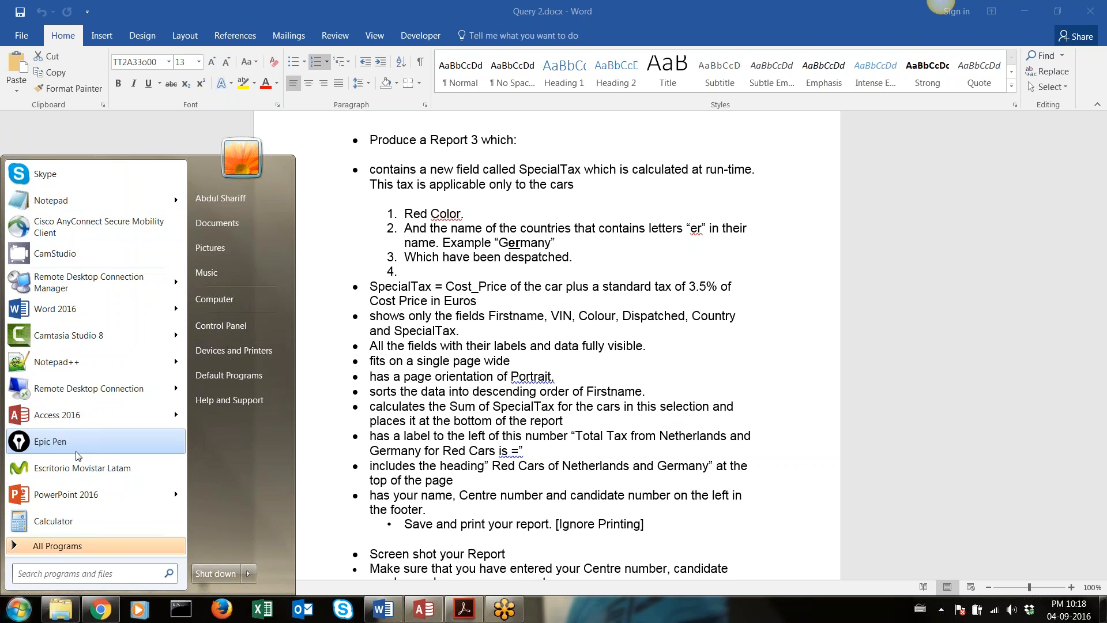
{"action": "type", "text": "note"}
{"action": "key", "text": "Return"}
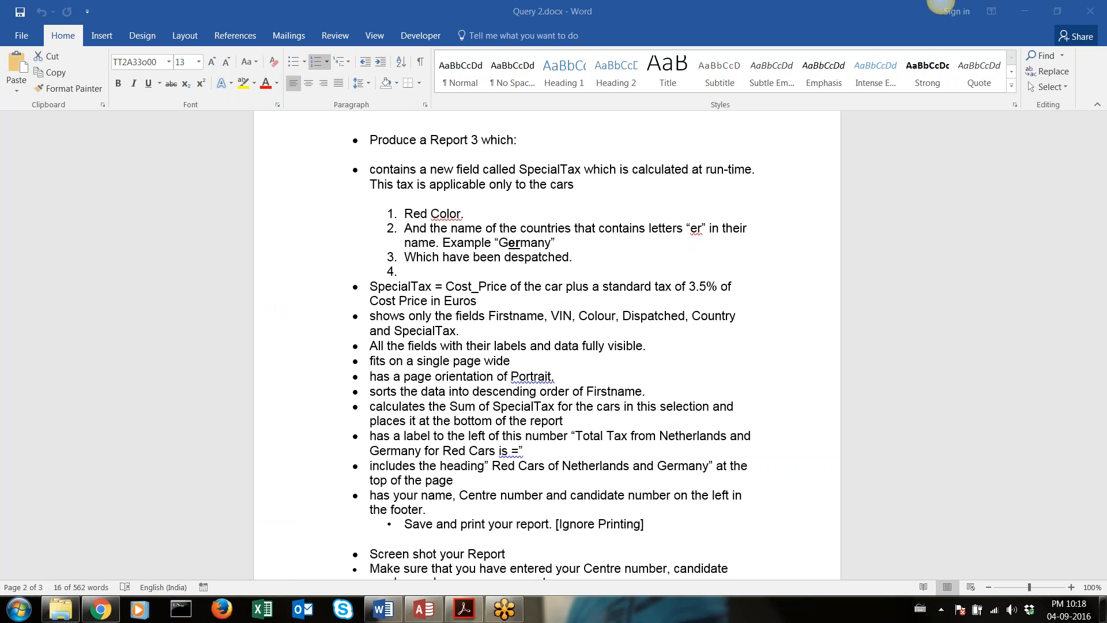
{"action": "key", "text": "Return"}
{"action": "key", "text": "Return"}
{"action": "key", "text": "Return"}
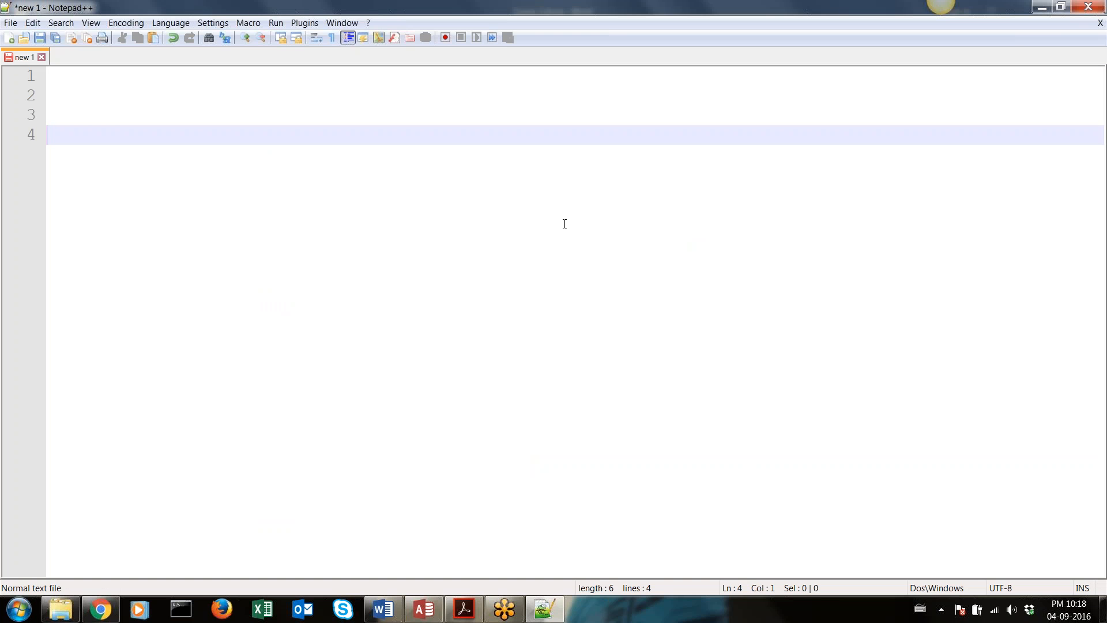
Write the criterion LIKE "er" with lowercase letters on line 4 and compare it with the Country values in the Access distributors table
{"action": "type", "text": "LIKE"}
{"action": "type", "text": "\"\""}
{"action": "type", "text": "ER"}
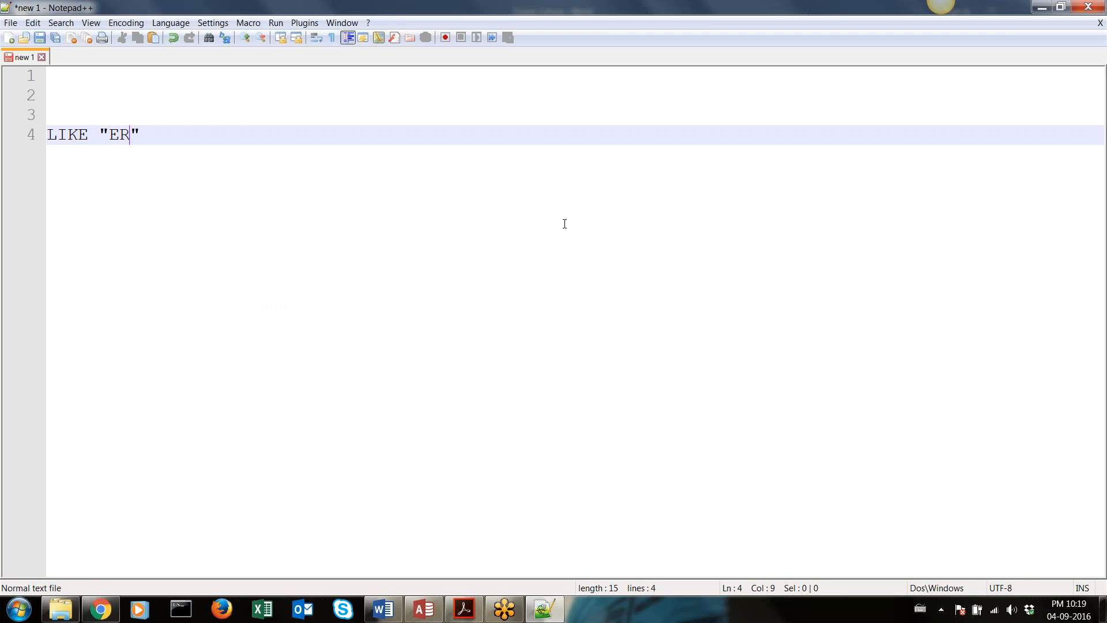
{"action": "key", "text": "BackSpace"}
{"action": "key", "text": "BackSpace"}
{"action": "type", "text": "er"}
{"action": "left_click_drag", "start_coordinate": [138, 134], "coordinate": [29, 131]}
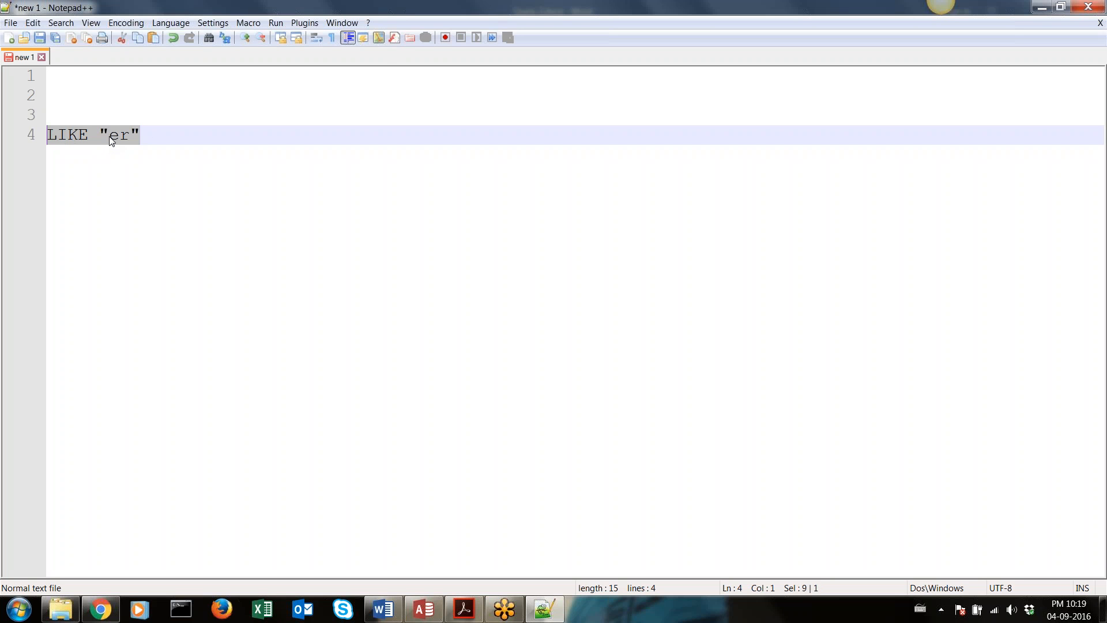
{"action": "left_click", "coordinate": [430, 610]}
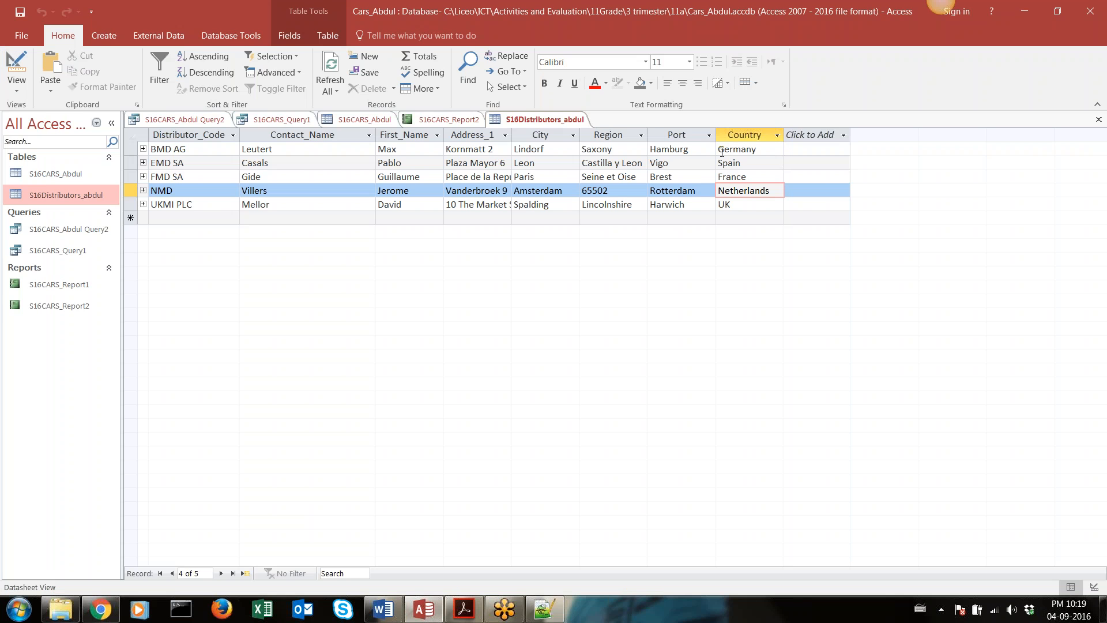
{"action": "left_click", "coordinate": [544, 608]}
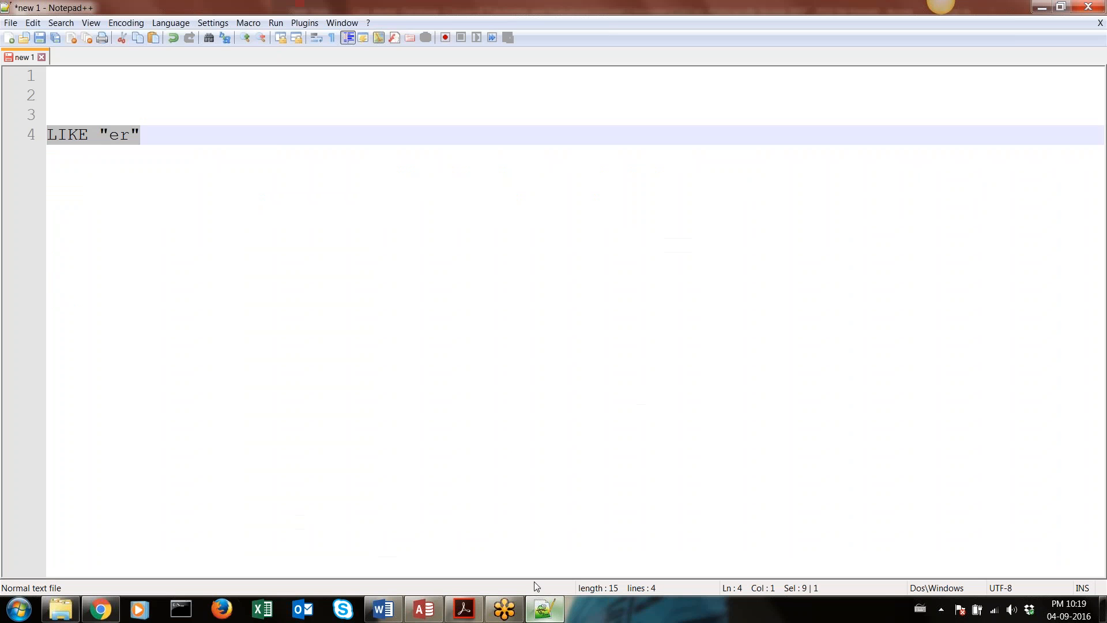
Add the heading "wild cards" on line 2 of the note and put an asterisk (*) two lines below it
{"action": "left_click", "coordinate": [176, 100]}
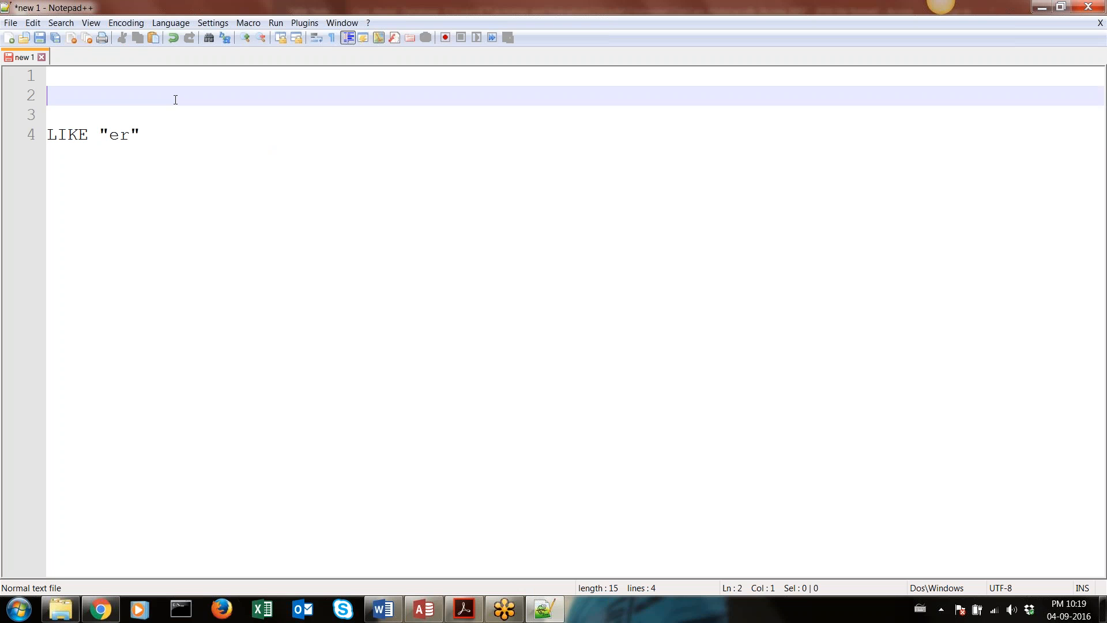
{"action": "type", "text": "wild cards"}
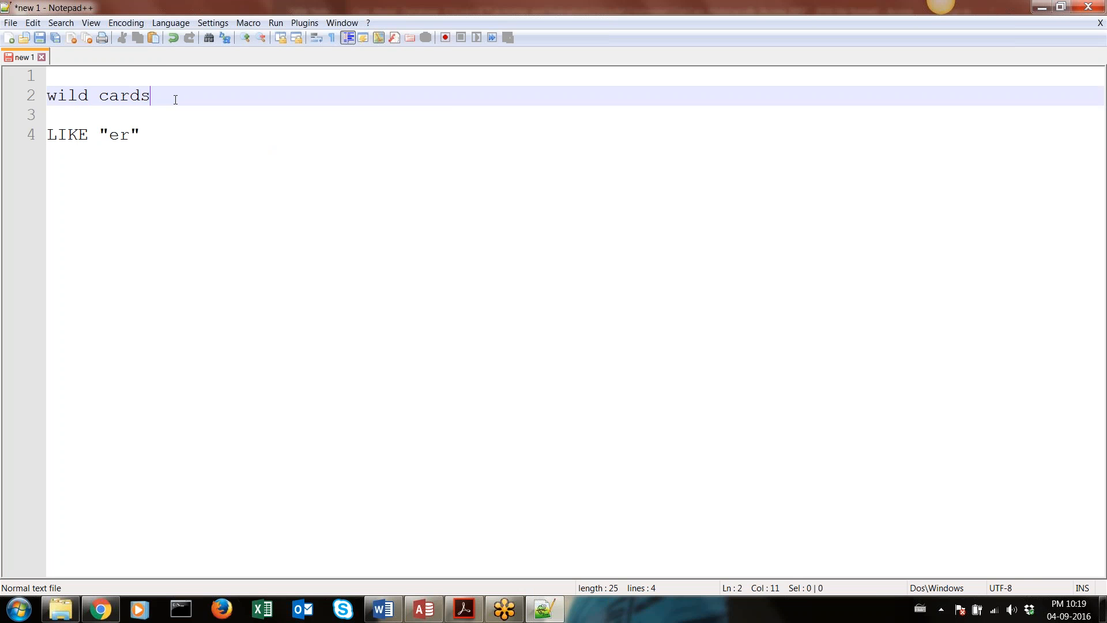
{"action": "key", "text": "Return"}
{"action": "key", "text": "Return"}
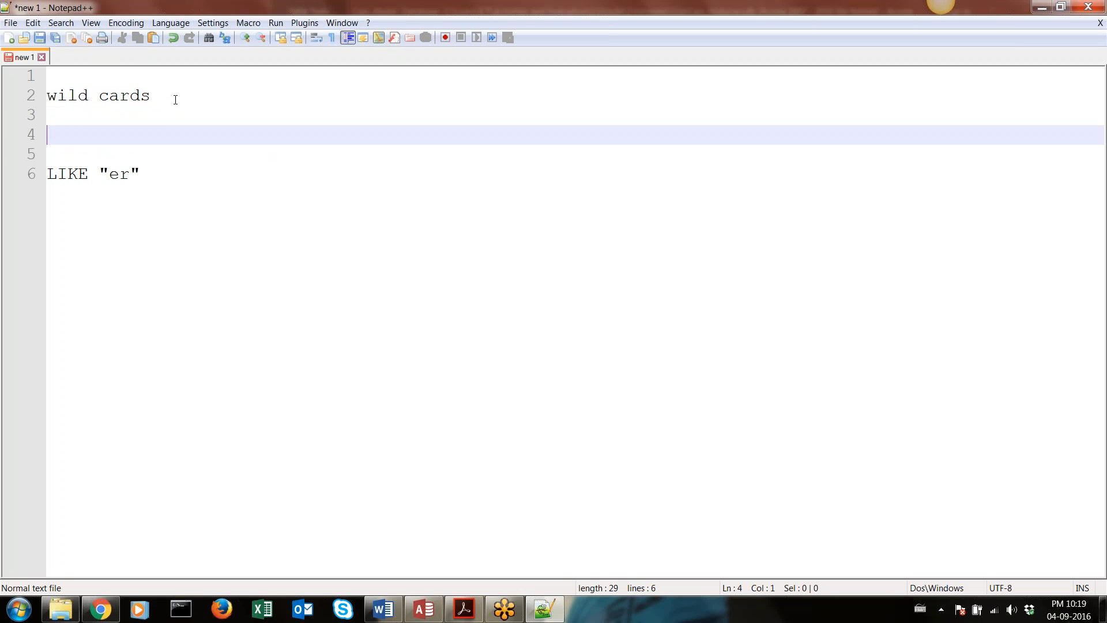
{"action": "type", "text": "*"}
Add wildcards around er so the criterion reads LIKE "*er*", and insert three line breaks after it
{"action": "left_click", "coordinate": [109, 174]}
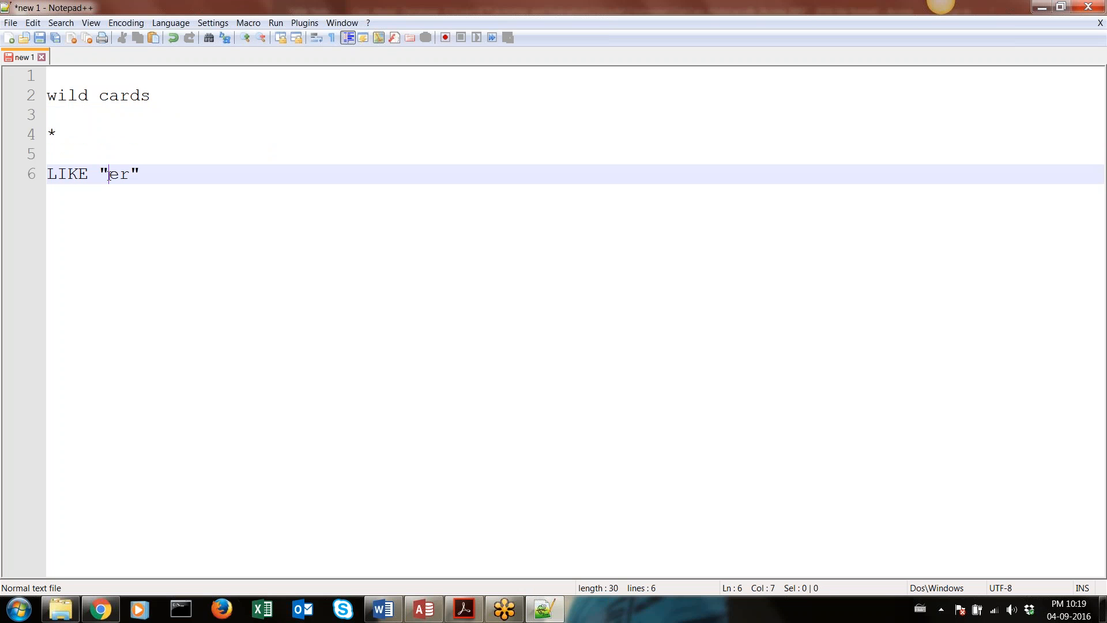
{"action": "type", "text": "*"}
{"action": "key", "text": "Right"}
{"action": "key", "text": "Right"}
{"action": "type", "text": "*"}
{"action": "key", "text": "Return"}
{"action": "key", "text": "Return"}
{"action": "key", "text": "Return"}
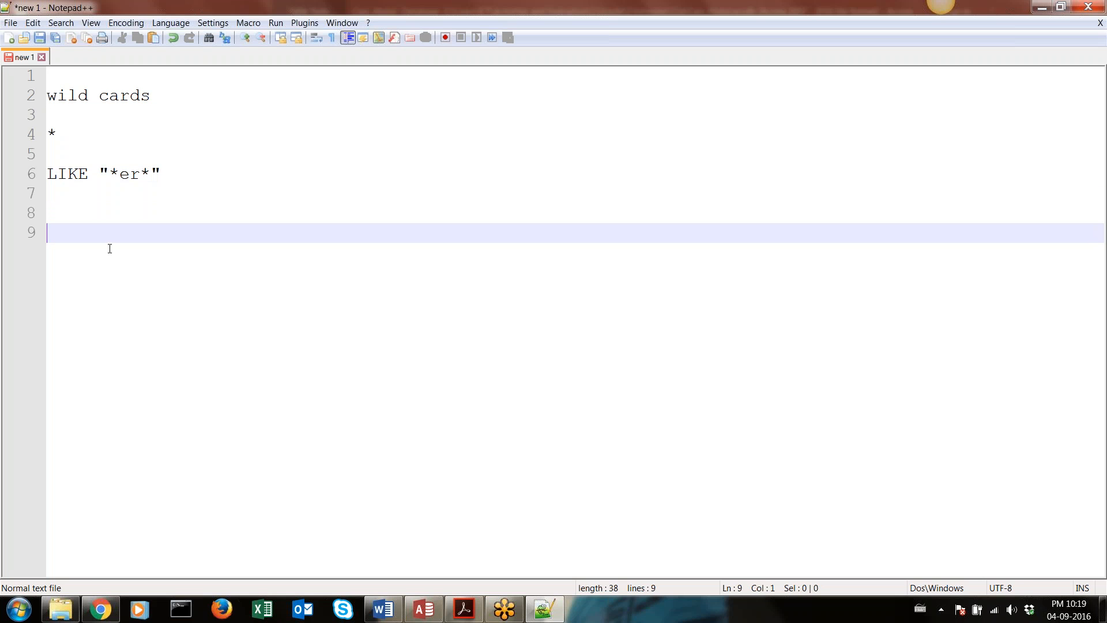
{"action": "type", "text": "vvvvvvvvffff"}
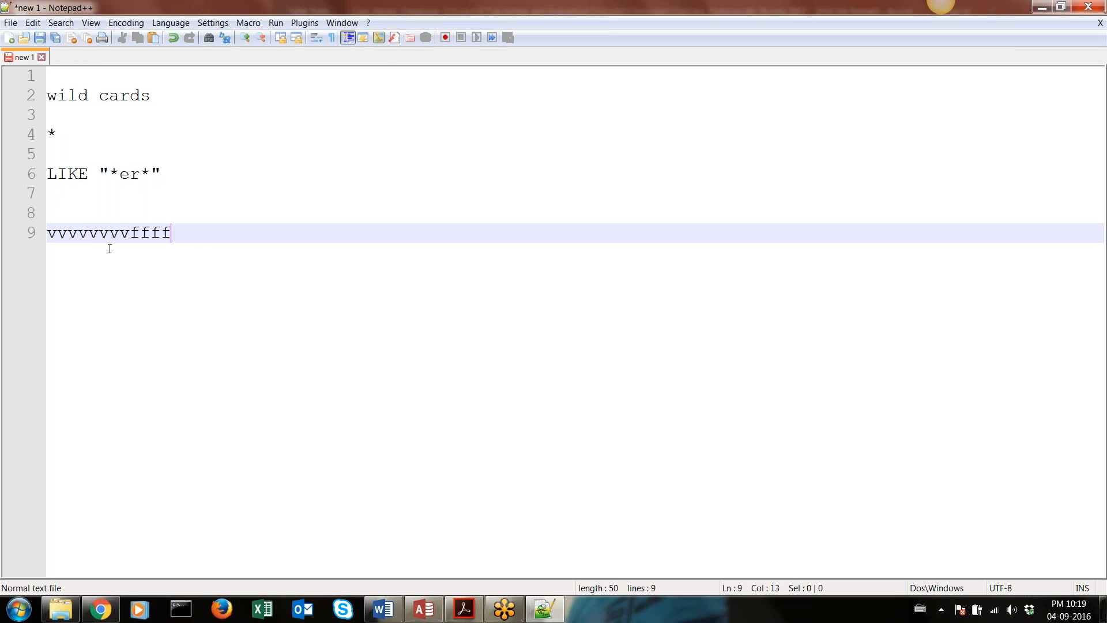
{"action": "type", "text": "yyyyyeruuuuukkkk"}
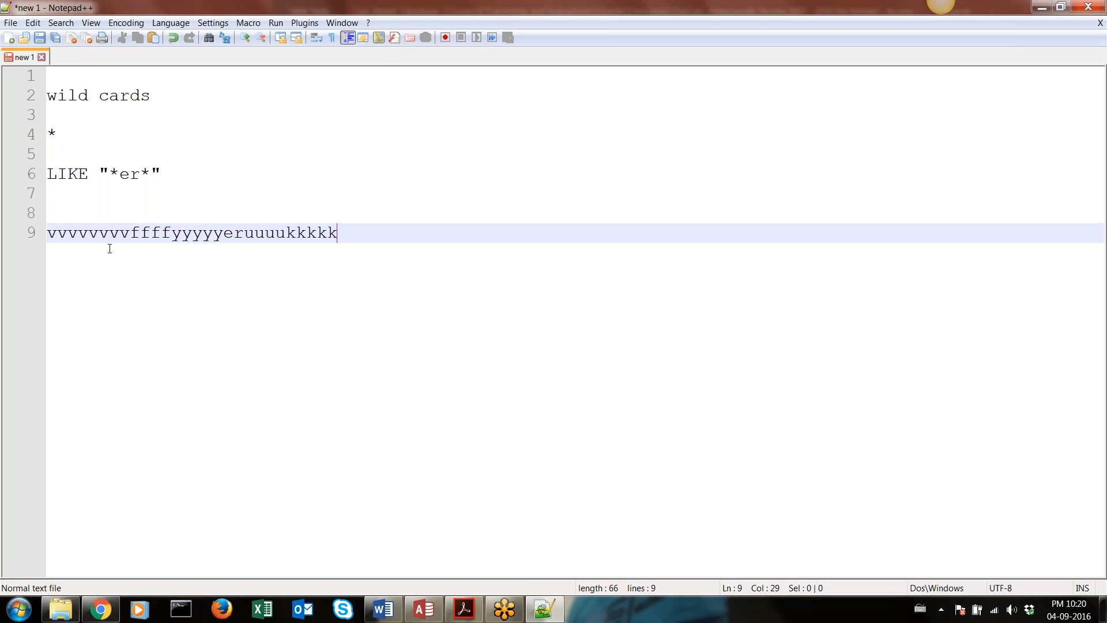
{"action": "key", "text": "BackSpace"}
{"action": "key", "text": "BackSpace"}
{"action": "key", "text": "BackSpace"}
{"action": "key", "text": "BackSpace"}
{"action": "key", "text": "BackSpace"}
{"action": "key", "text": "BackSpace"}
{"action": "key", "text": "BackSpace"}
{"action": "key", "text": "BackSpace"}
{"action": "key", "text": "BackSpace"}
{"action": "key", "text": "BackSpace"}
{"action": "key", "text": "BackSpace"}
{"action": "key", "text": "BackSpace"}
{"action": "key", "text": "BackSpace"}
{"action": "key", "text": "BackSpace"}
{"action": "key", "text": "BackSpace"}
{"action": "key", "text": "BackSpace"}
{"action": "key", "text": "BackSpace"}
{"action": "key", "text": "BackSpace"}
{"action": "key", "text": "BackSpace"}
{"action": "key", "text": "BackSpace"}
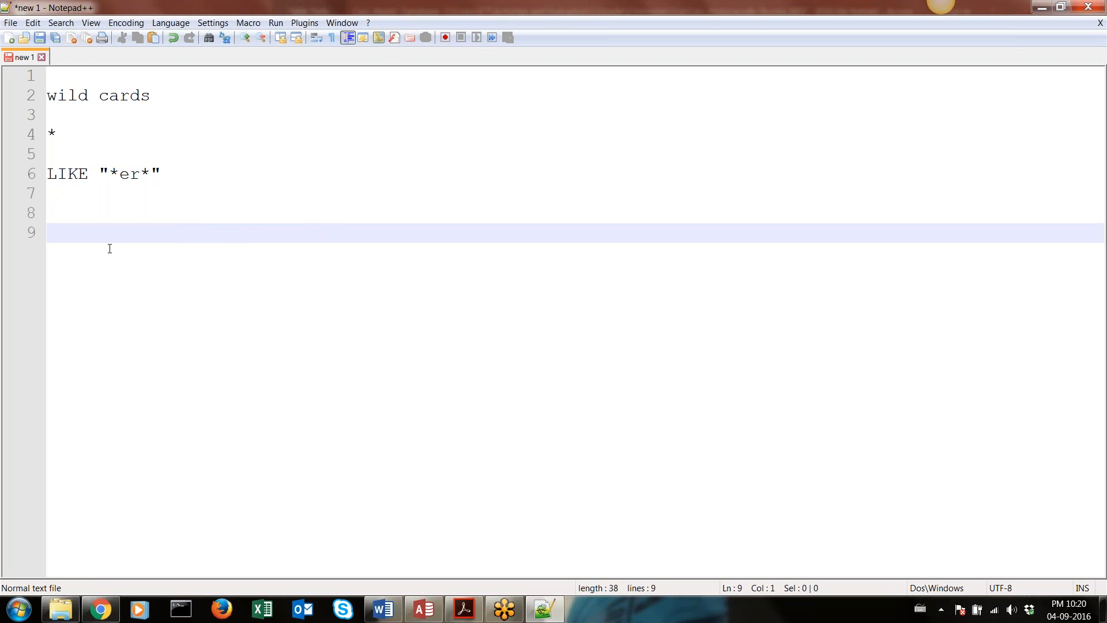
List the example countries Germany and Netherlands on separate lines below the LIKE criterion
{"action": "type", "text": "Germany"}
{"action": "key", "text": "Return"}
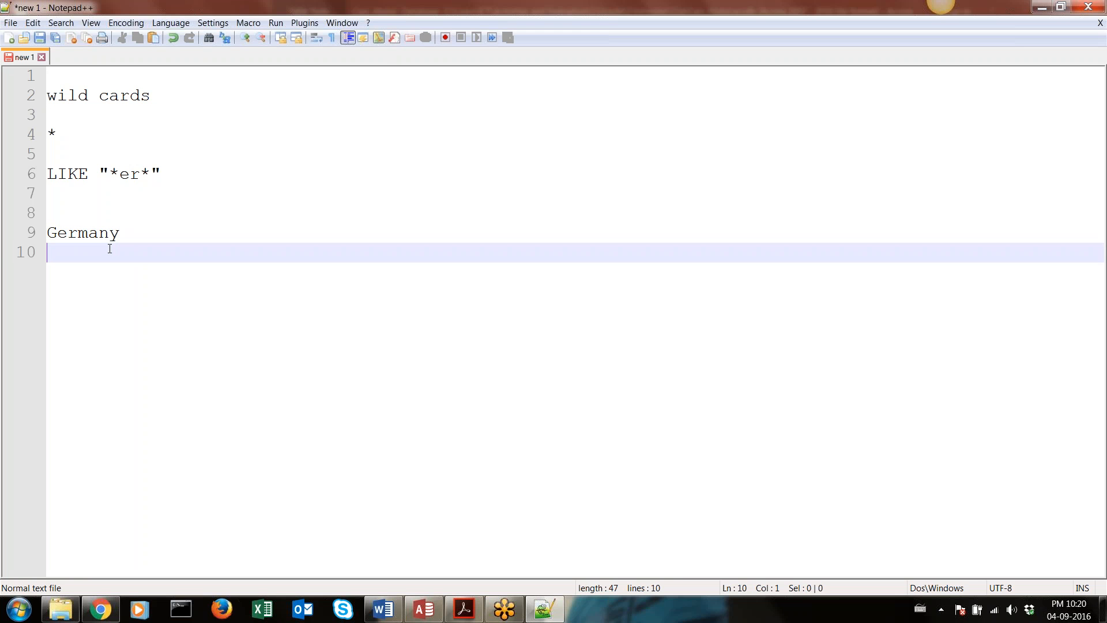
{"action": "type", "text": "Netherlands"}
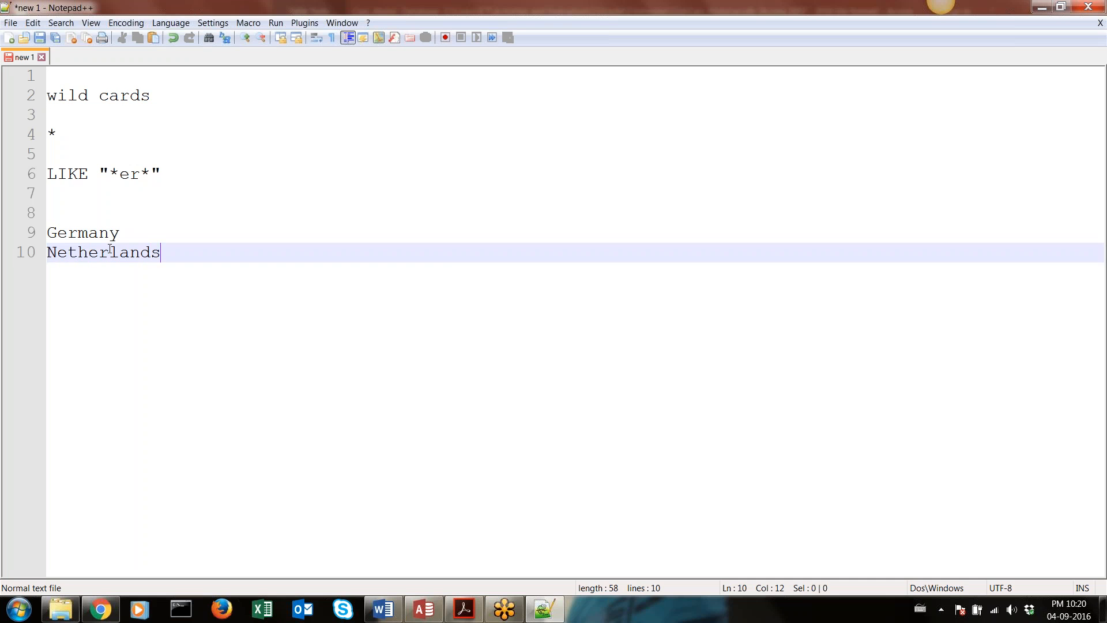
Examine how the LIKE "*er*" pattern matches the letters before, within and after "er" in Germany and Netherlands
{"action": "left_click_drag", "start_coordinate": [181, 175], "coordinate": [48, 174]}
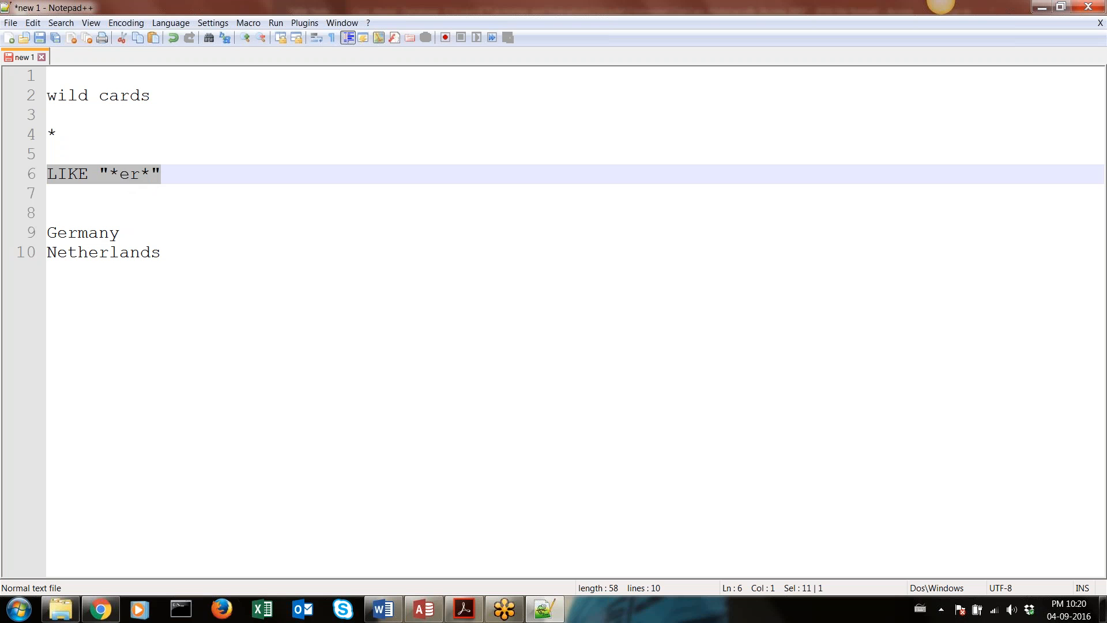
{"action": "mouse_move", "coordinate": [57, 234]}
{"action": "left_mouse_down"}
{"action": "mouse_move", "coordinate": [40, 231]}
{"action": "mouse_move", "coordinate": [133, 247]}
{"action": "mouse_move", "coordinate": [120, 234]}
{"action": "mouse_move", "coordinate": [59, 237]}
{"action": "left_mouse_up"}
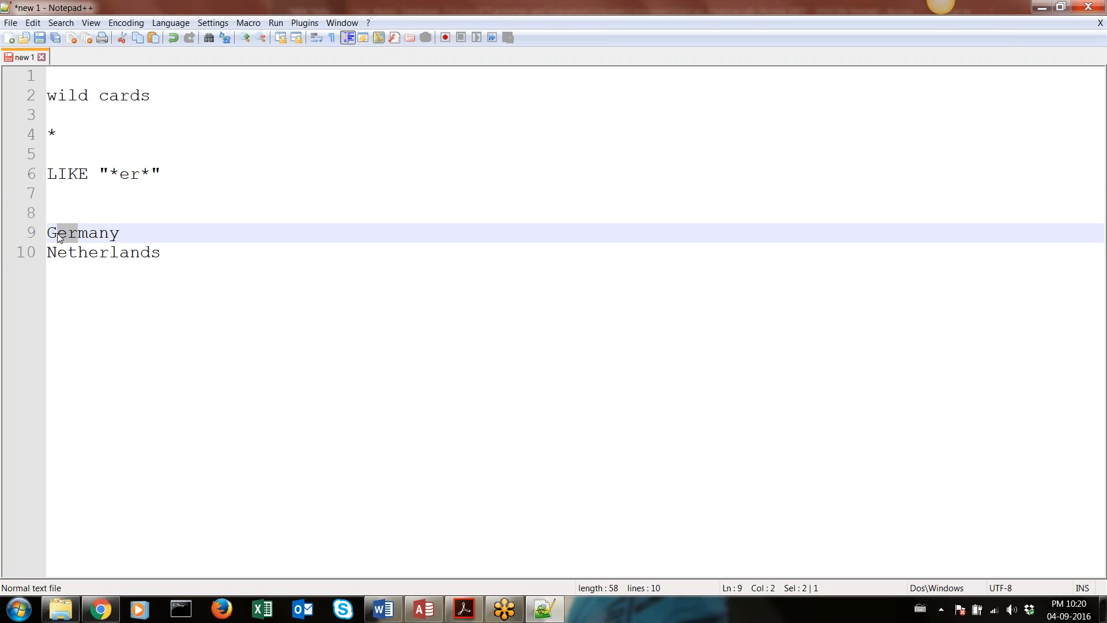
{"action": "left_click", "coordinate": [51, 255]}
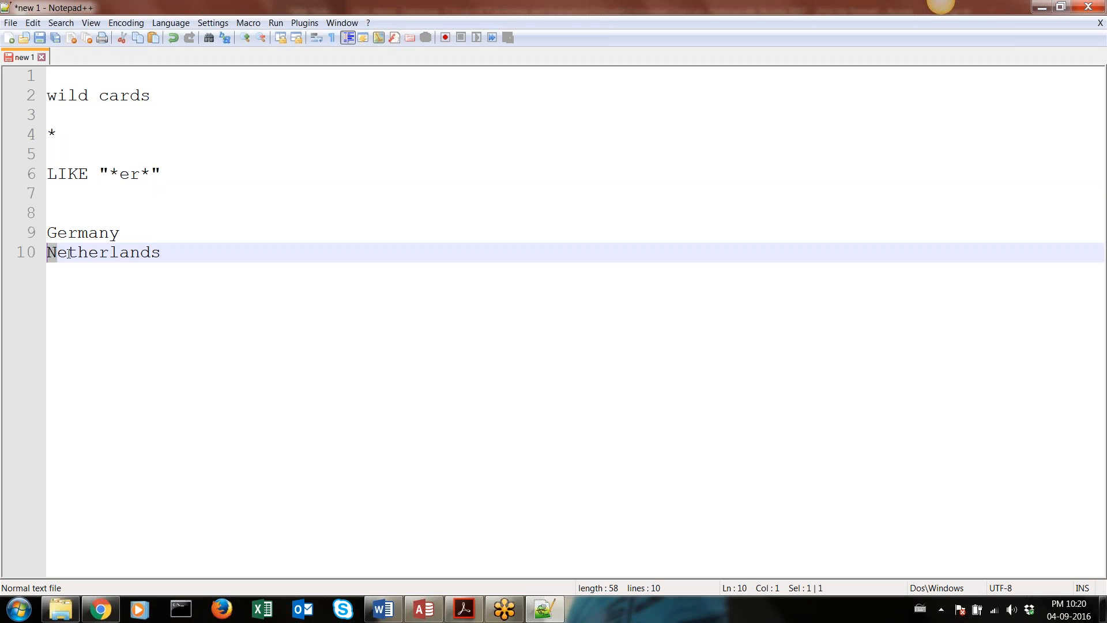
{"action": "left_click", "coordinate": [69, 254]}
{"action": "left_click", "coordinate": [142, 175]}
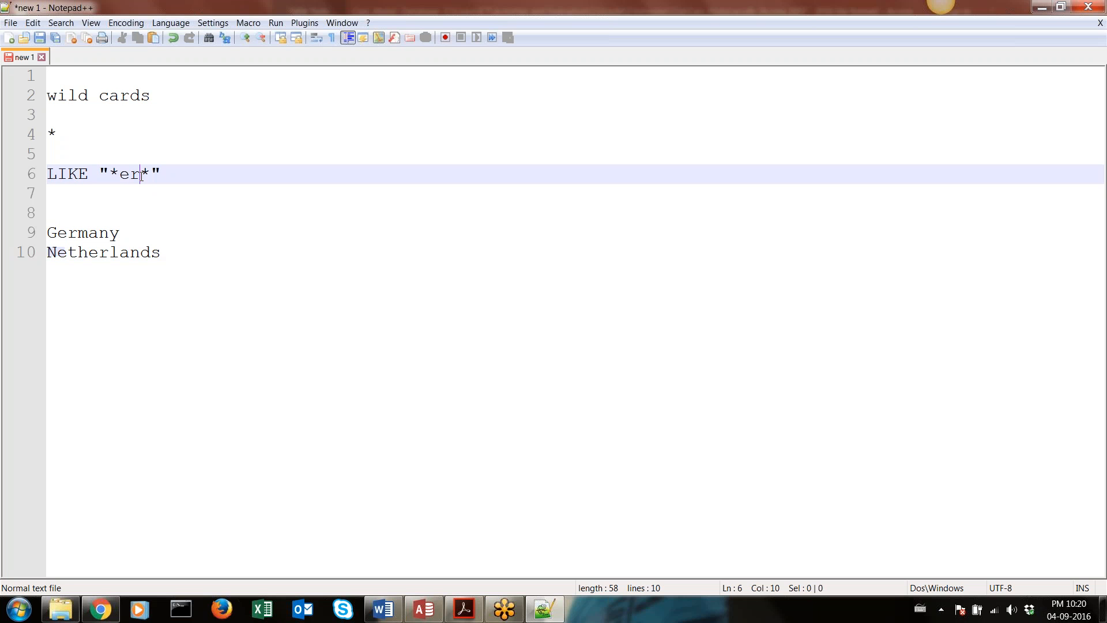
{"action": "left_click", "coordinate": [70, 253]}
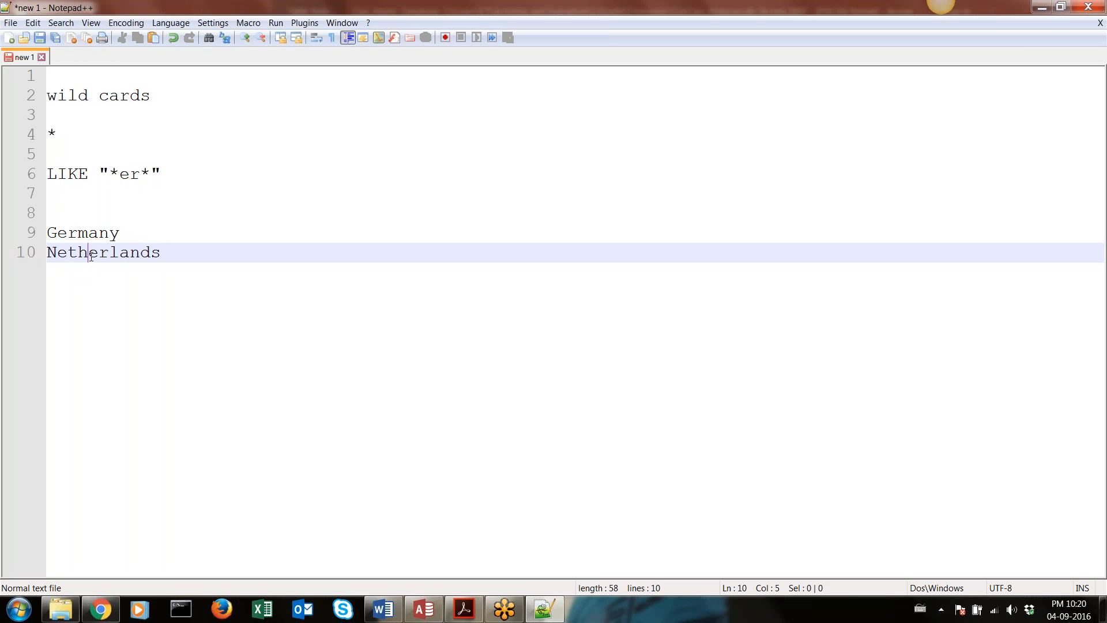
{"action": "key", "text": "shift+Left"}
{"action": "key", "text": "shift+Left"}
{"action": "key", "text": "shift+Left"}
{"action": "key", "text": "shift+Left"}
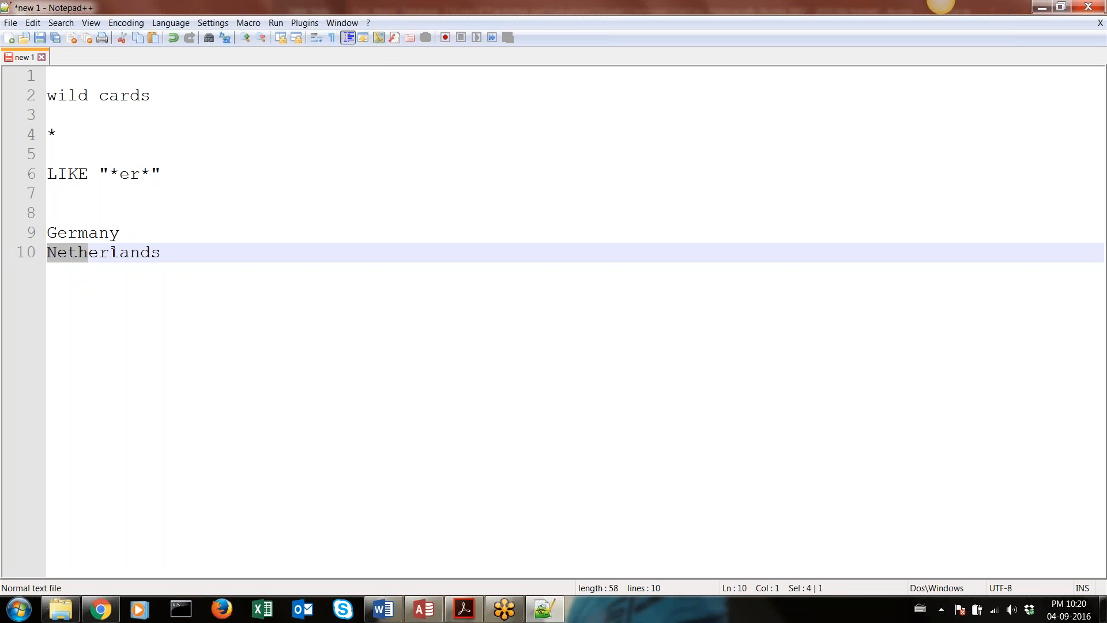
{"action": "left_click_drag", "start_coordinate": [114, 252], "coordinate": [91, 252]}
{"action": "left_click", "coordinate": [104, 254]}
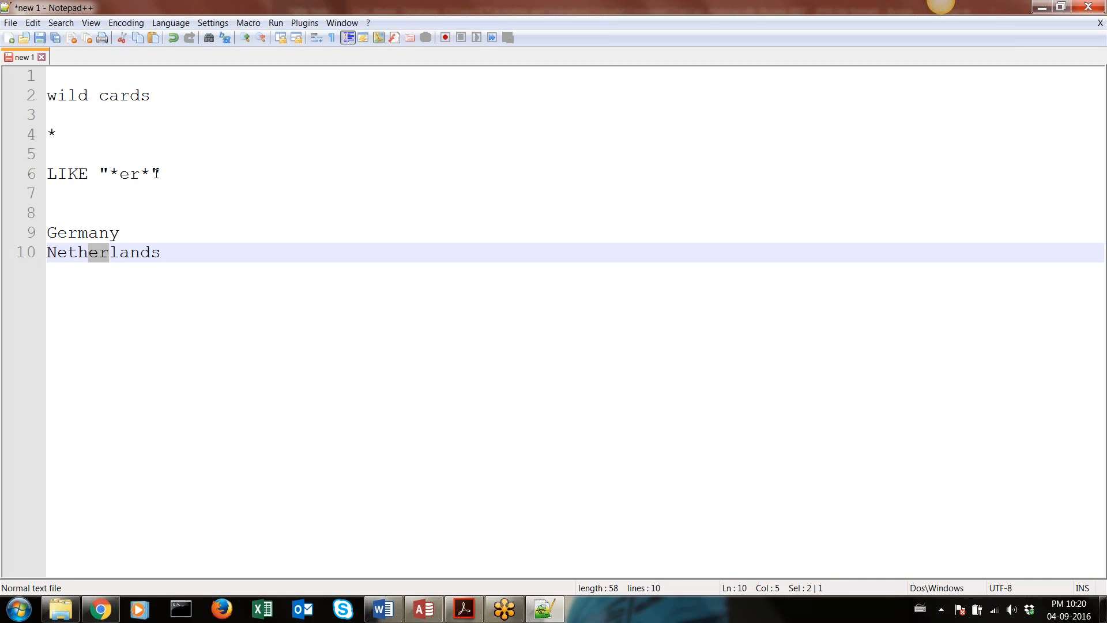
{"action": "left_click_drag", "start_coordinate": [173, 173], "coordinate": [34, 173]}
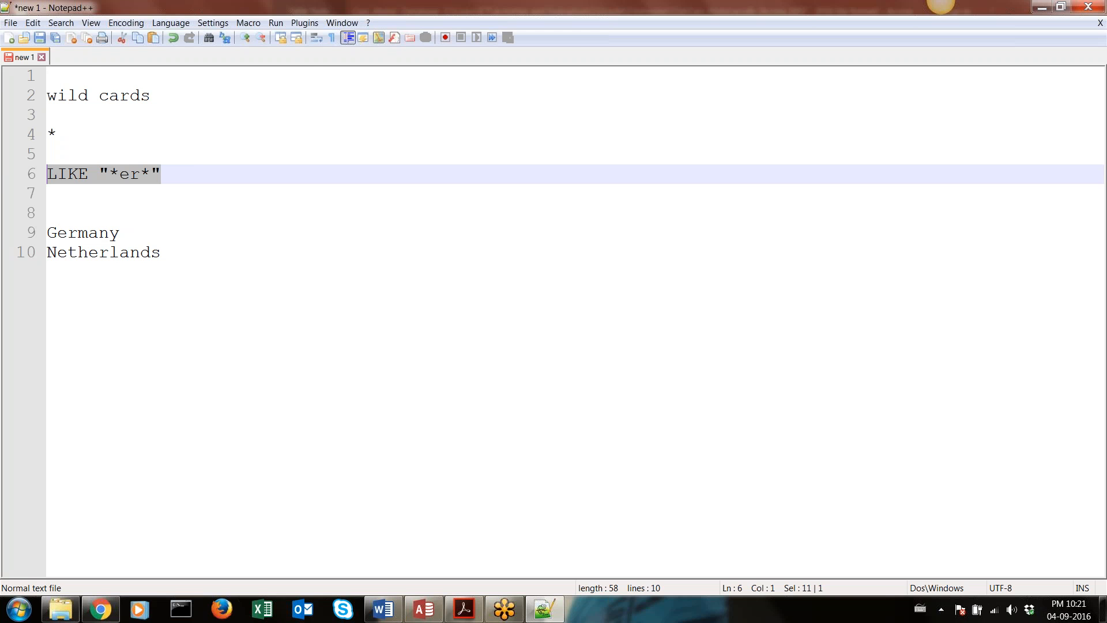
Switch to Additional Queries.pdf in Acrobat Reader and read the Report 3 criteria on page 2, highlighting the despatched condition
{"action": "left_click", "coordinate": [464, 609]}
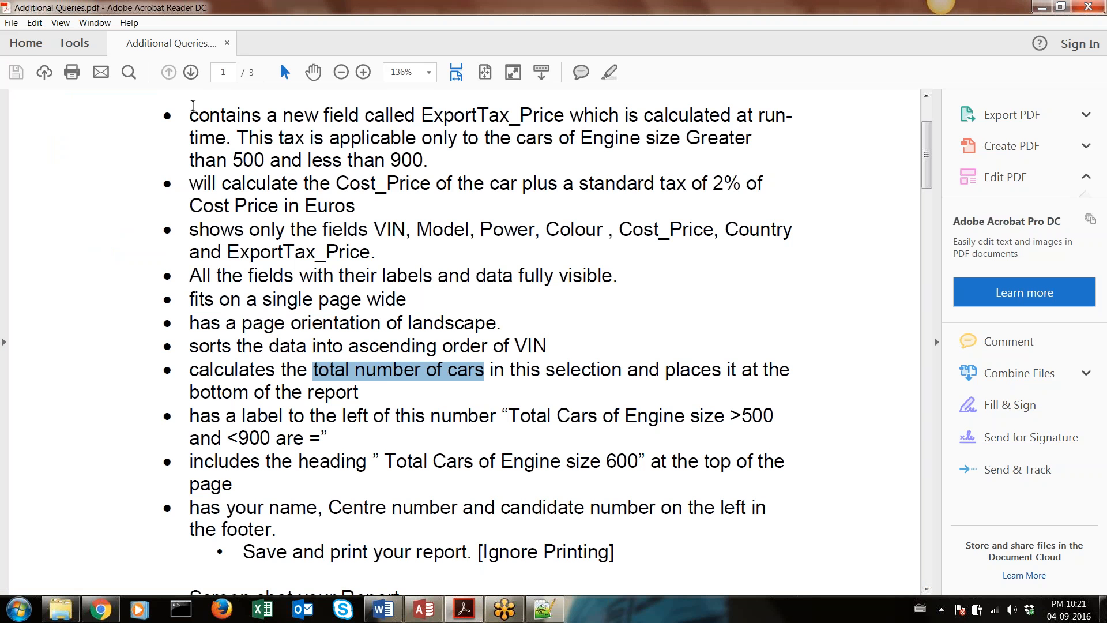
{"action": "scroll", "coordinate": [436, 303], "scroll_direction": "down", "scroll_amount": 12}
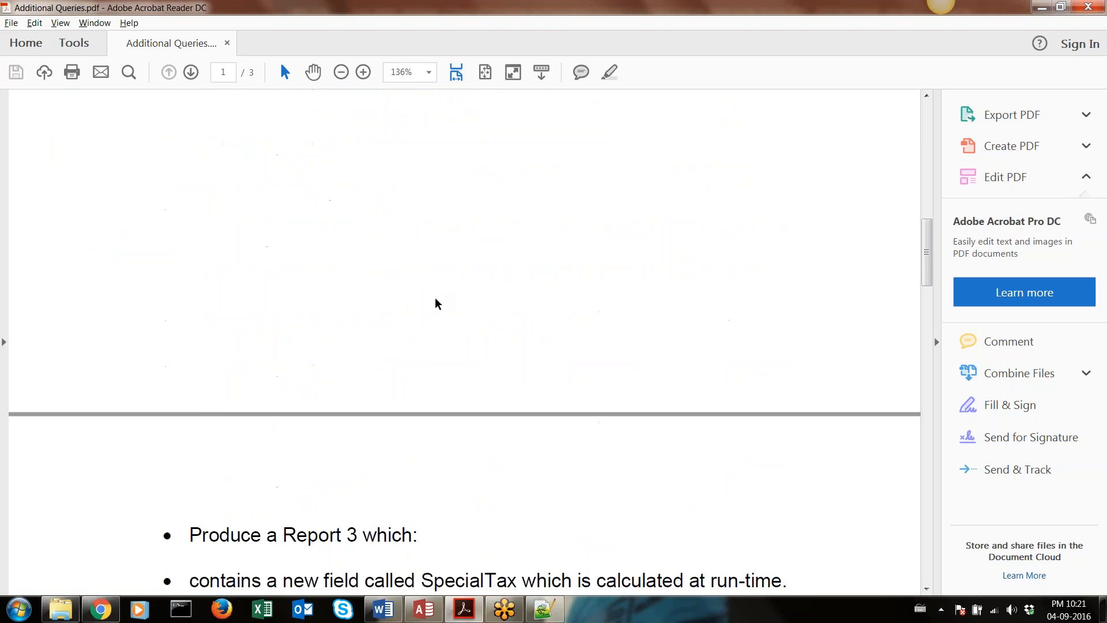
{"action": "scroll", "coordinate": [436, 302], "scroll_direction": "down", "scroll_amount": 10}
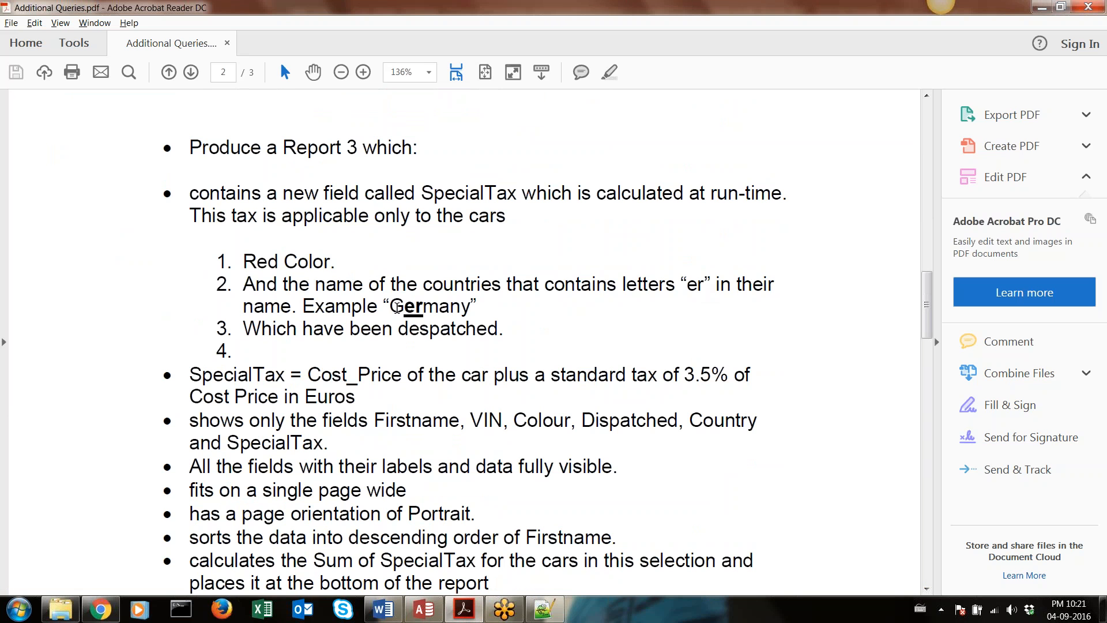
{"action": "left_click_drag", "start_coordinate": [244, 330], "coordinate": [501, 334]}
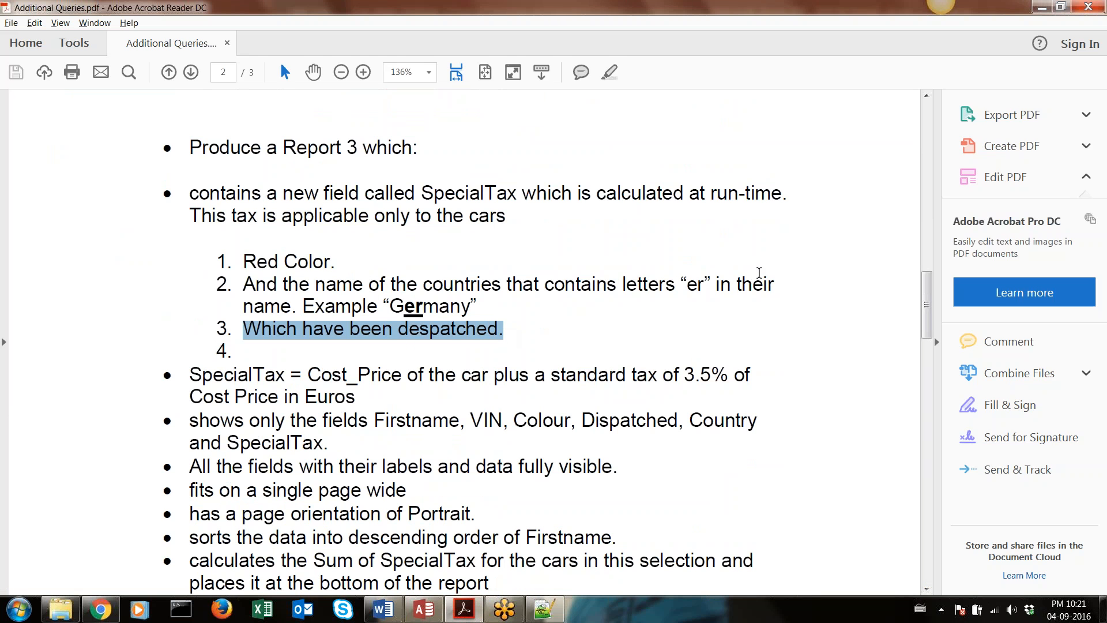
{"action": "mouse_move", "coordinate": [507, 617]}
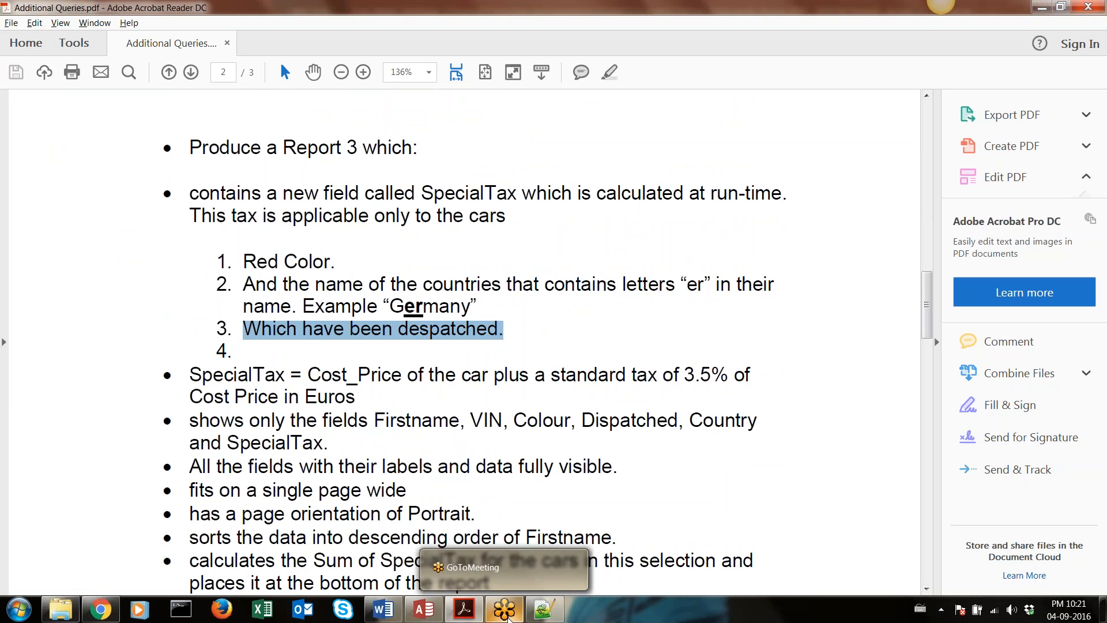